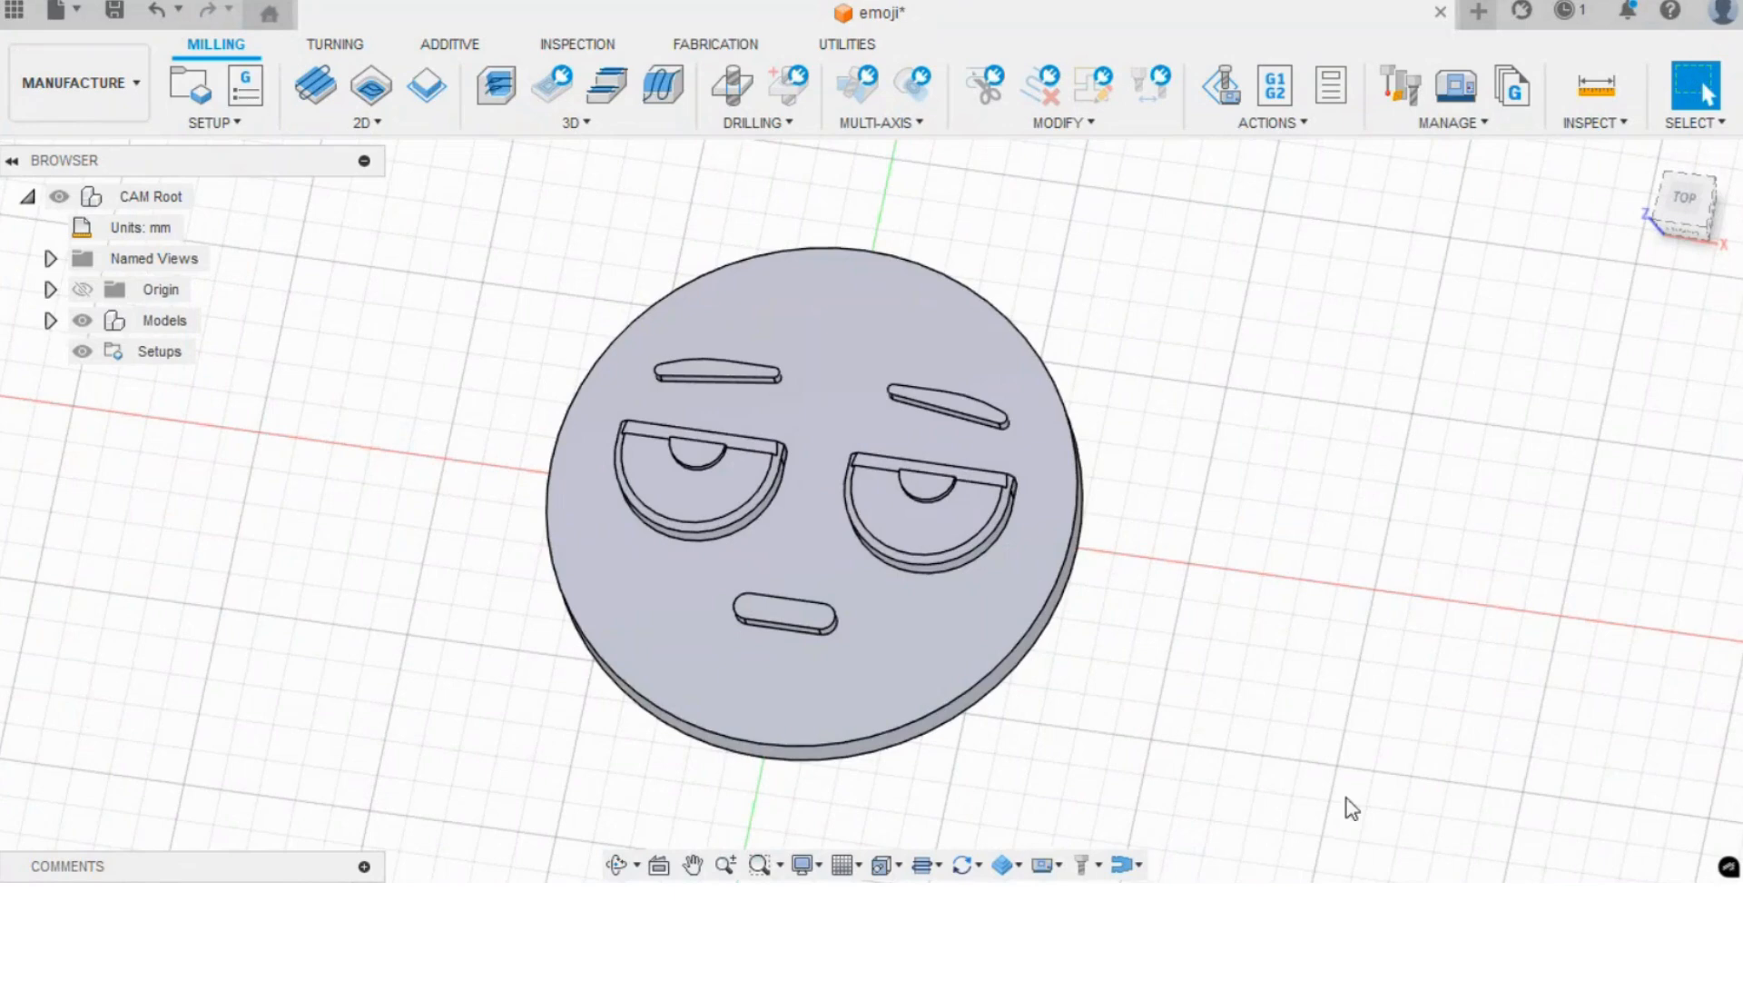
# - Create a new milling setup for the emoji body with its work origin at the upper front-left corner of the stock box
pyautogui.scroll(-2, 523, 406)
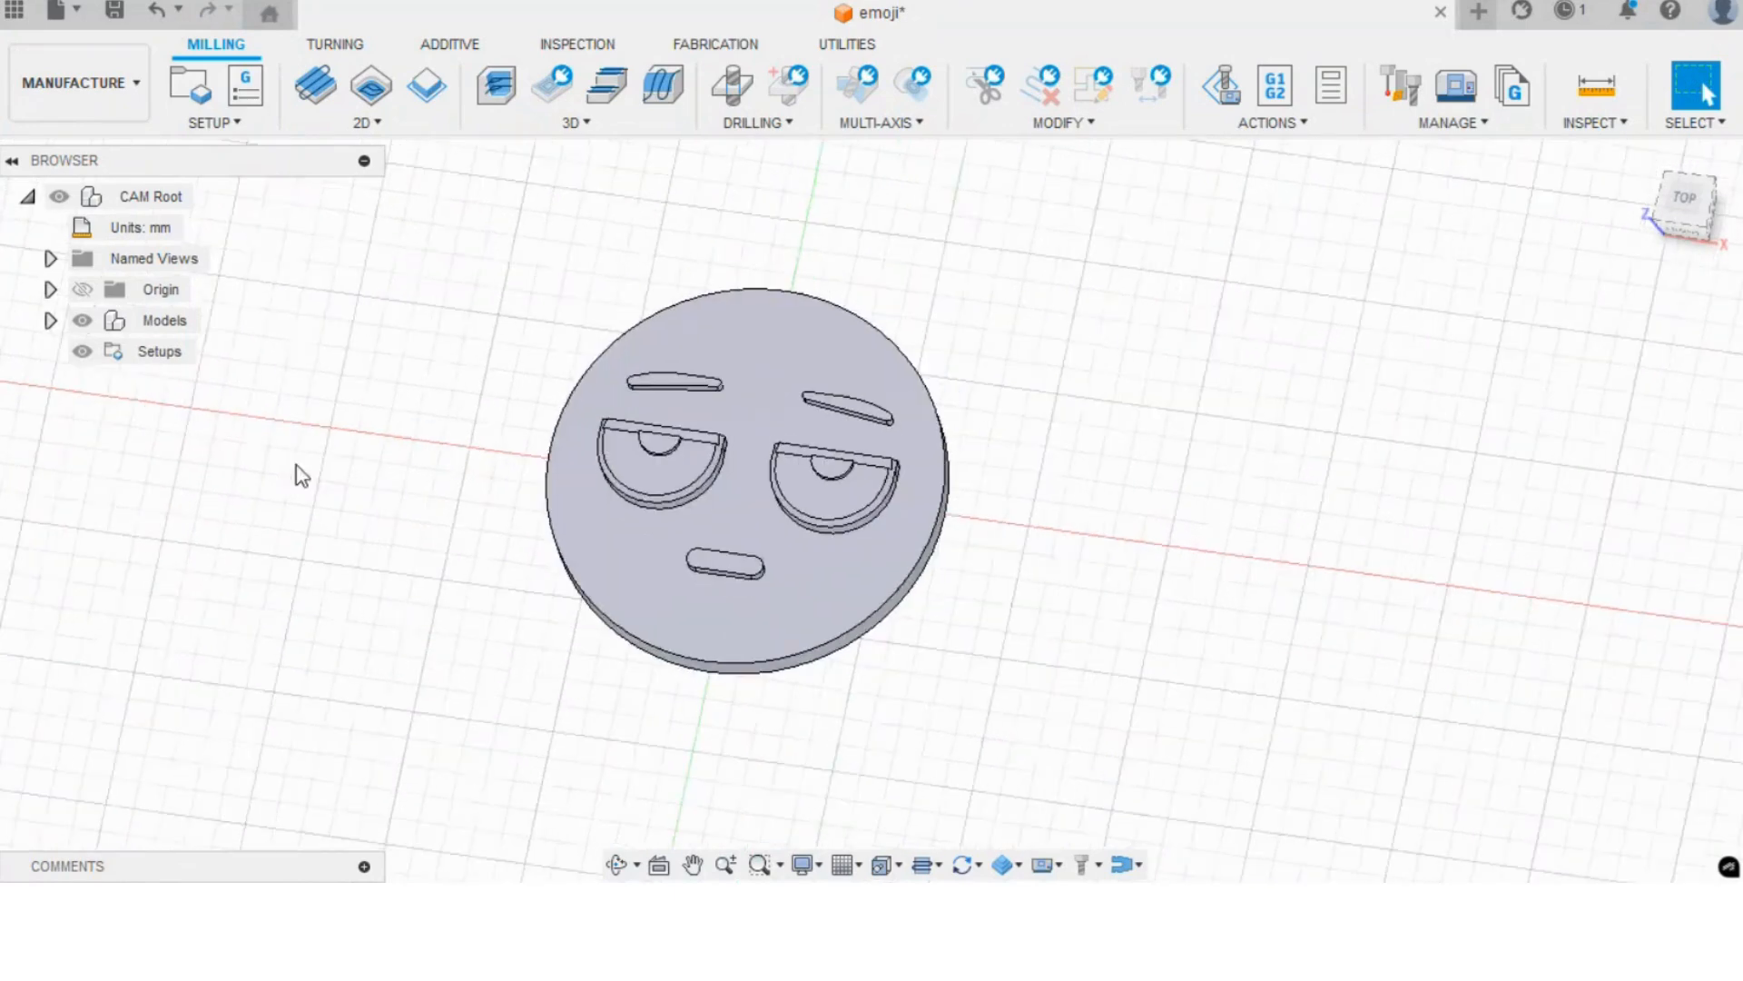
pyautogui.scroll(-2, 961, 556)
pyautogui.scroll(2, 544, 499)
pyautogui.scroll(1, 782, 542)
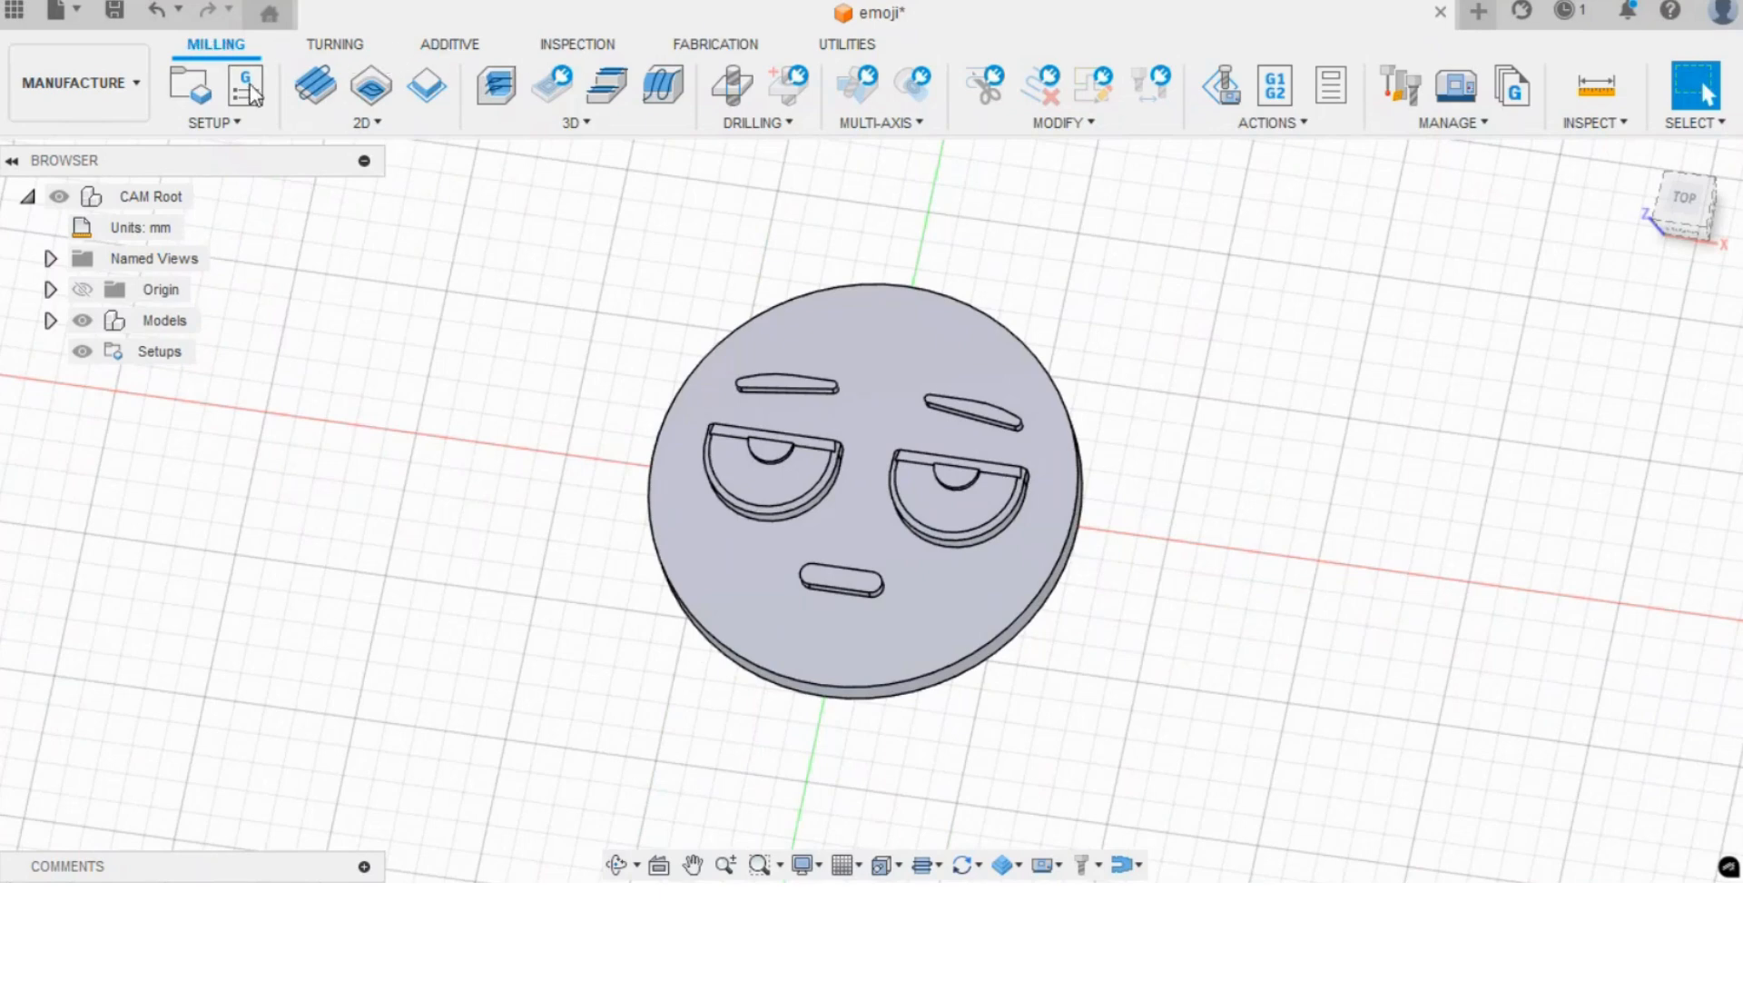
pyautogui.click(253, 127)
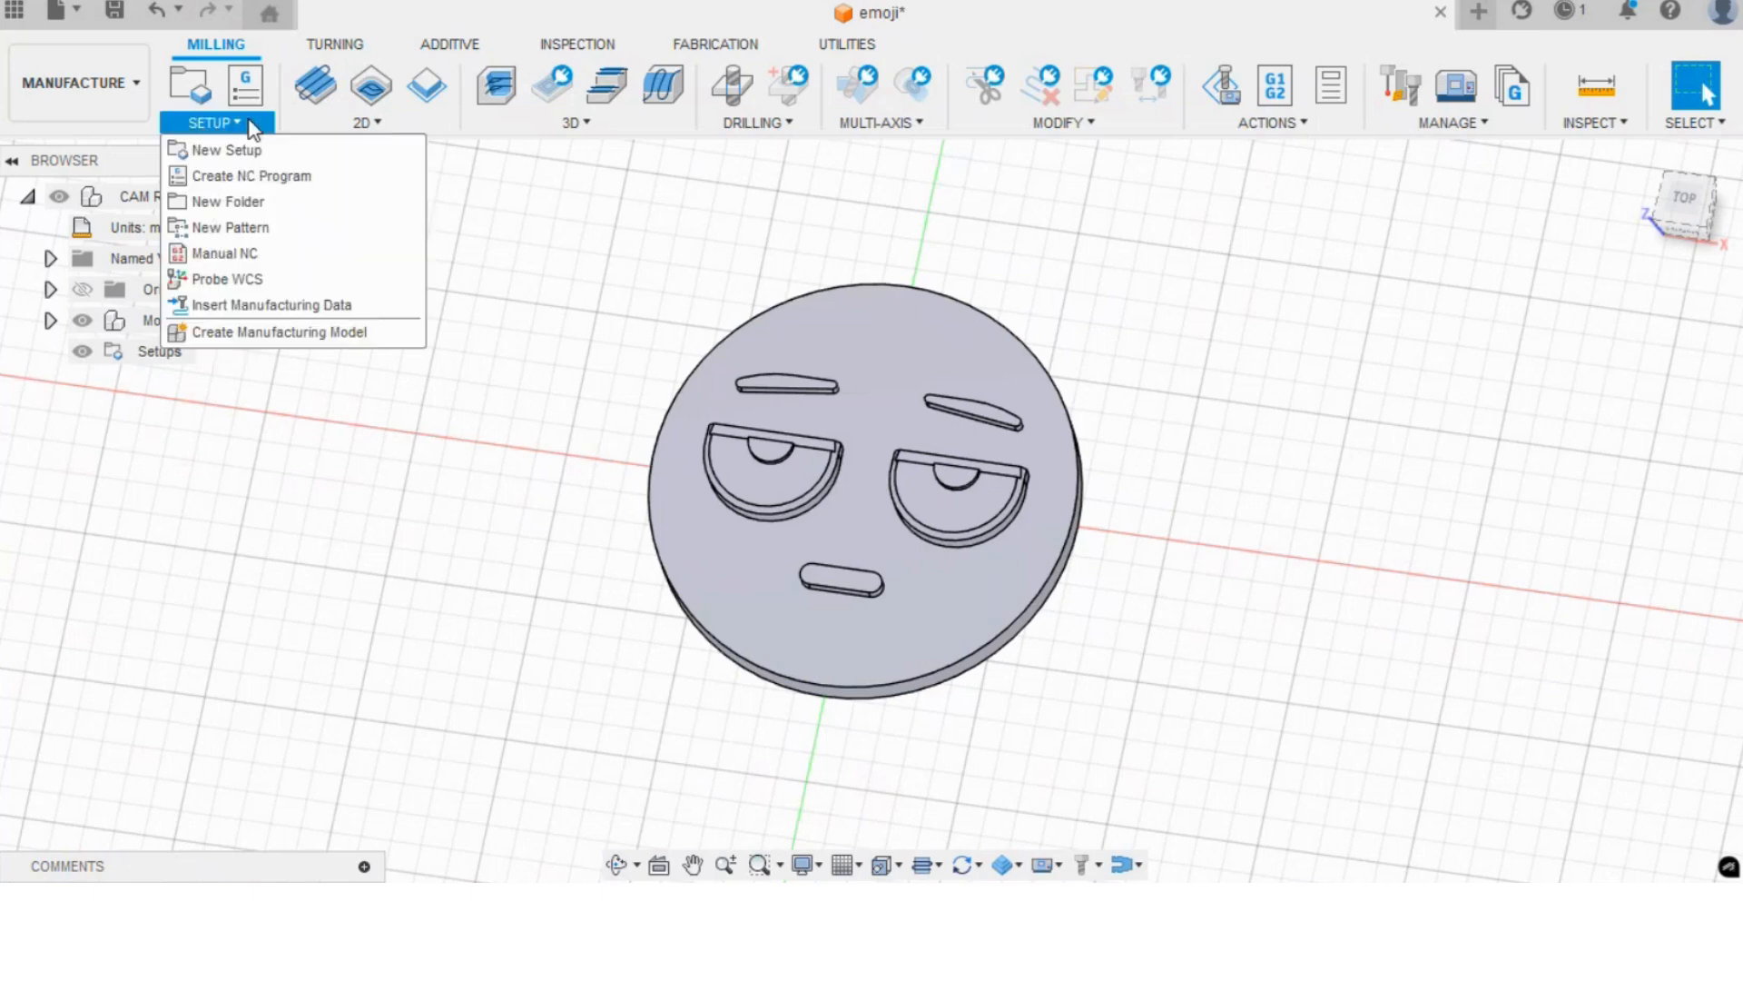
pyautogui.click(291, 156)
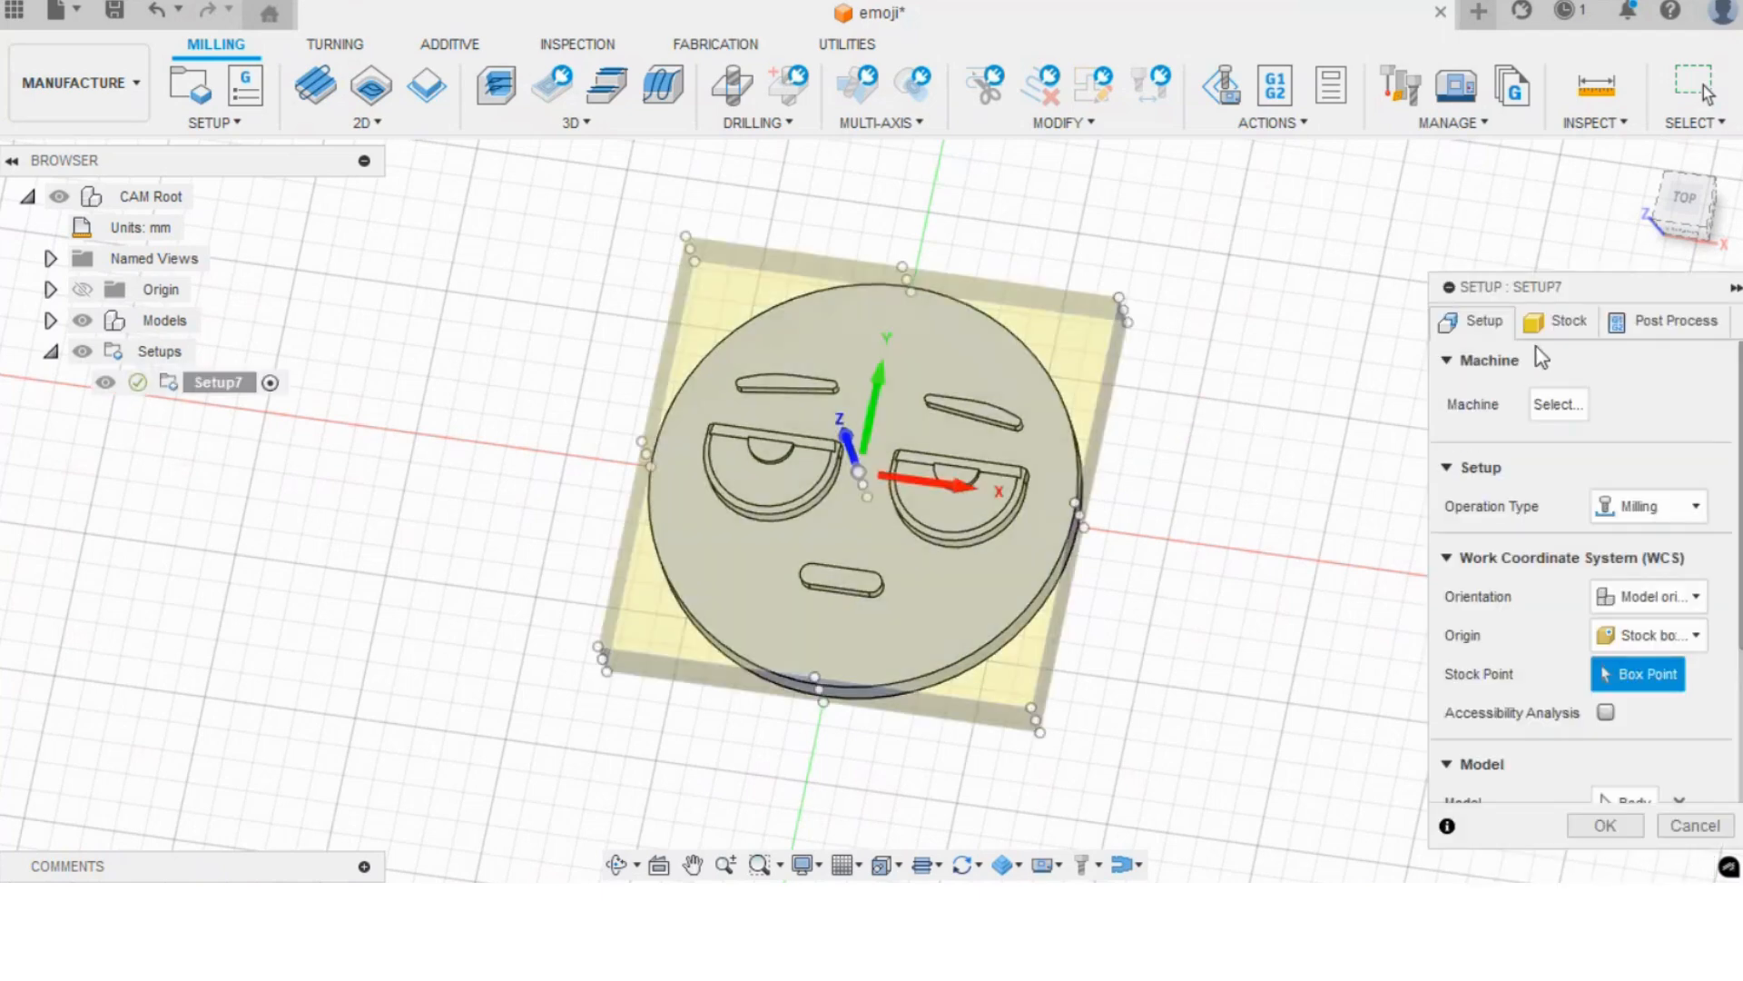
pyautogui.scroll(-3, 1533, 539)
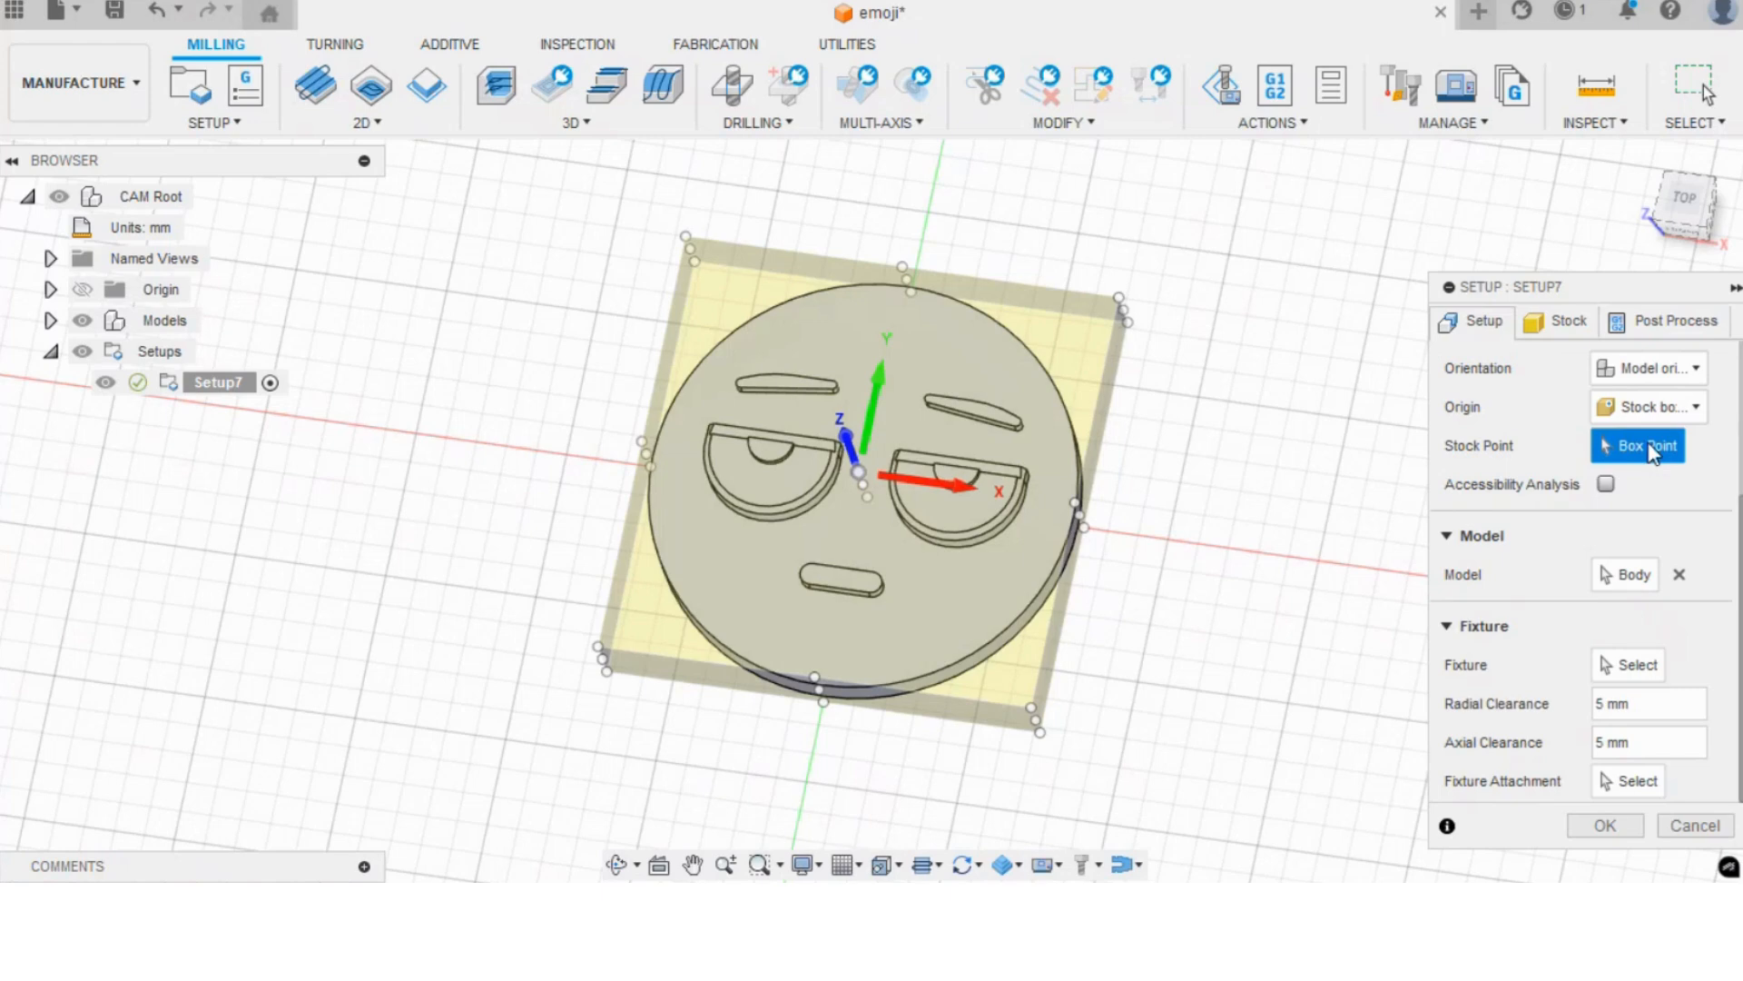
pyautogui.keyDown('shift'); pyautogui.moveTo(770, 548); pyautogui.dragTo(808, 455, button='middle'); pyautogui.keyUp('shift')
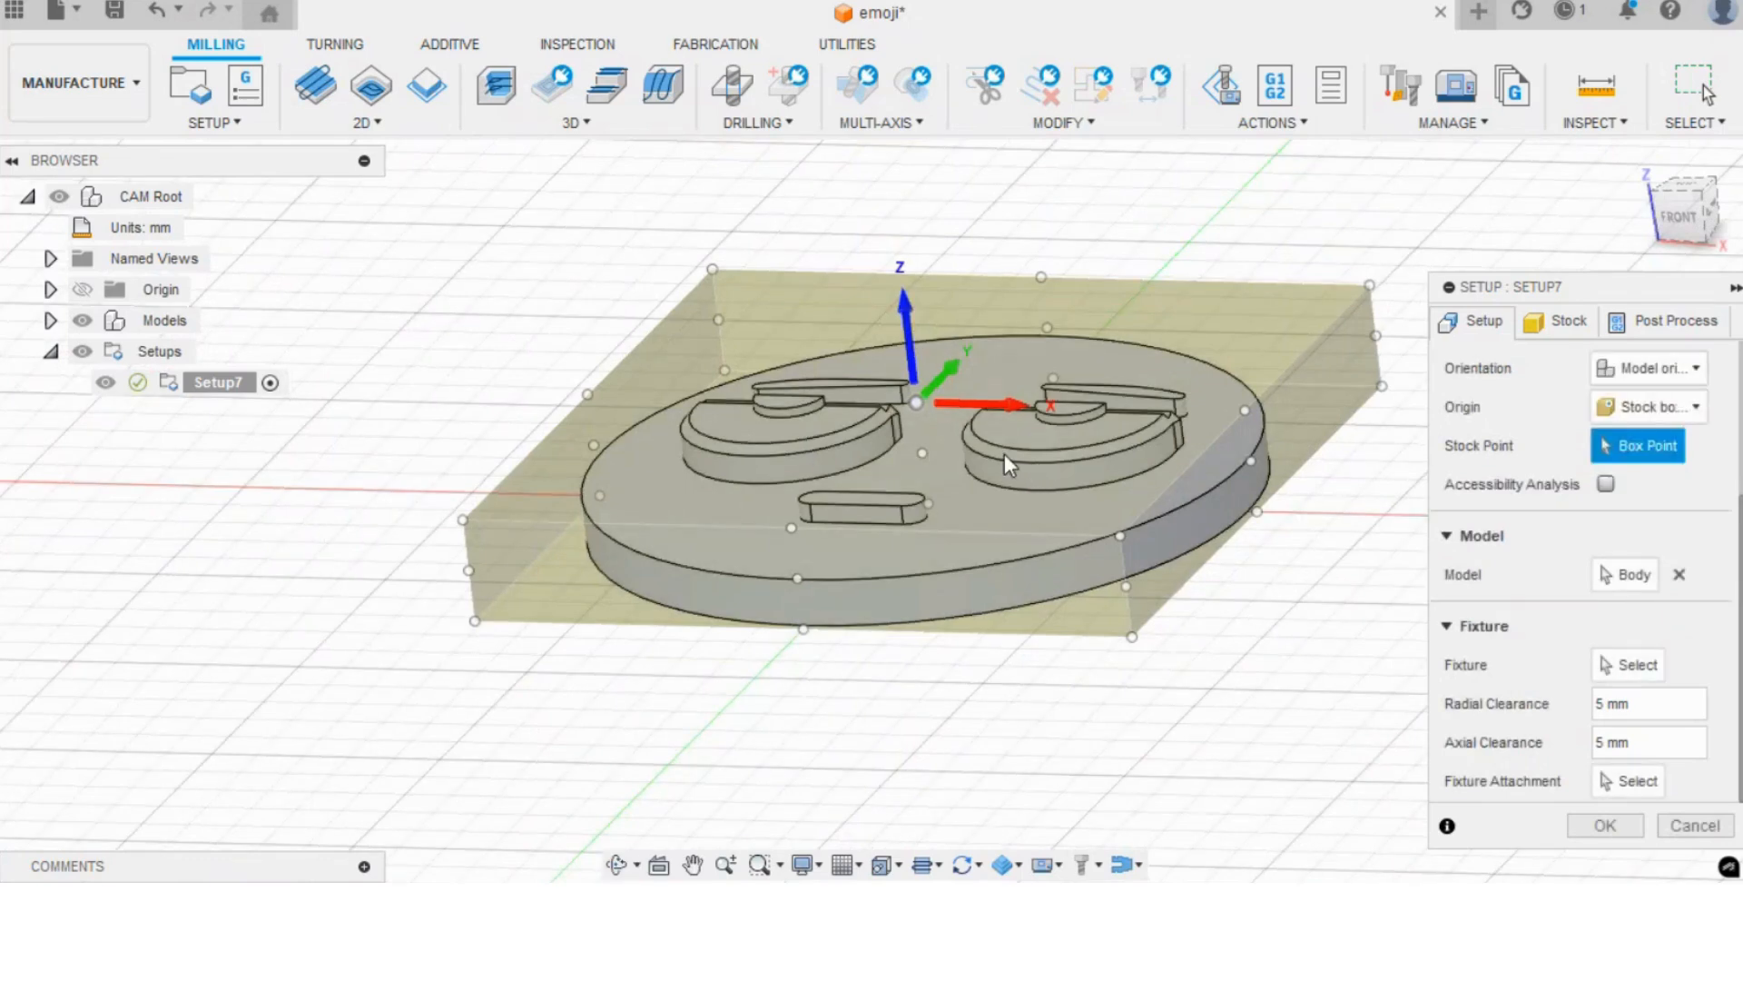
pyautogui.click(464, 518)
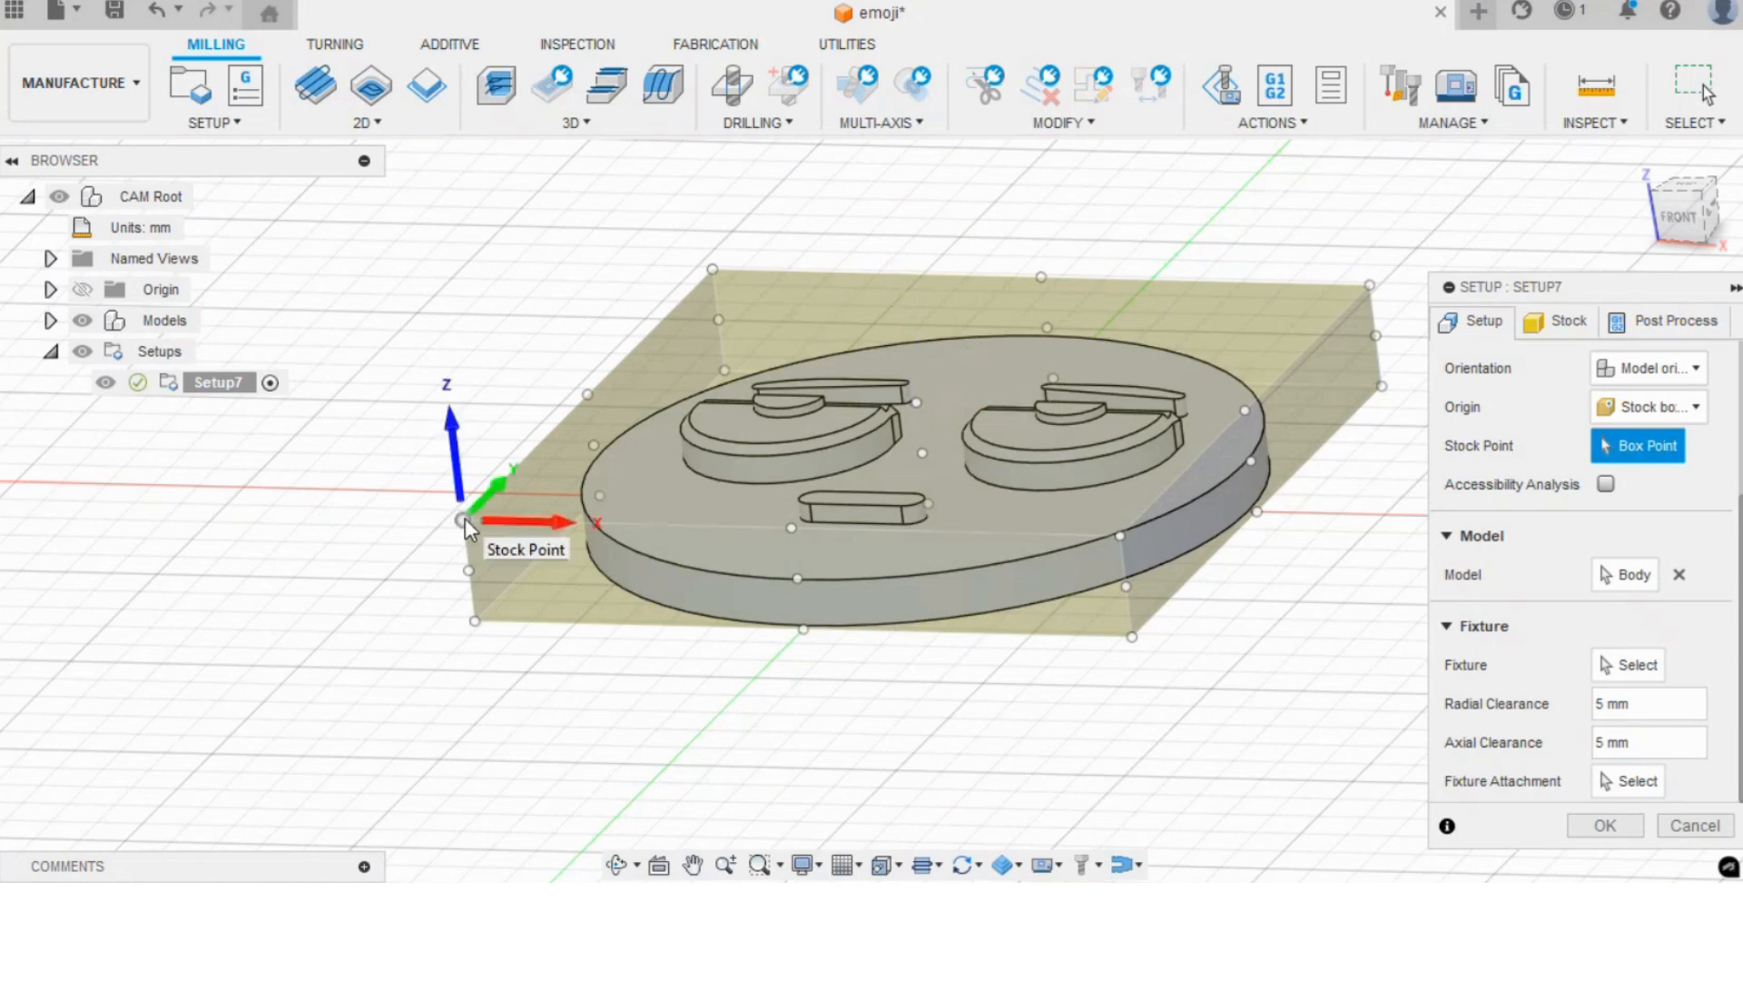
pyautogui.click(1625, 575)
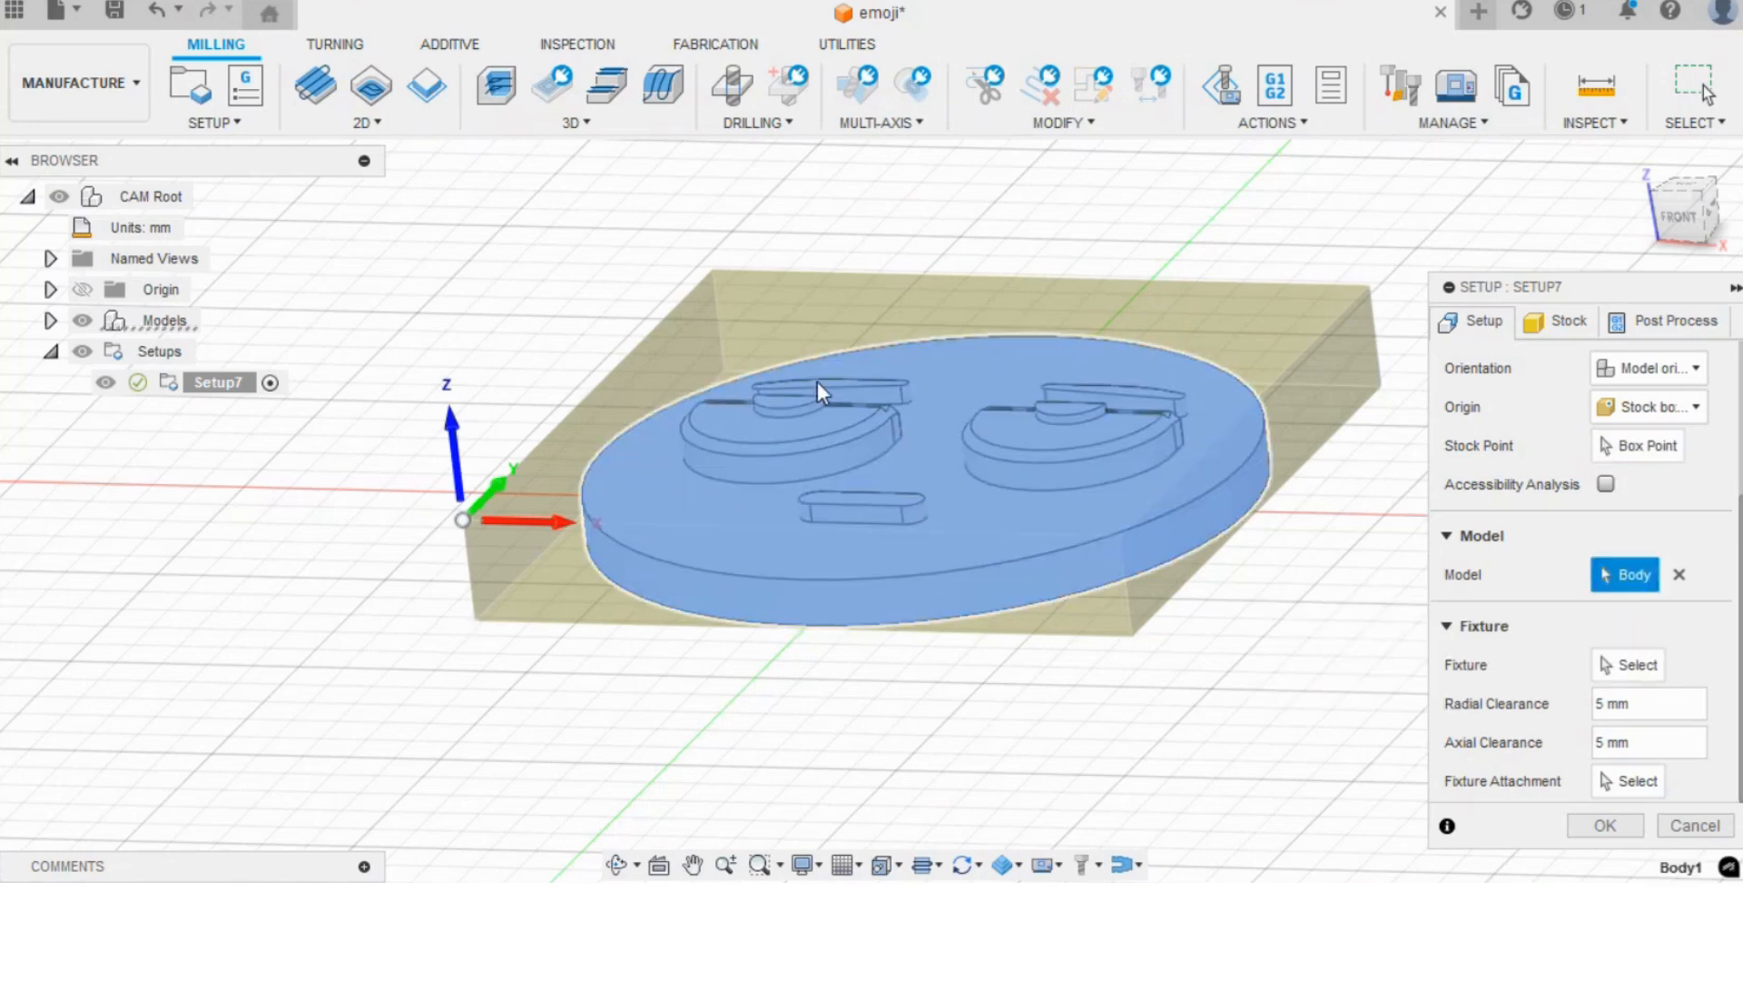
pyautogui.keyDown('shift'); pyautogui.moveTo(799, 389); pyautogui.dragTo(881, 537, button='middle'); pyautogui.keyUp('shift')
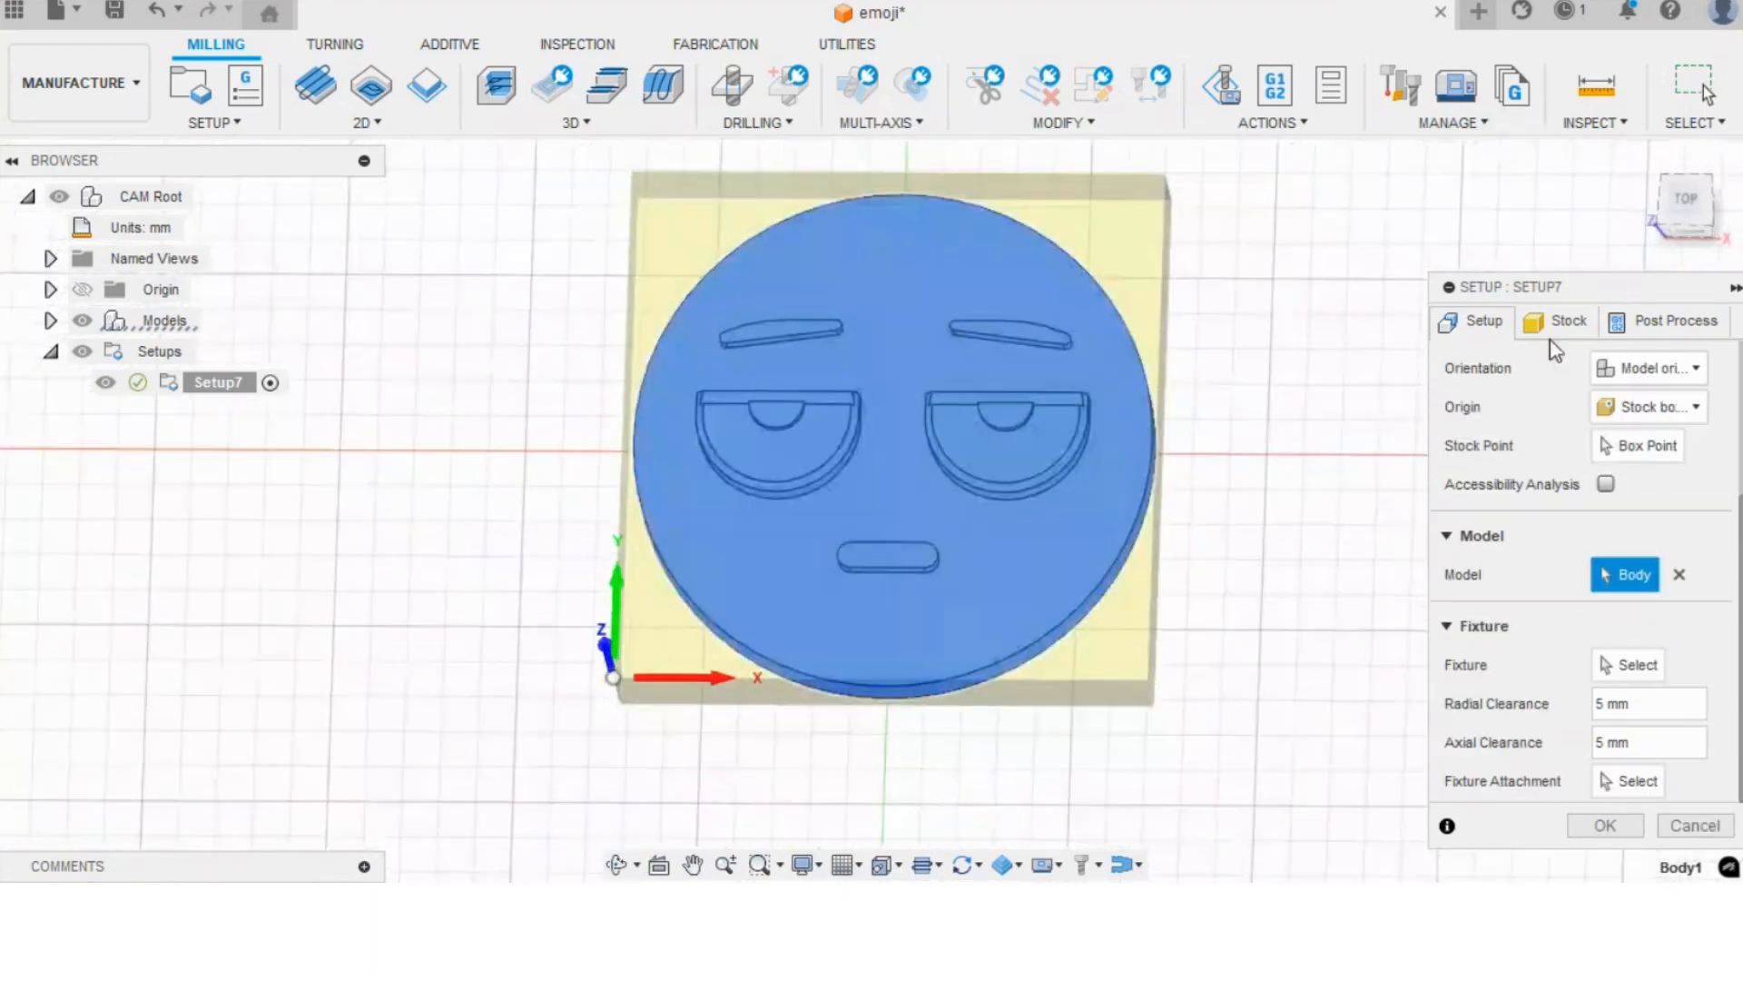
# - Define the stock as a fixed size box with 100 mm width and 100 mm depth, and confirm the setup
pyautogui.click(1571, 320)
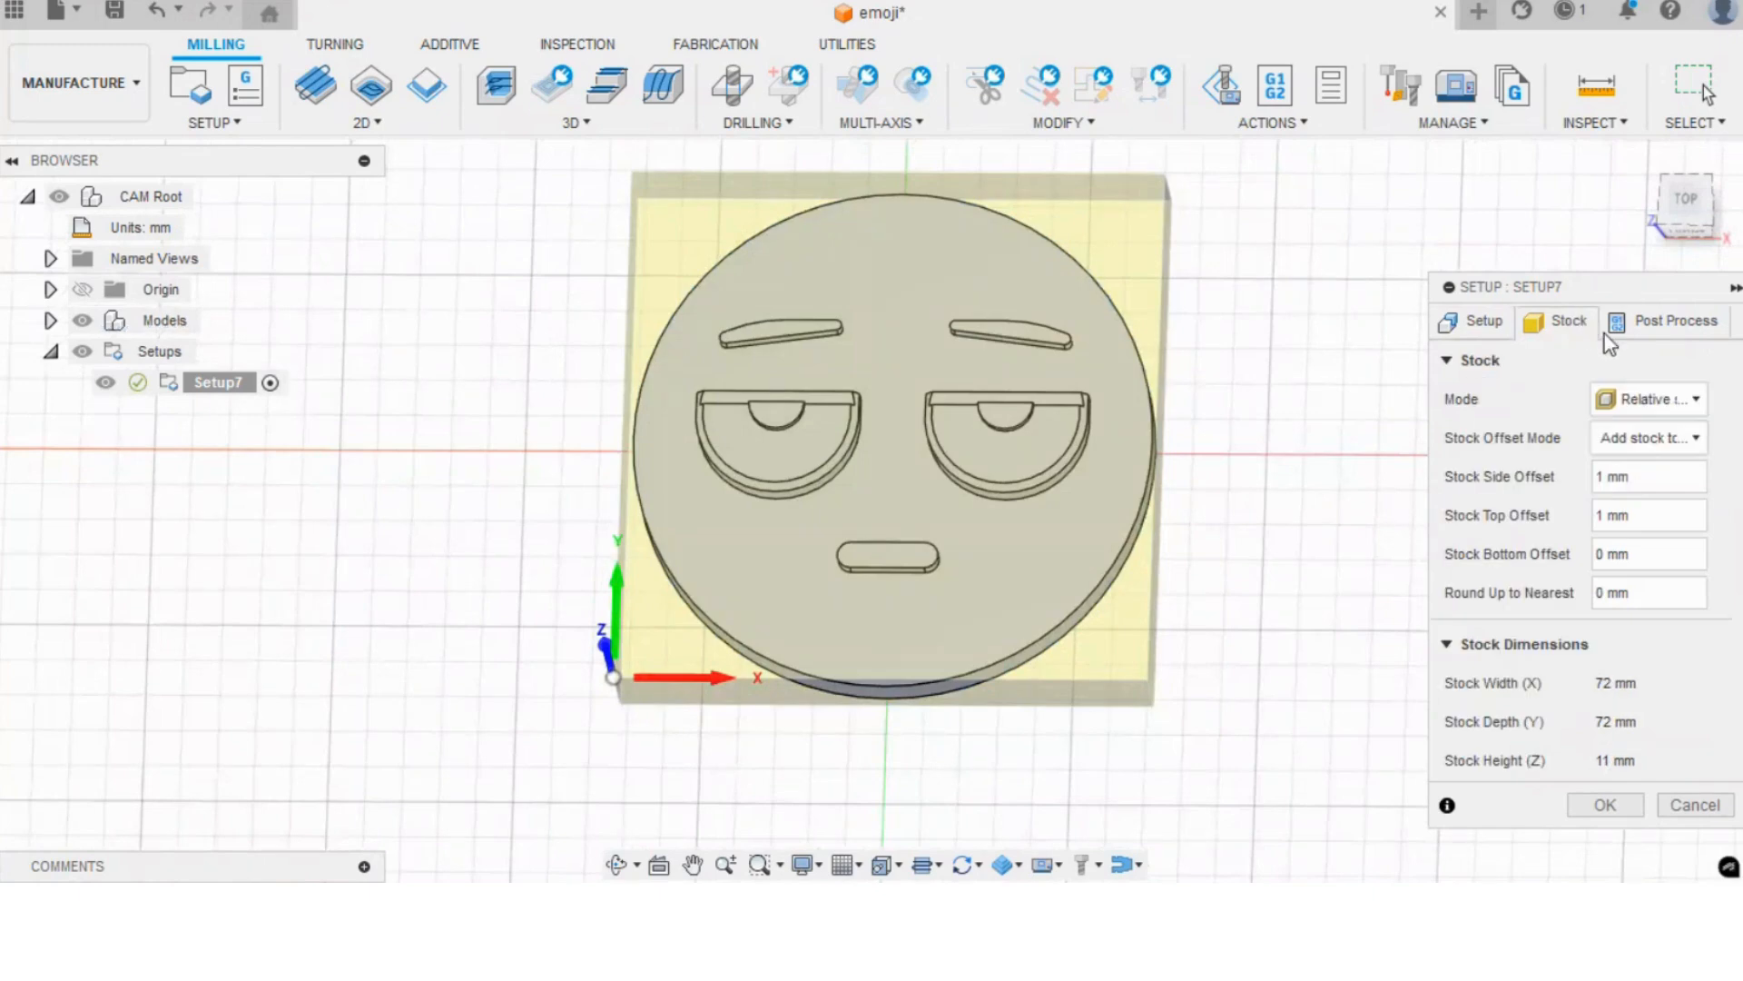
pyautogui.click(1678, 399)
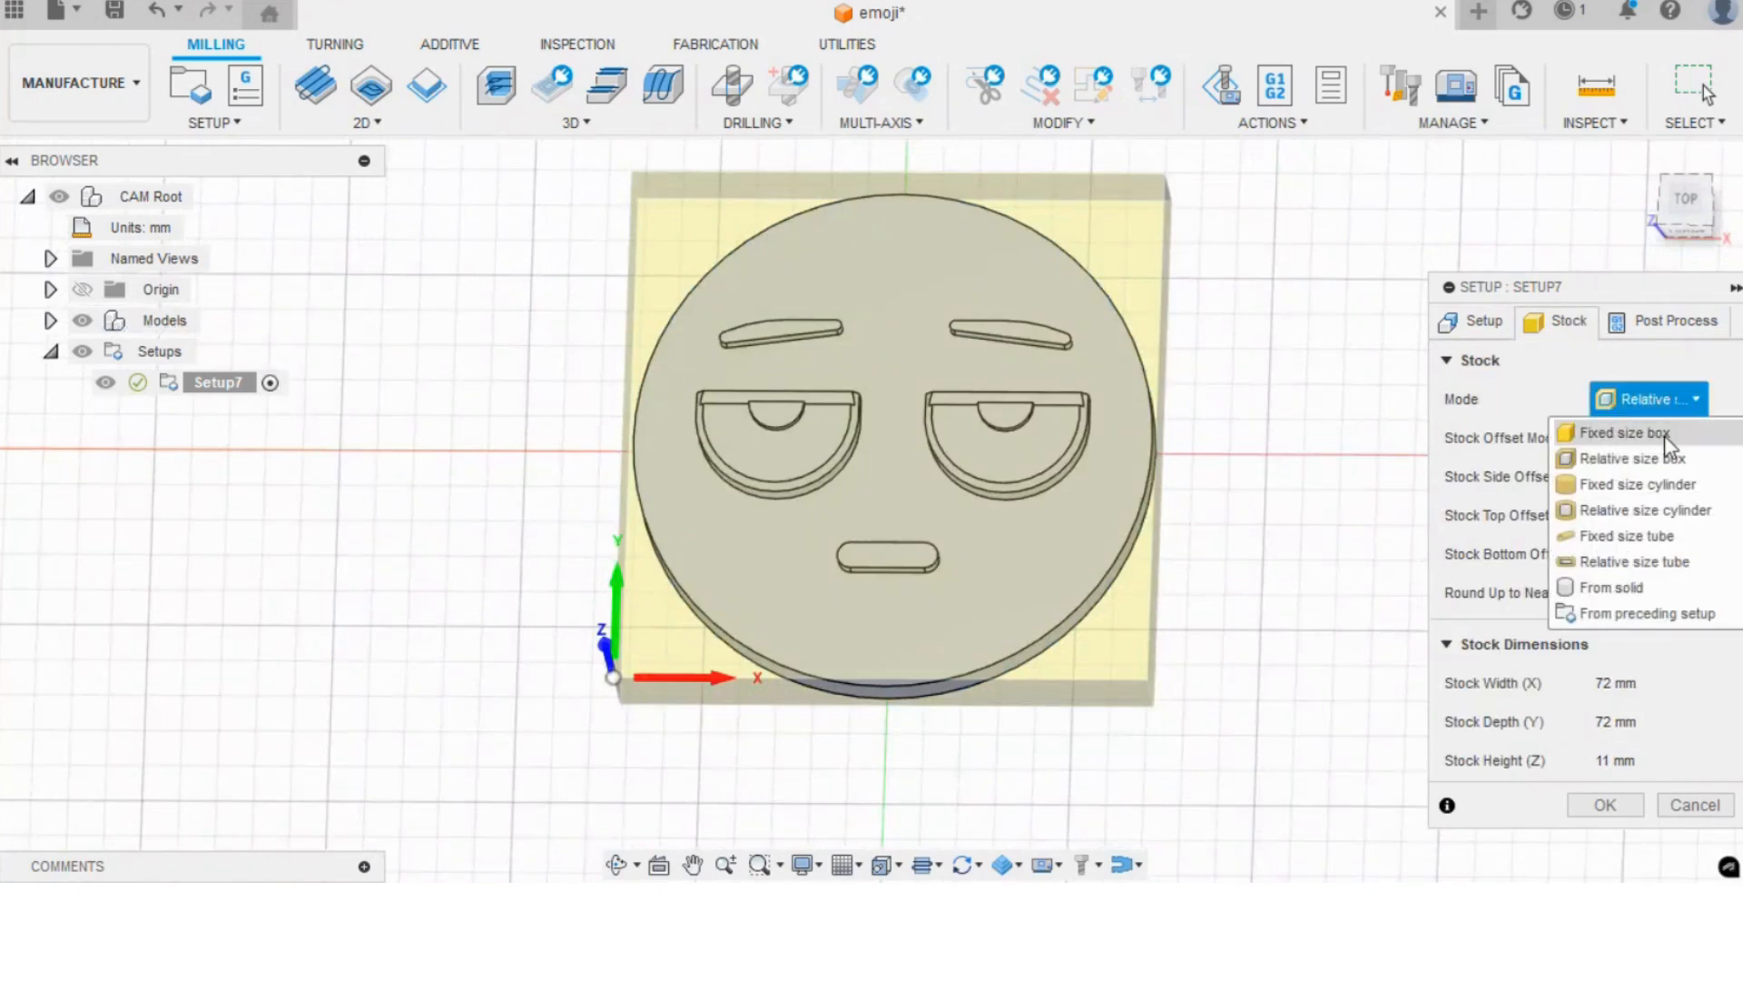
pyautogui.click(1664, 434)
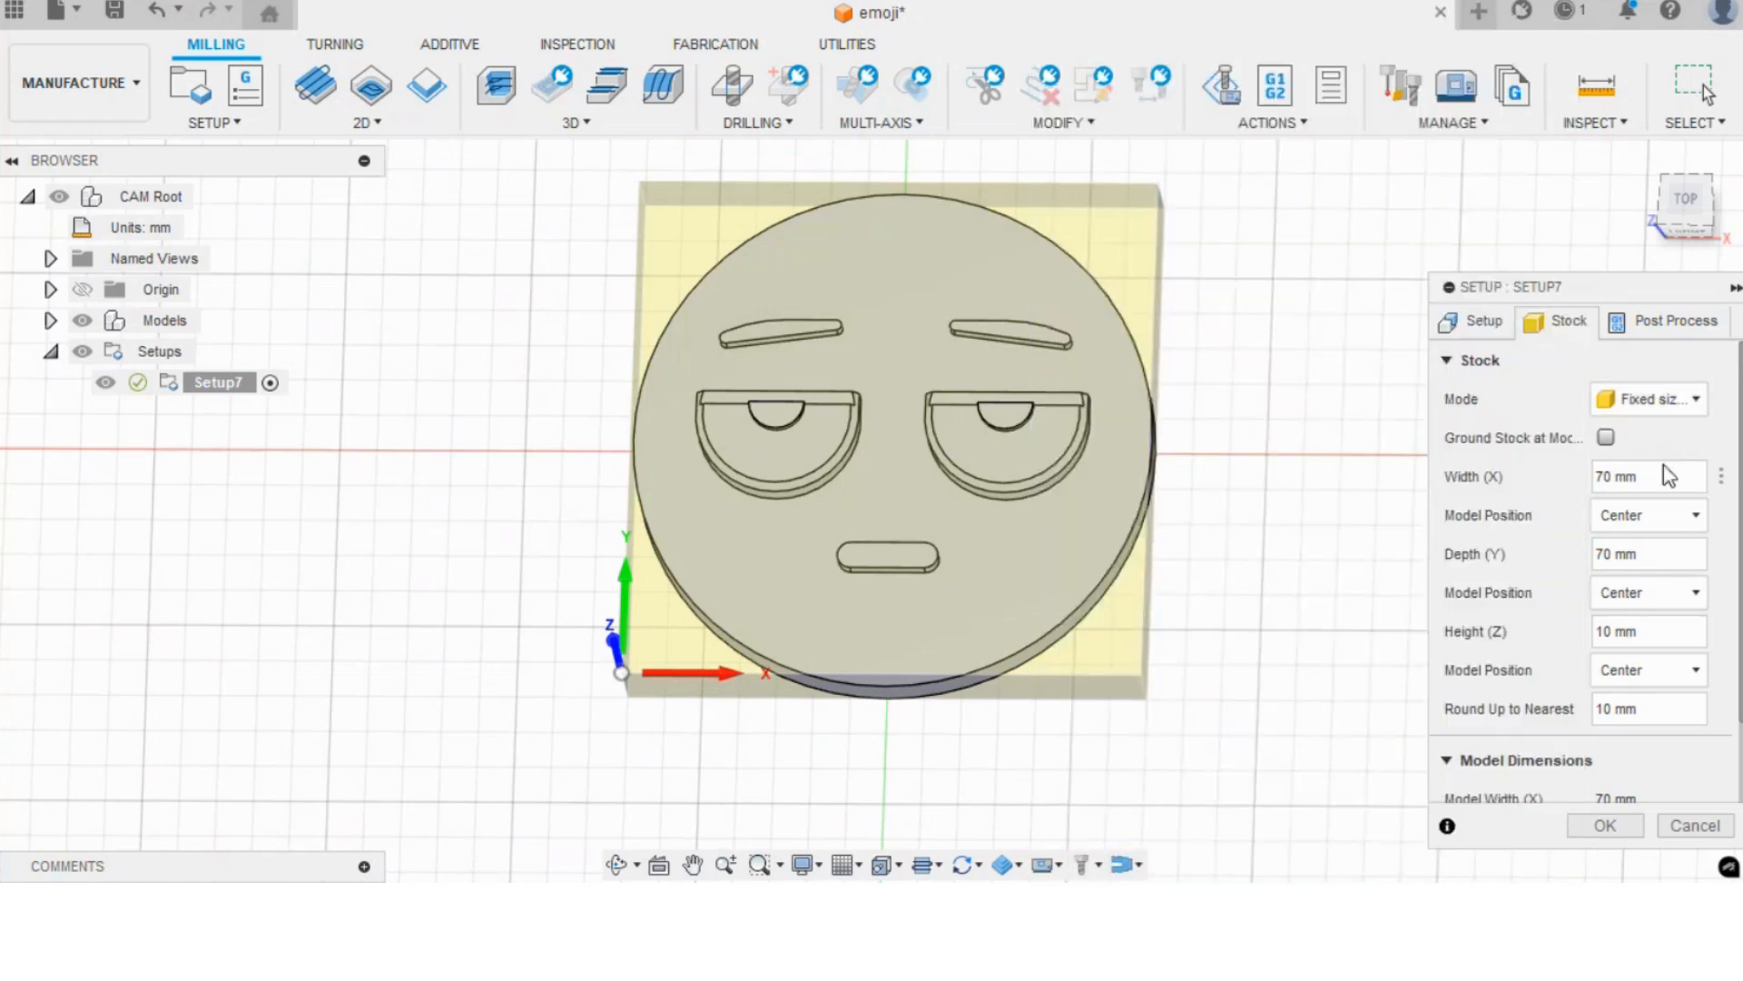
pyautogui.doubleClick(1598, 476)
pyautogui.write('10')
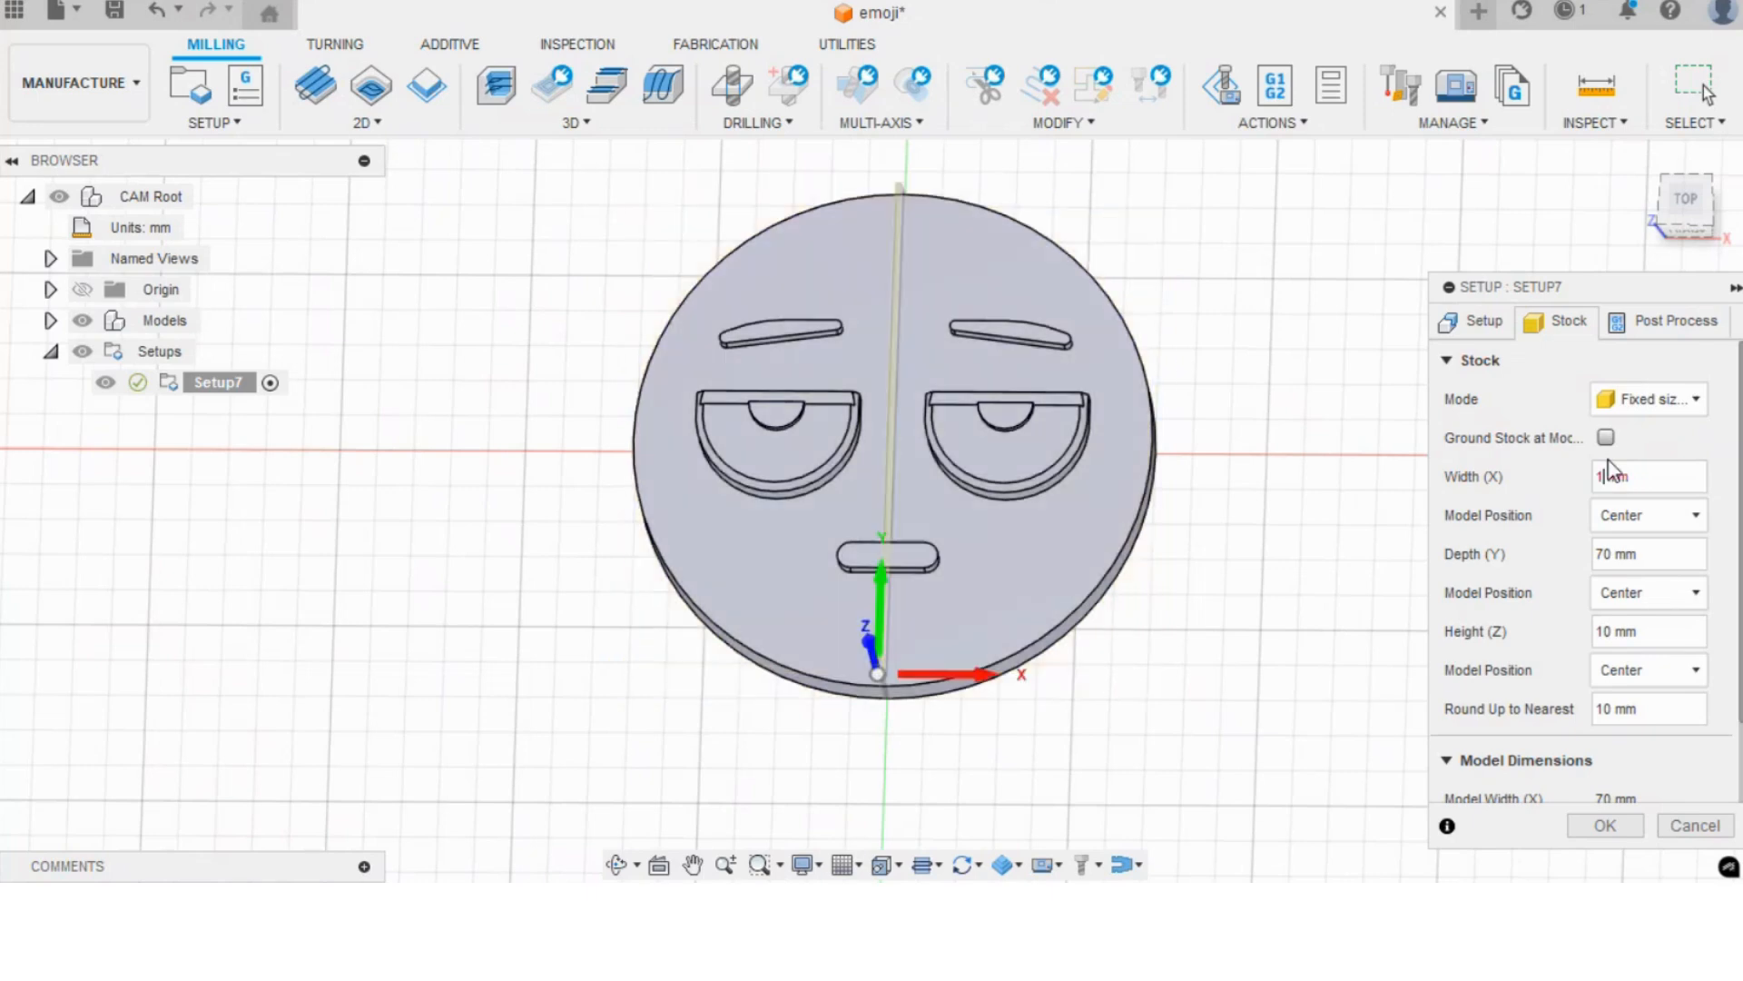
pyautogui.write('0')
pyautogui.doubleClick(1605, 554)
pyautogui.press('BackSpace')
pyautogui.write('100')
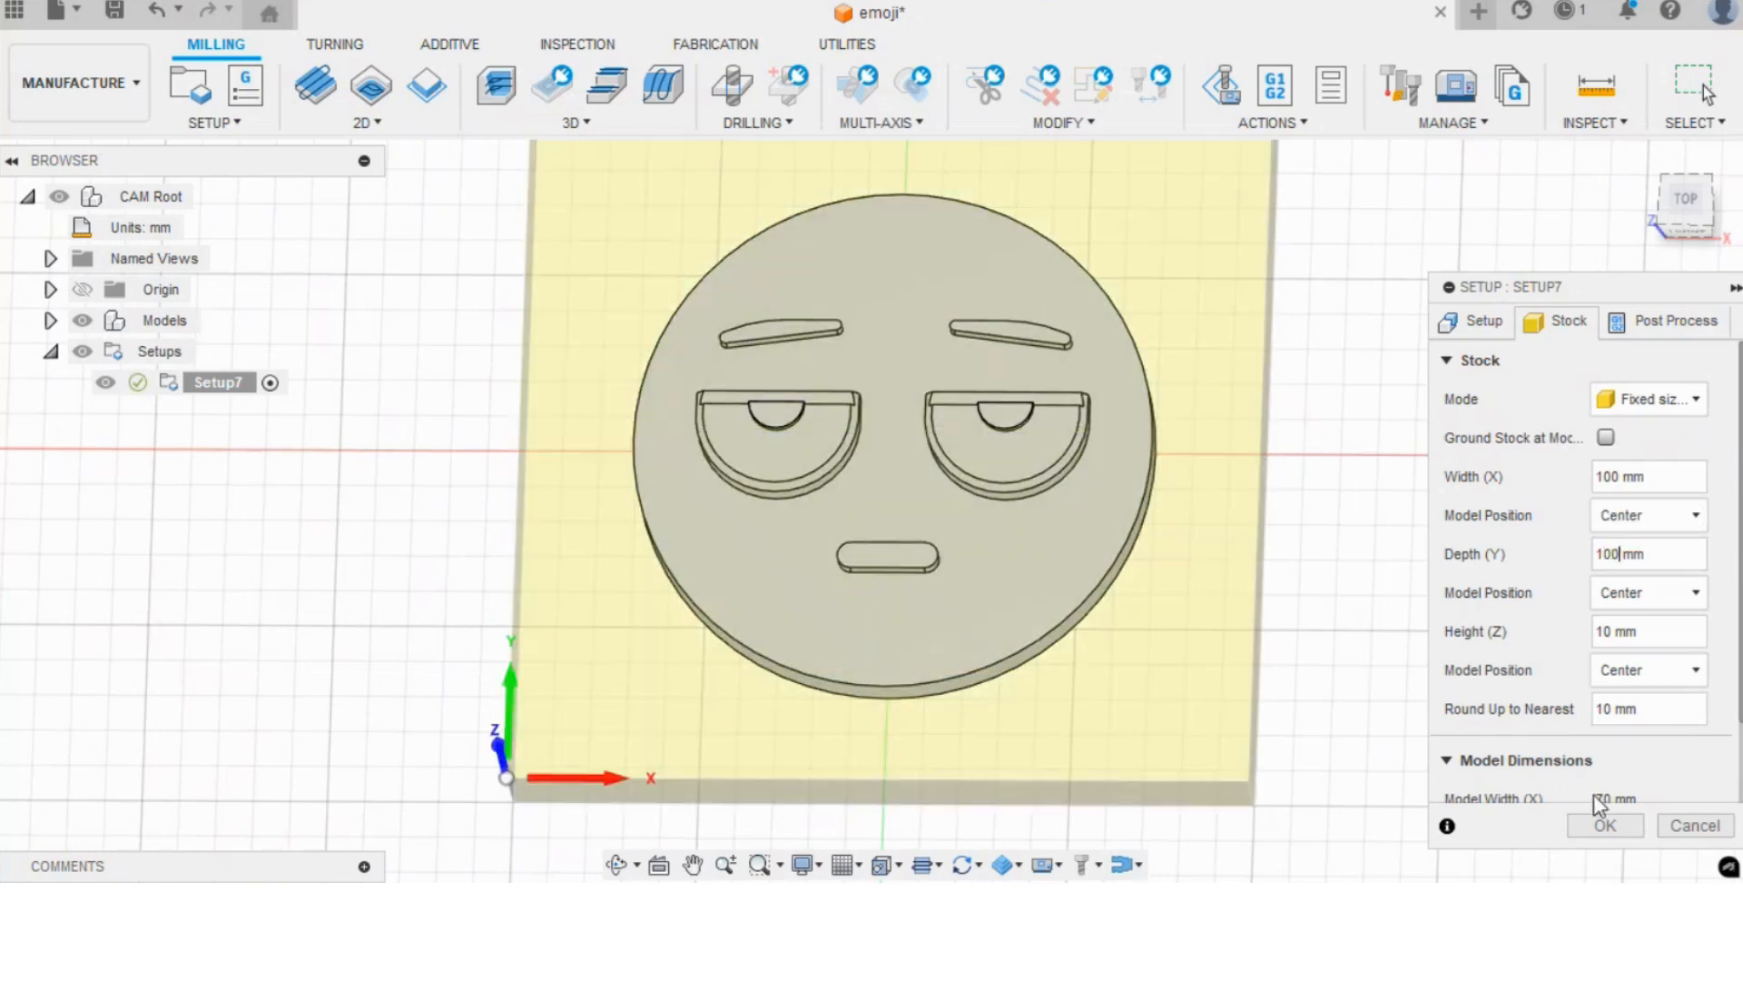
pyautogui.click(1605, 825)
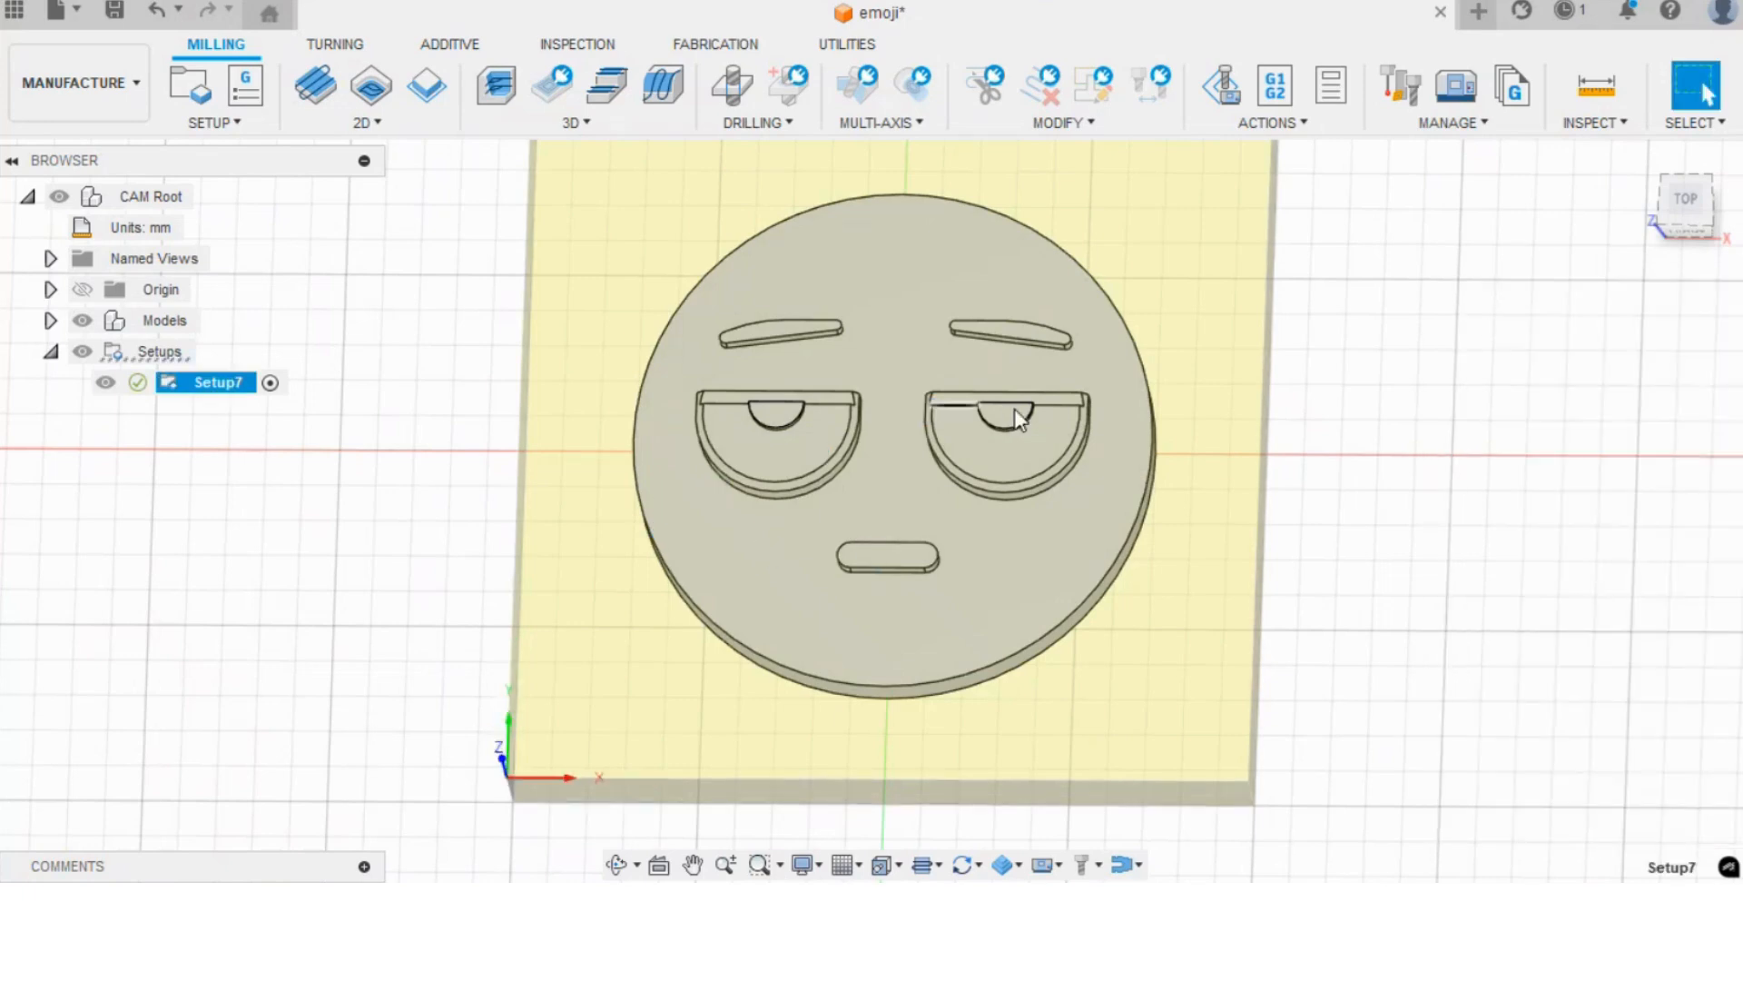
# - Start a 2D Adaptive Clearing operation using the 6 mm flat end mill from the emoji document library
pyautogui.click(367, 122)
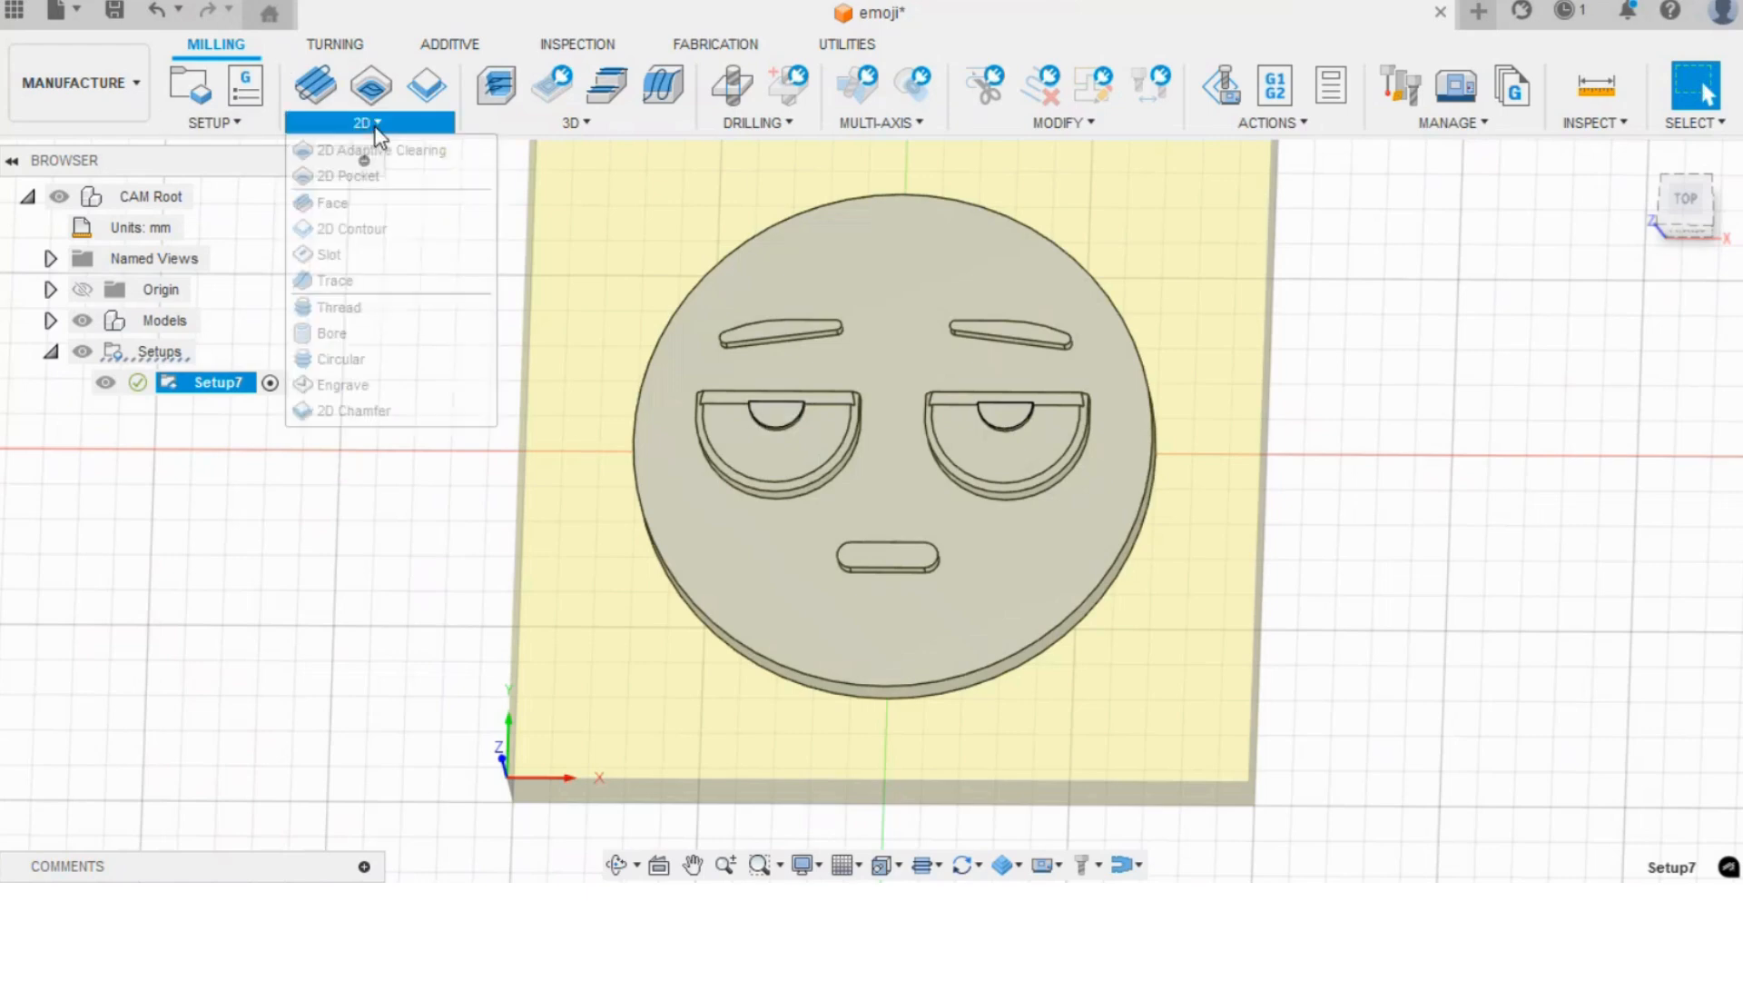
pyautogui.click(410, 150)
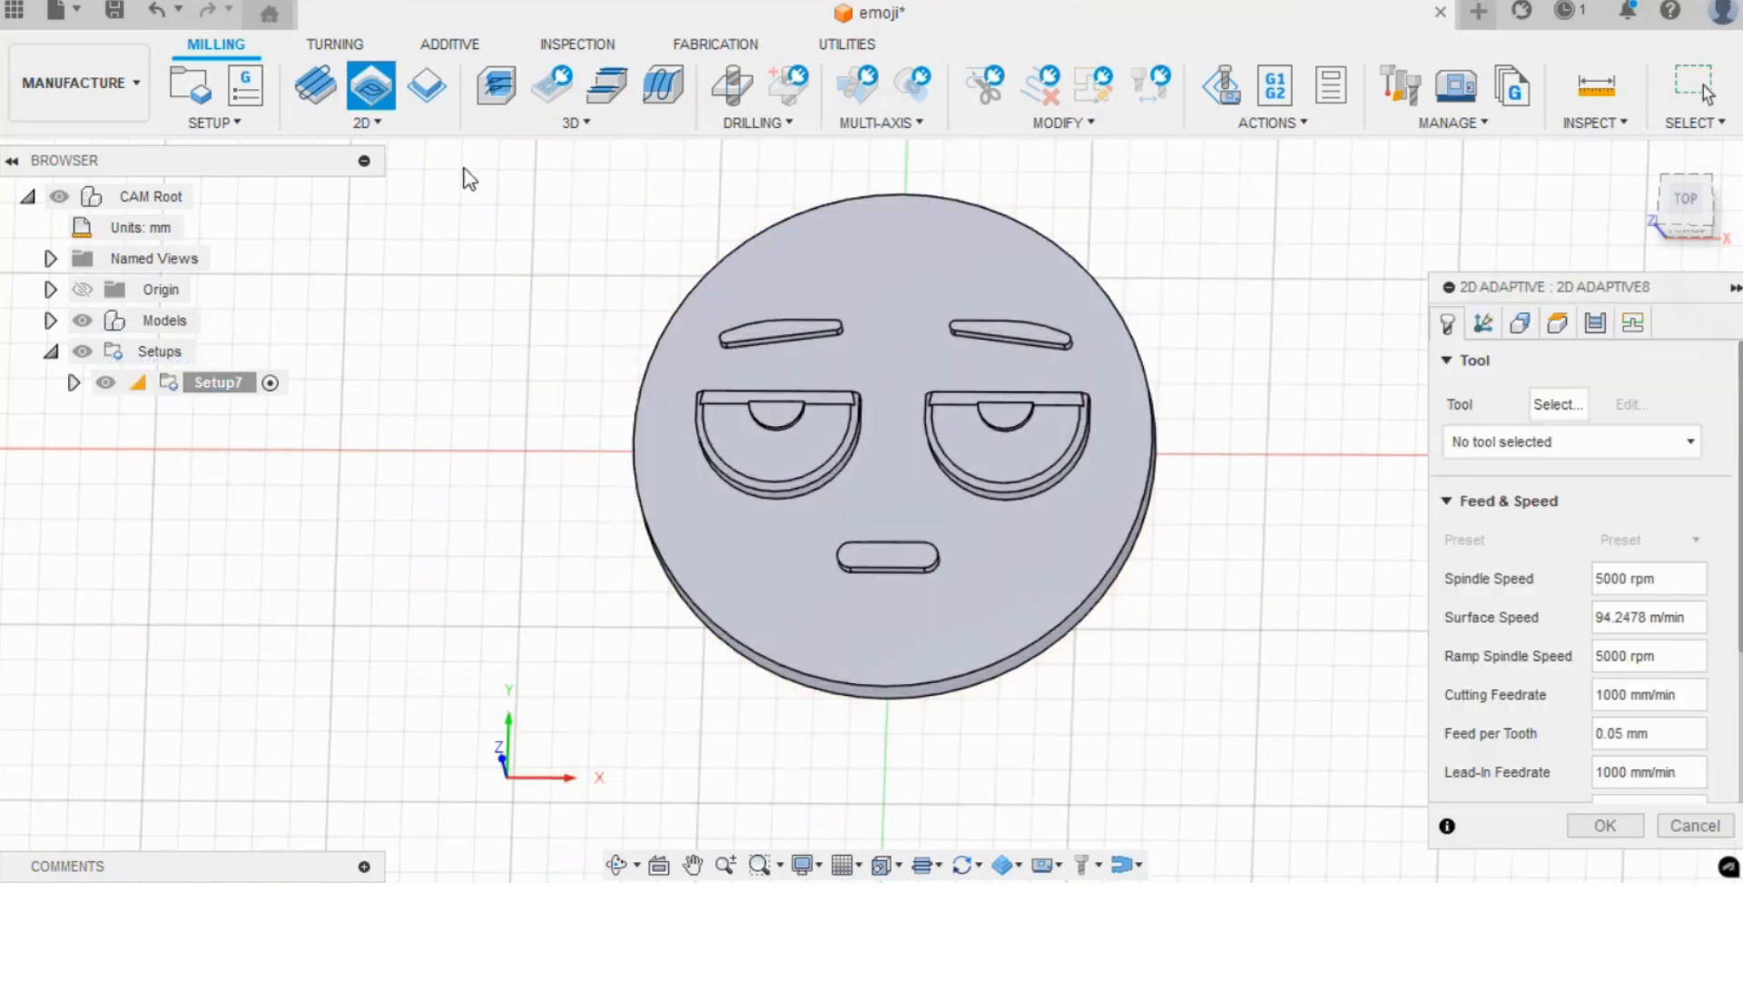
pyautogui.click(397, 130)
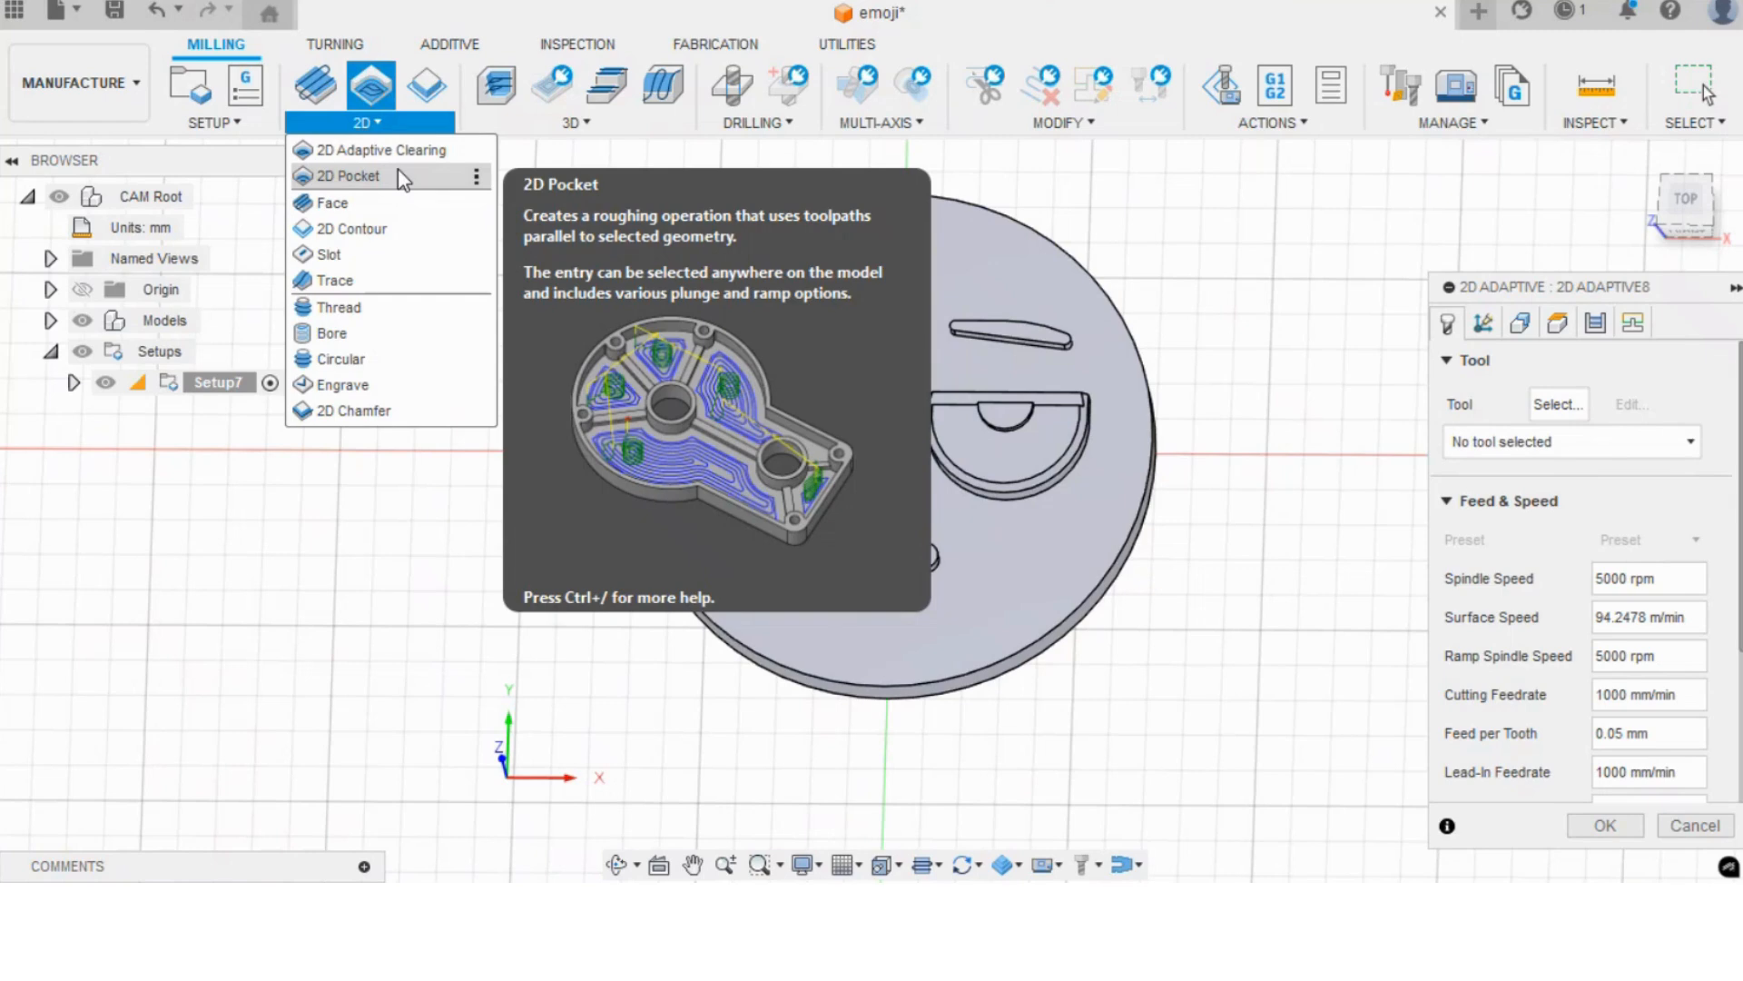
pyautogui.click(1632, 379)
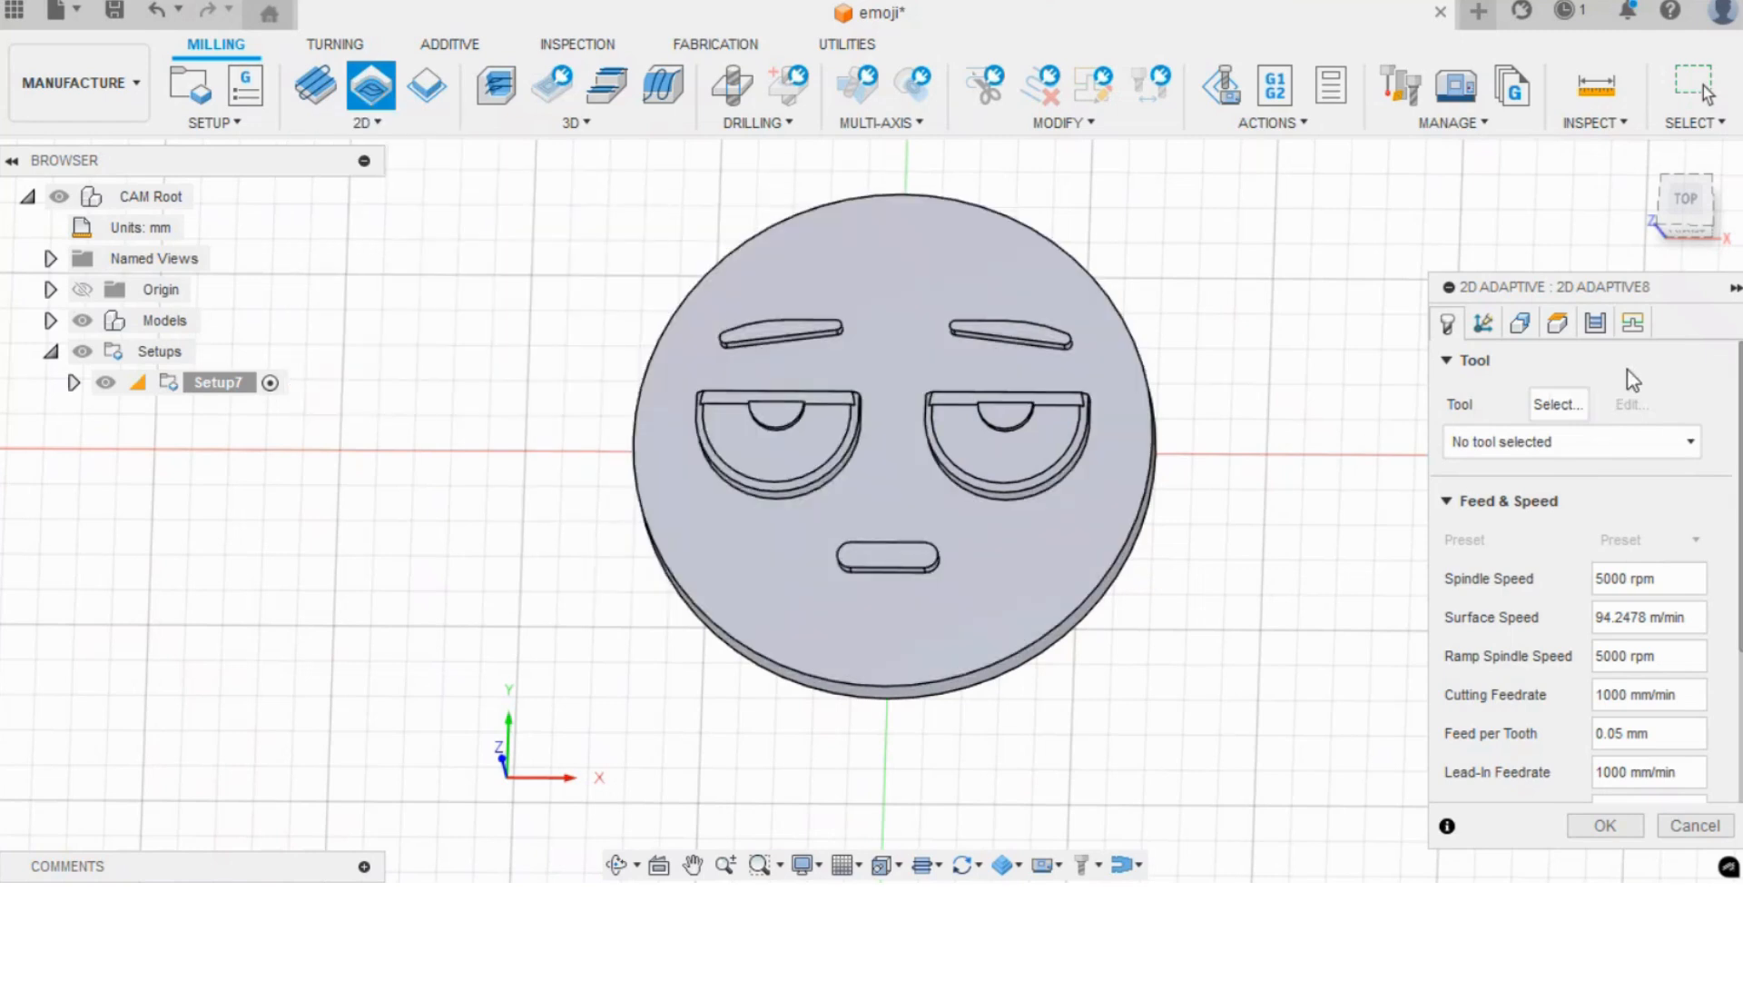
pyautogui.click(1565, 405)
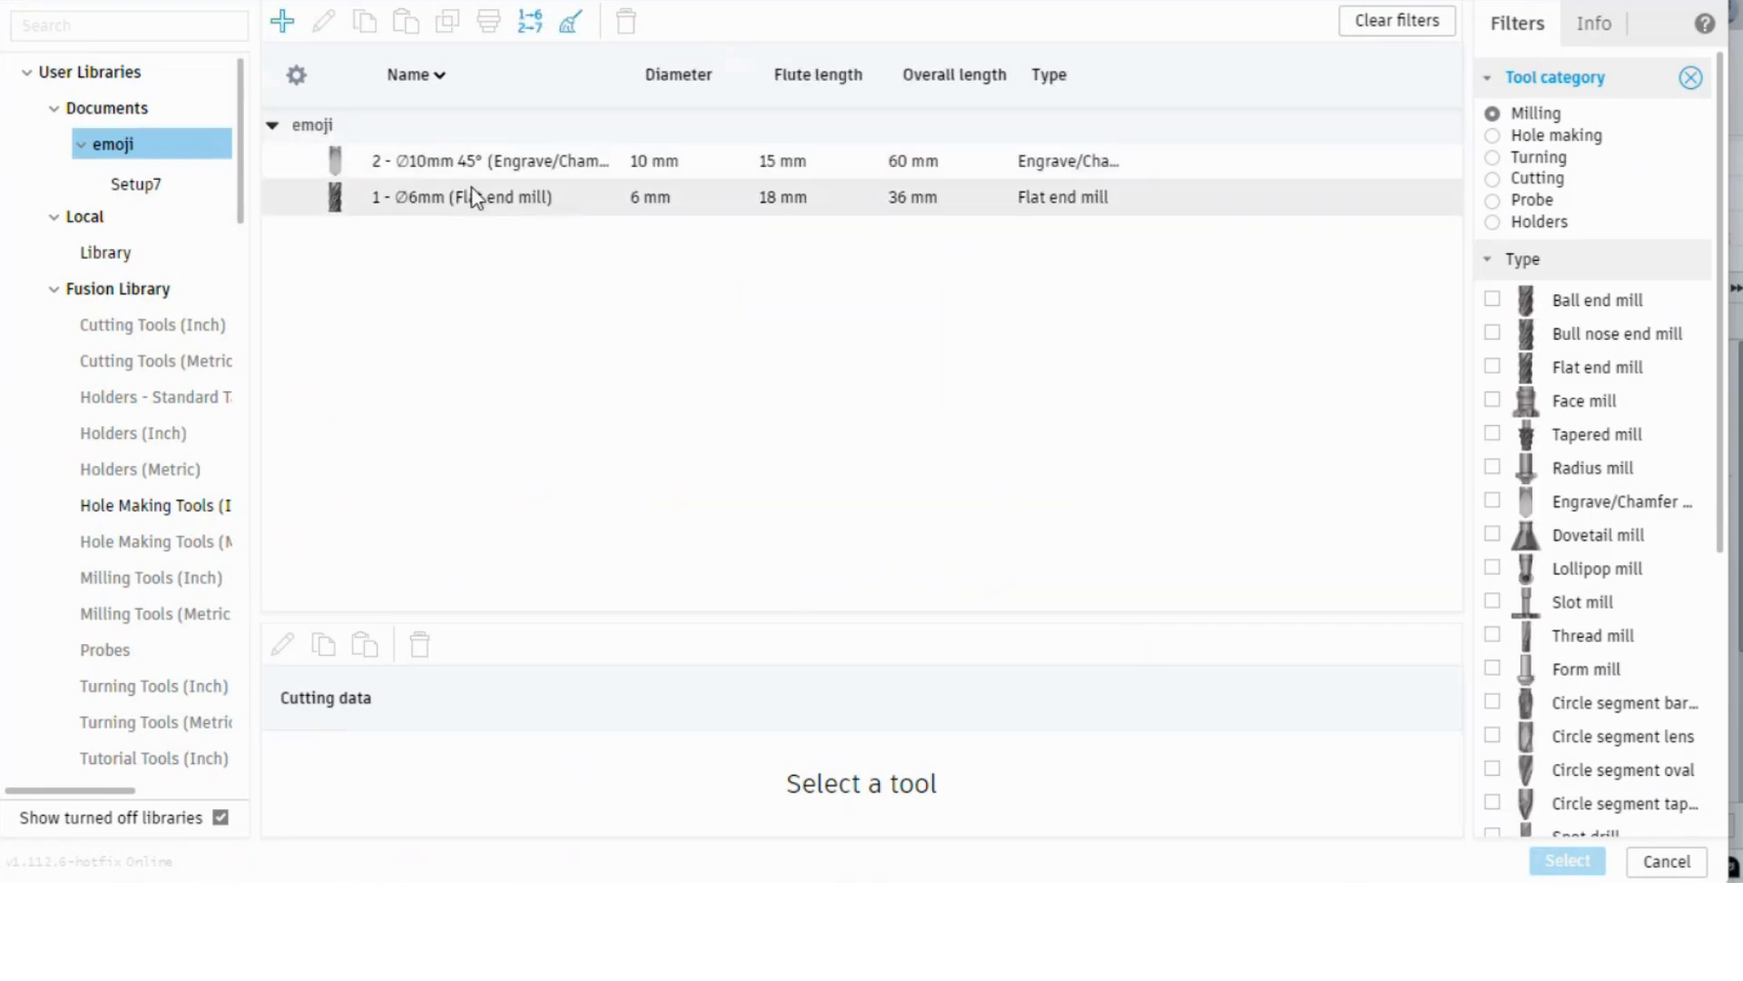
pyautogui.click(472, 196)
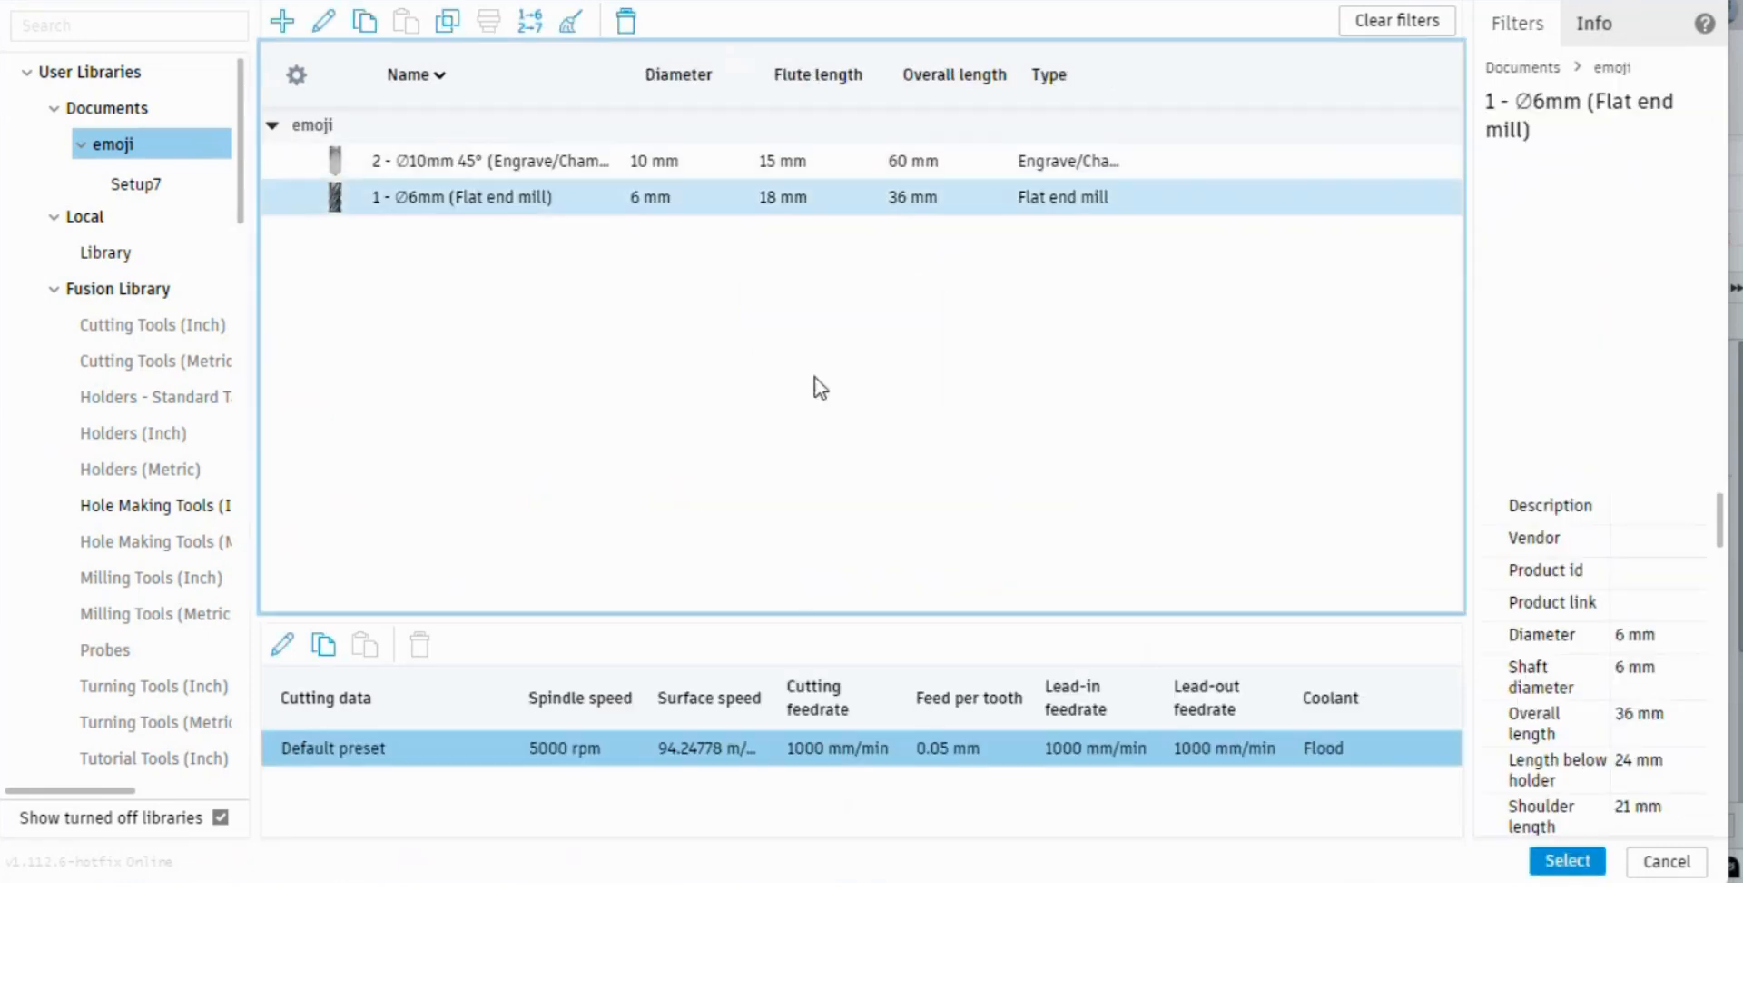
pyautogui.click(1567, 859)
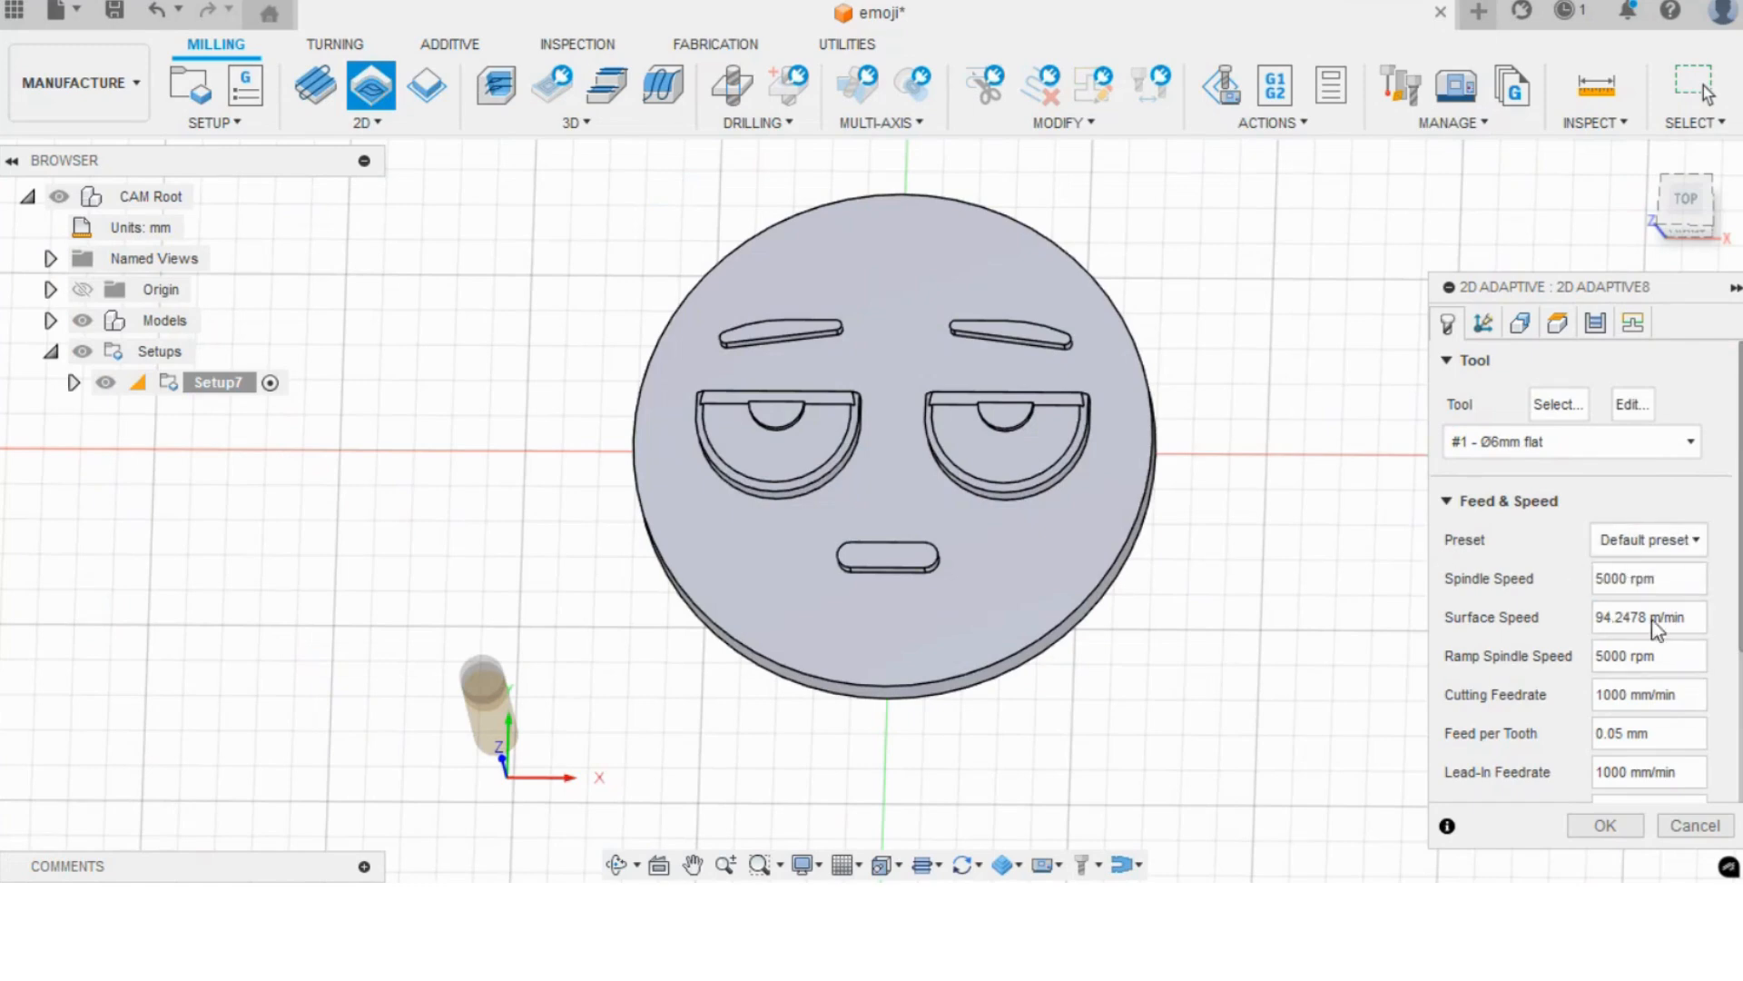
# - Set the adaptive operation's surface speed to 150 m/min and feed per tooth to 0.04 mm
pyautogui.moveTo(1648, 618); pyautogui.dragTo(1613, 620)
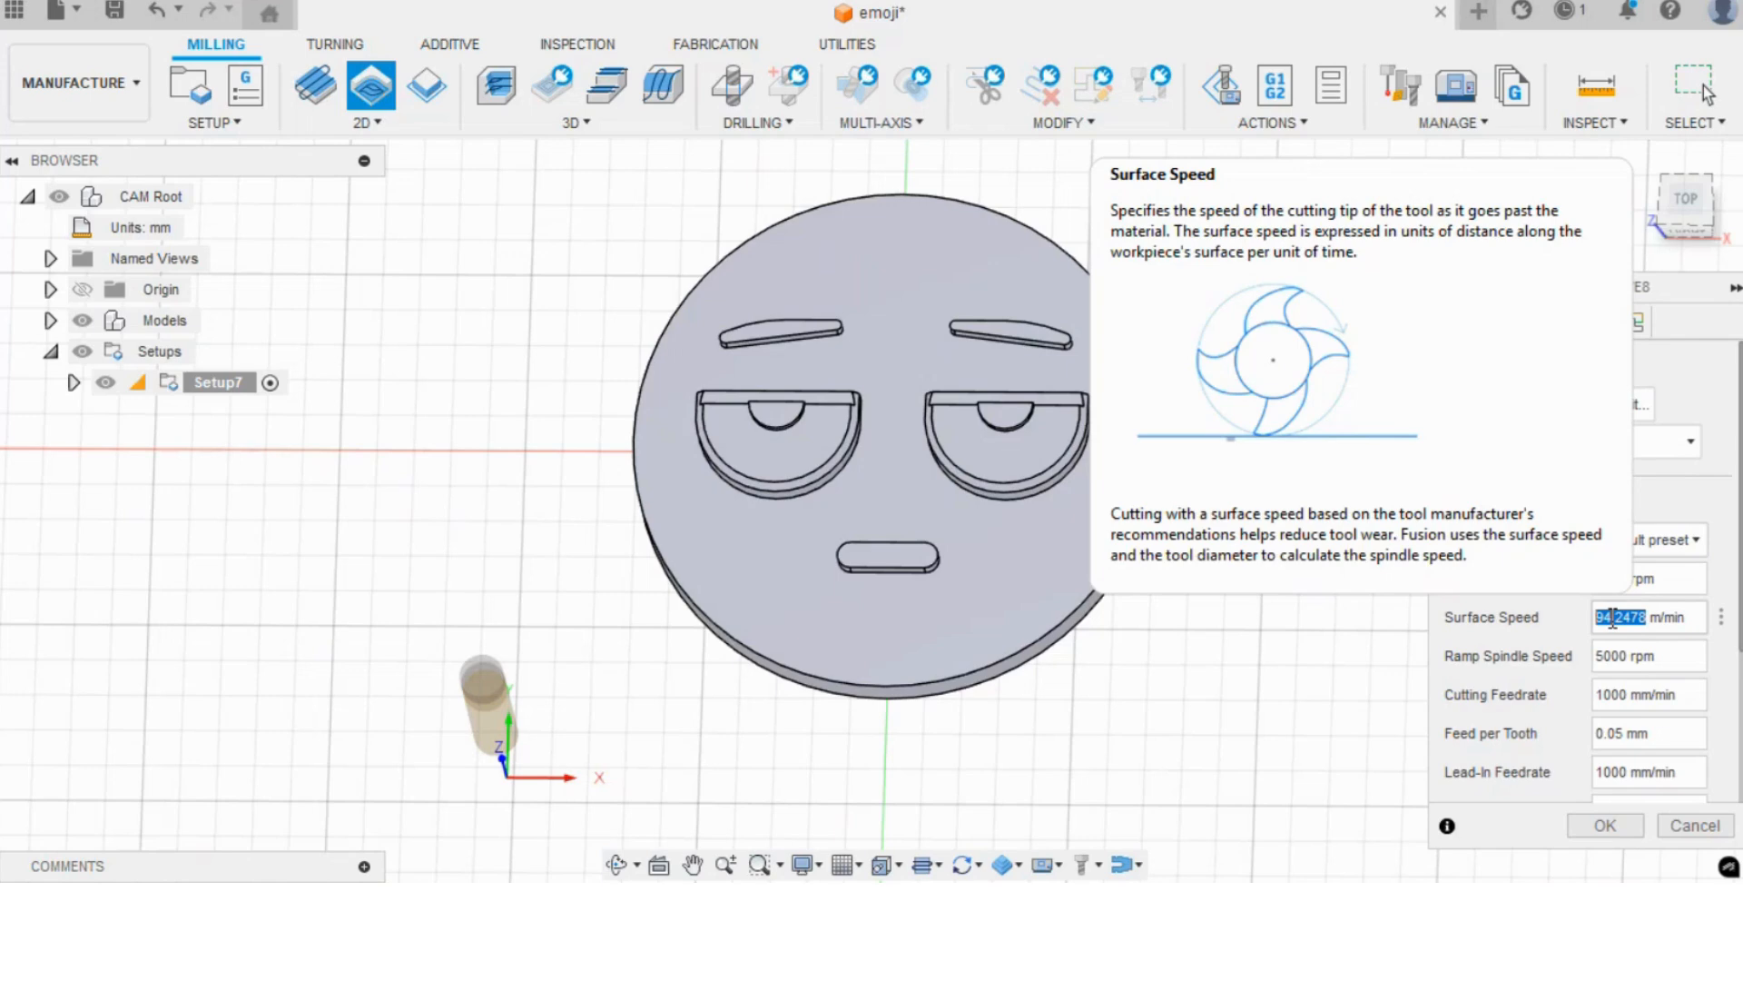
pyautogui.write('150')
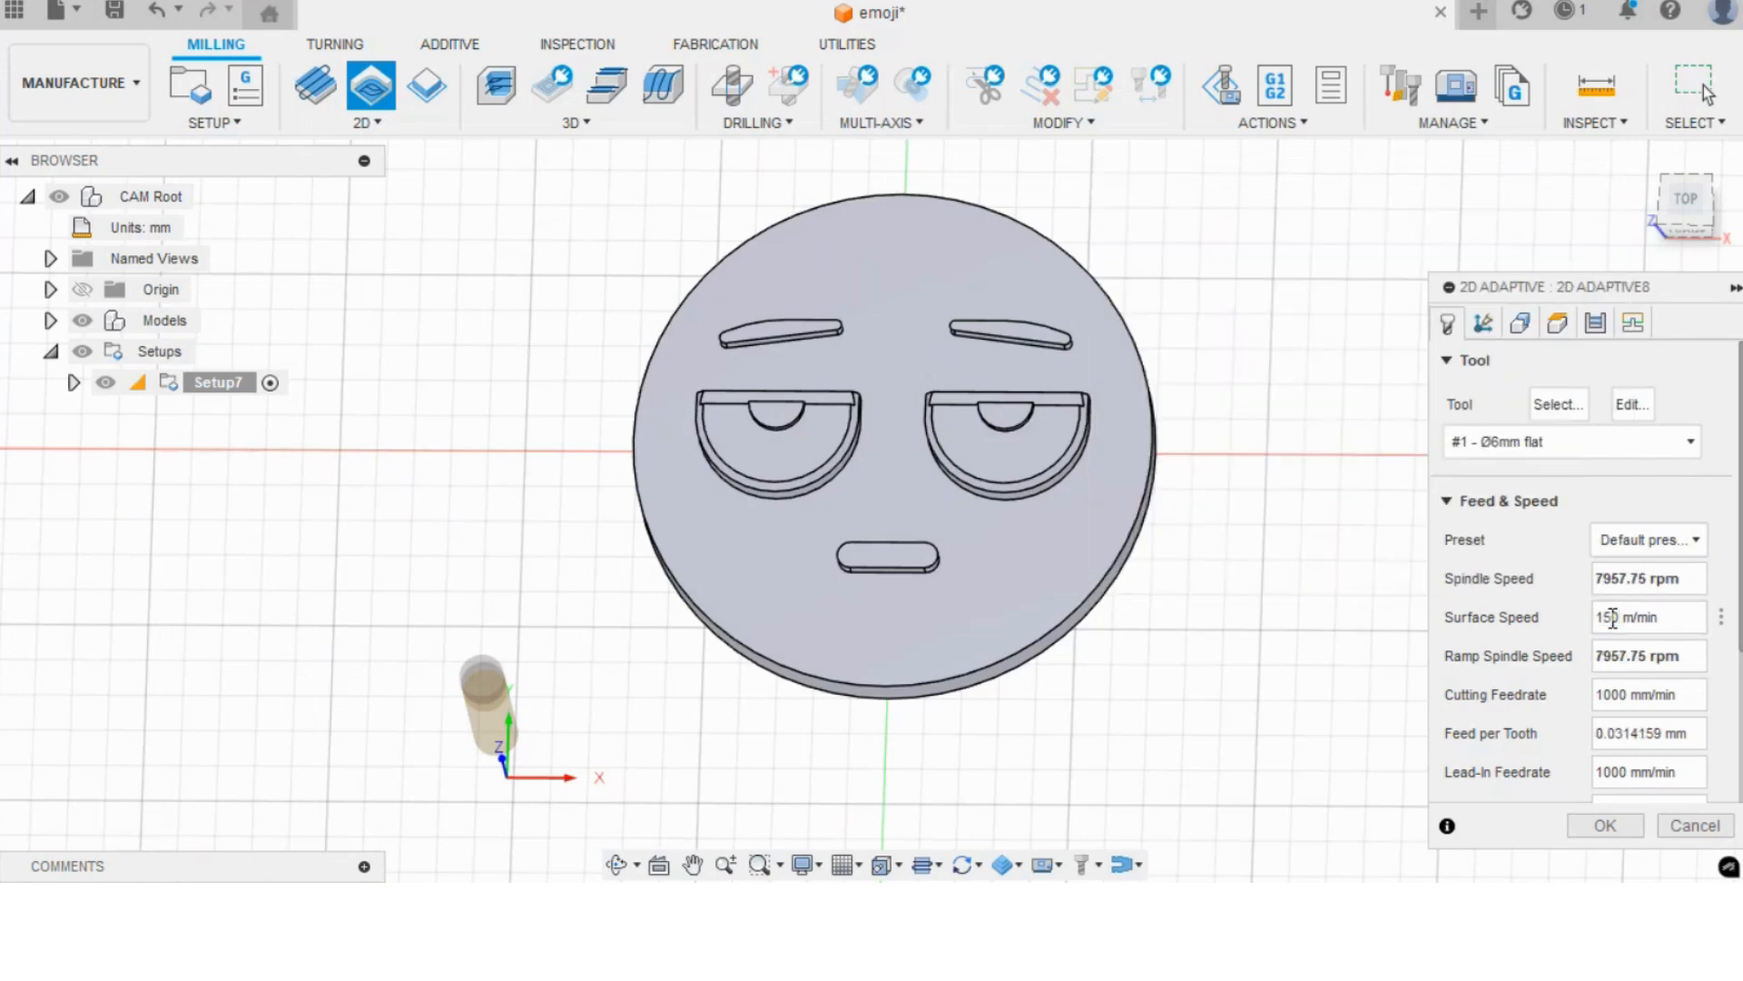
pyautogui.moveTo(1667, 733); pyautogui.dragTo(1620, 733)
pyautogui.write('4')
pyautogui.press('Return')
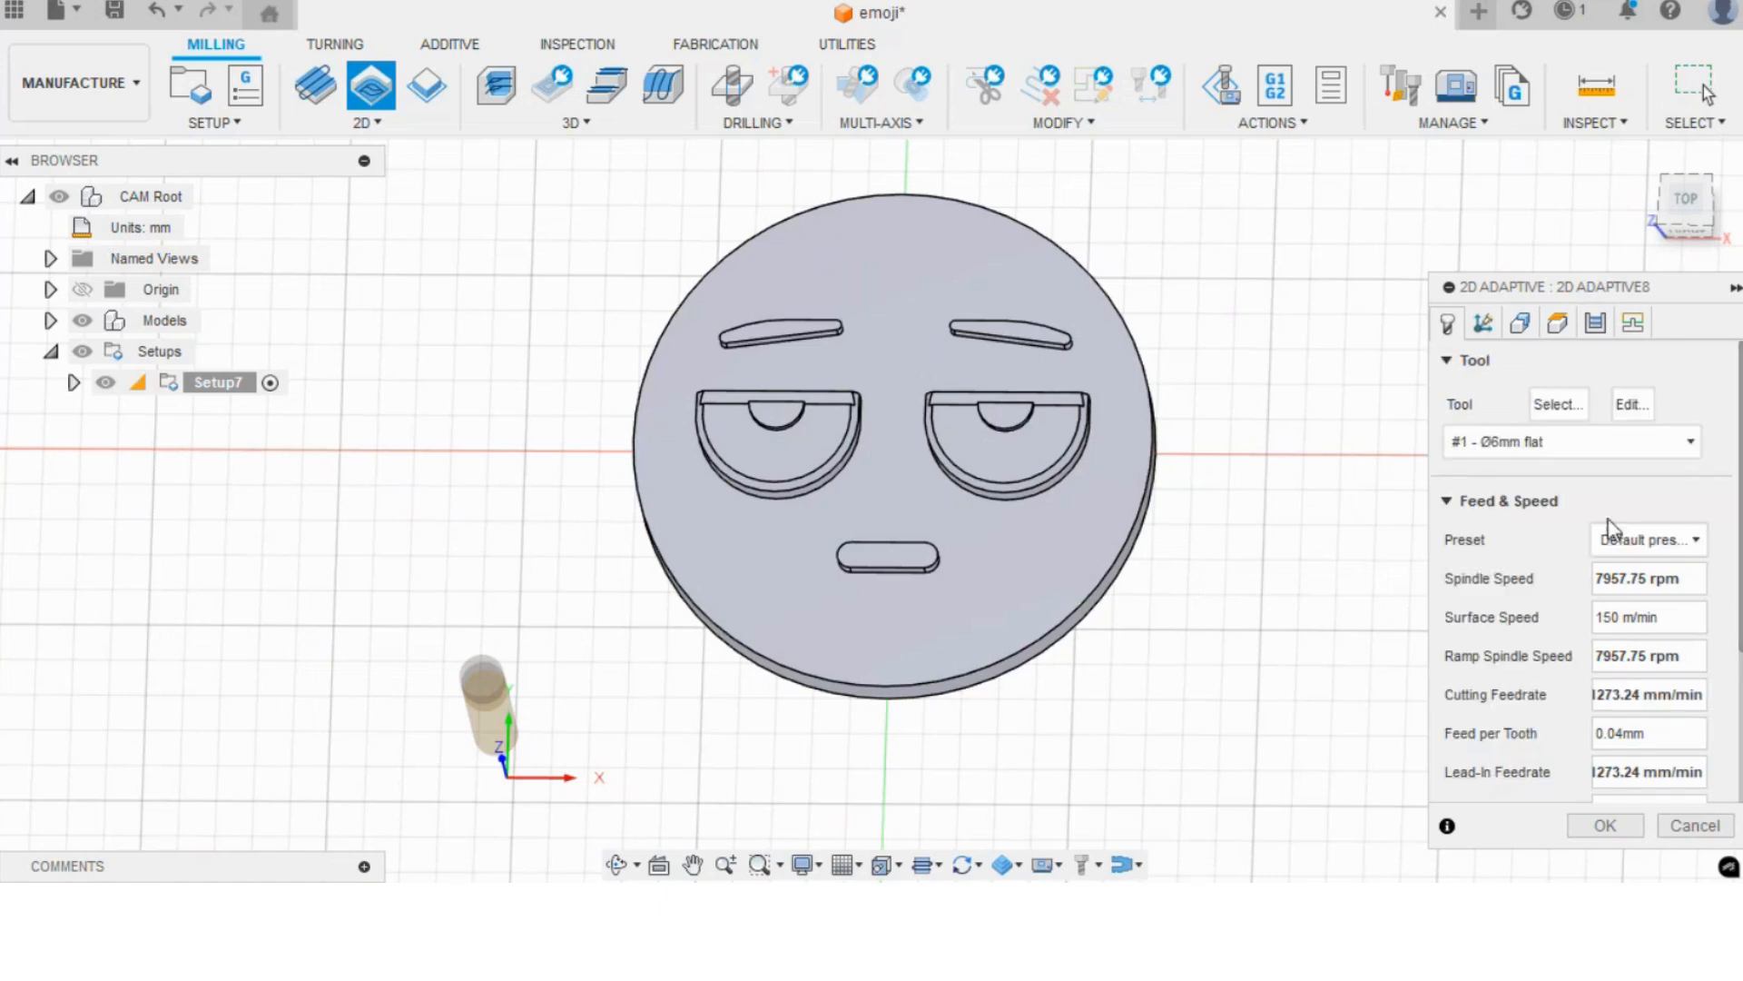
# - Select the disc face around the raised facial features as the pocket, and enable stock contours using the disc's outer upper edge
pyautogui.click(1494, 326)
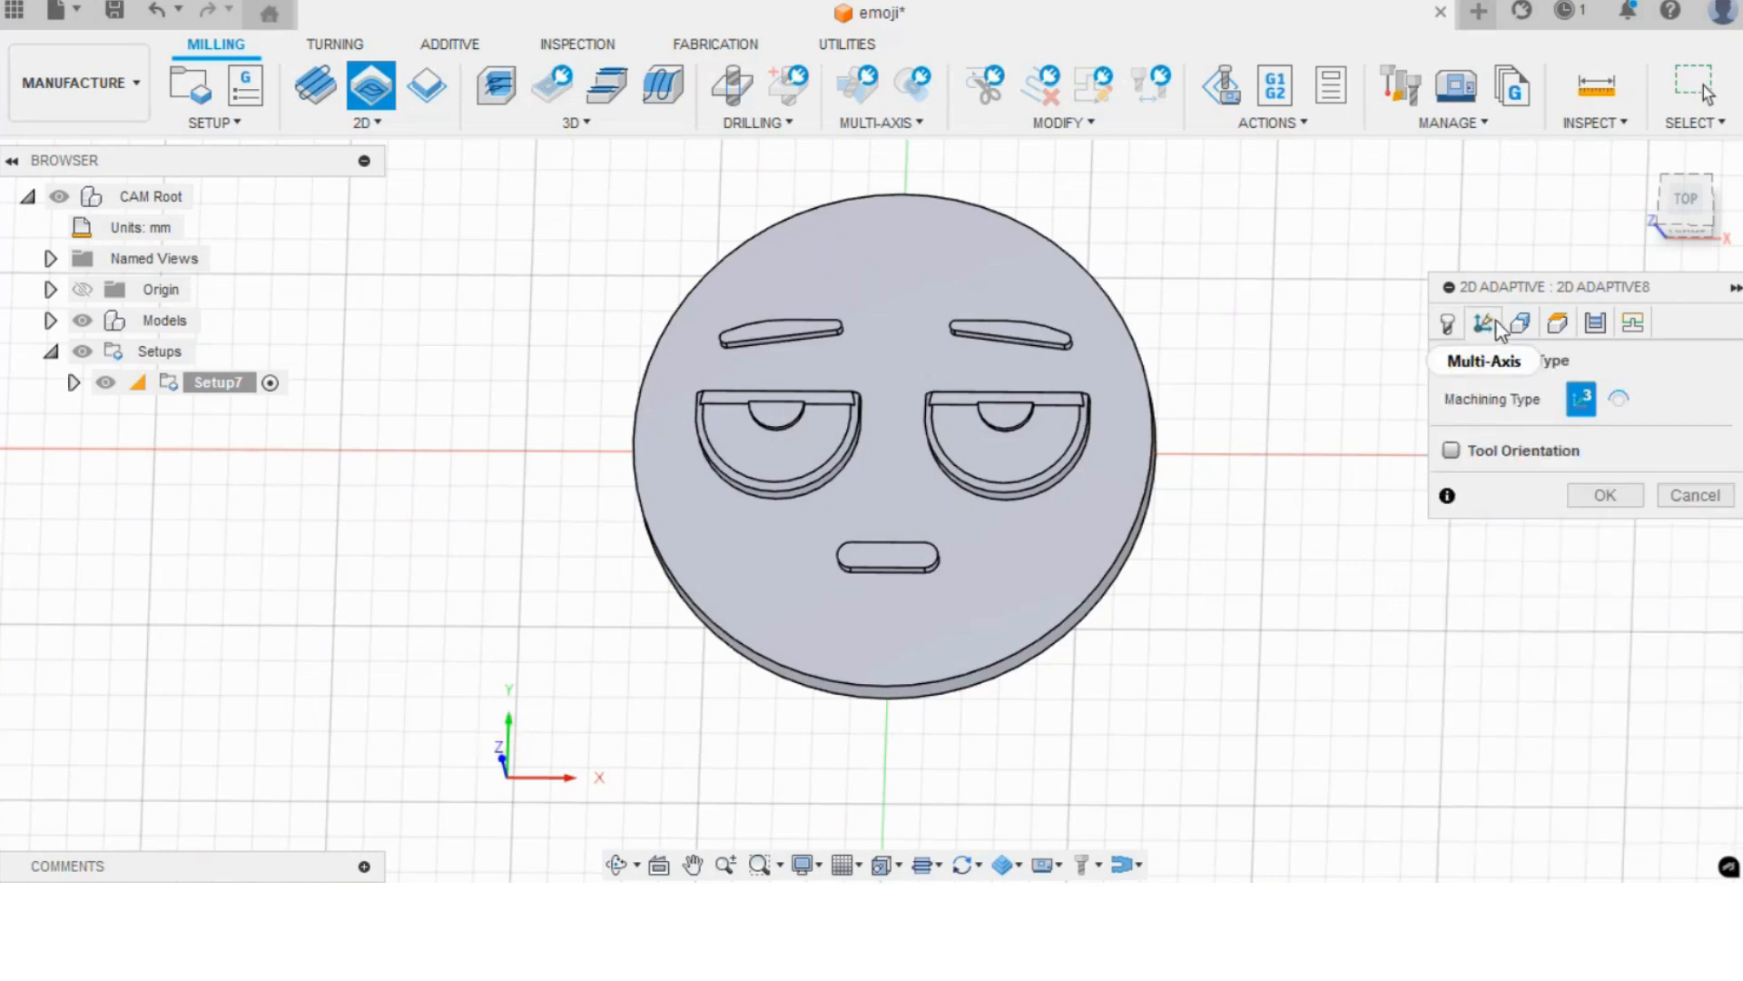
pyautogui.click(1519, 324)
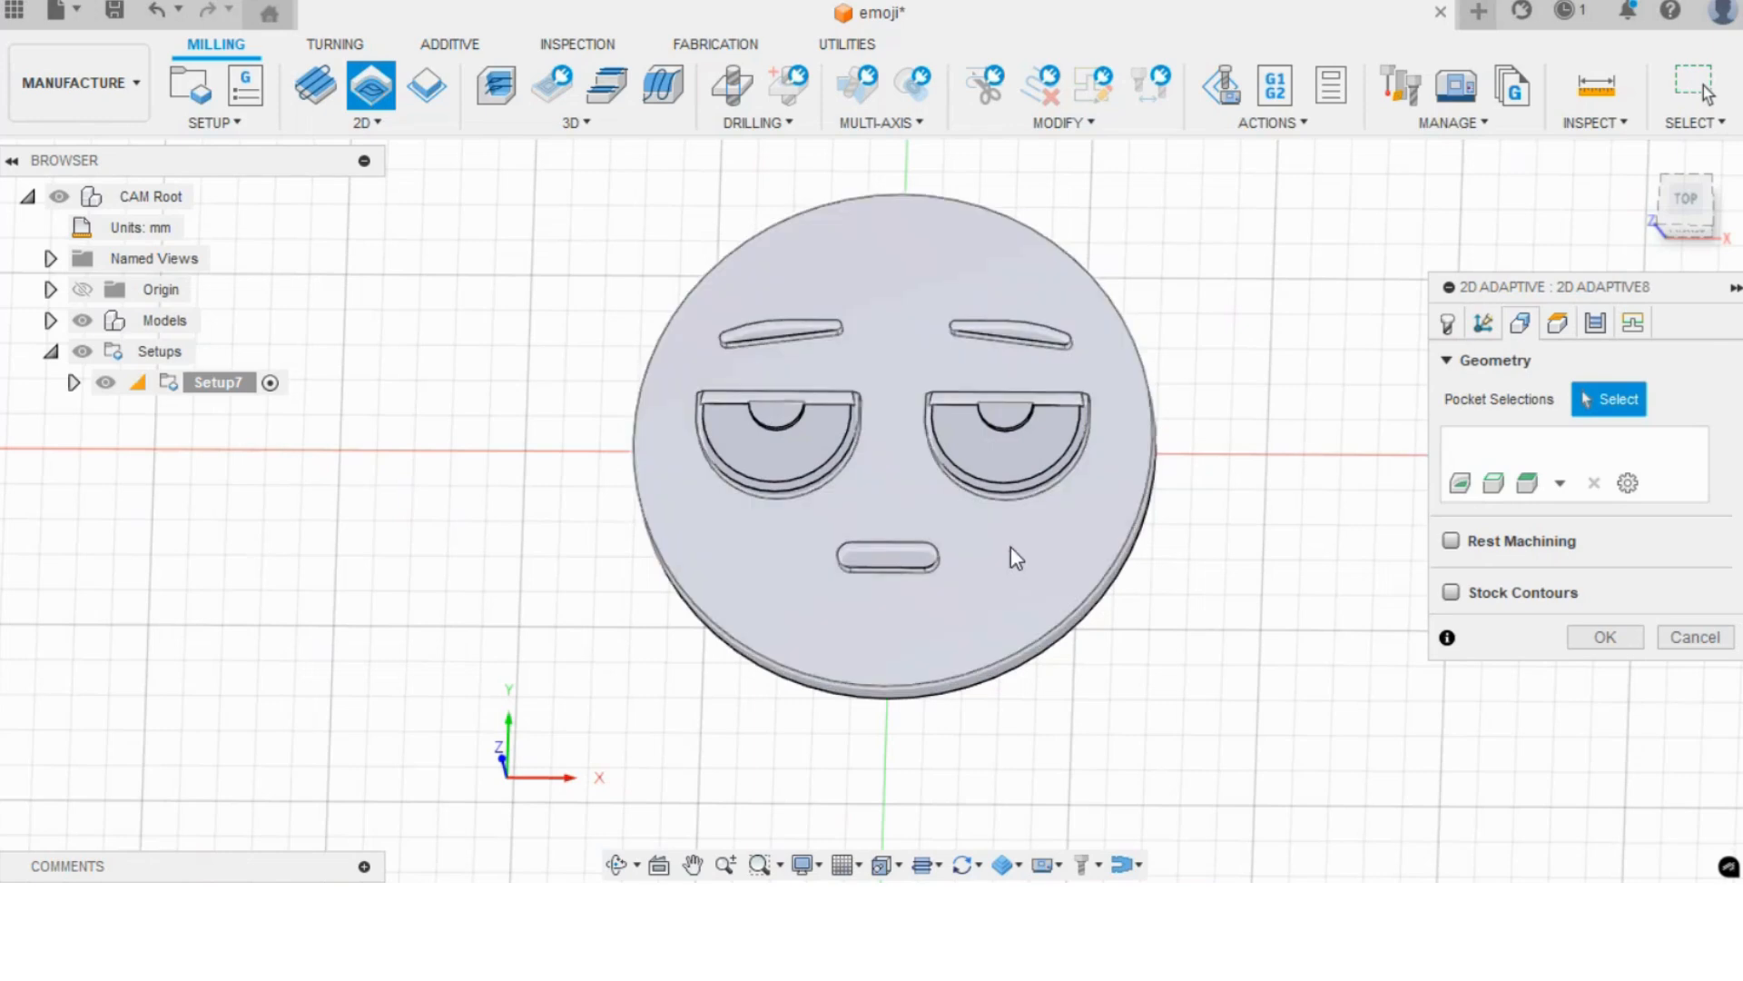
pyautogui.click(1007, 550)
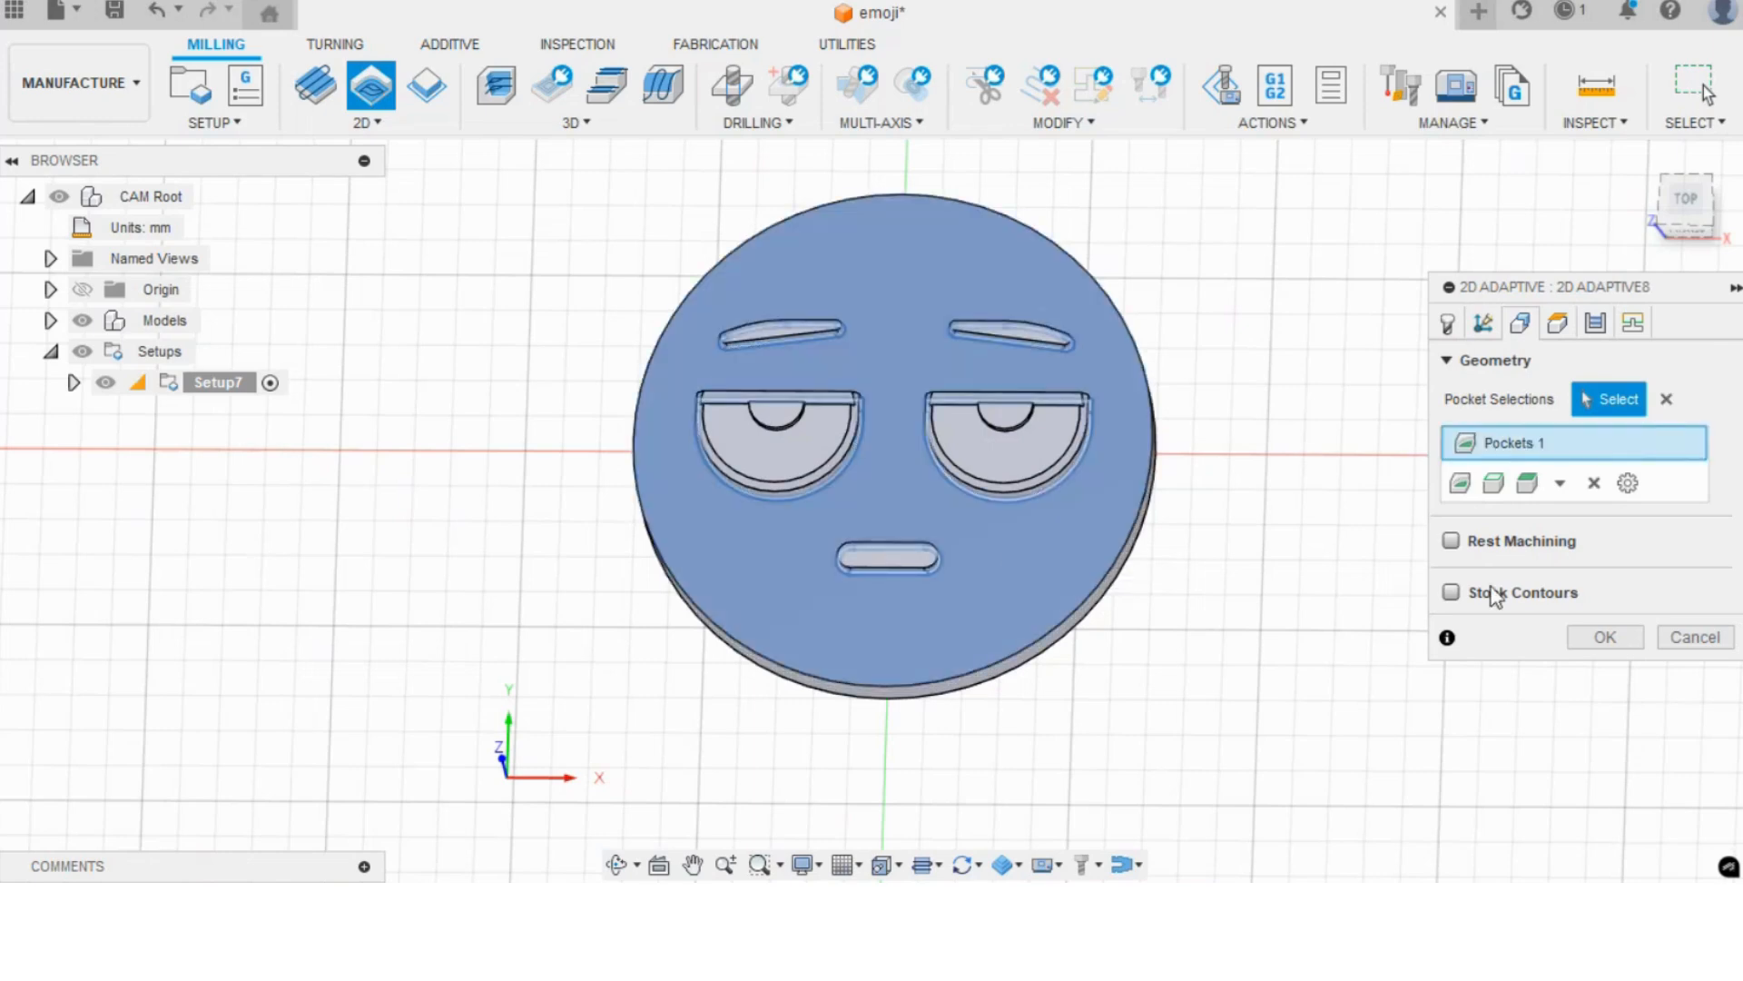
pyautogui.click(1452, 595)
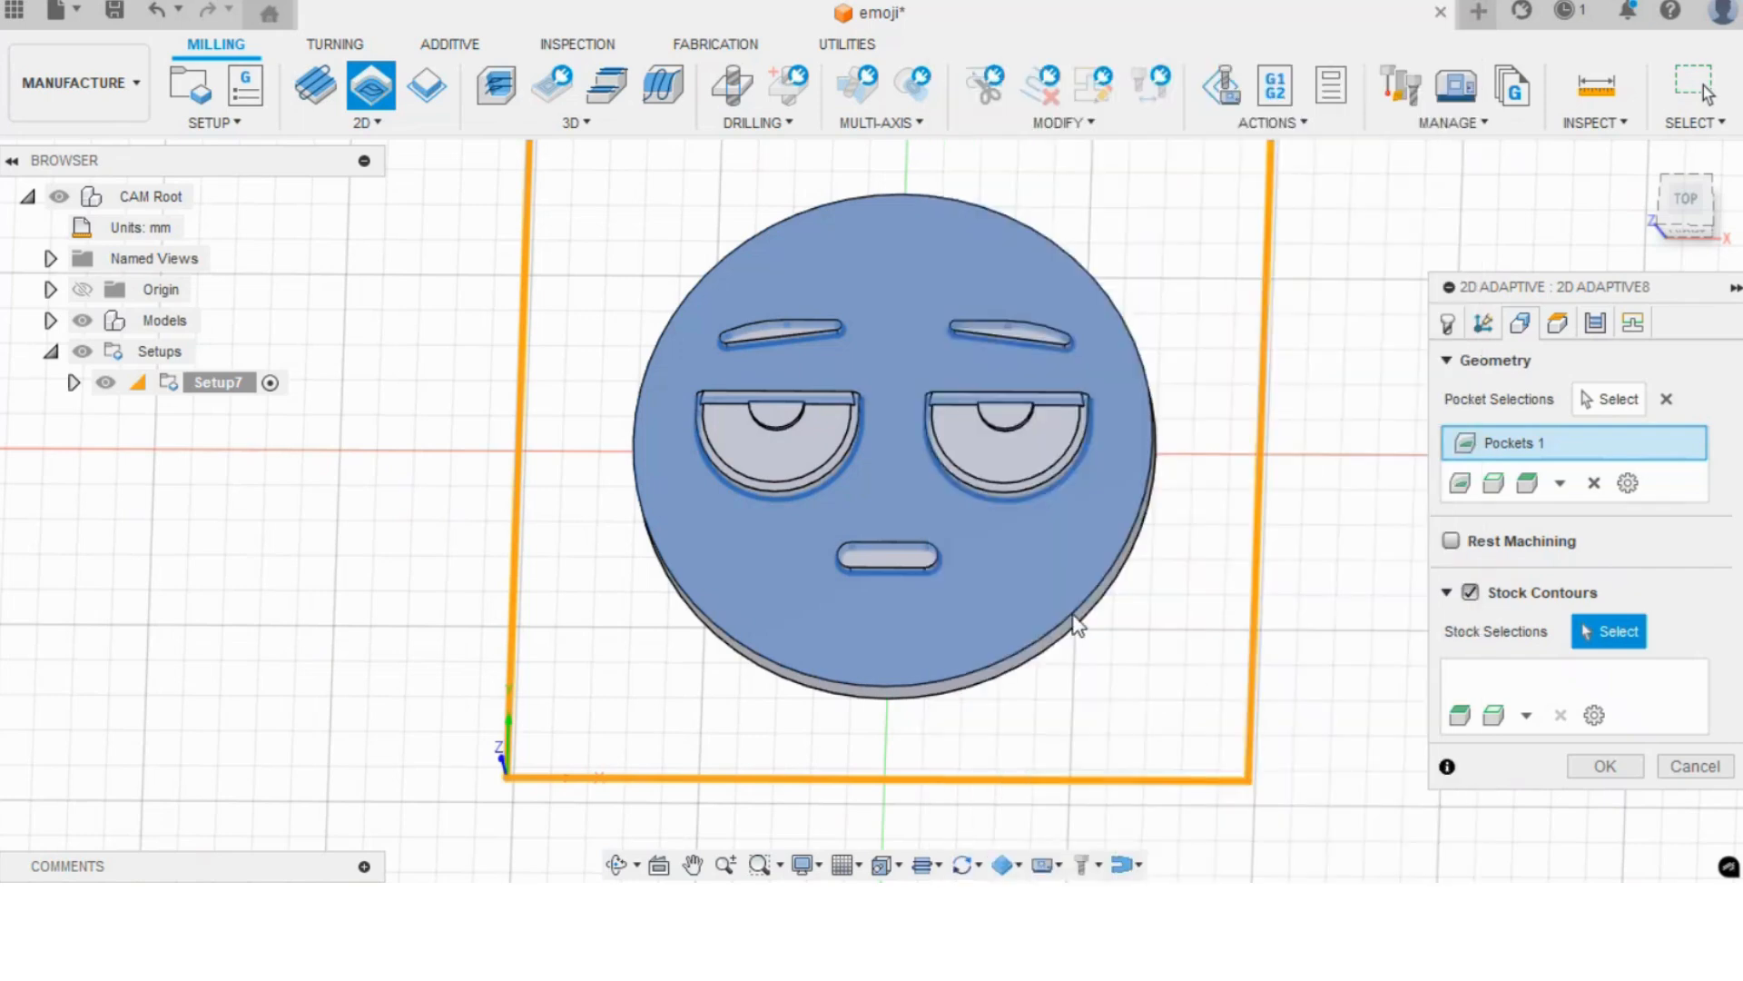
pyautogui.scroll(2, 1032, 599)
pyautogui.scroll(-2, 1047, 662)
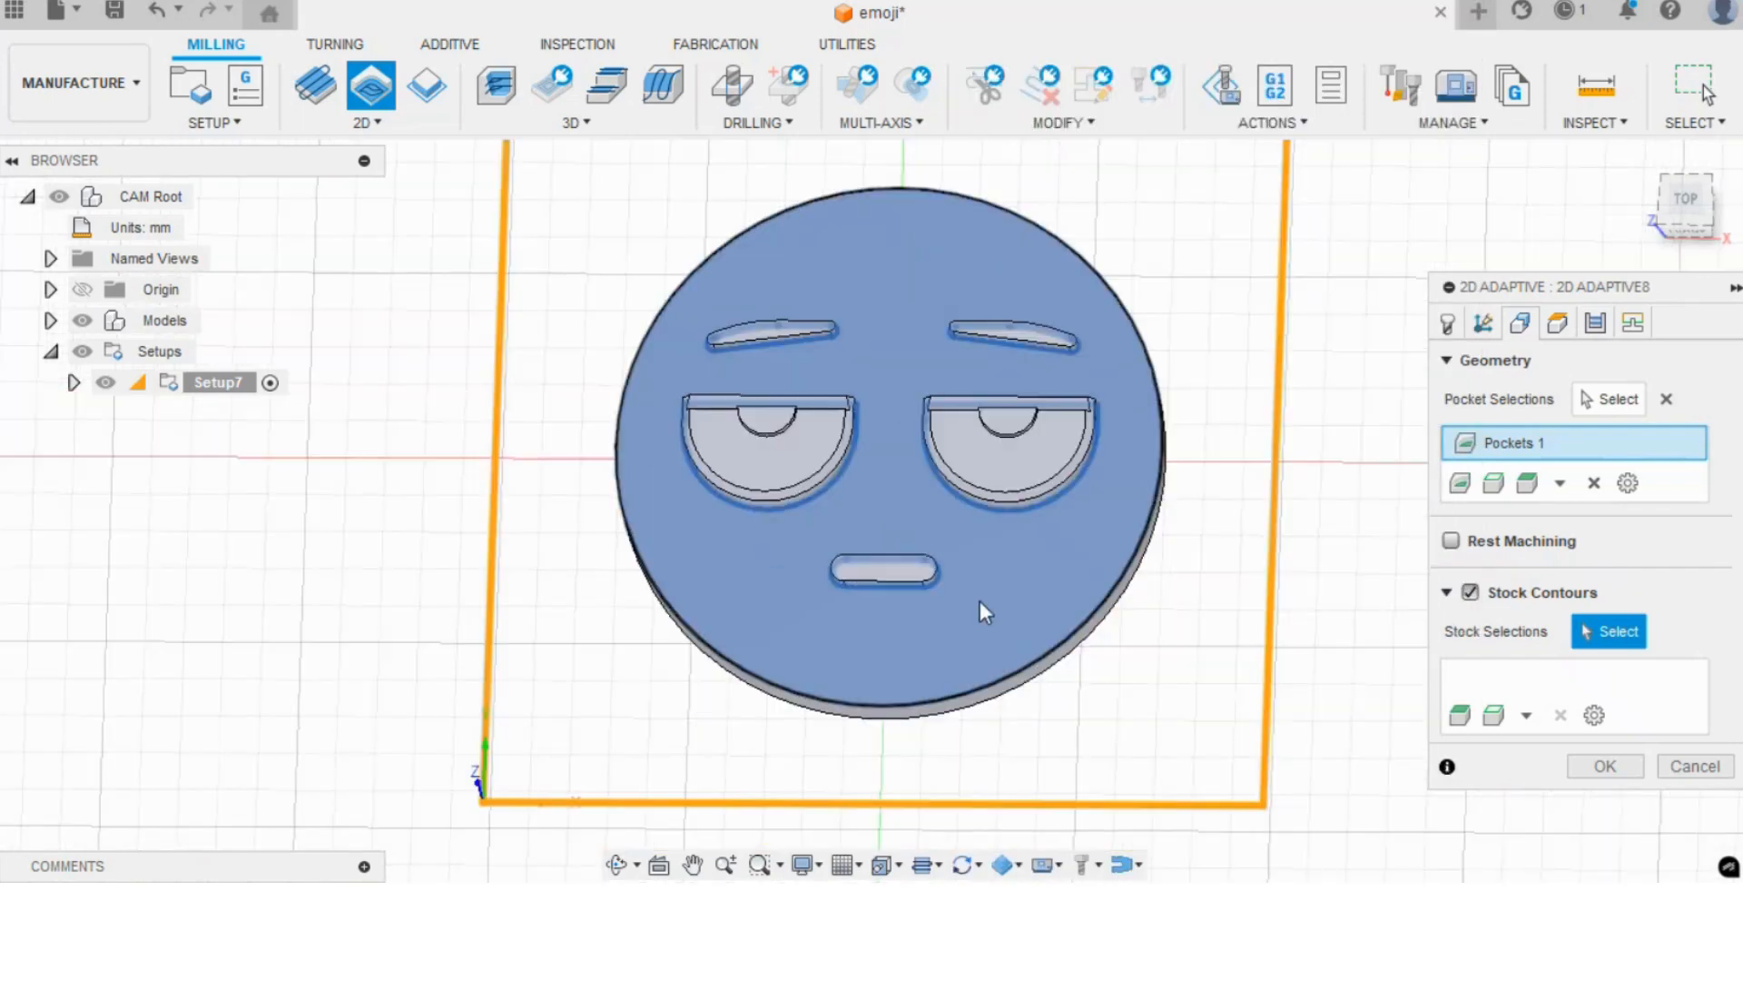
pyautogui.keyDown('shift'); pyautogui.moveTo(1050, 662); pyautogui.dragTo(940, 640, button='middle'); pyautogui.keyUp('shift')
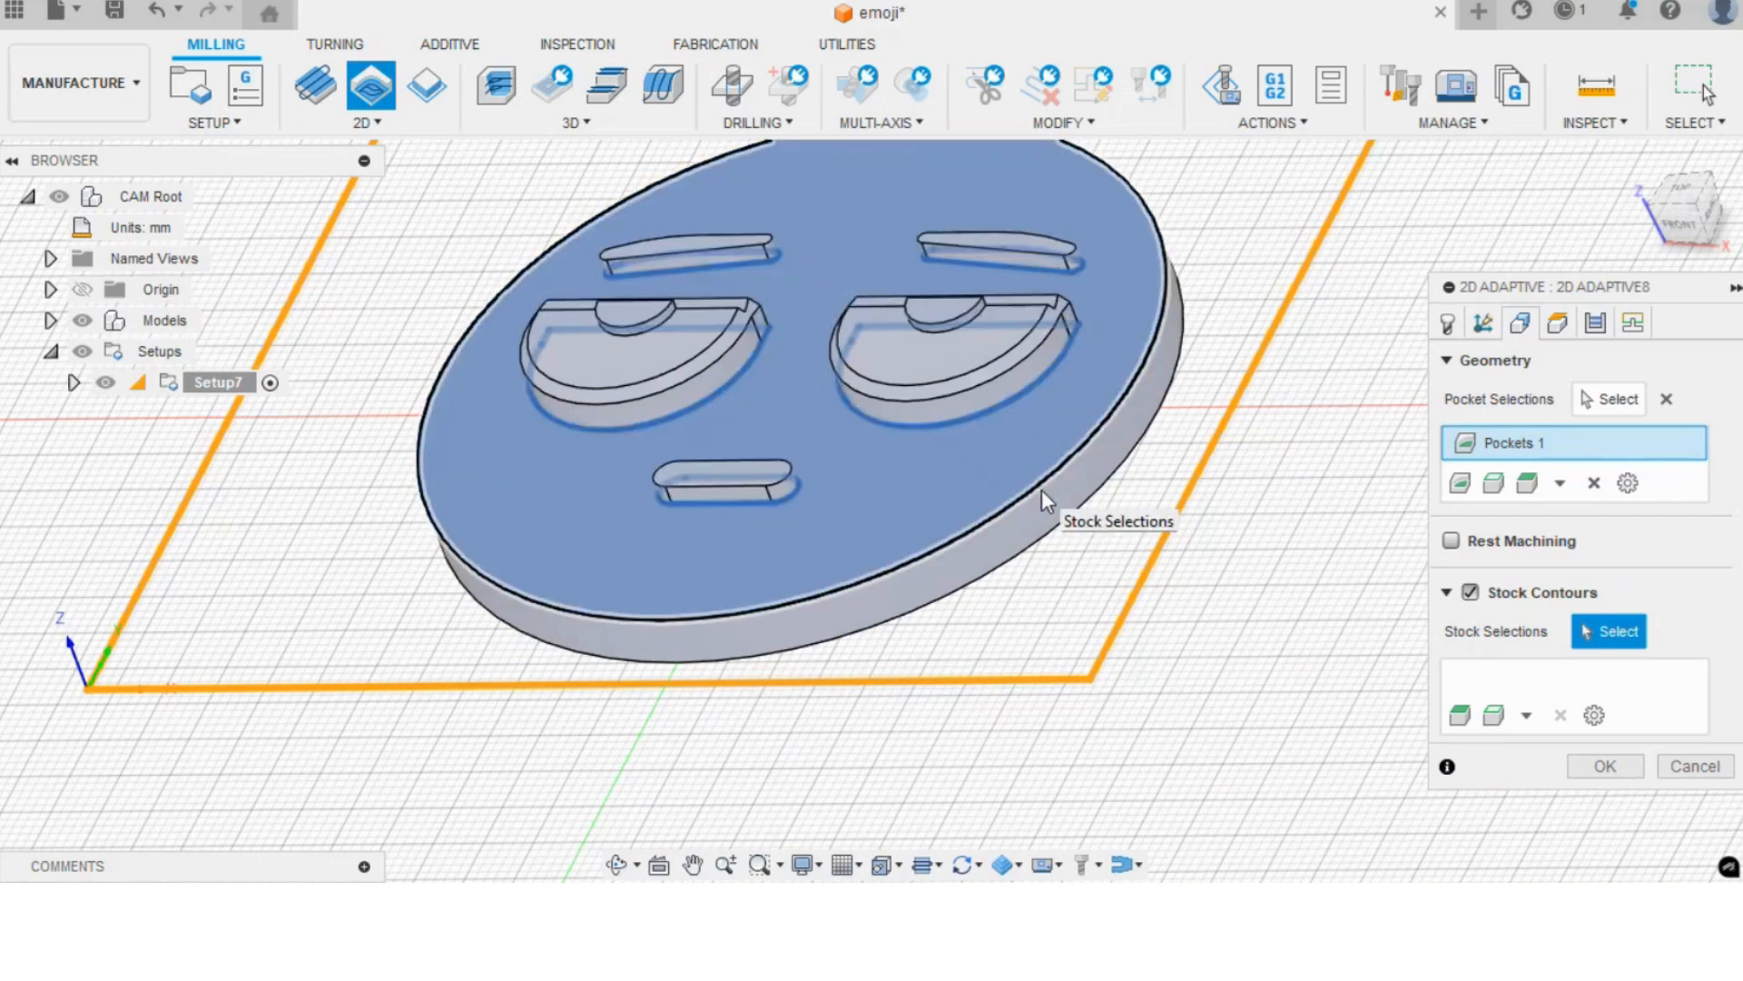
pyautogui.click(1041, 488)
pyautogui.scroll(-2, 953, 519)
pyautogui.keyDown('shift'); pyautogui.moveTo(690, 382); pyautogui.dragTo(627, 431, button='middle'); pyautogui.keyUp('shift')
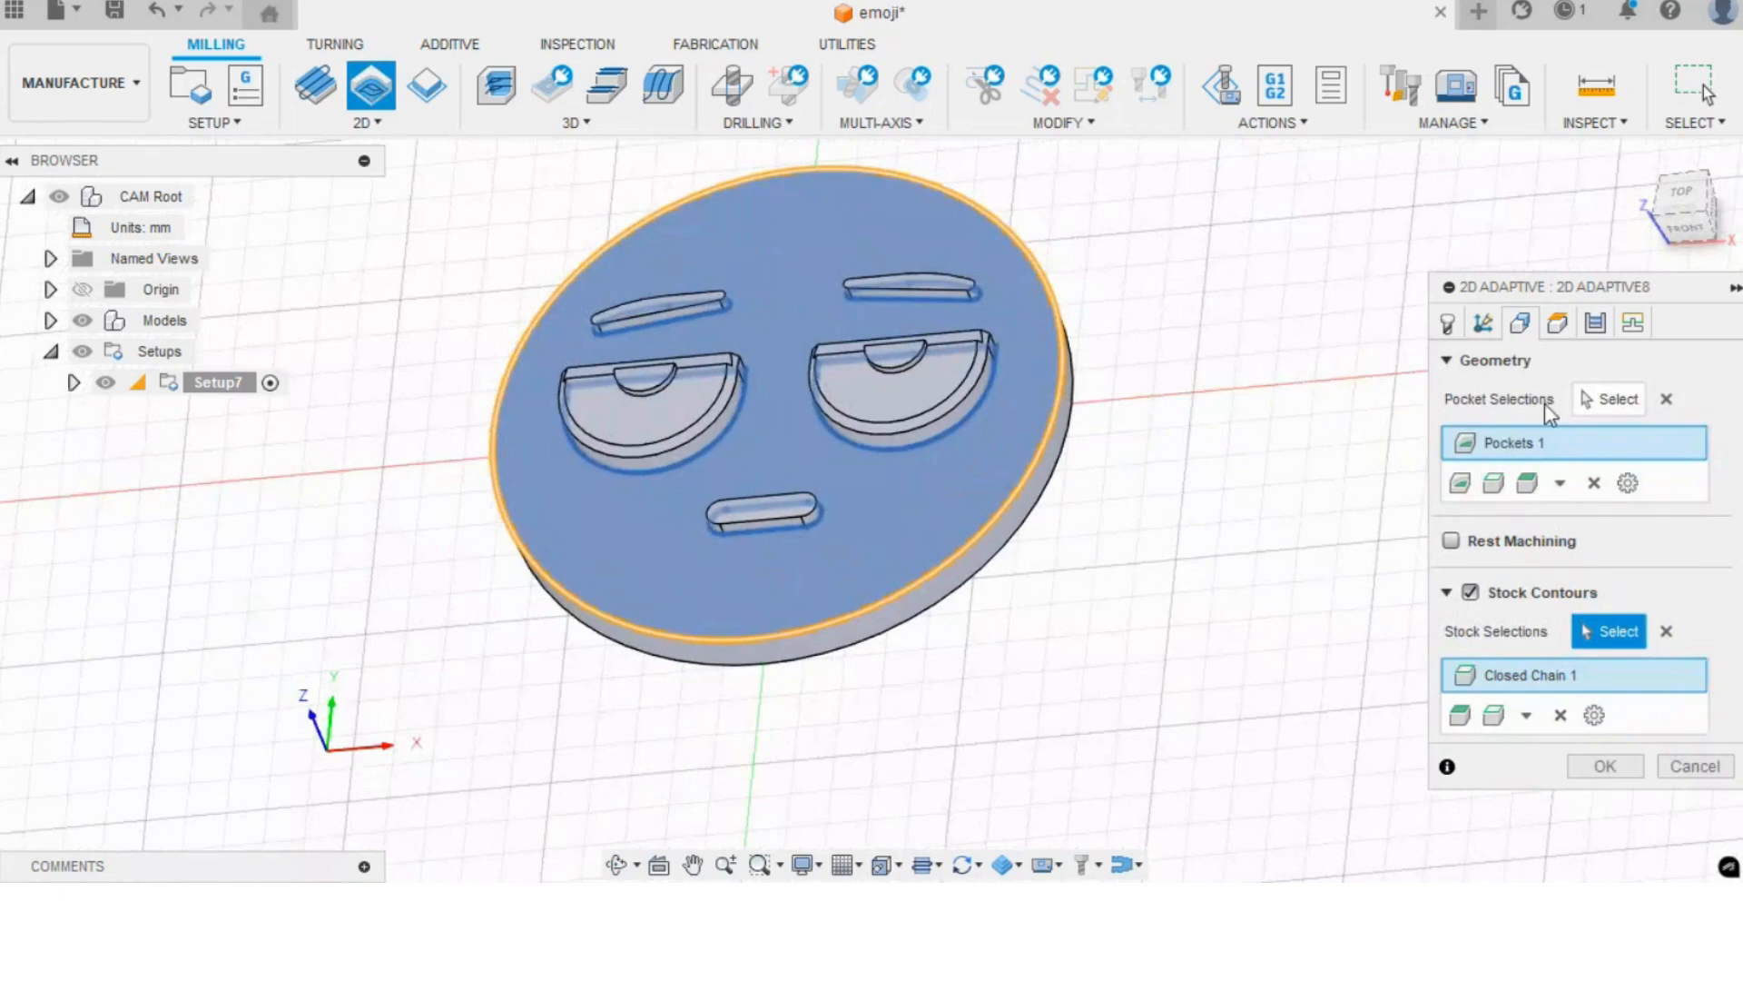
# - Set the optimal load of the adaptive clearing passes to 0.6 mm
pyautogui.click(1558, 324)
pyautogui.click(1594, 325)
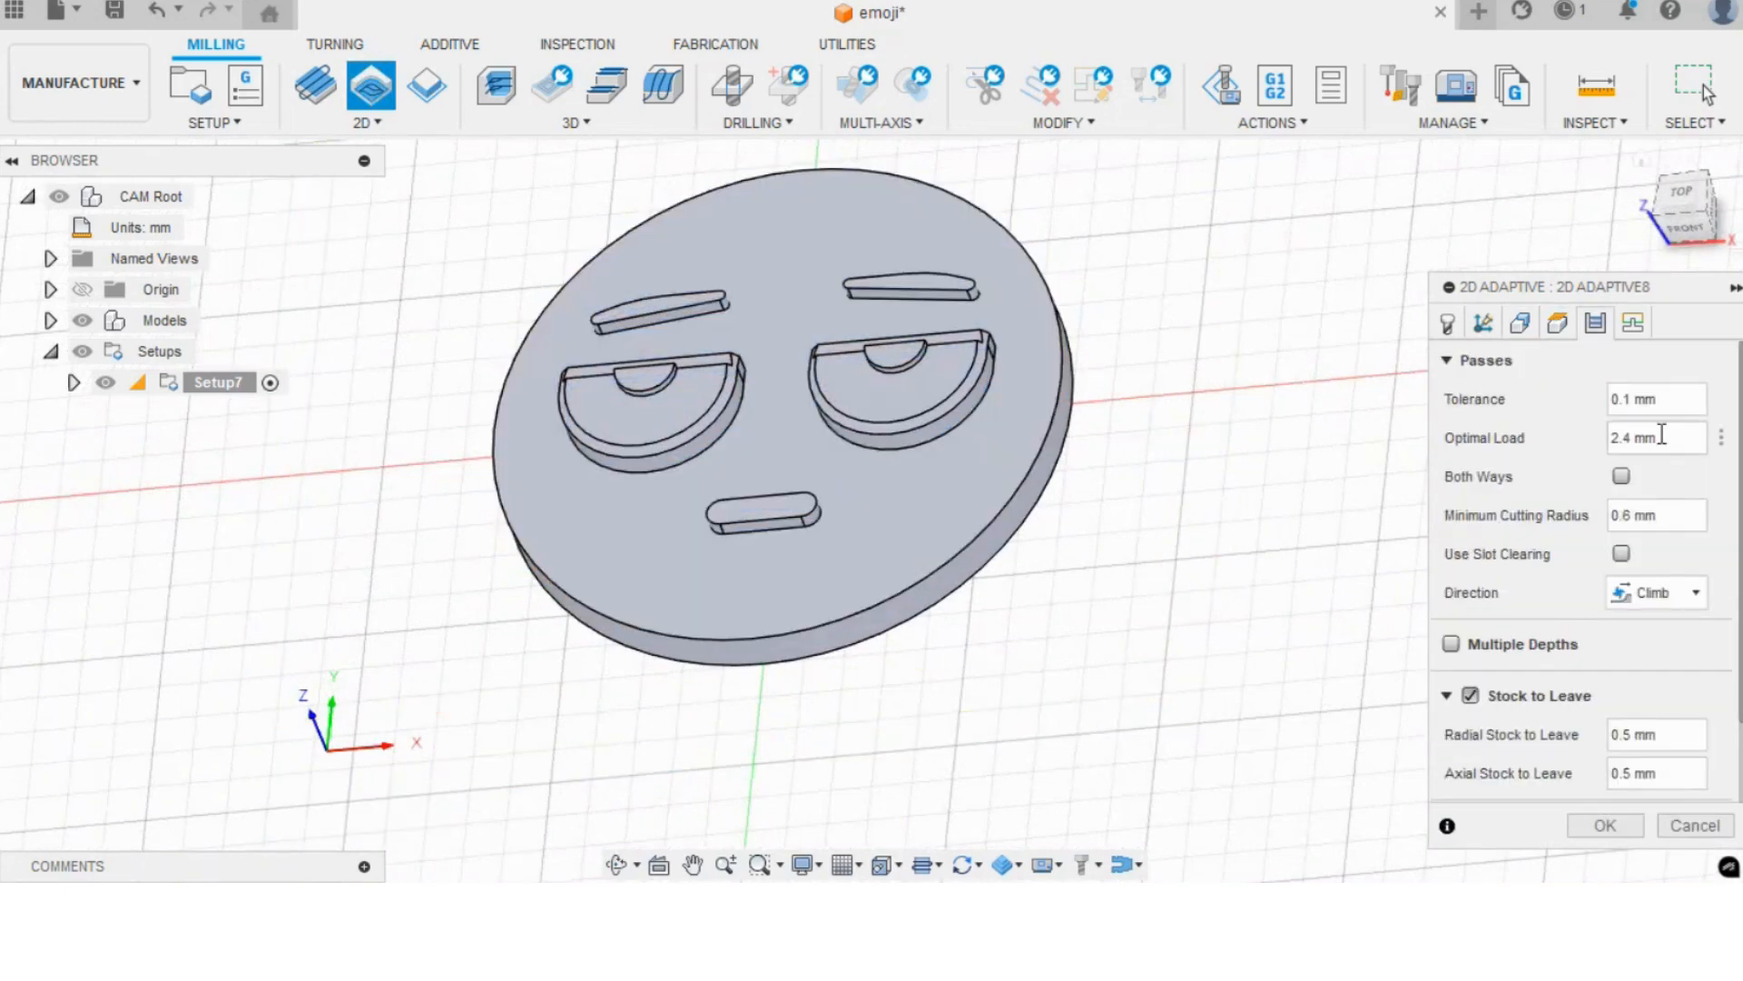
pyautogui.doubleClick(1623, 437)
pyautogui.write('0')
pyautogui.write('.6')
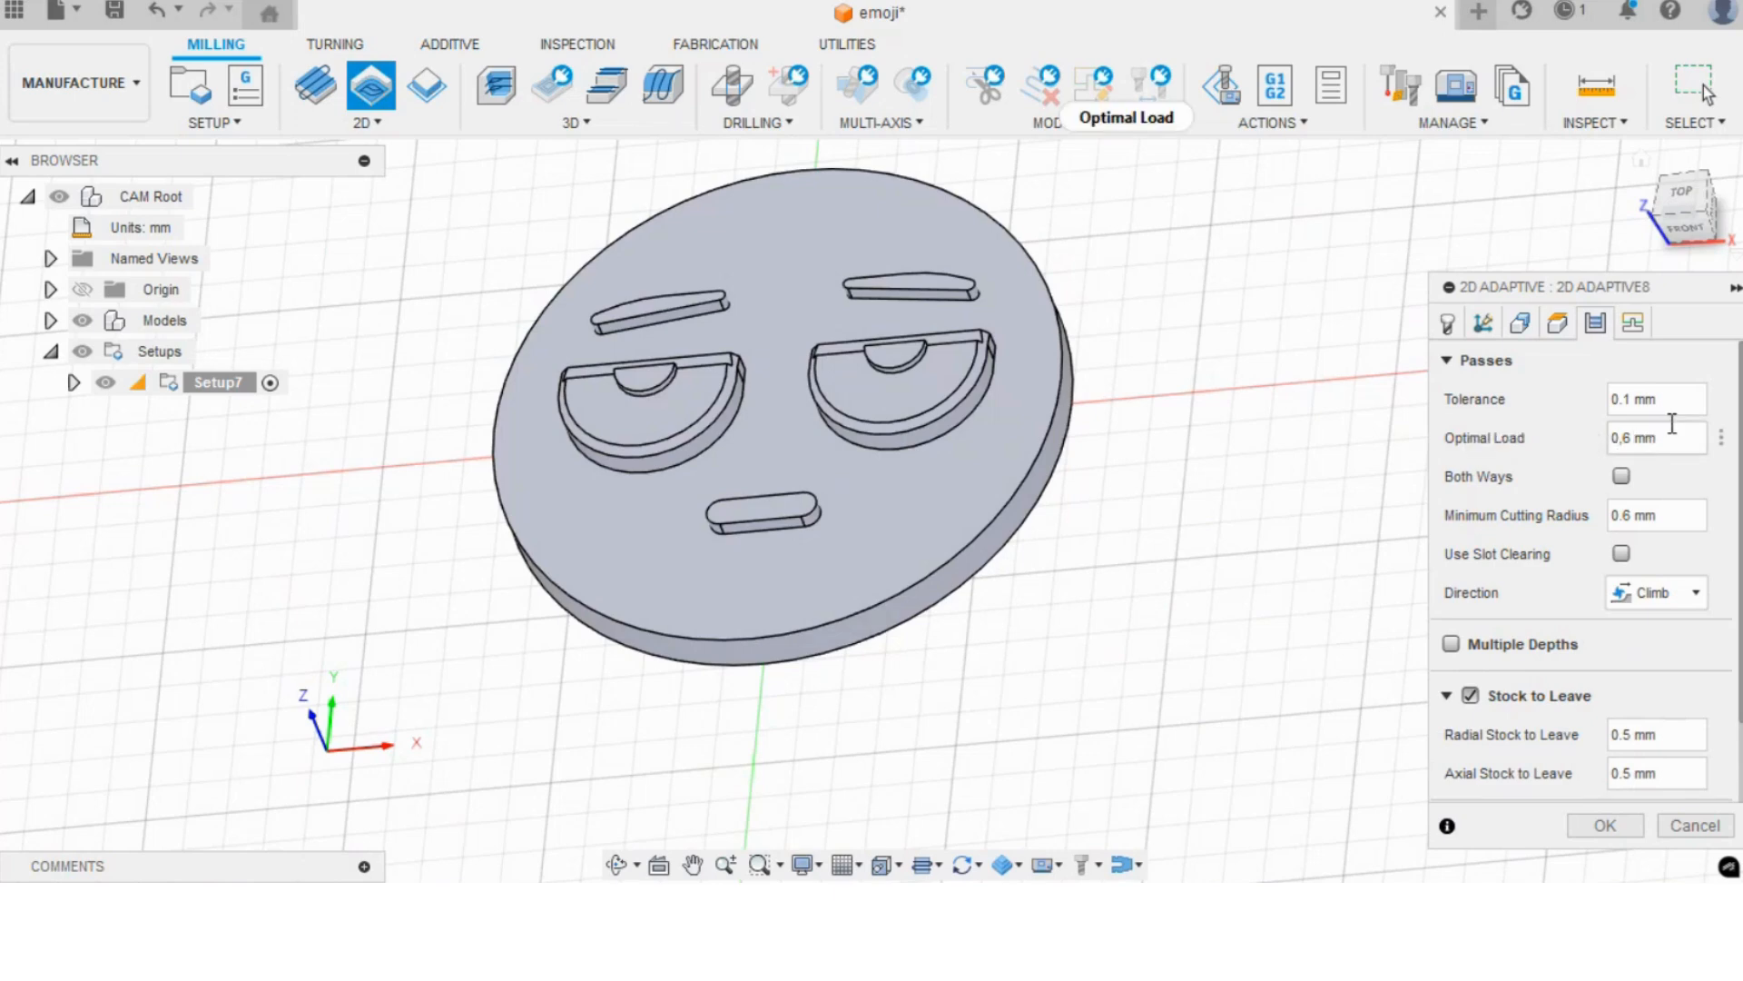
pyautogui.moveTo(1671, 423)
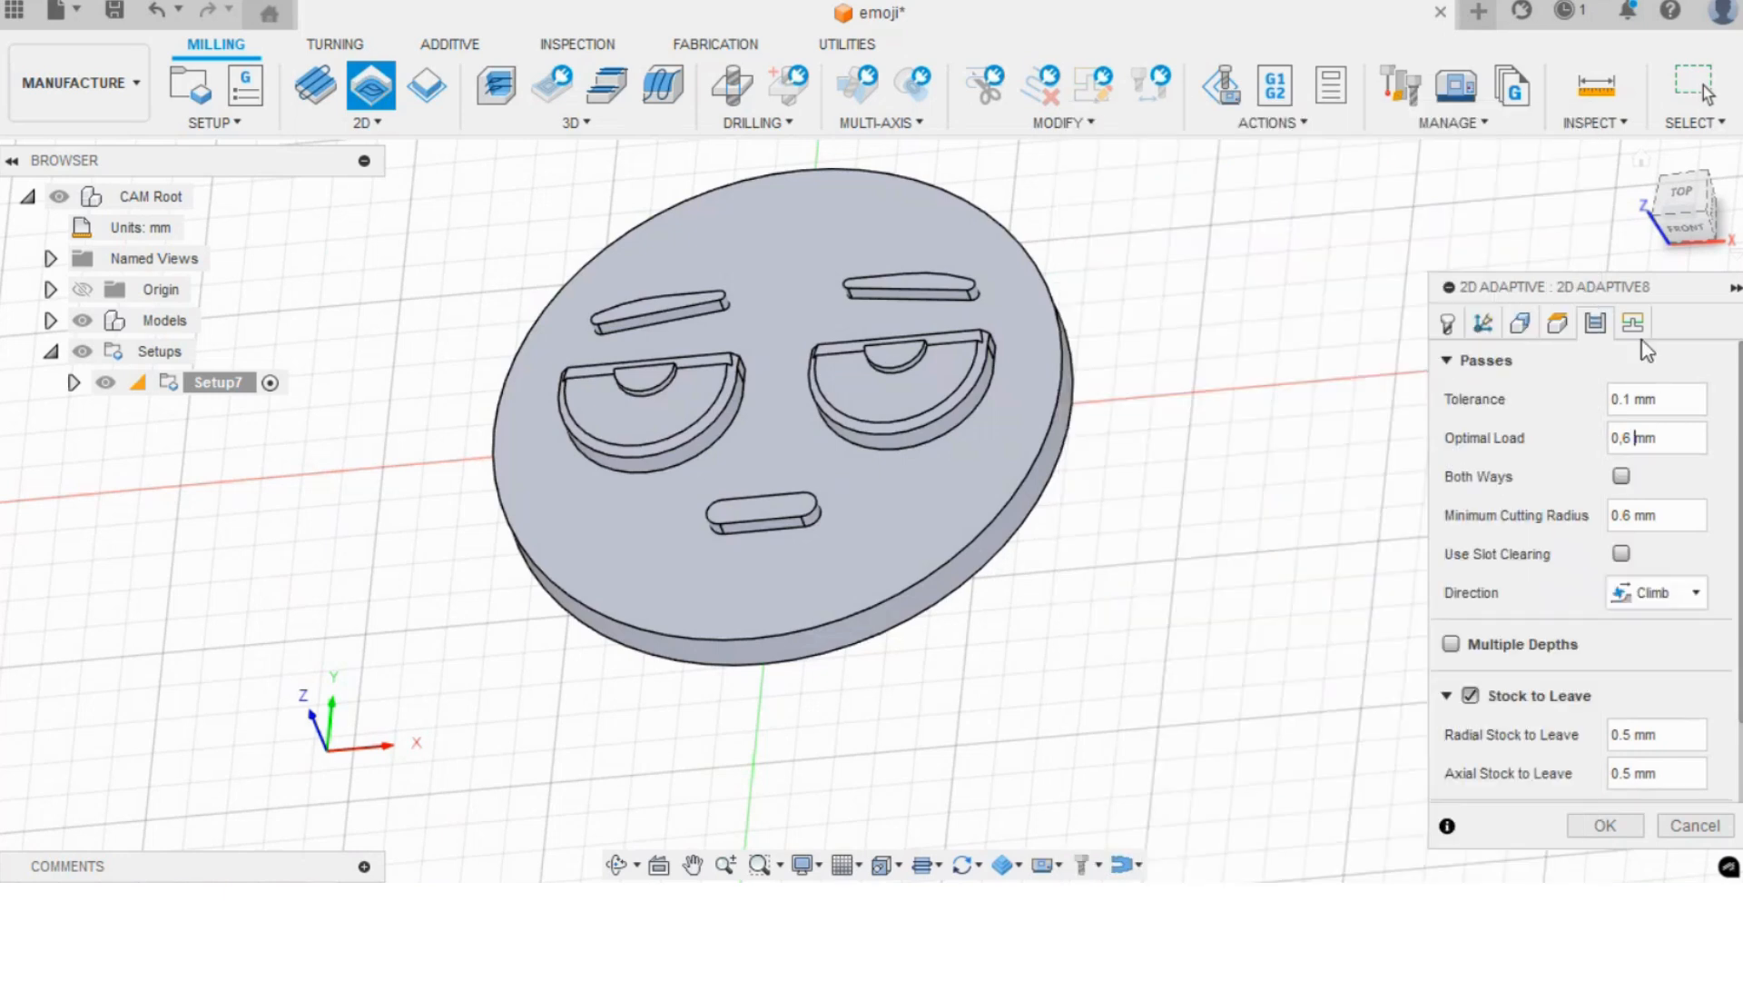
# - Set the adaptive operation's radial stock to leave to 0.2 mm and axial stock to leave to 0 mm
pyautogui.scroll(-2, 1498, 766)
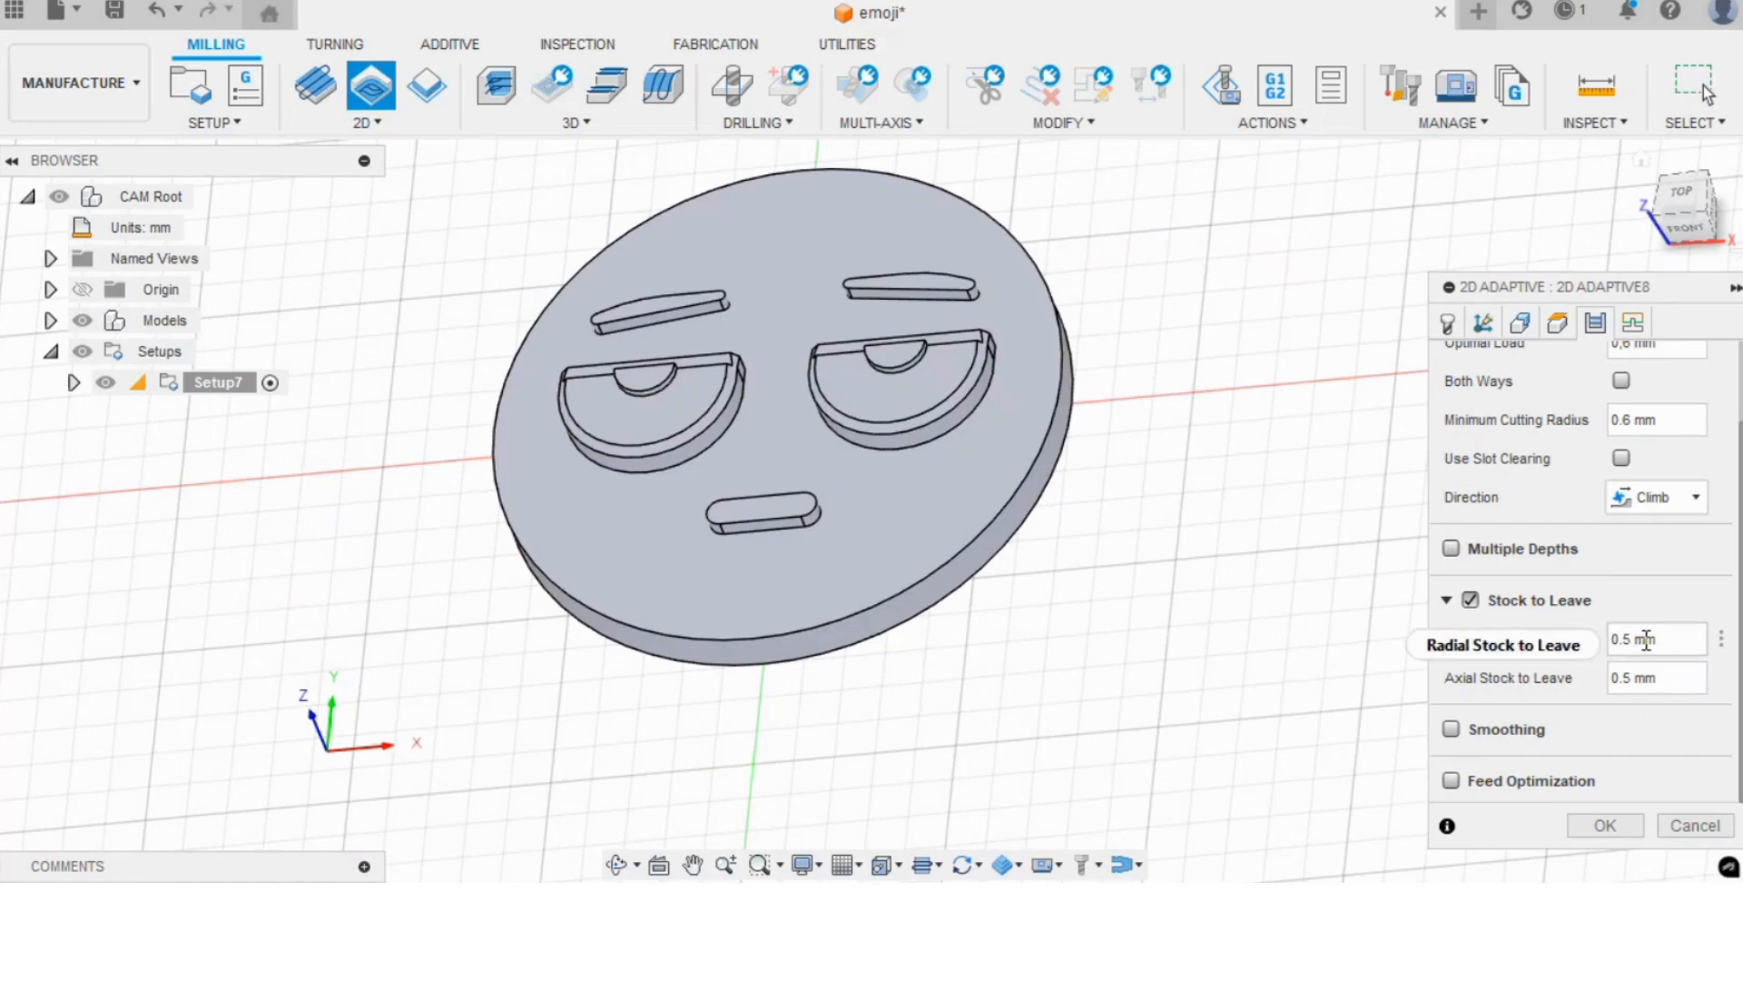
pyautogui.moveTo(1646, 640)
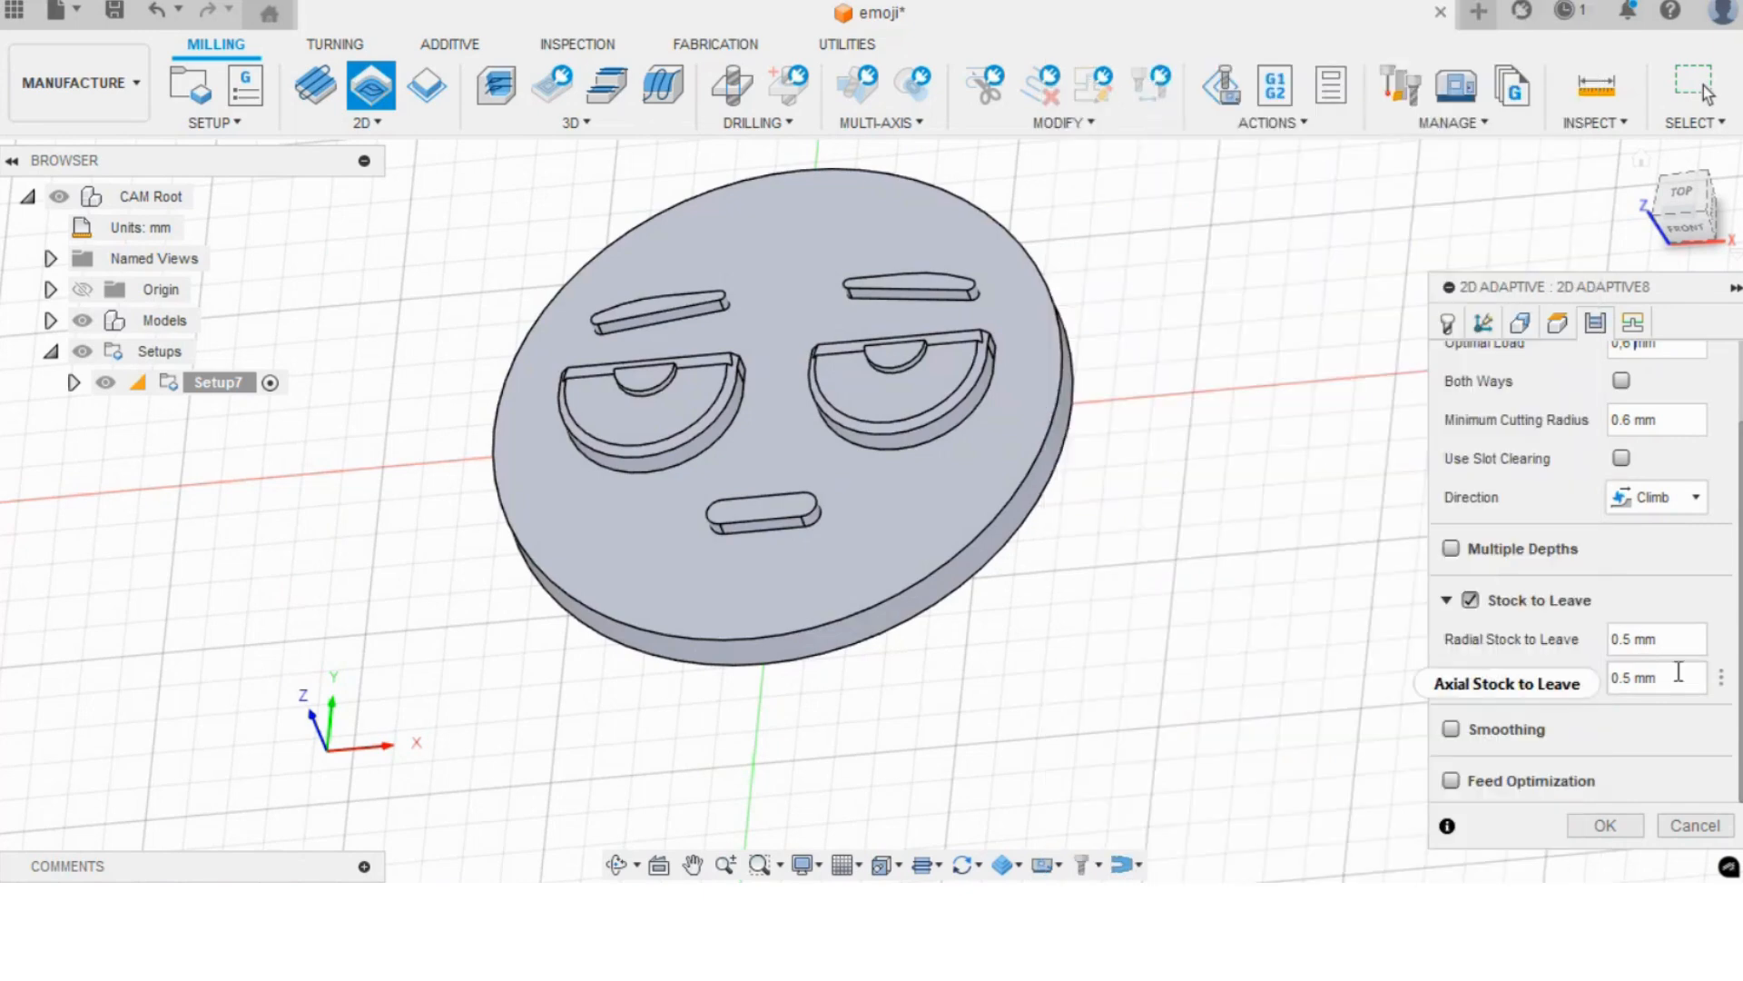
pyautogui.doubleClick(1618, 680)
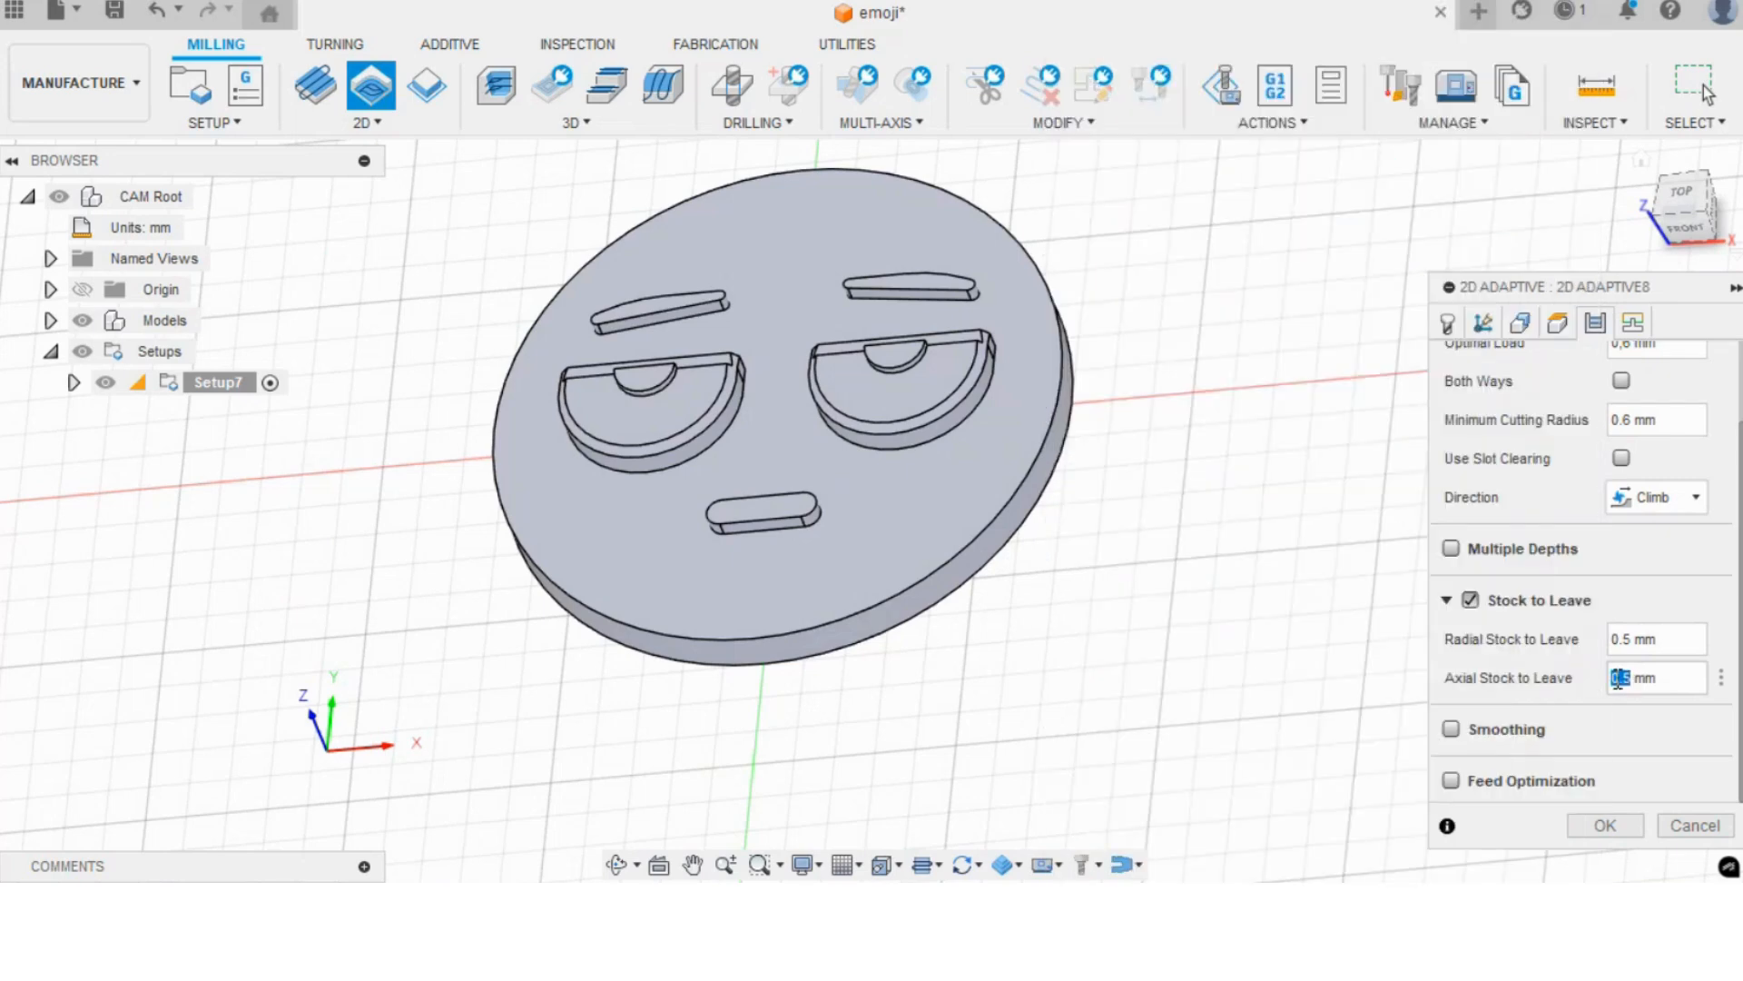
pyautogui.doubleClick(1639, 681)
pyautogui.doubleClick(1618, 682)
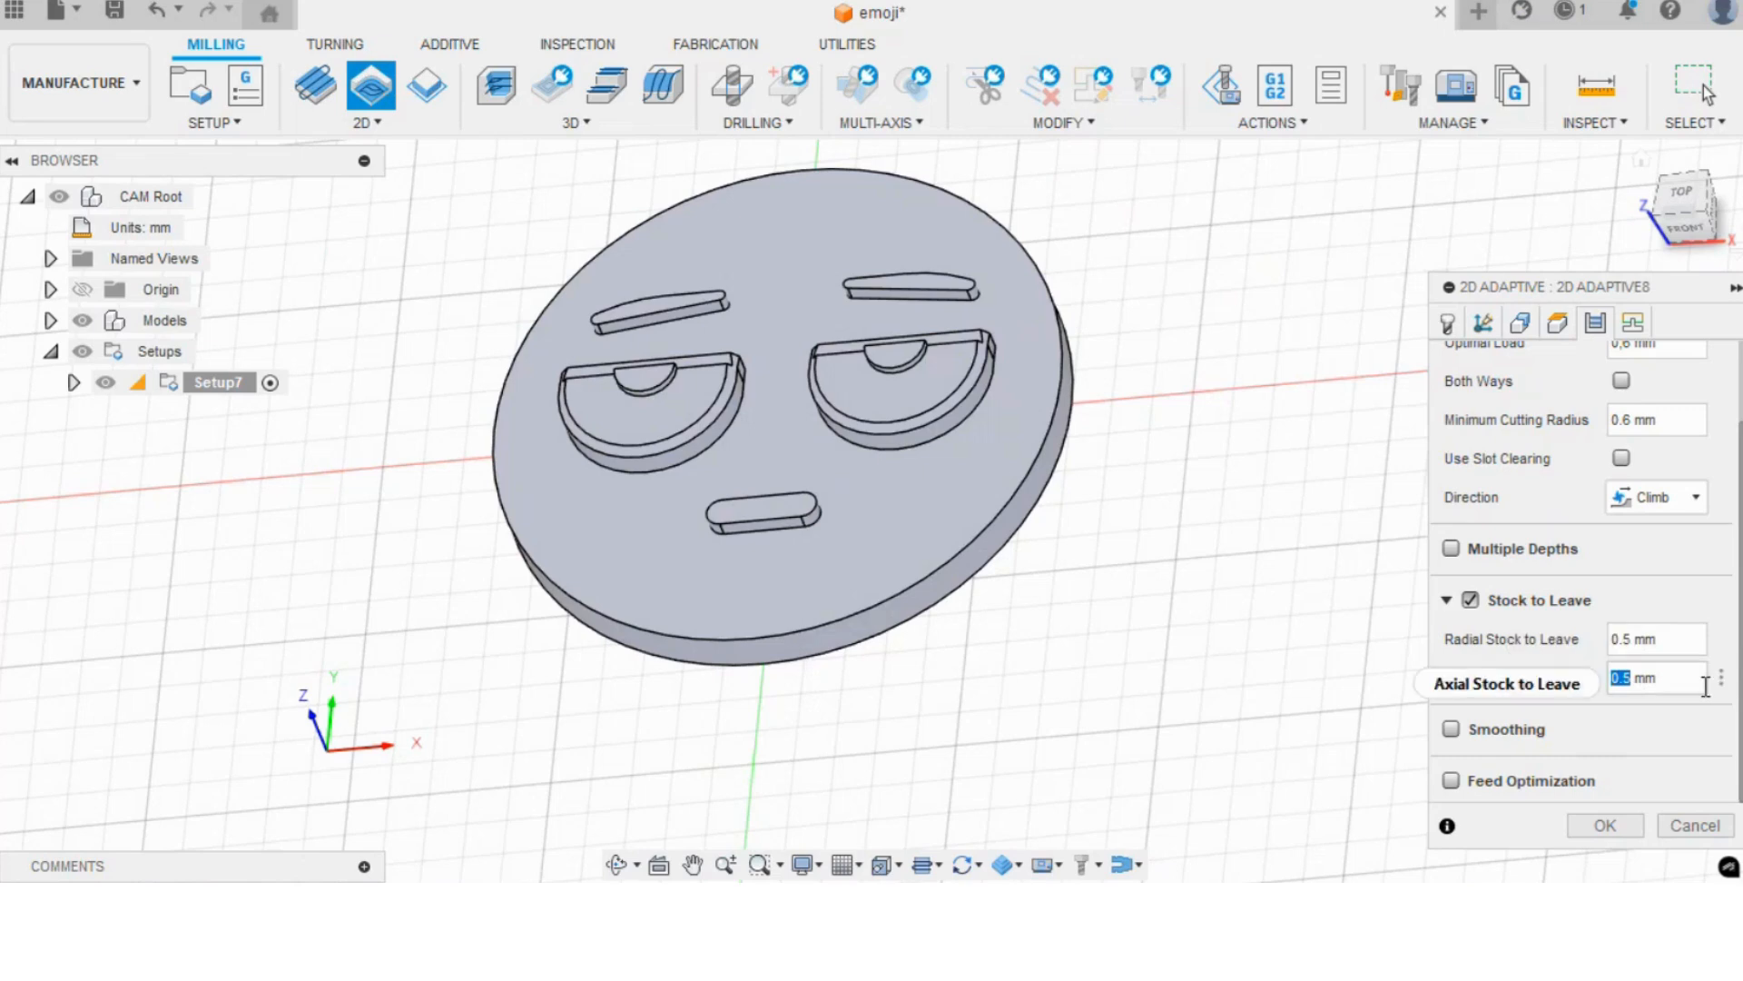
pyautogui.write('0')
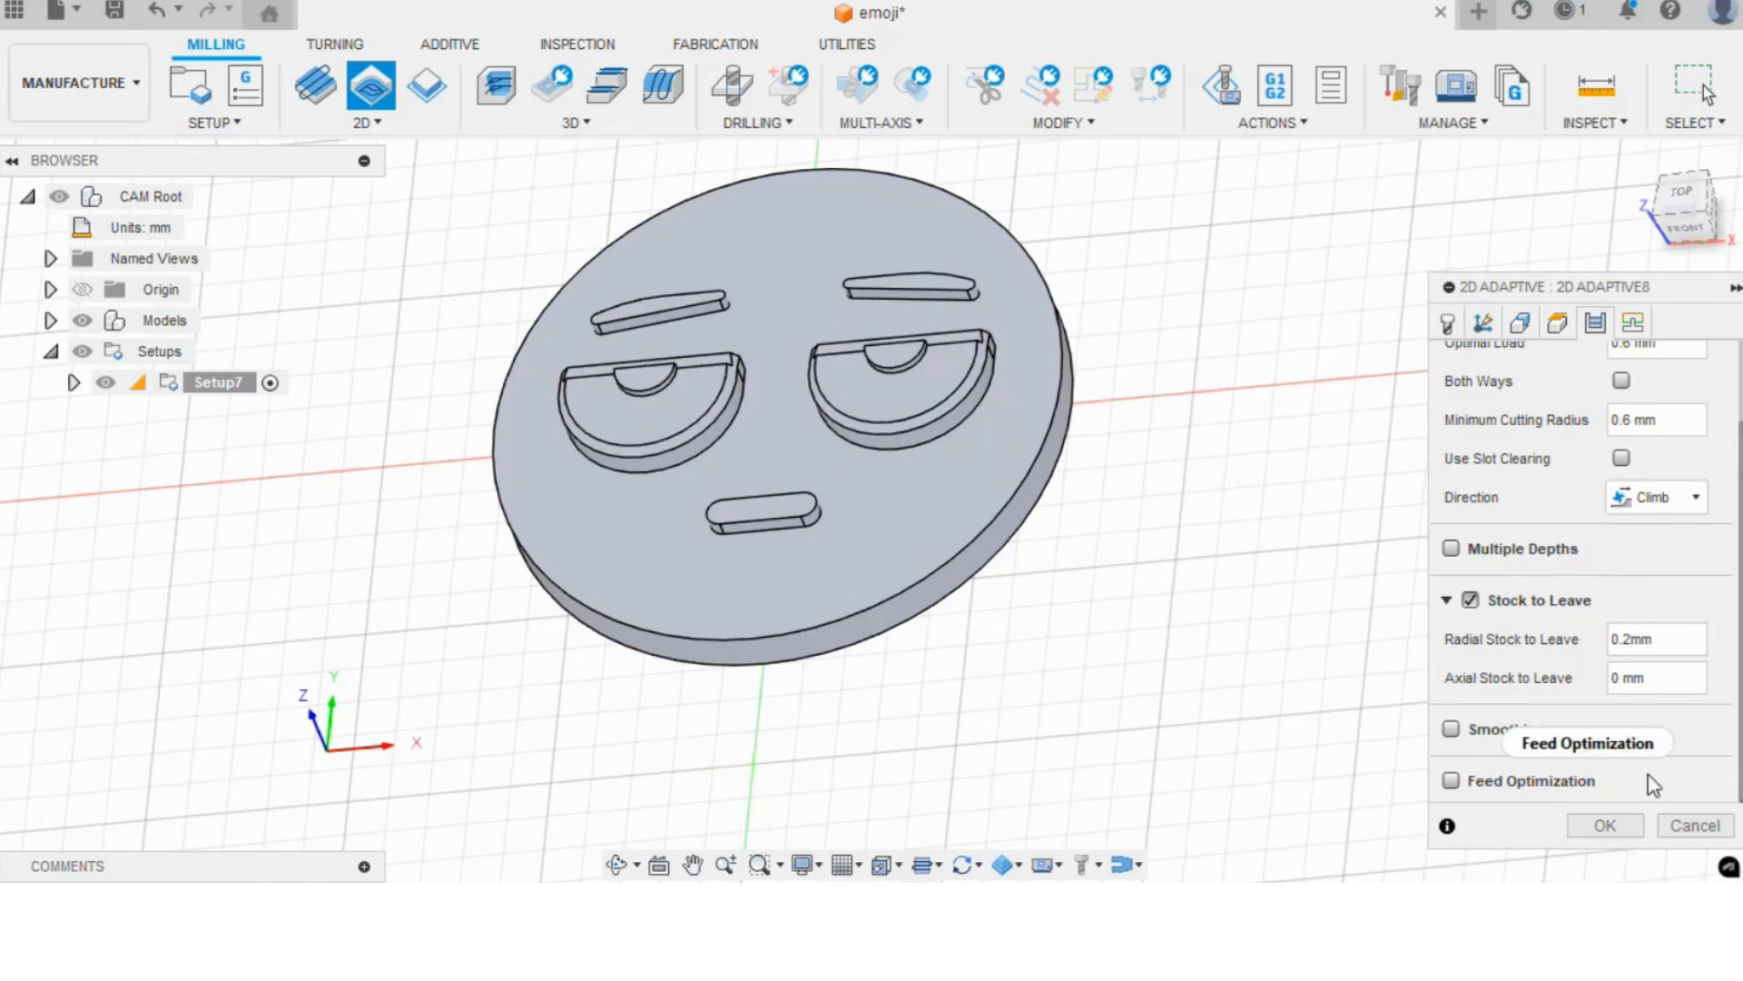
# - Review the adaptive operation's linking, passes, heights and tool settings, and generate the toolpath
pyautogui.click(1633, 322)
pyautogui.scroll(2, 1598, 400)
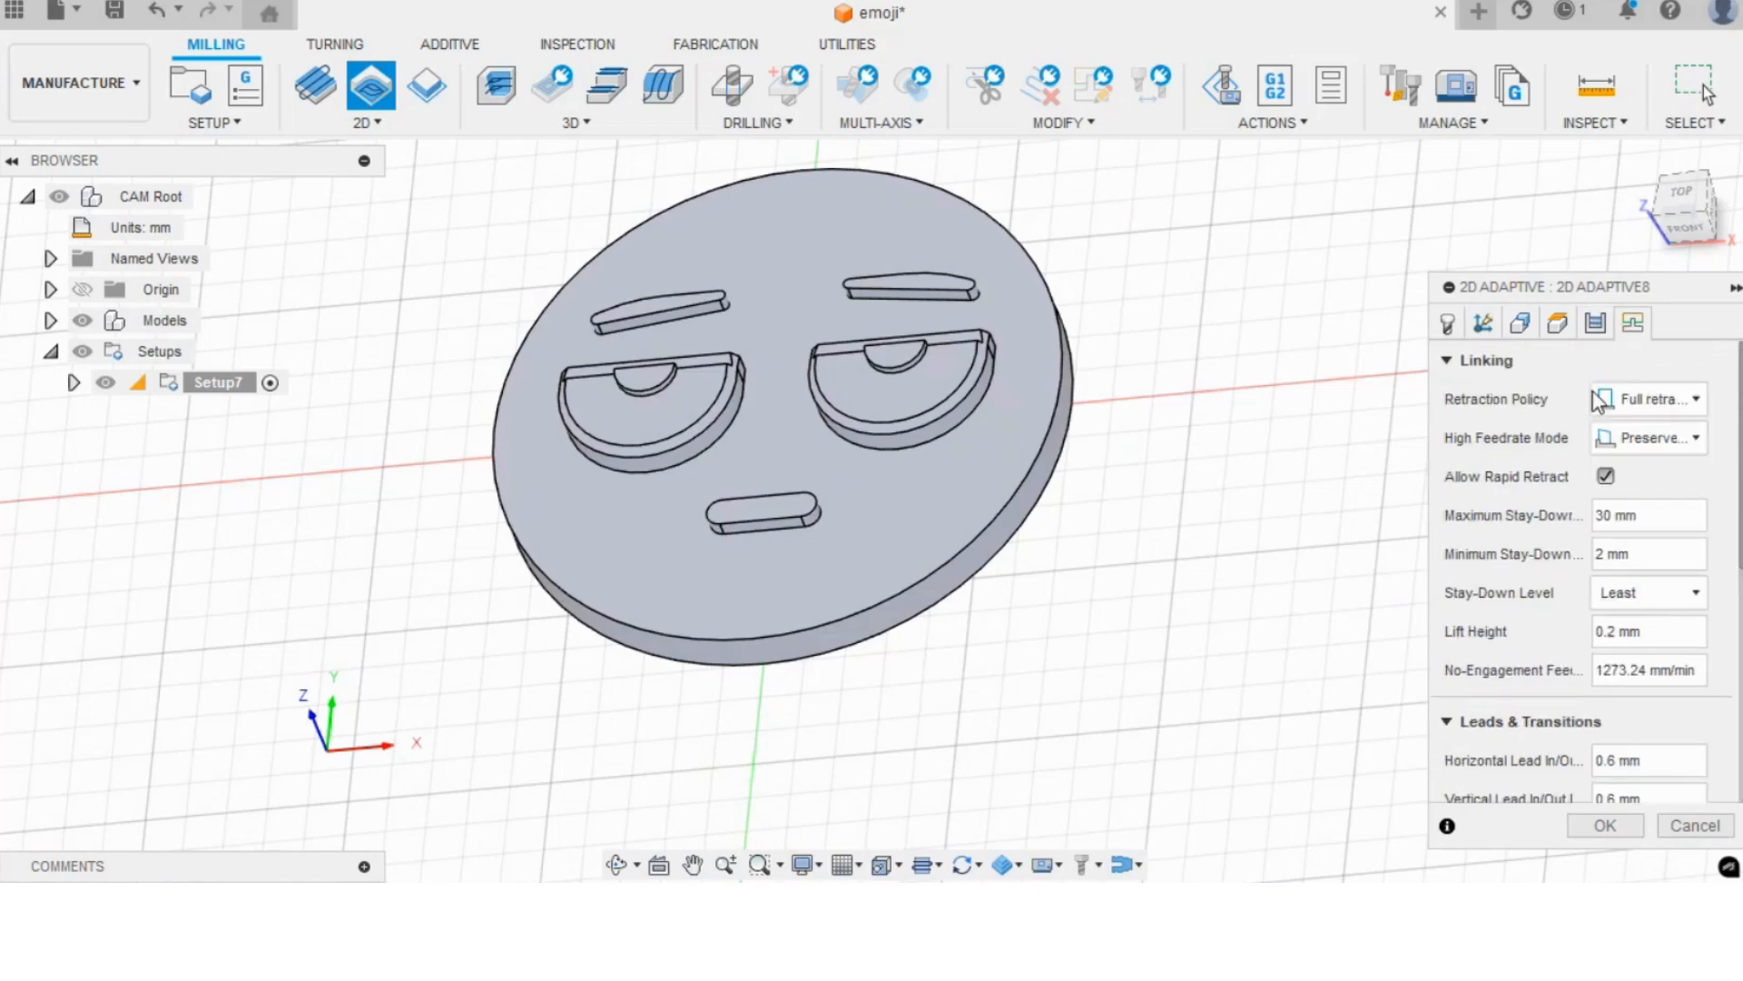
pyautogui.click(1595, 323)
pyautogui.click(1557, 322)
pyautogui.click(1449, 323)
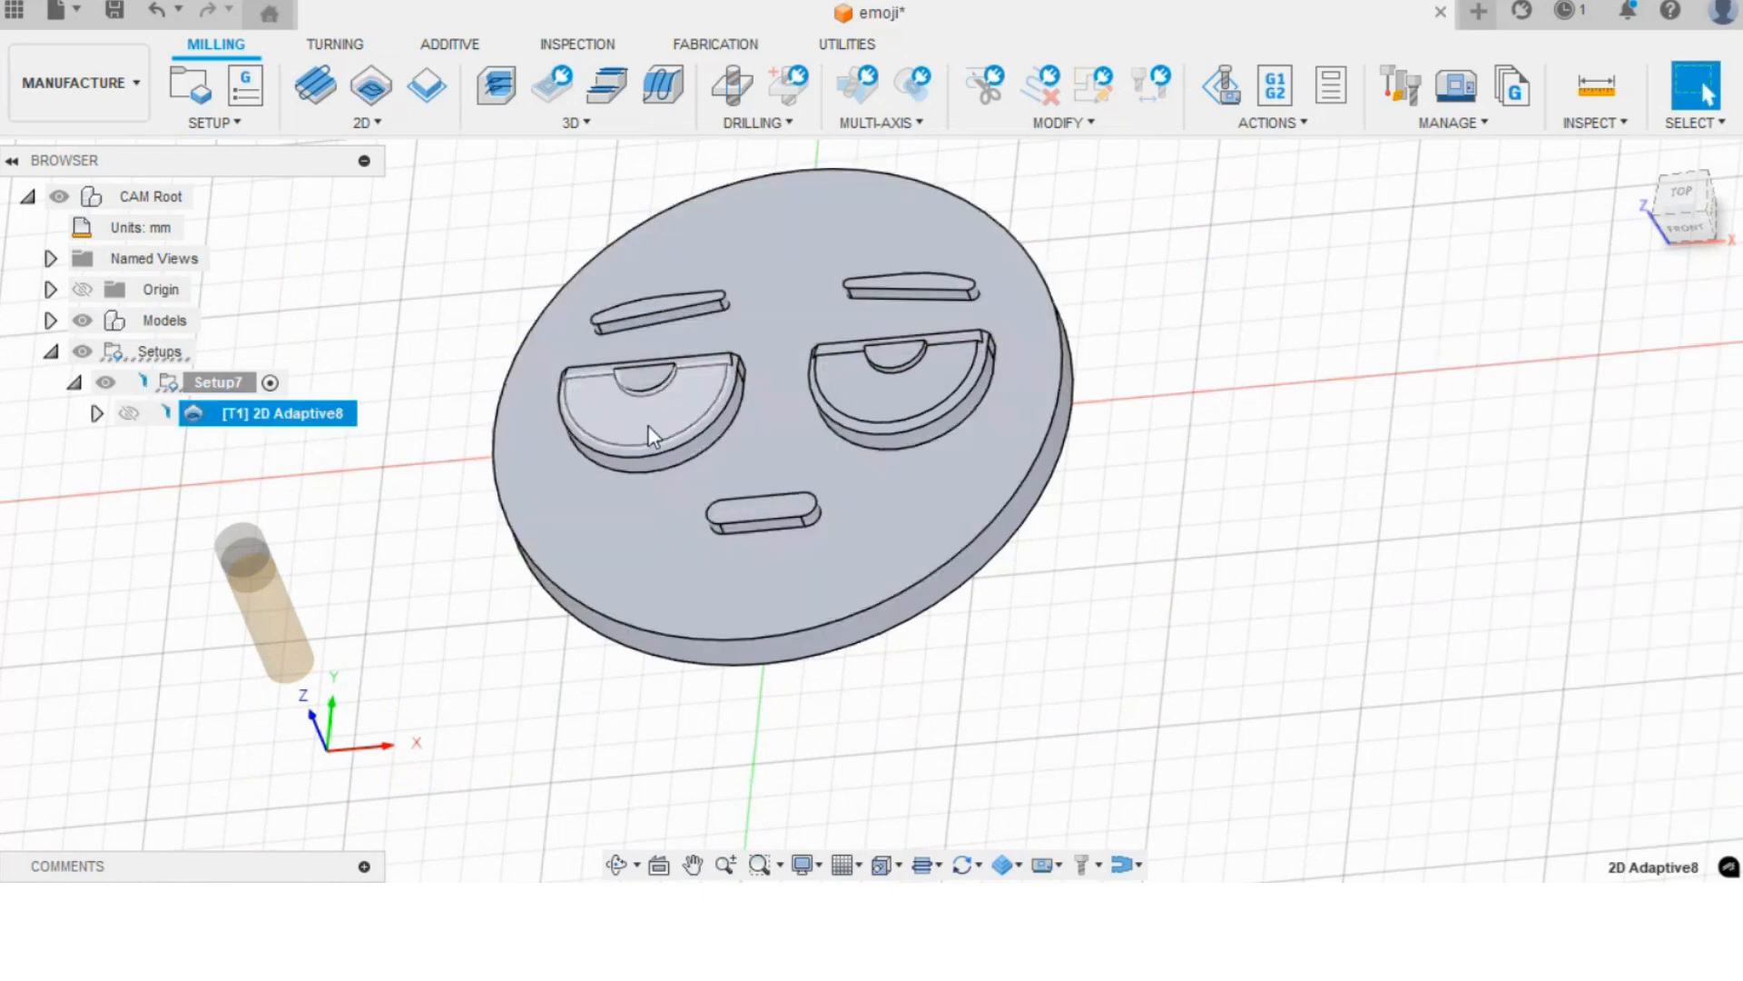
# - Examine the generated adaptive toolpath around the raised eyes, eyebrows and mouth from several angles
pyautogui.scroll(-3, 650, 432)
pyautogui.scroll(3, 569, 445)
pyautogui.keyDown('shift'); pyautogui.moveTo(570, 445); pyautogui.dragTo(569, 487, button='middle'); pyautogui.keyUp('shift')
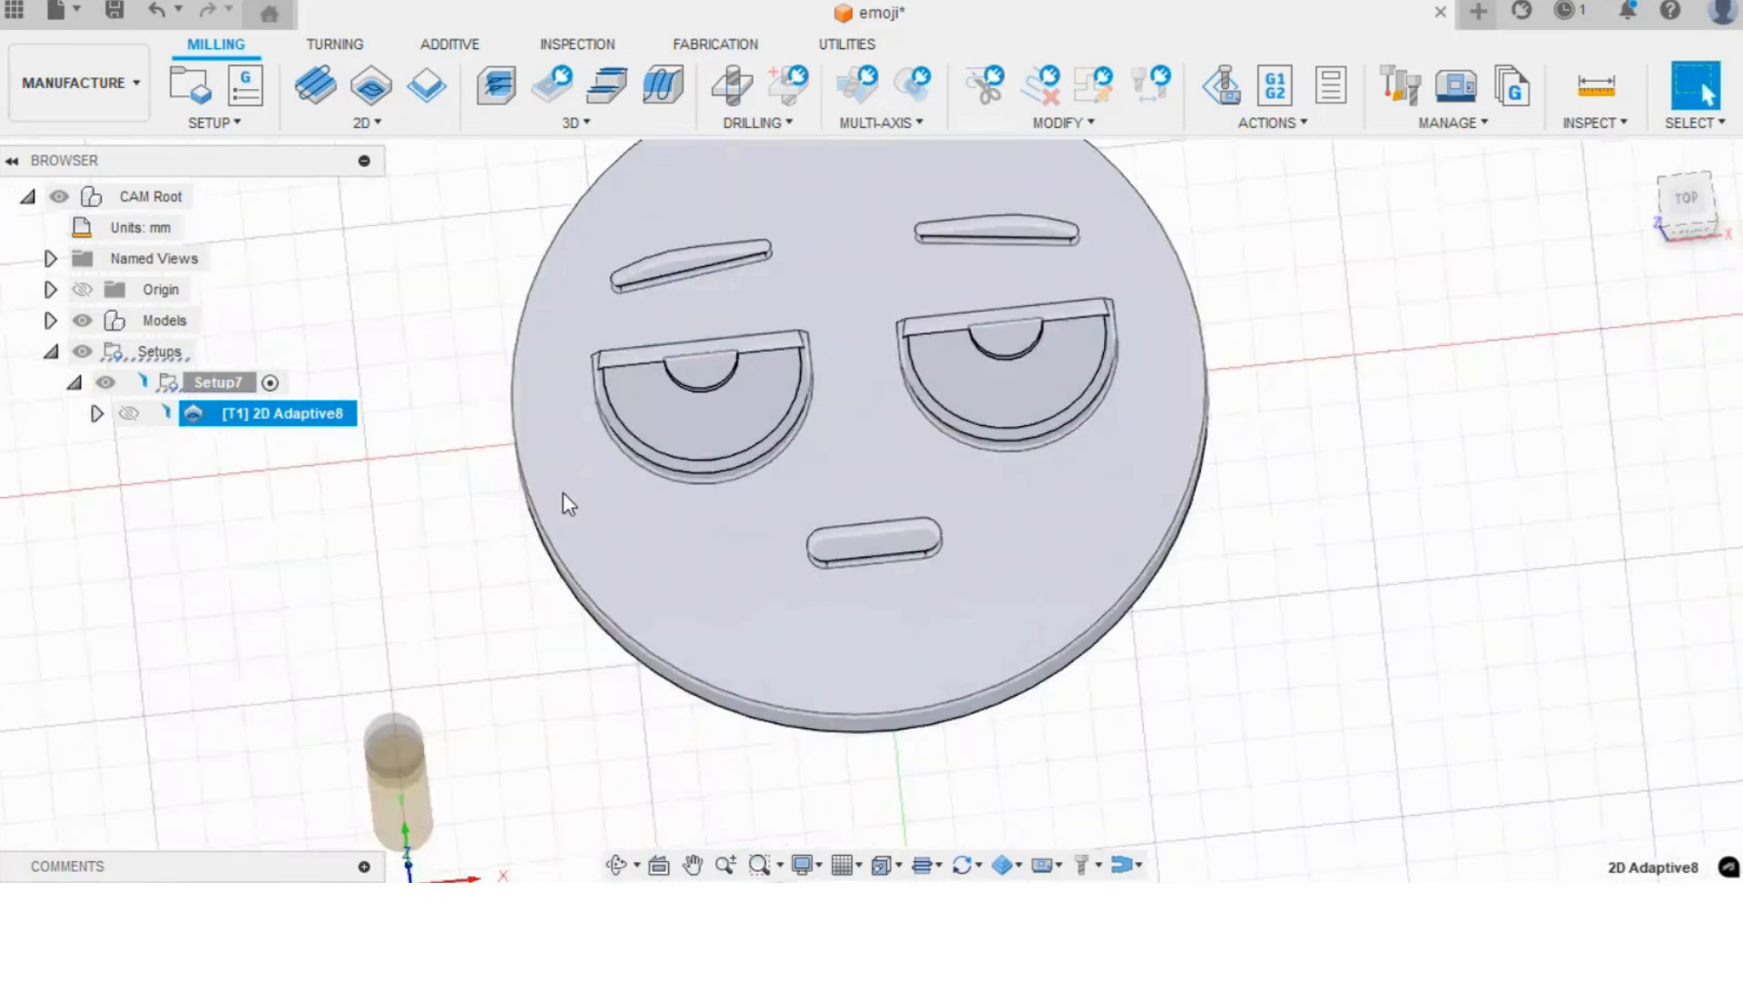
pyautogui.scroll(-3, 556, 488)
pyautogui.scroll(2, 771, 449)
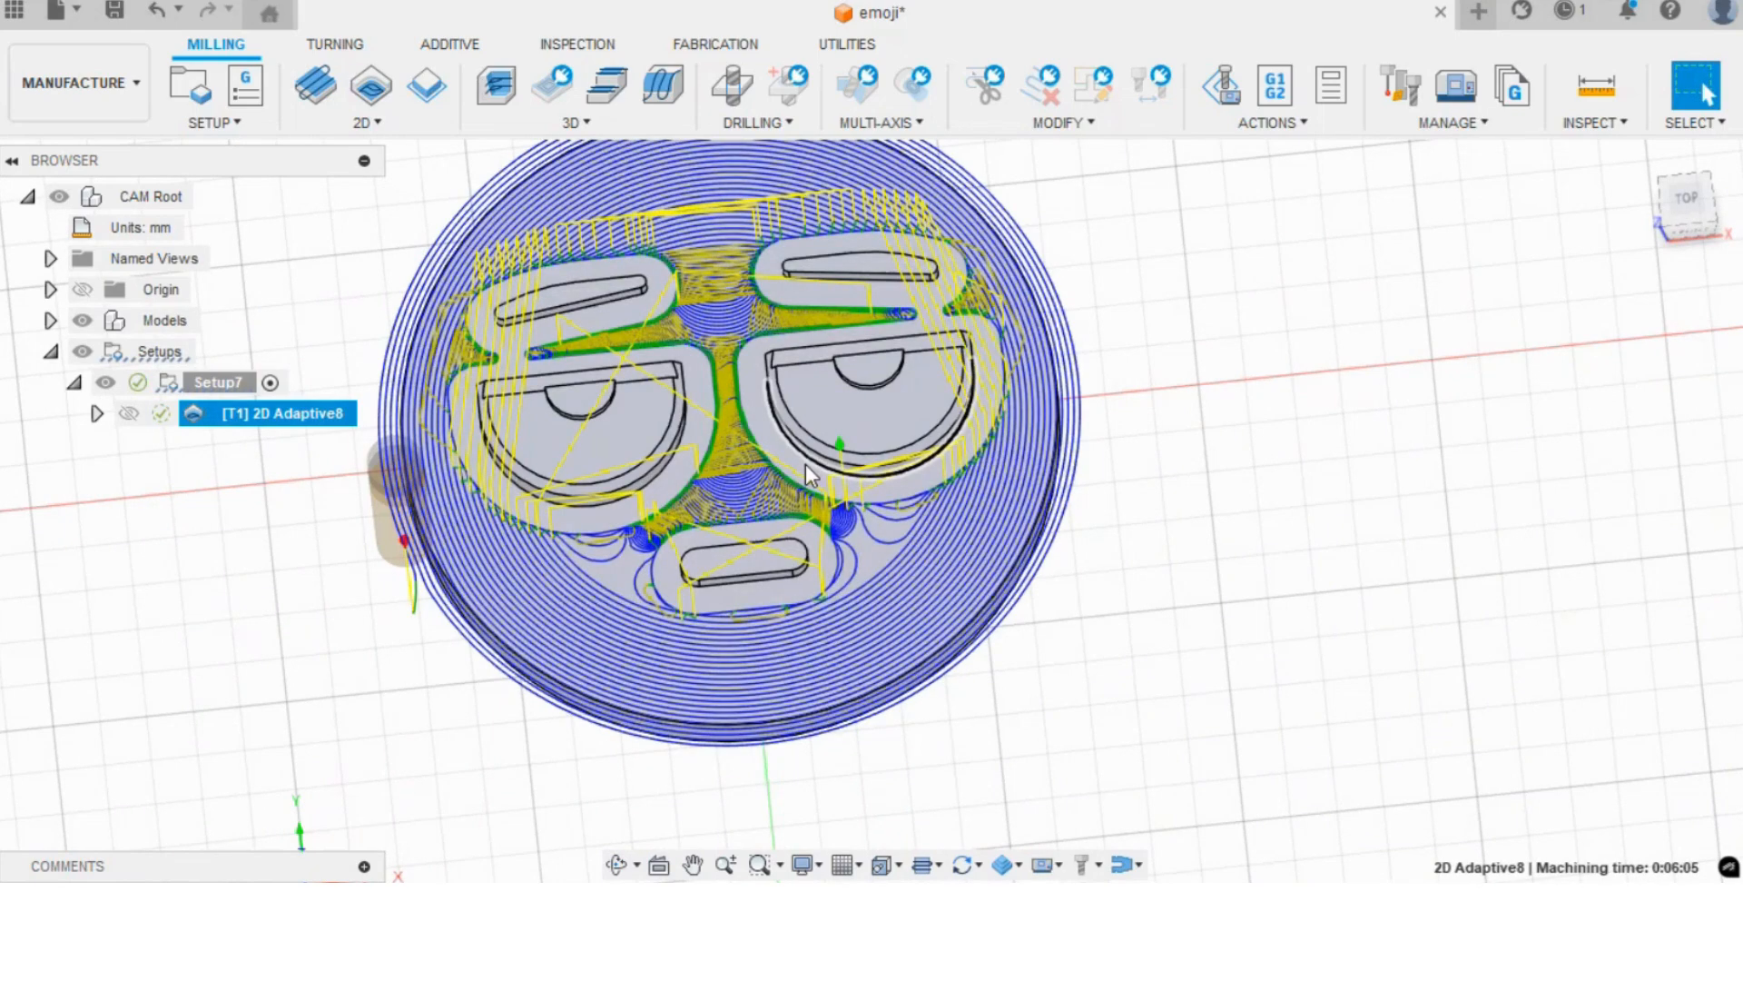
pyautogui.scroll(3, 808, 468)
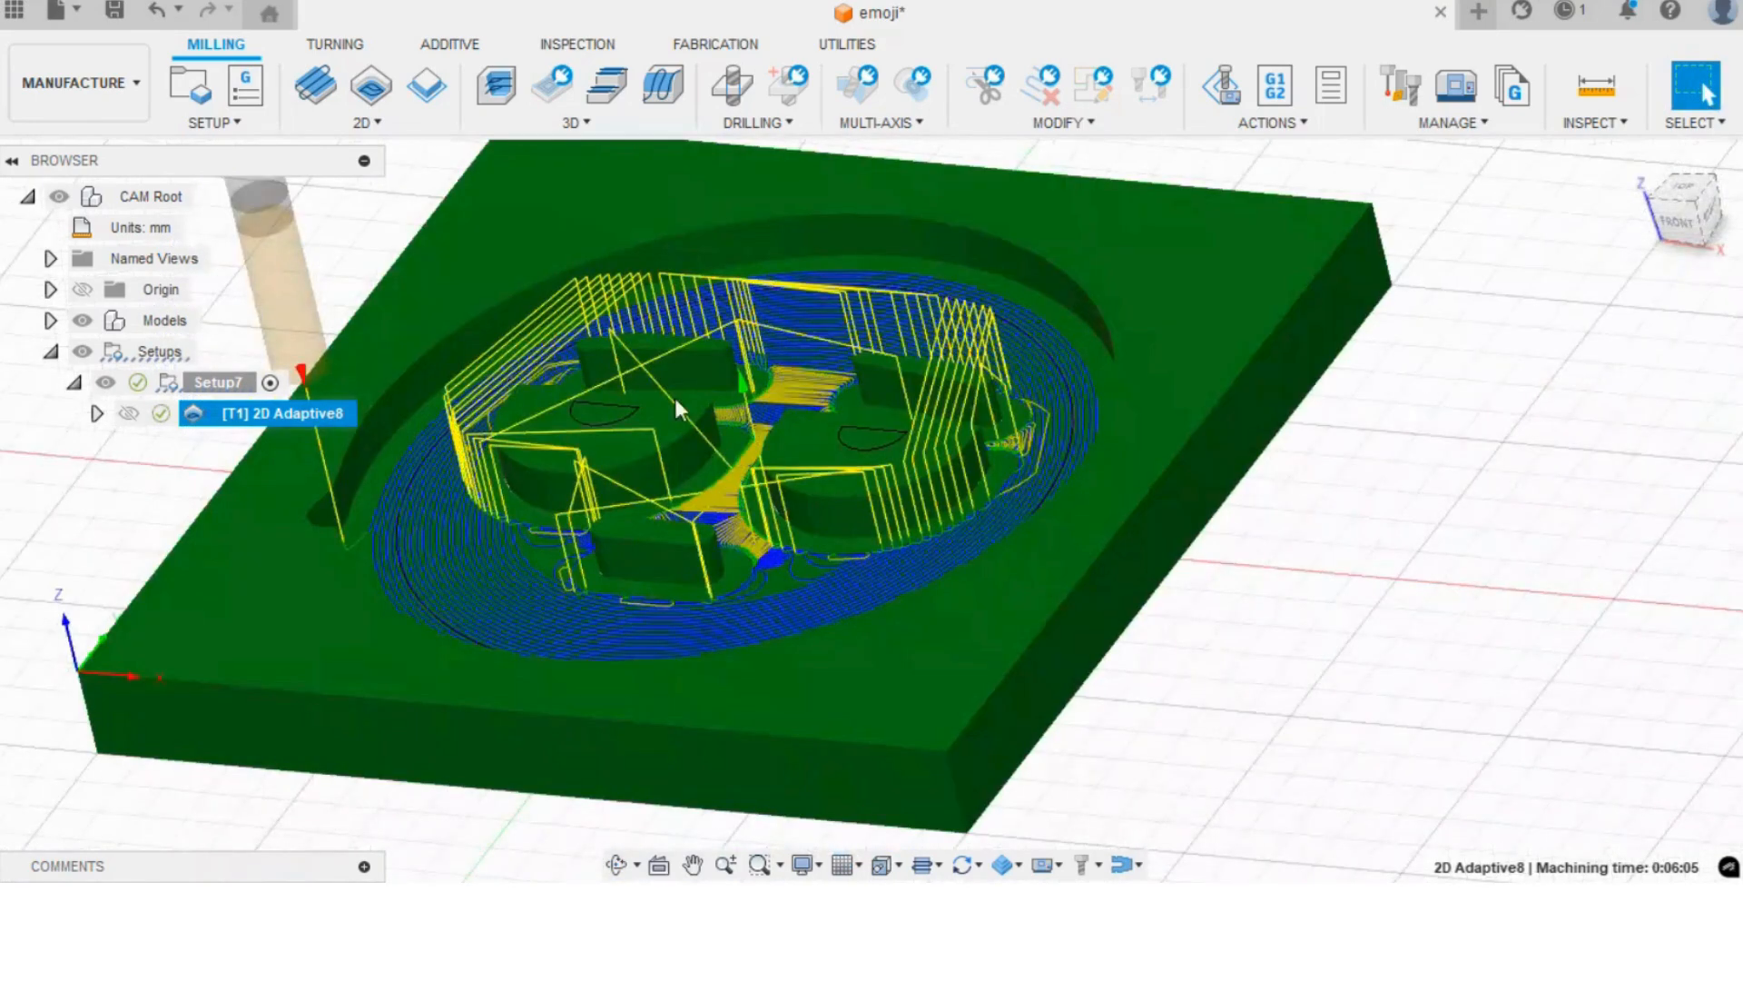
pyautogui.click(730, 515)
pyautogui.scroll(3, 666, 481)
pyautogui.keyDown('shift'); pyautogui.moveTo(618, 461); pyautogui.dragTo(656, 483, button='middle'); pyautogui.keyUp('shift')
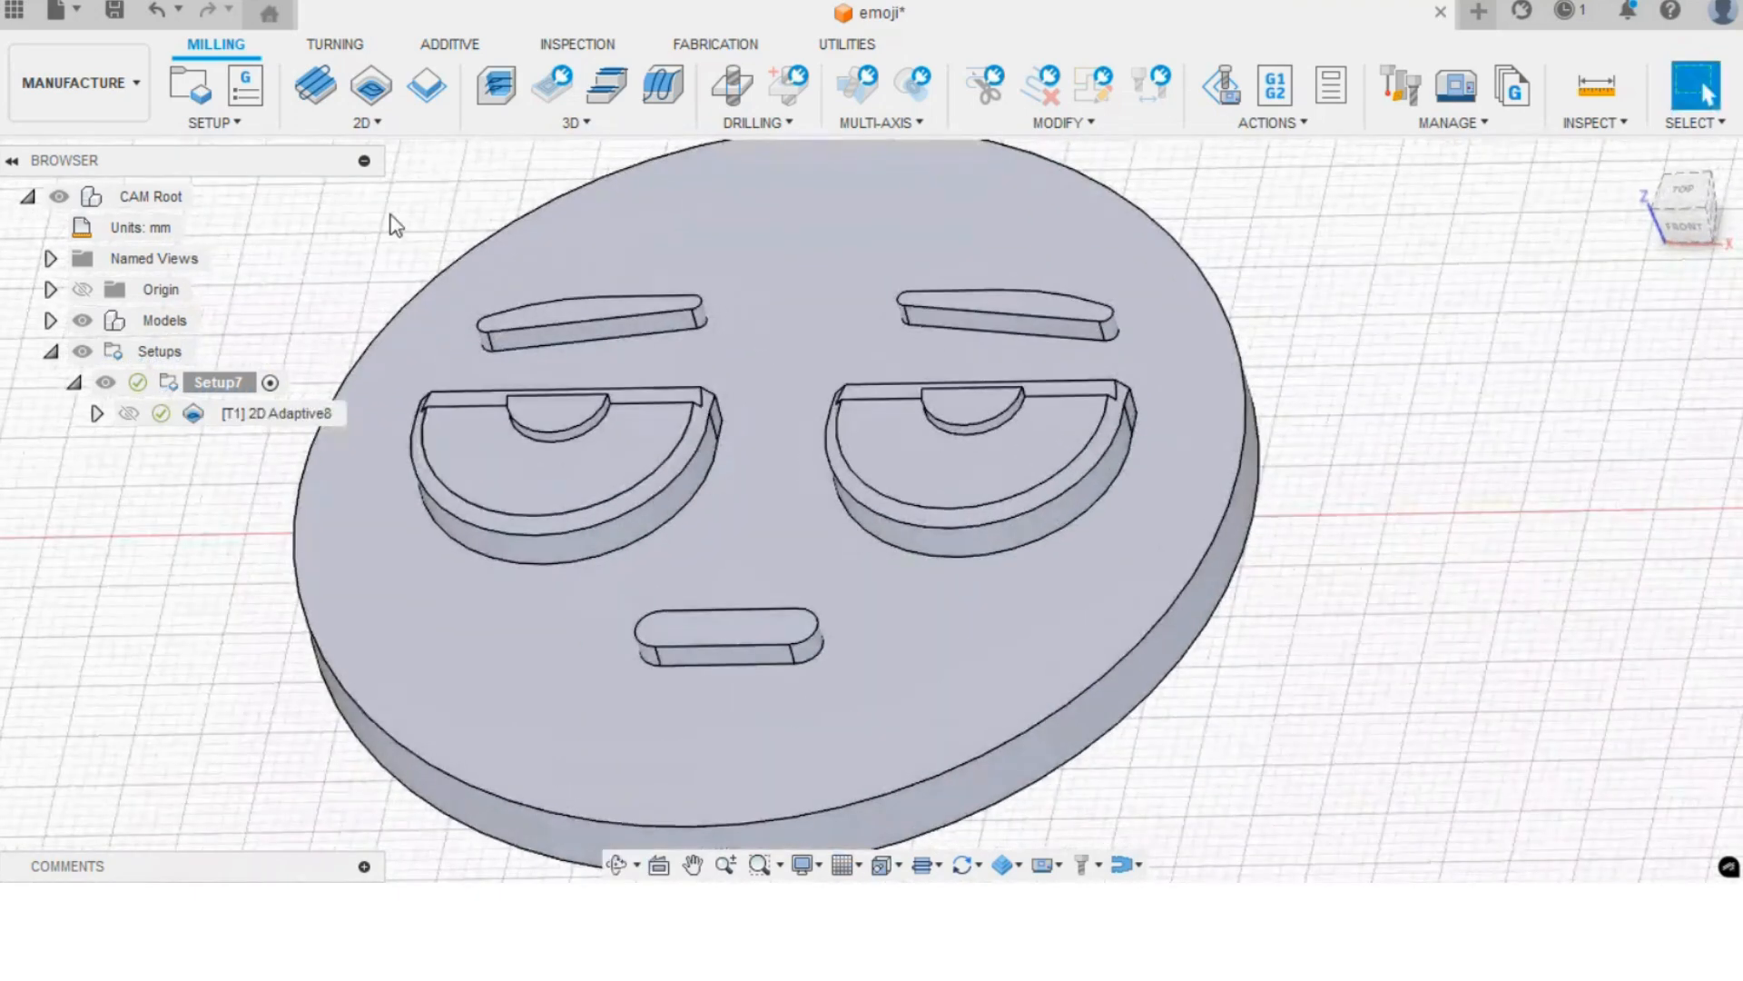
# - Start a 2D Contour operation with the 6 mm flat end mill and check its feeds and speeds
pyautogui.click(356, 122)
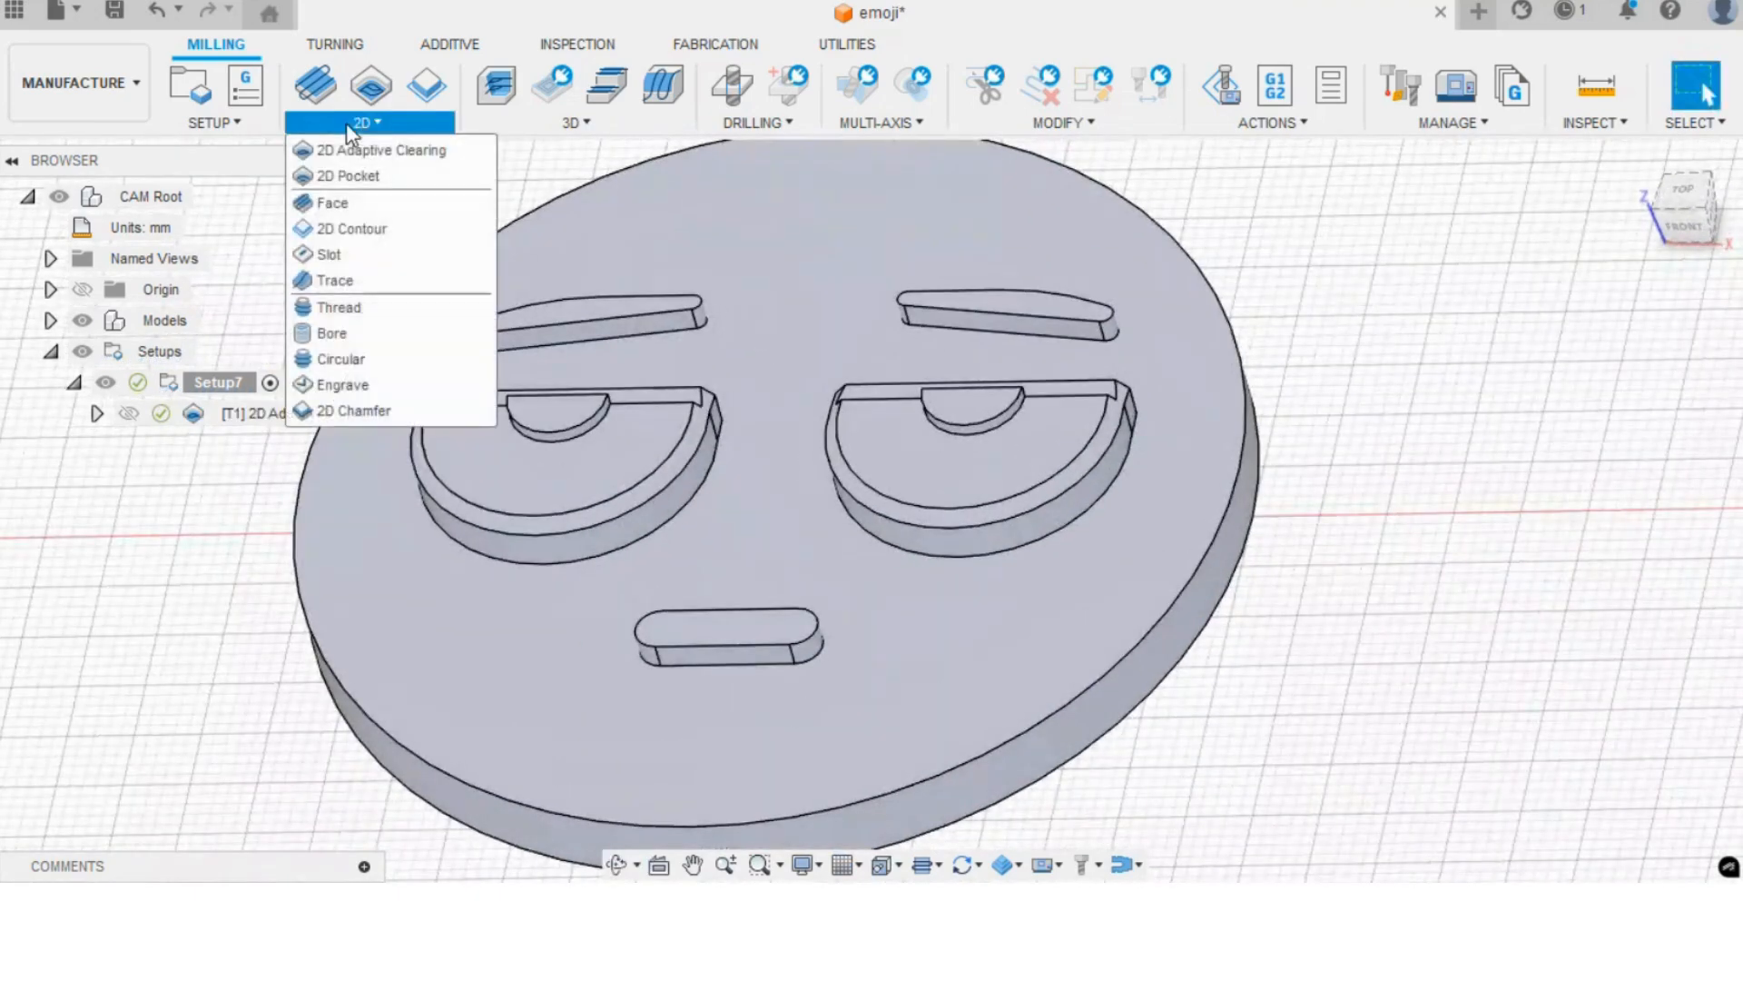
pyautogui.click(384, 226)
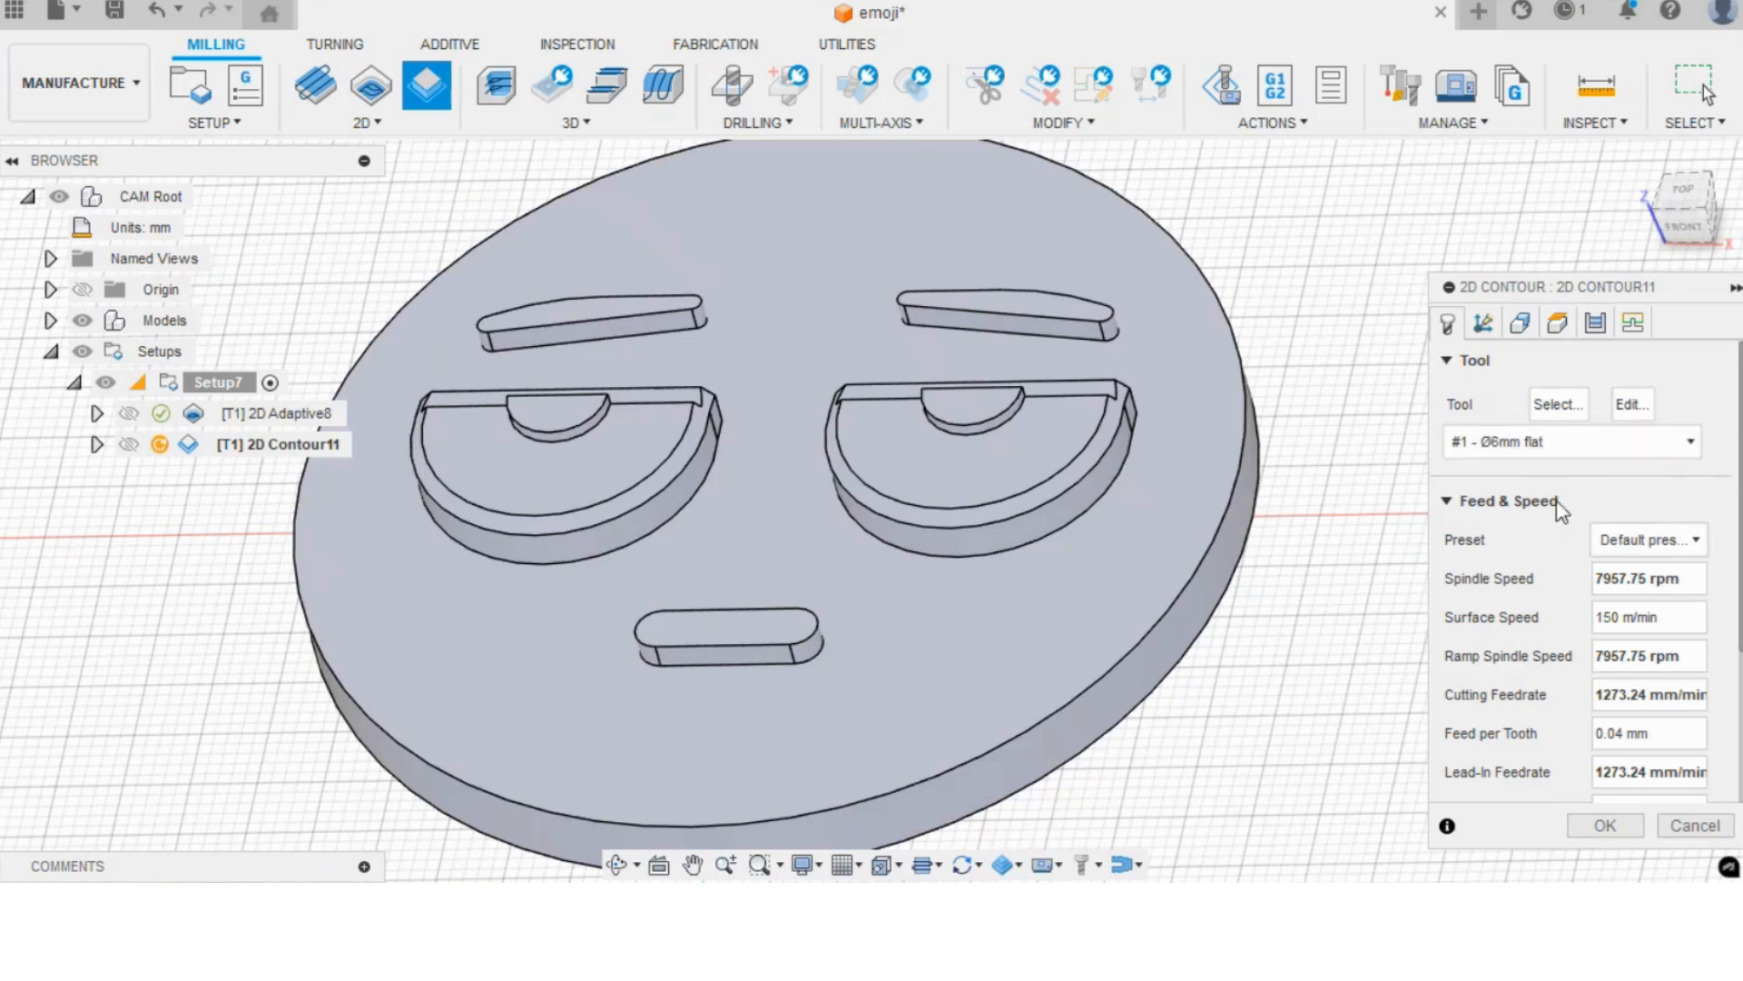
pyautogui.scroll(-3, 1584, 609)
pyautogui.scroll(3, 1575, 588)
# - Select the base edges of the mouth, both eyes and both eyebrows as contours, and generate the 2D contour toolpath
pyautogui.click(1521, 325)
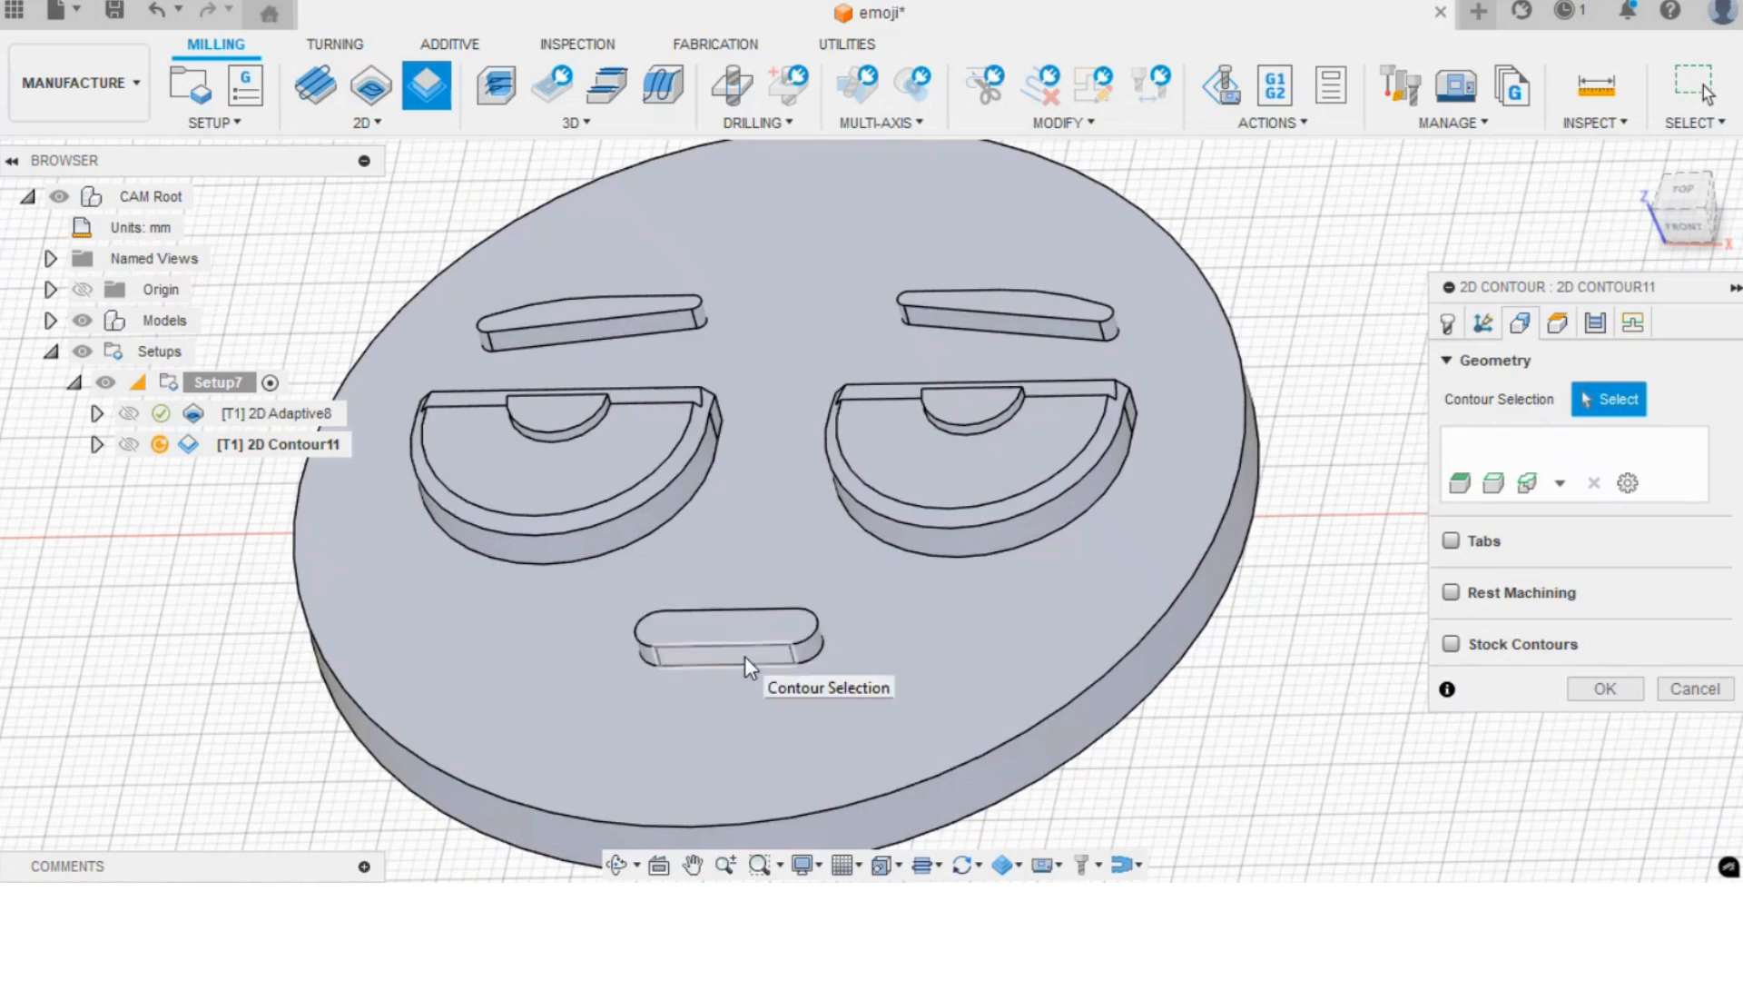
pyautogui.click(759, 662)
pyautogui.click(982, 553)
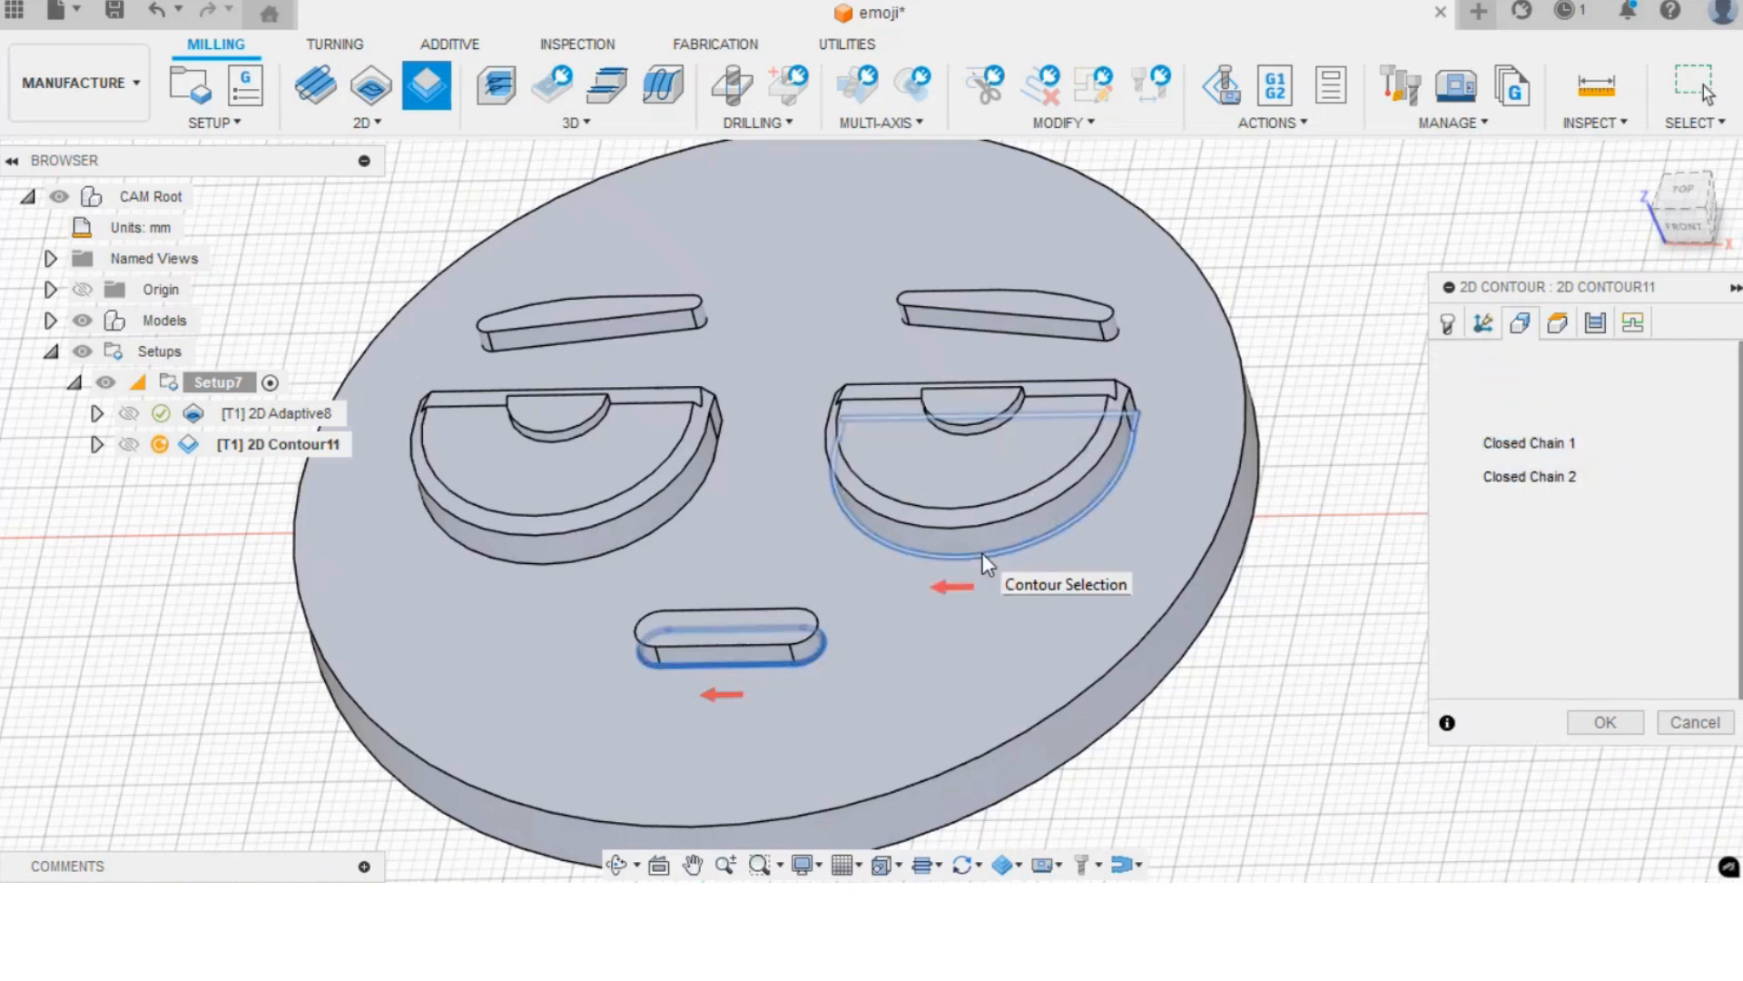
pyautogui.click(656, 513)
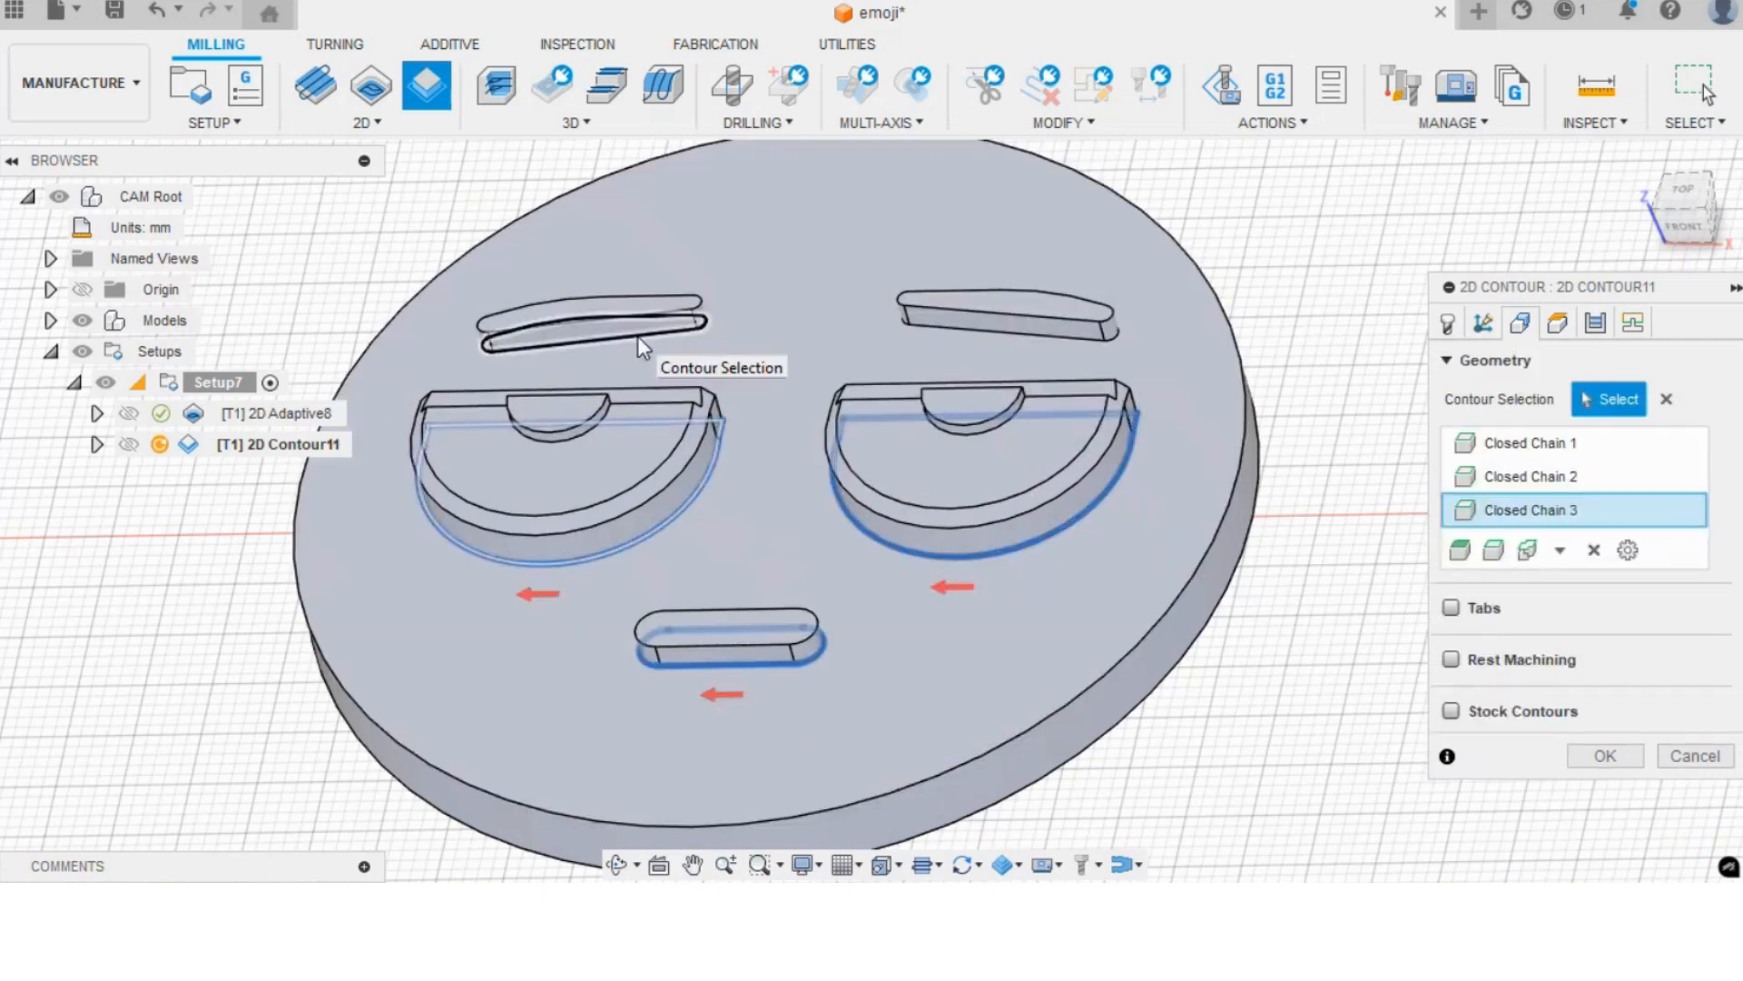
pyautogui.click(638, 338)
pyautogui.click(956, 334)
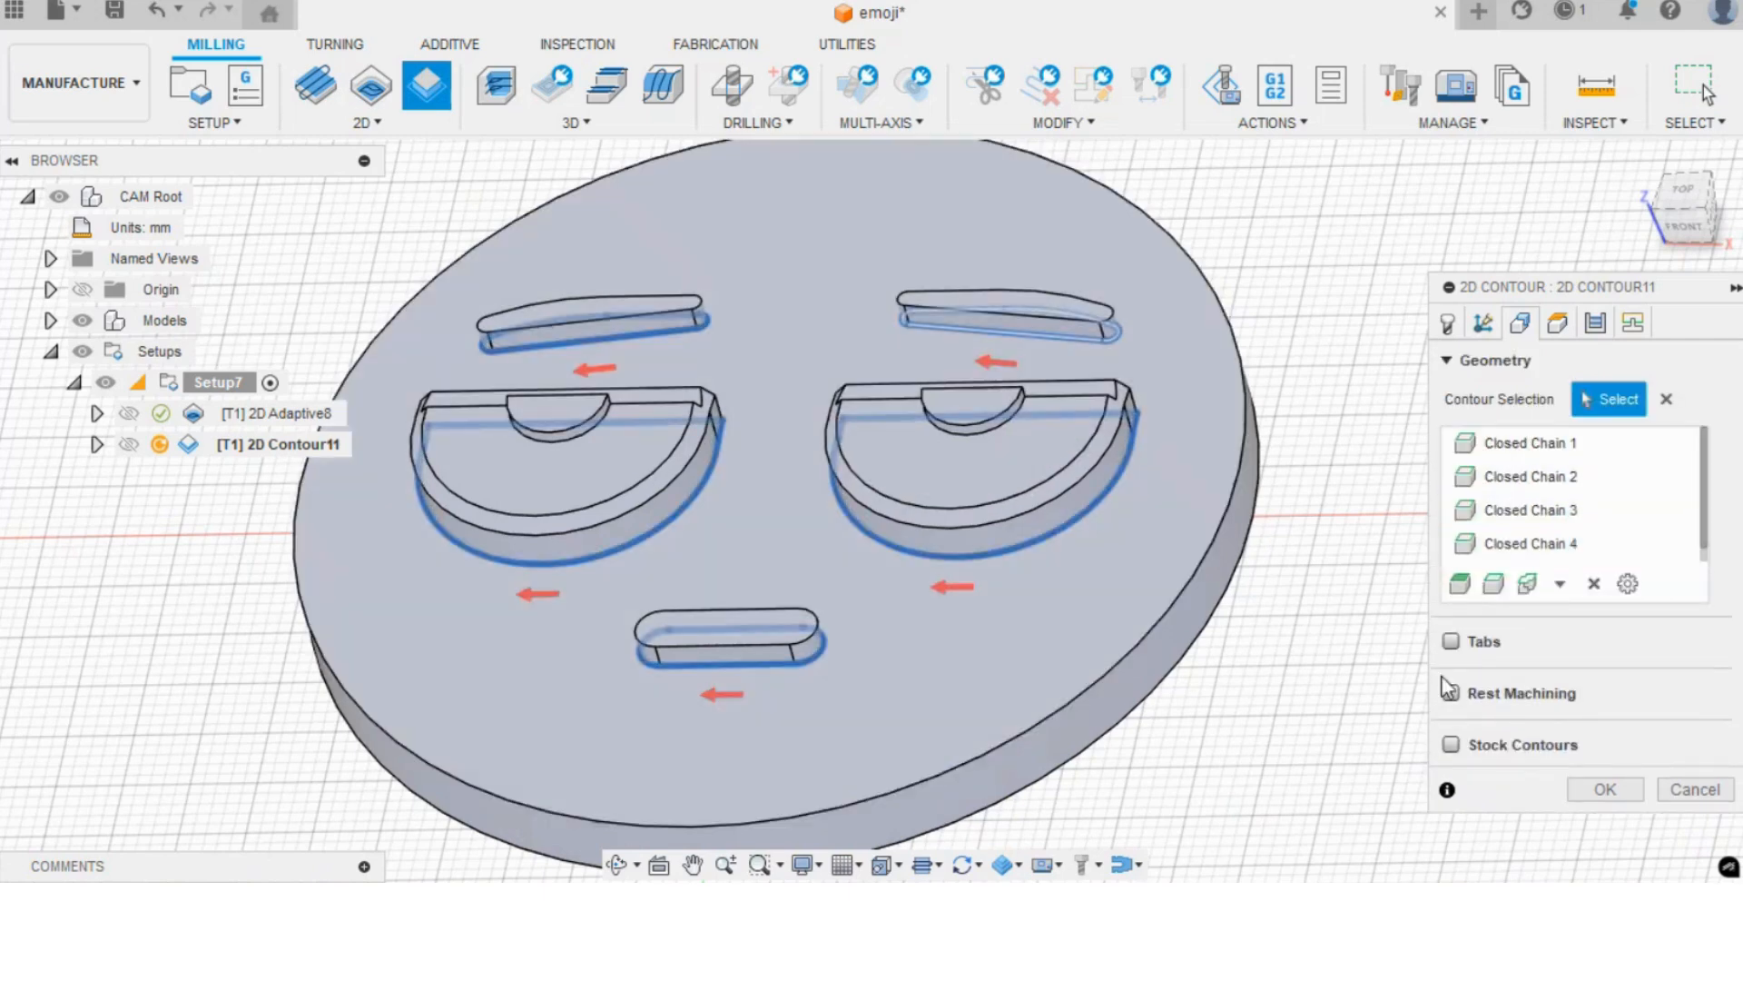
pyautogui.click(1590, 325)
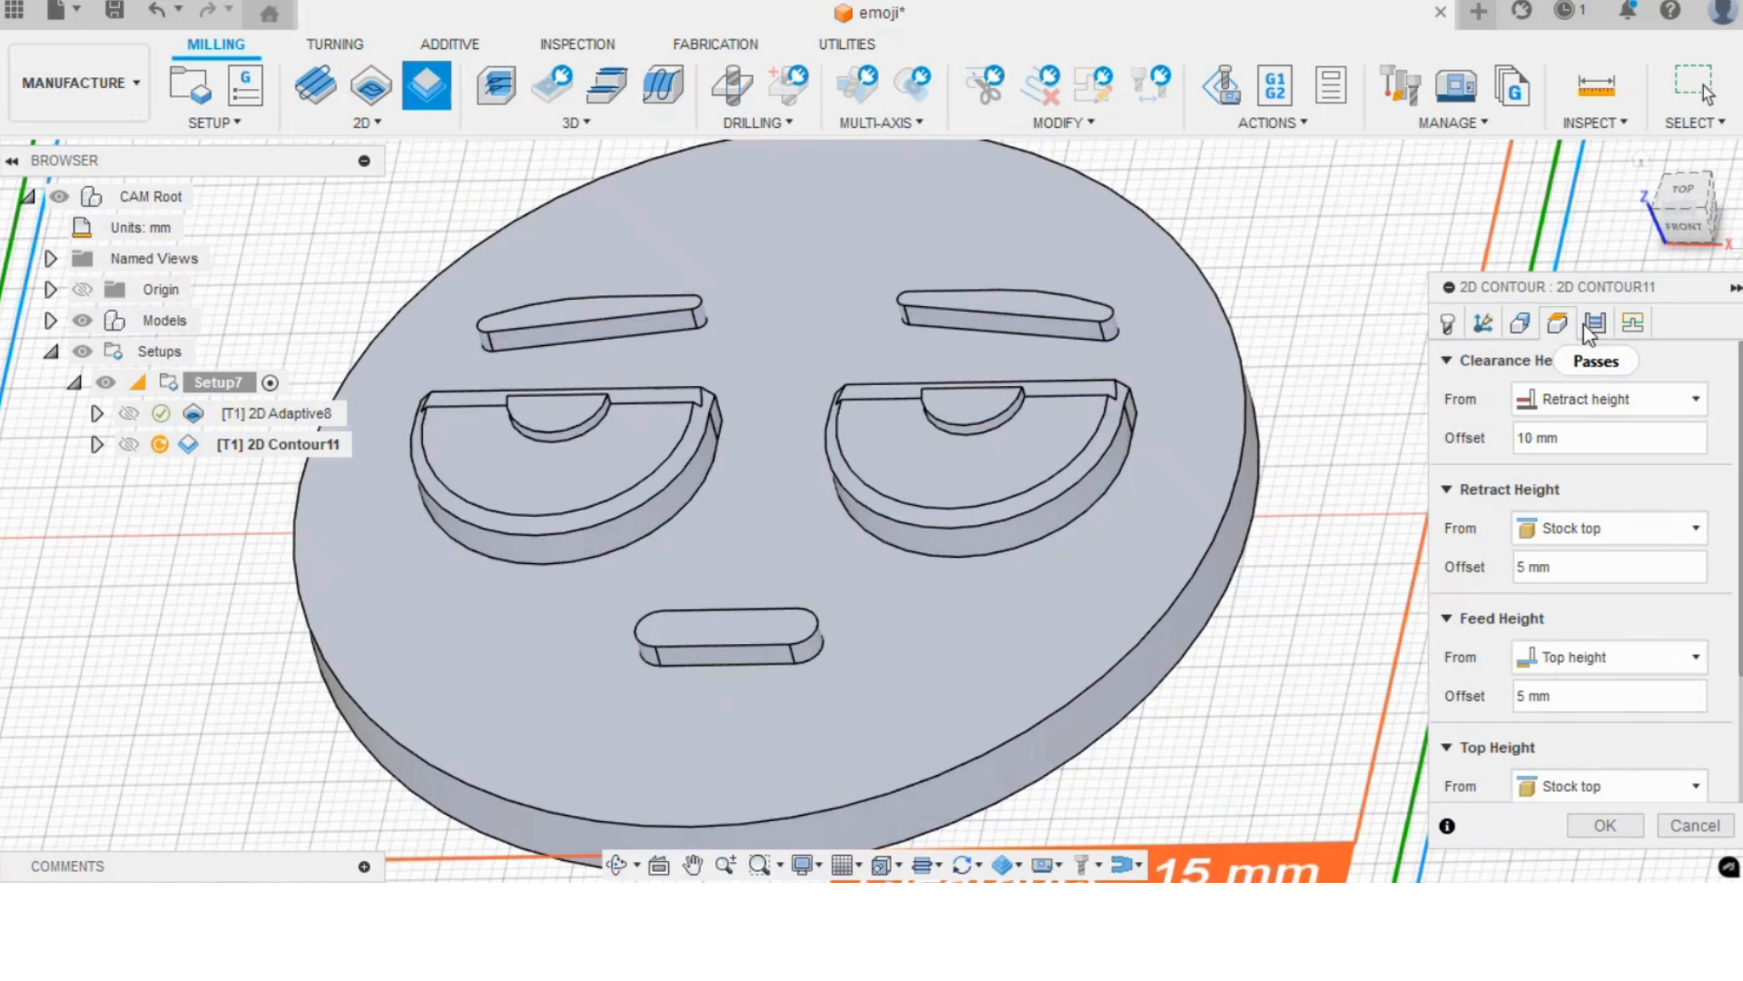
pyautogui.click(1590, 325)
pyautogui.click(1605, 824)
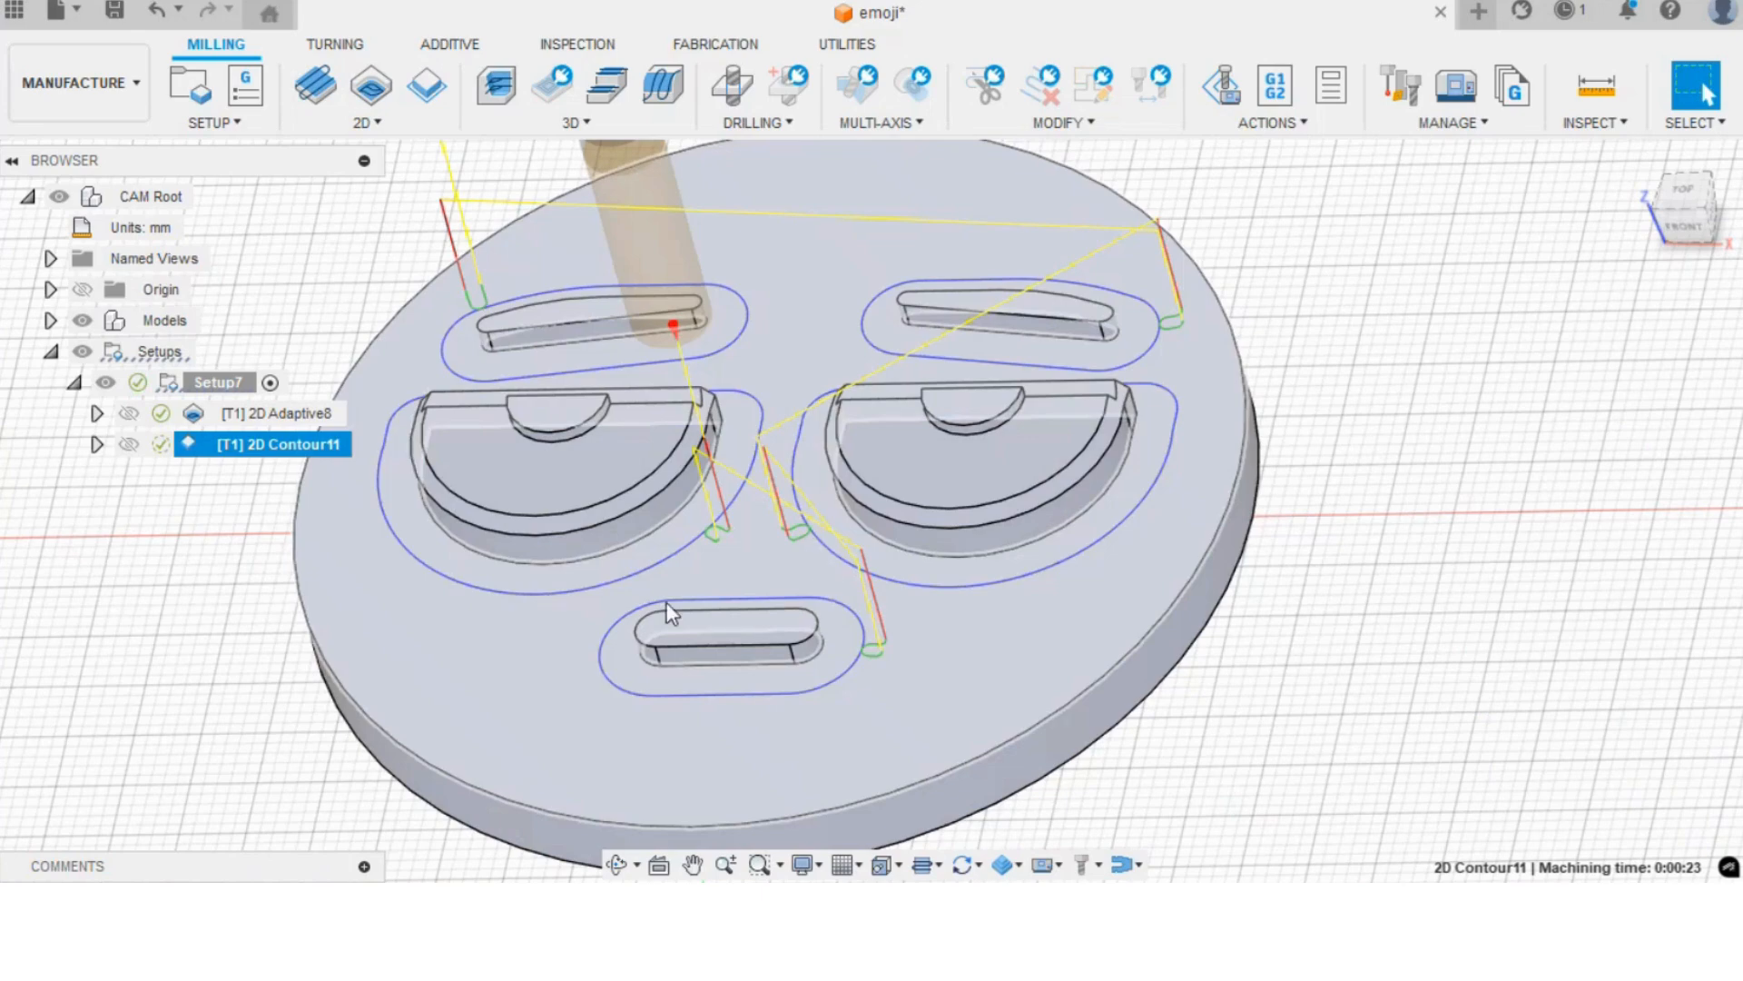
# - Inspect the contour toolpath together with the first adaptive toolpath on the stock, then clear the selection
pyautogui.scroll(-4, 863, 481)
pyautogui.scroll(2, 737, 502)
pyautogui.click(273, 497)
pyautogui.click(257, 417)
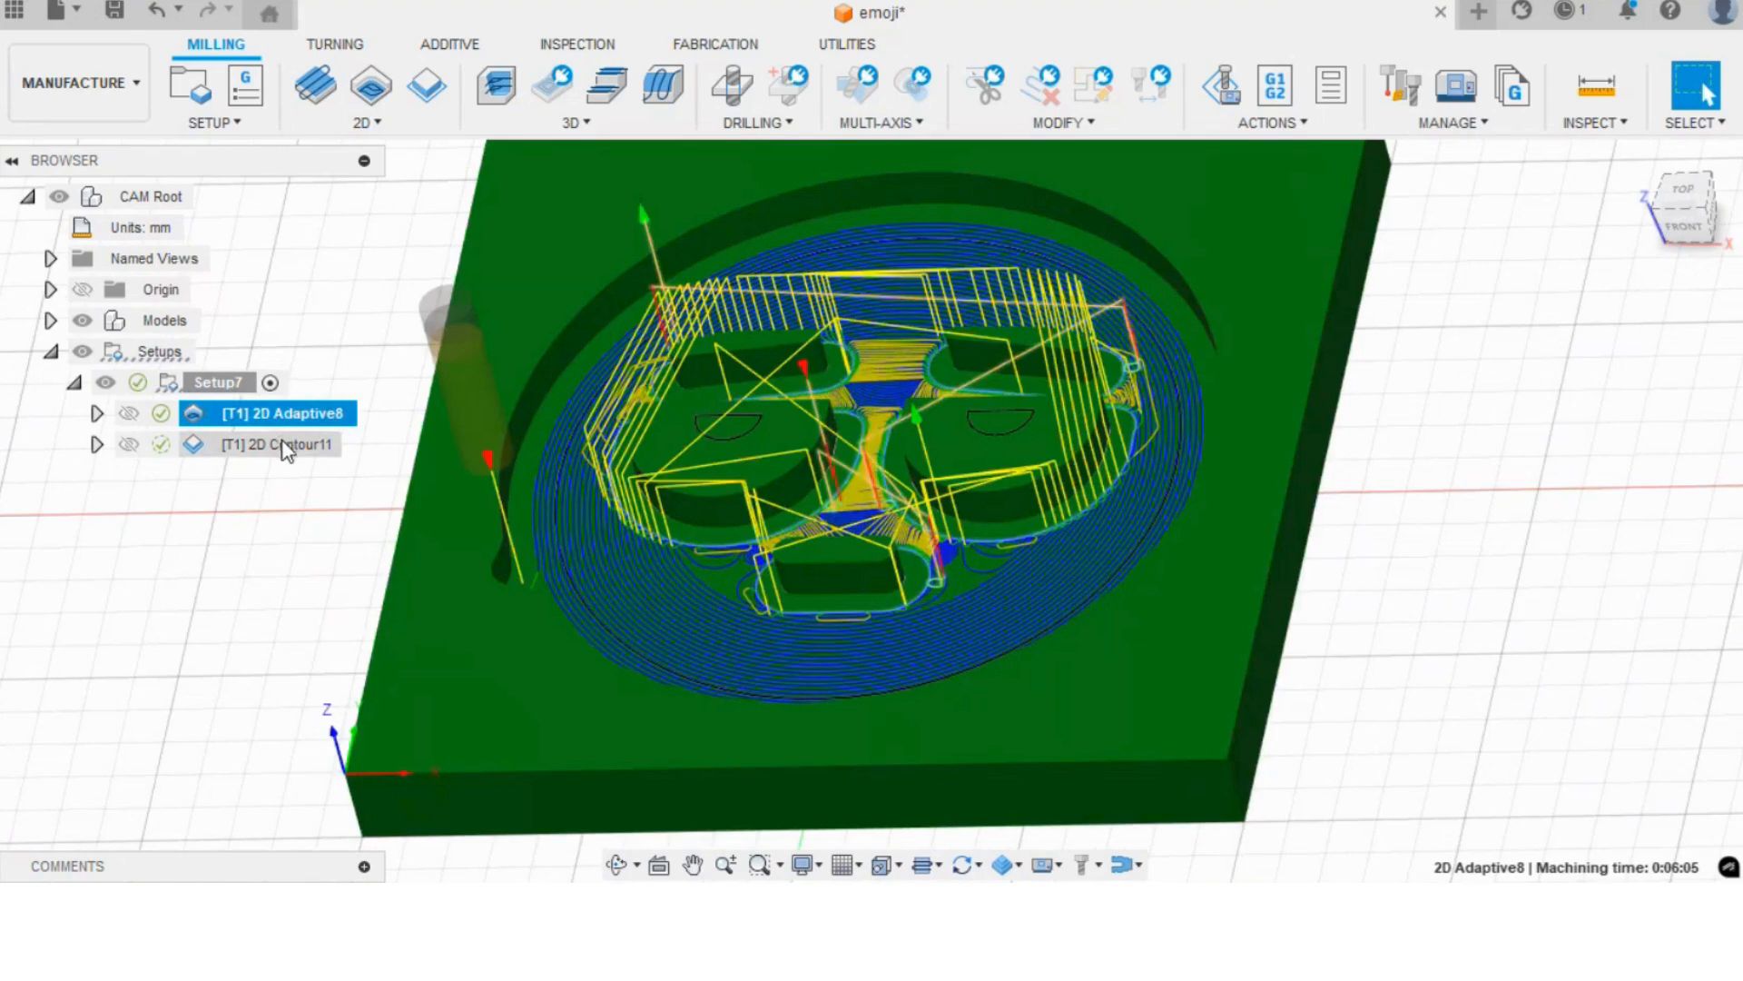
pyautogui.press('Escape')
# - Start a second 2D Adaptive Clearing operation with the 6 mm flat end mill and check its feeds and speeds
pyautogui.click(422, 126)
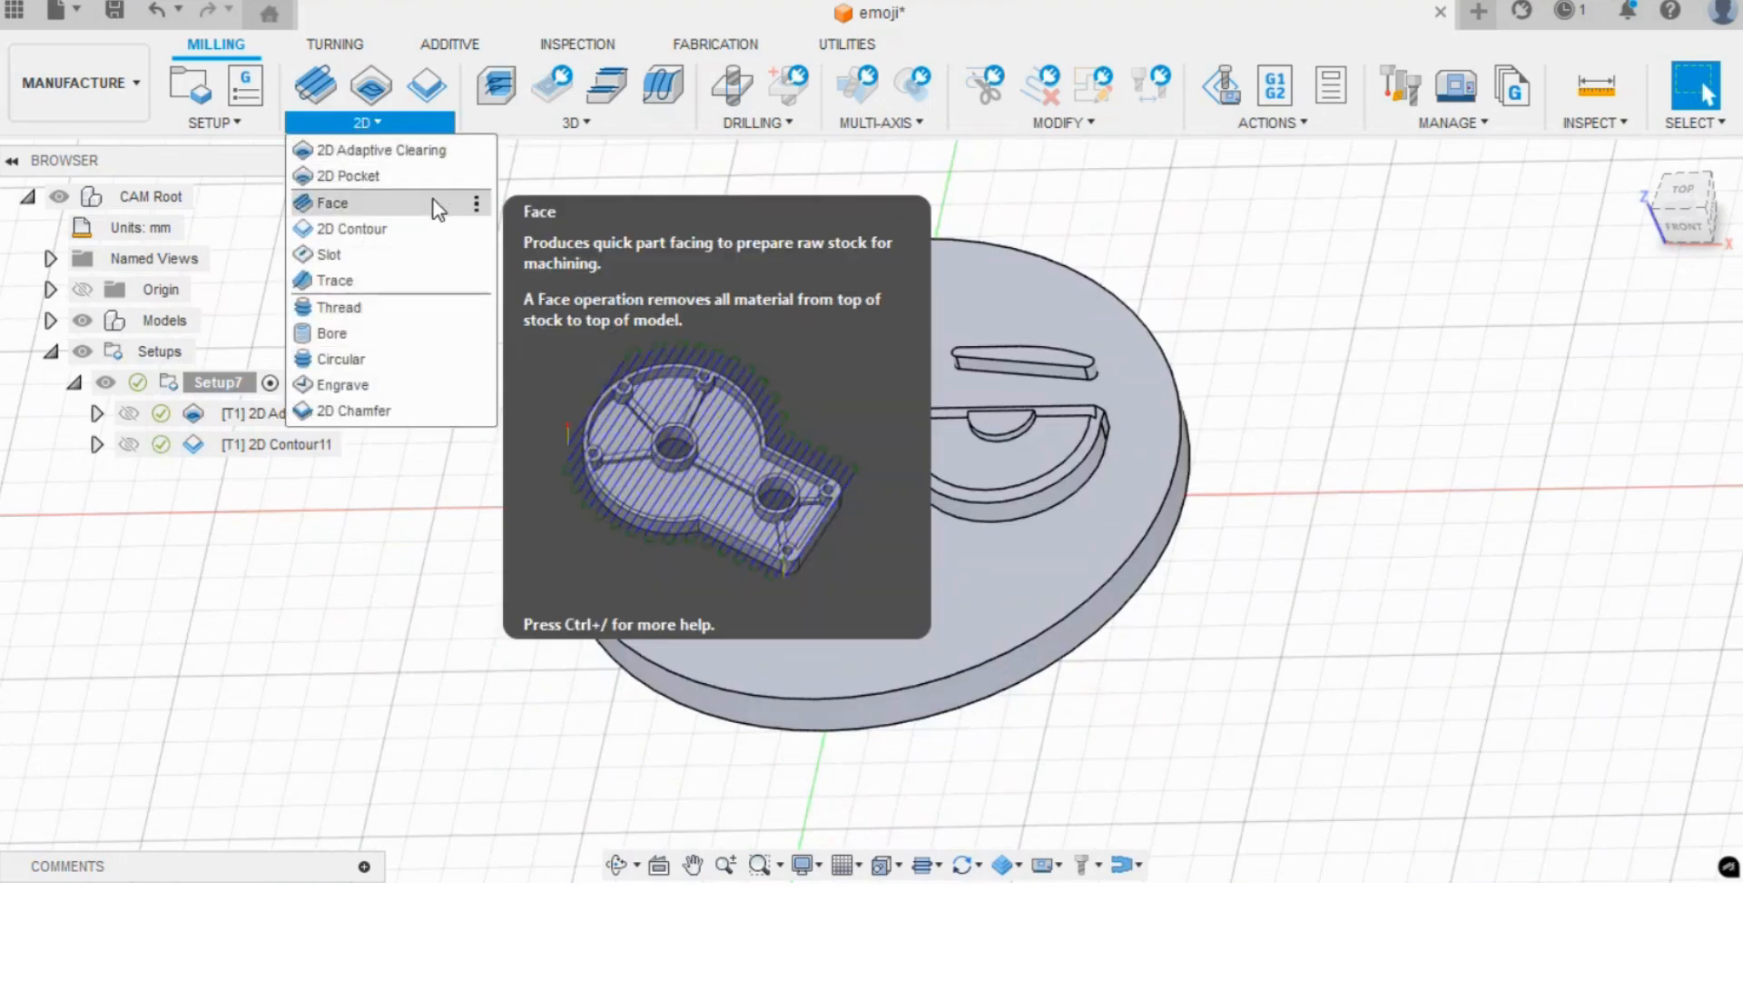
pyautogui.click(381, 151)
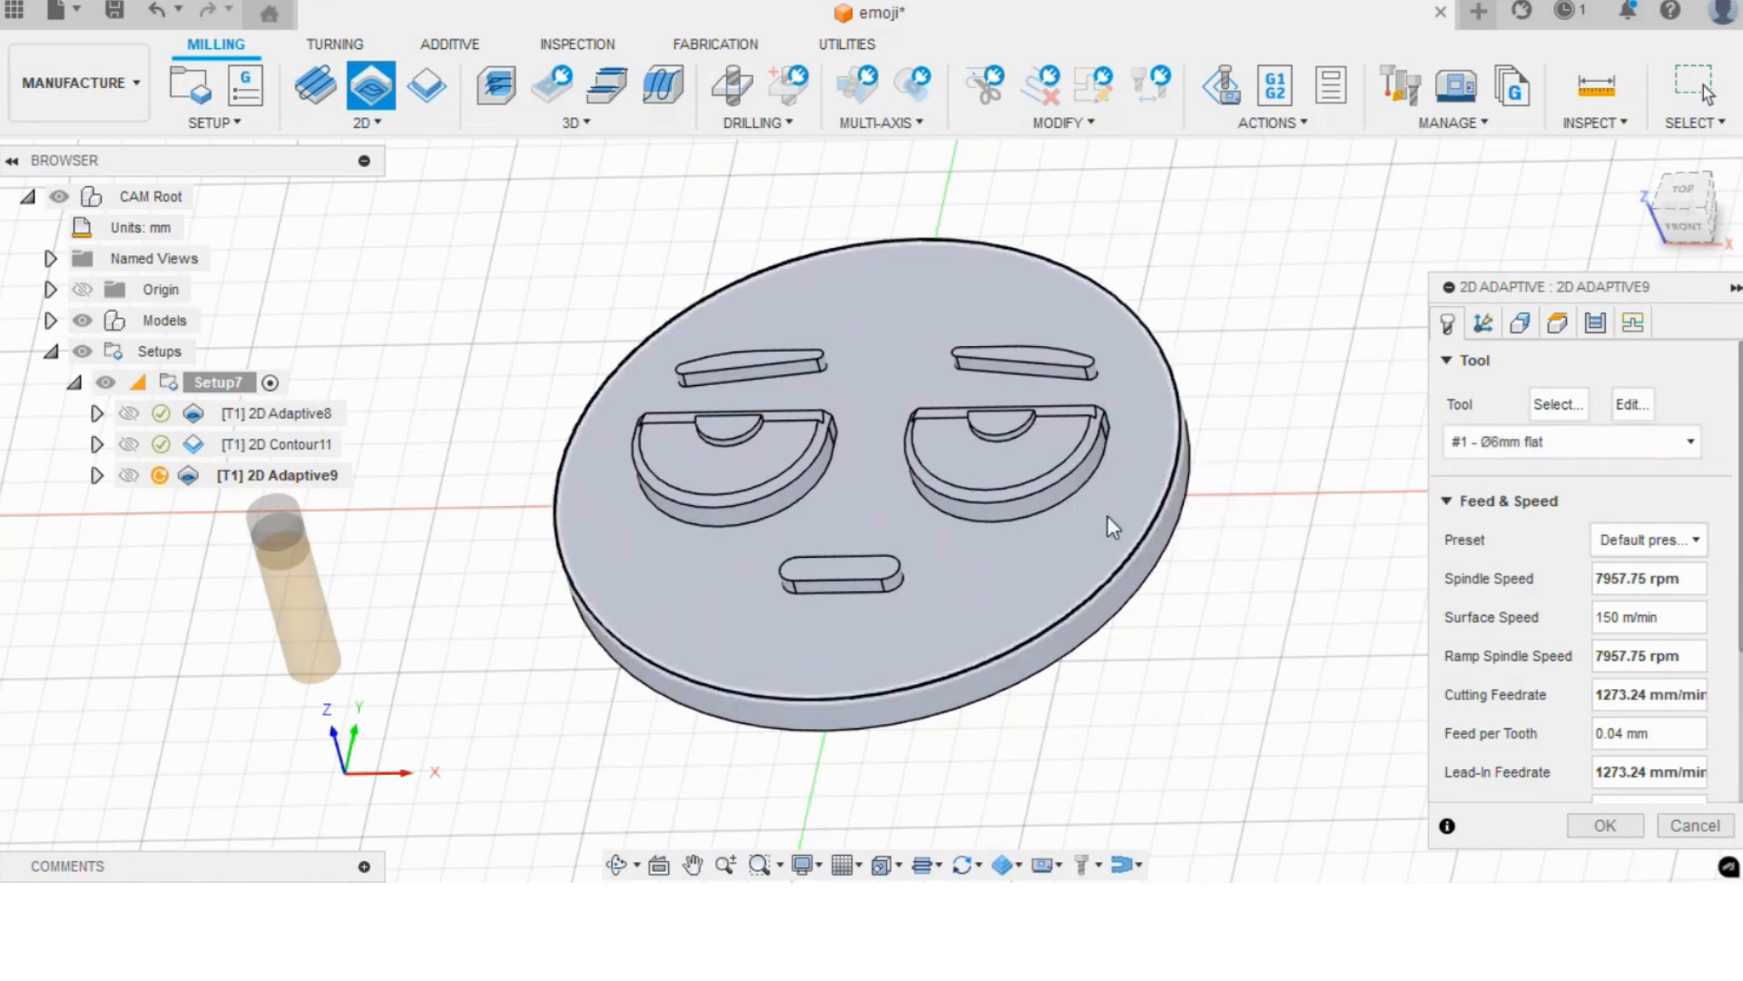
pyautogui.keyDown('shift'); pyautogui.moveTo(638, 518); pyautogui.dragTo(737, 654, button='middle'); pyautogui.keyUp('shift')
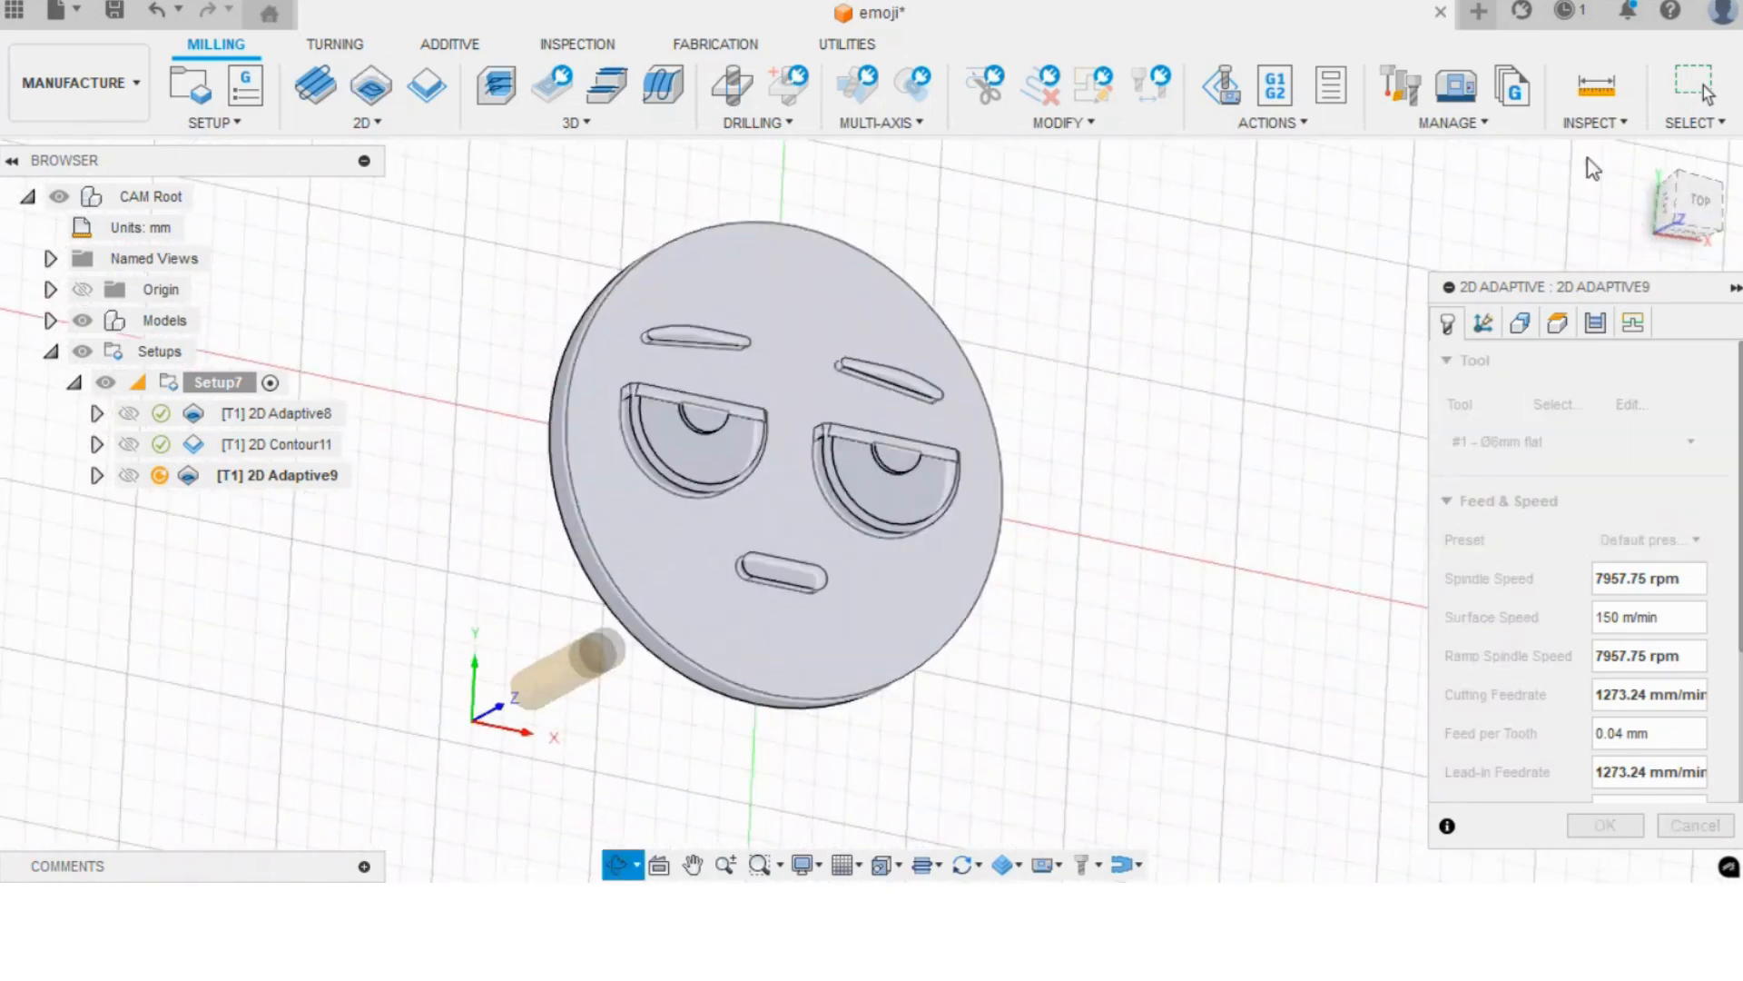
pyautogui.click(1701, 202)
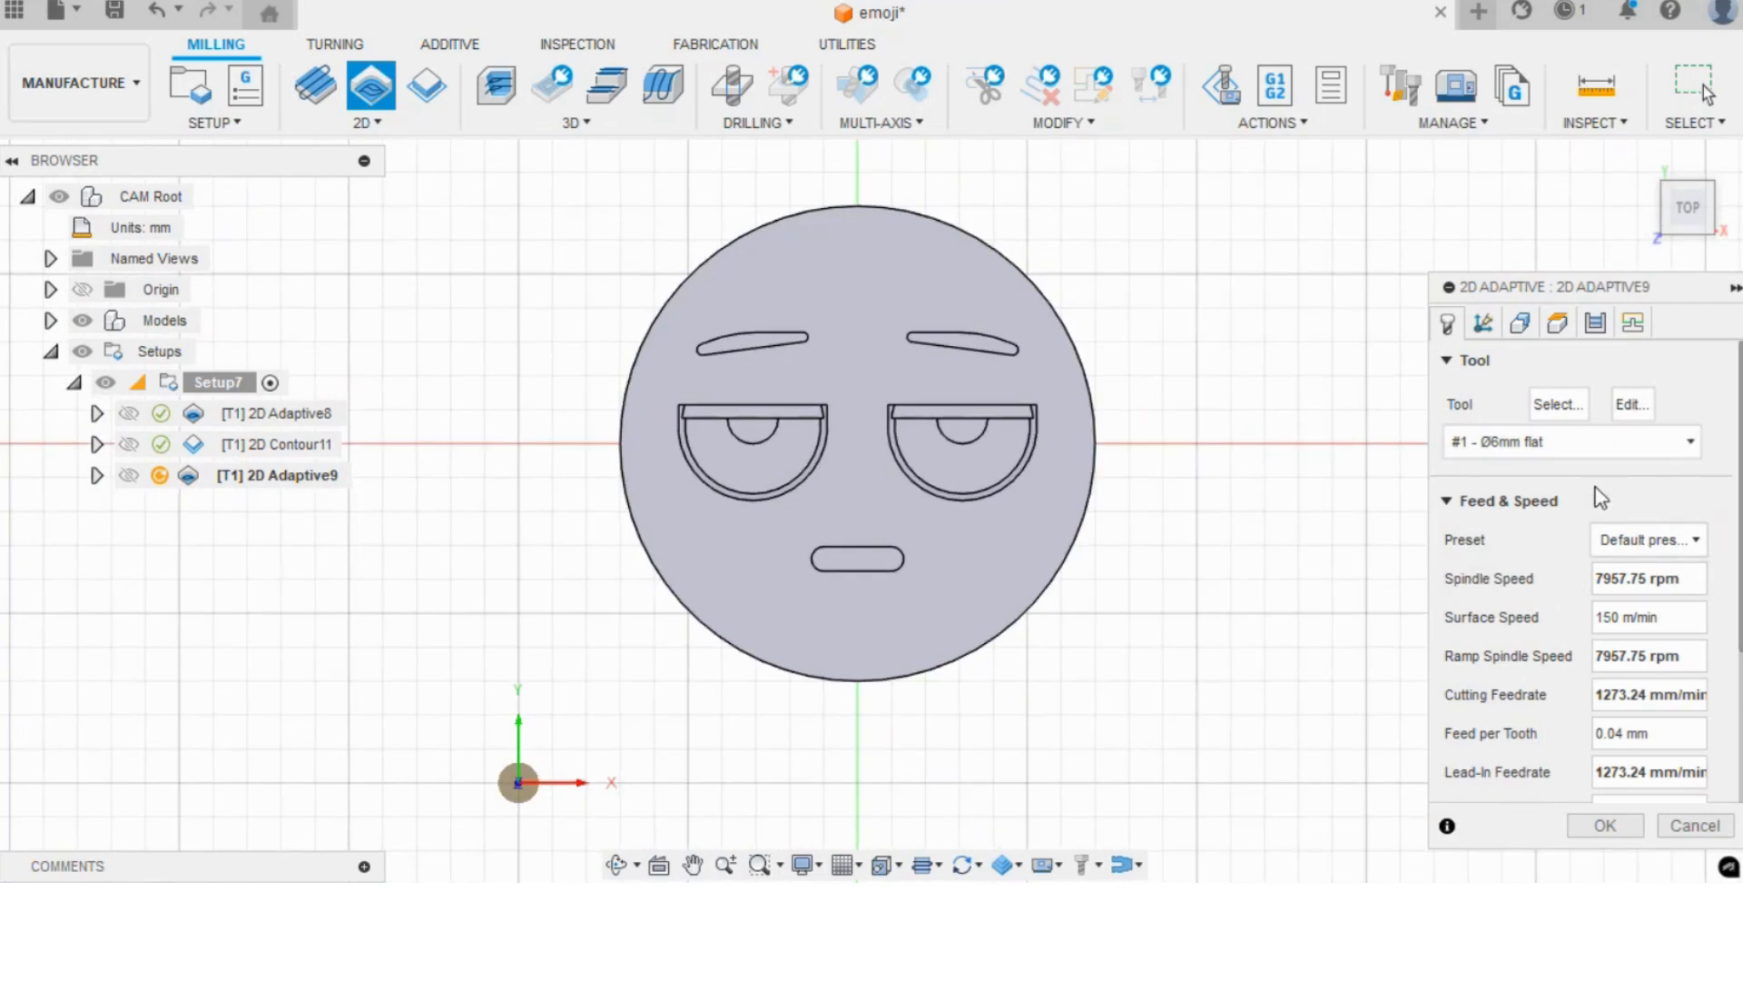
pyautogui.scroll(-1, 1598, 477)
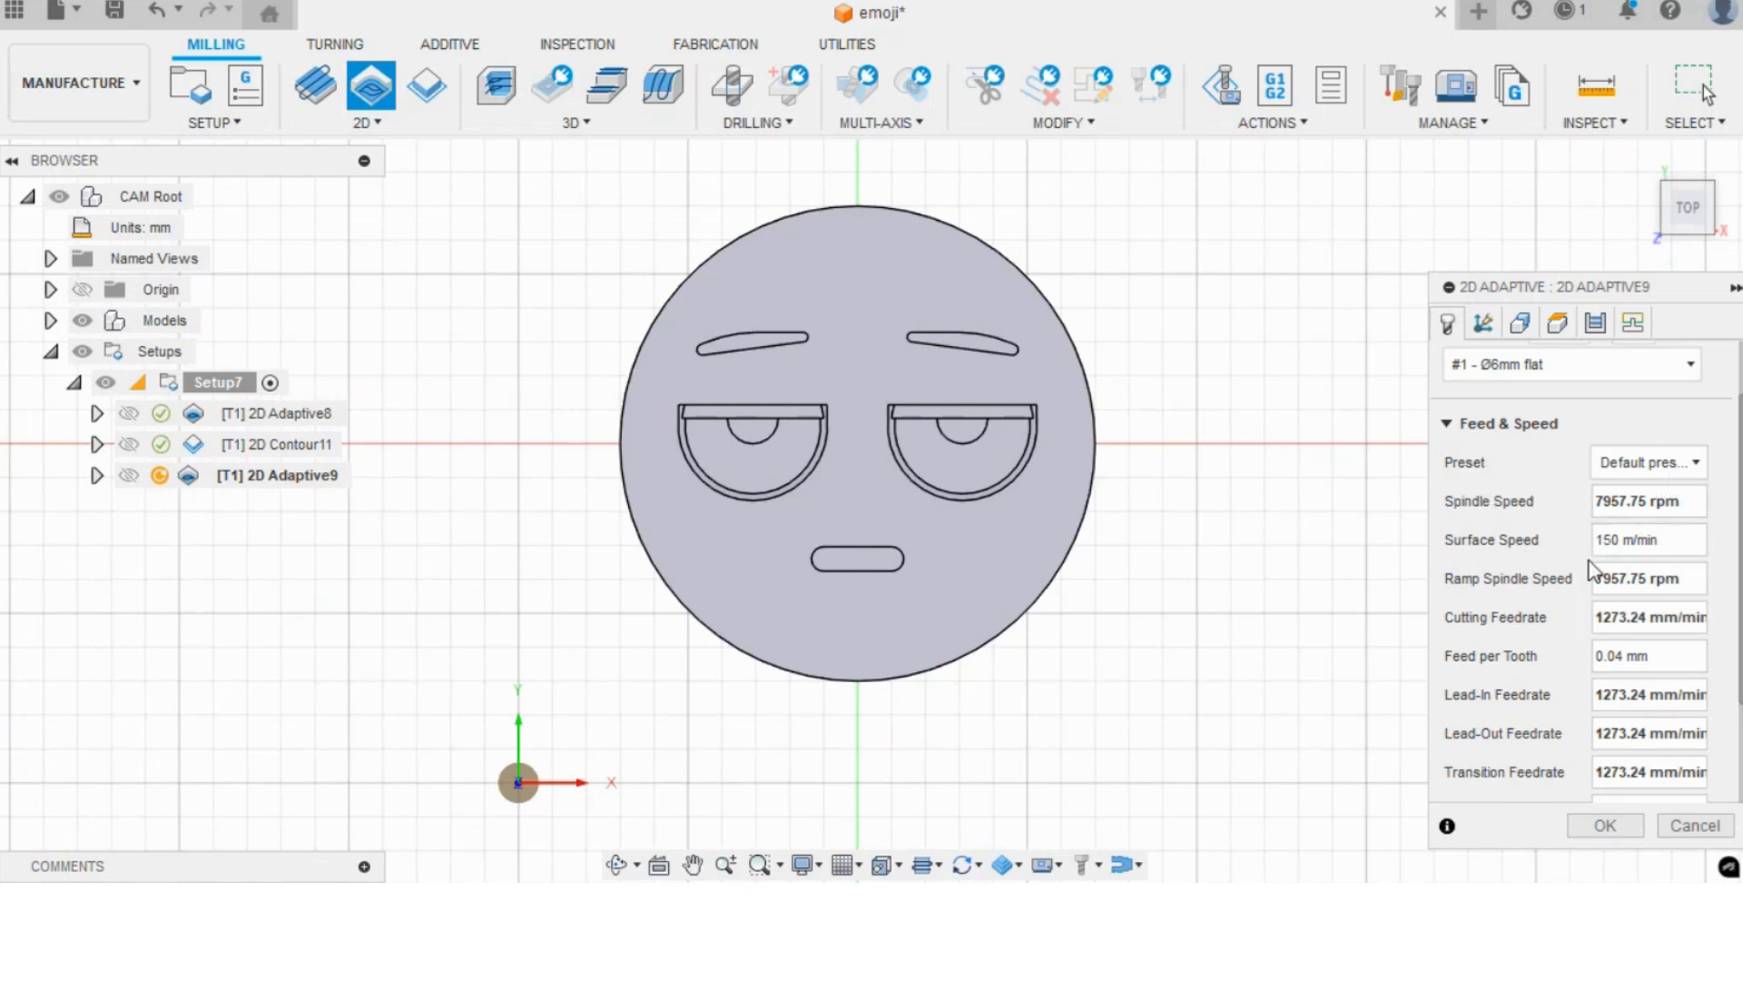
pyautogui.scroll(1, 1509, 534)
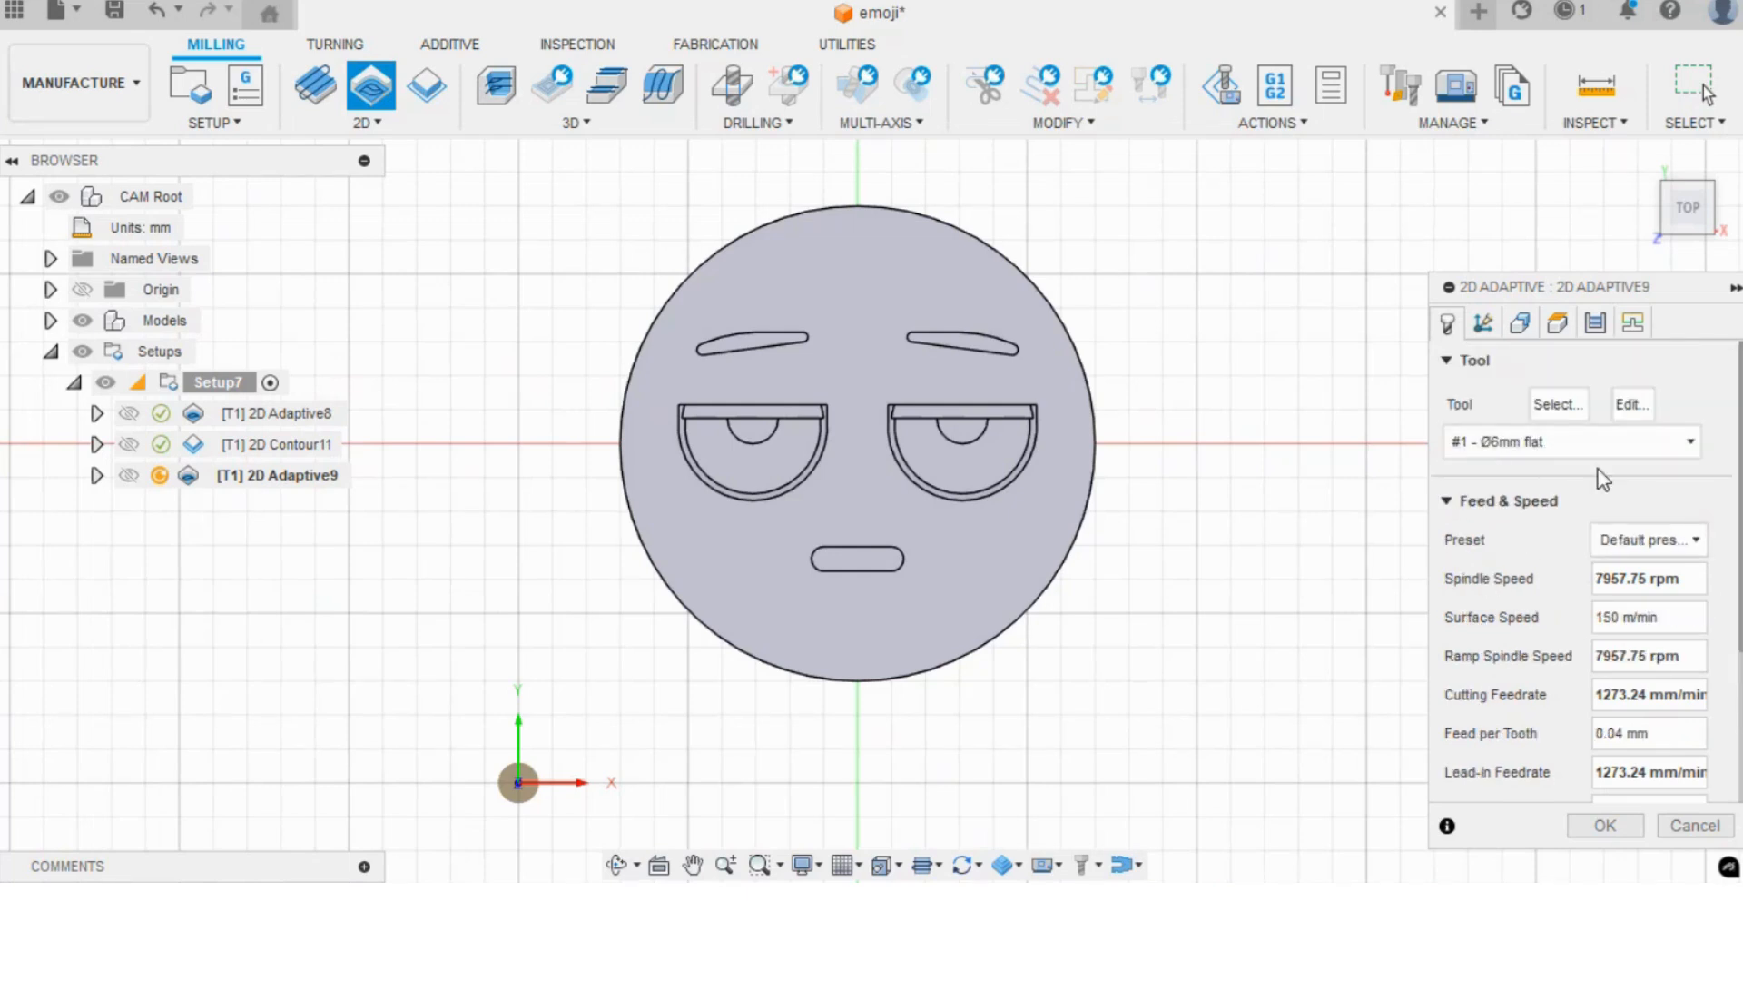
# - Select the recessed faces inside both eyes as pockets for the second adaptive operation
pyautogui.click(1497, 325)
pyautogui.click(1520, 323)
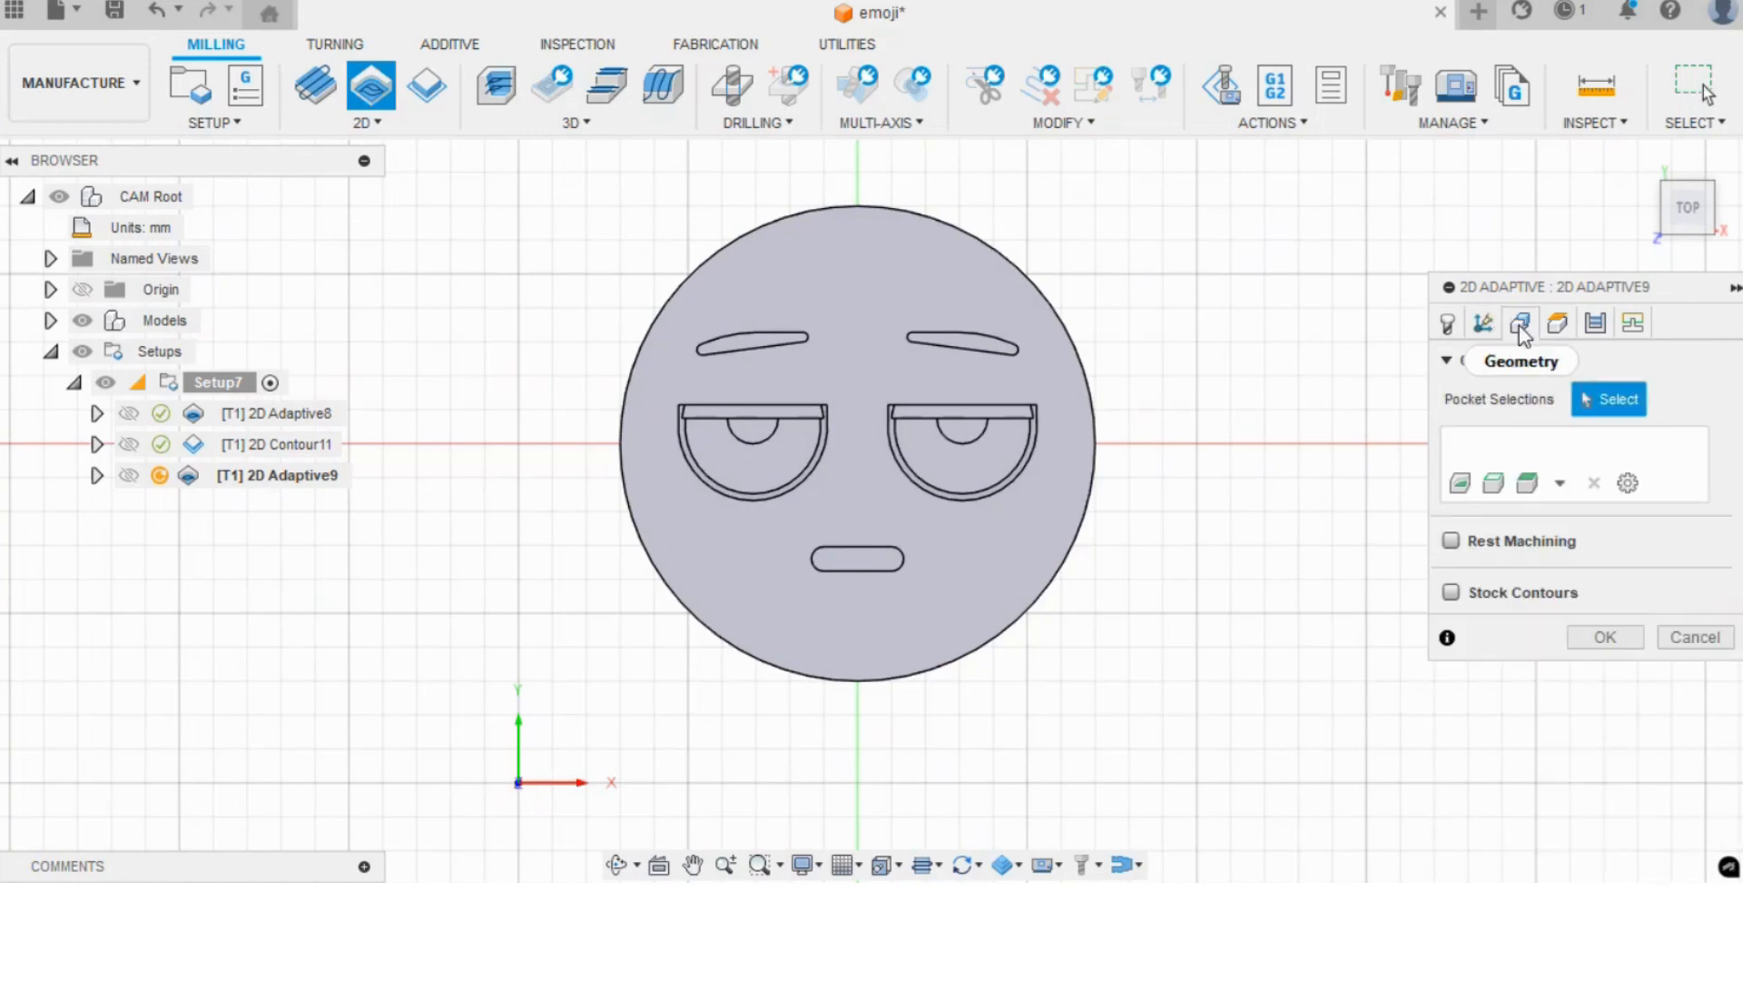
pyautogui.scroll(2, 822, 495)
pyautogui.keyDown('shift'); pyautogui.moveTo(922, 525); pyautogui.dragTo(748, 427, button='middle'); pyautogui.keyUp('shift')
pyautogui.click(755, 424)
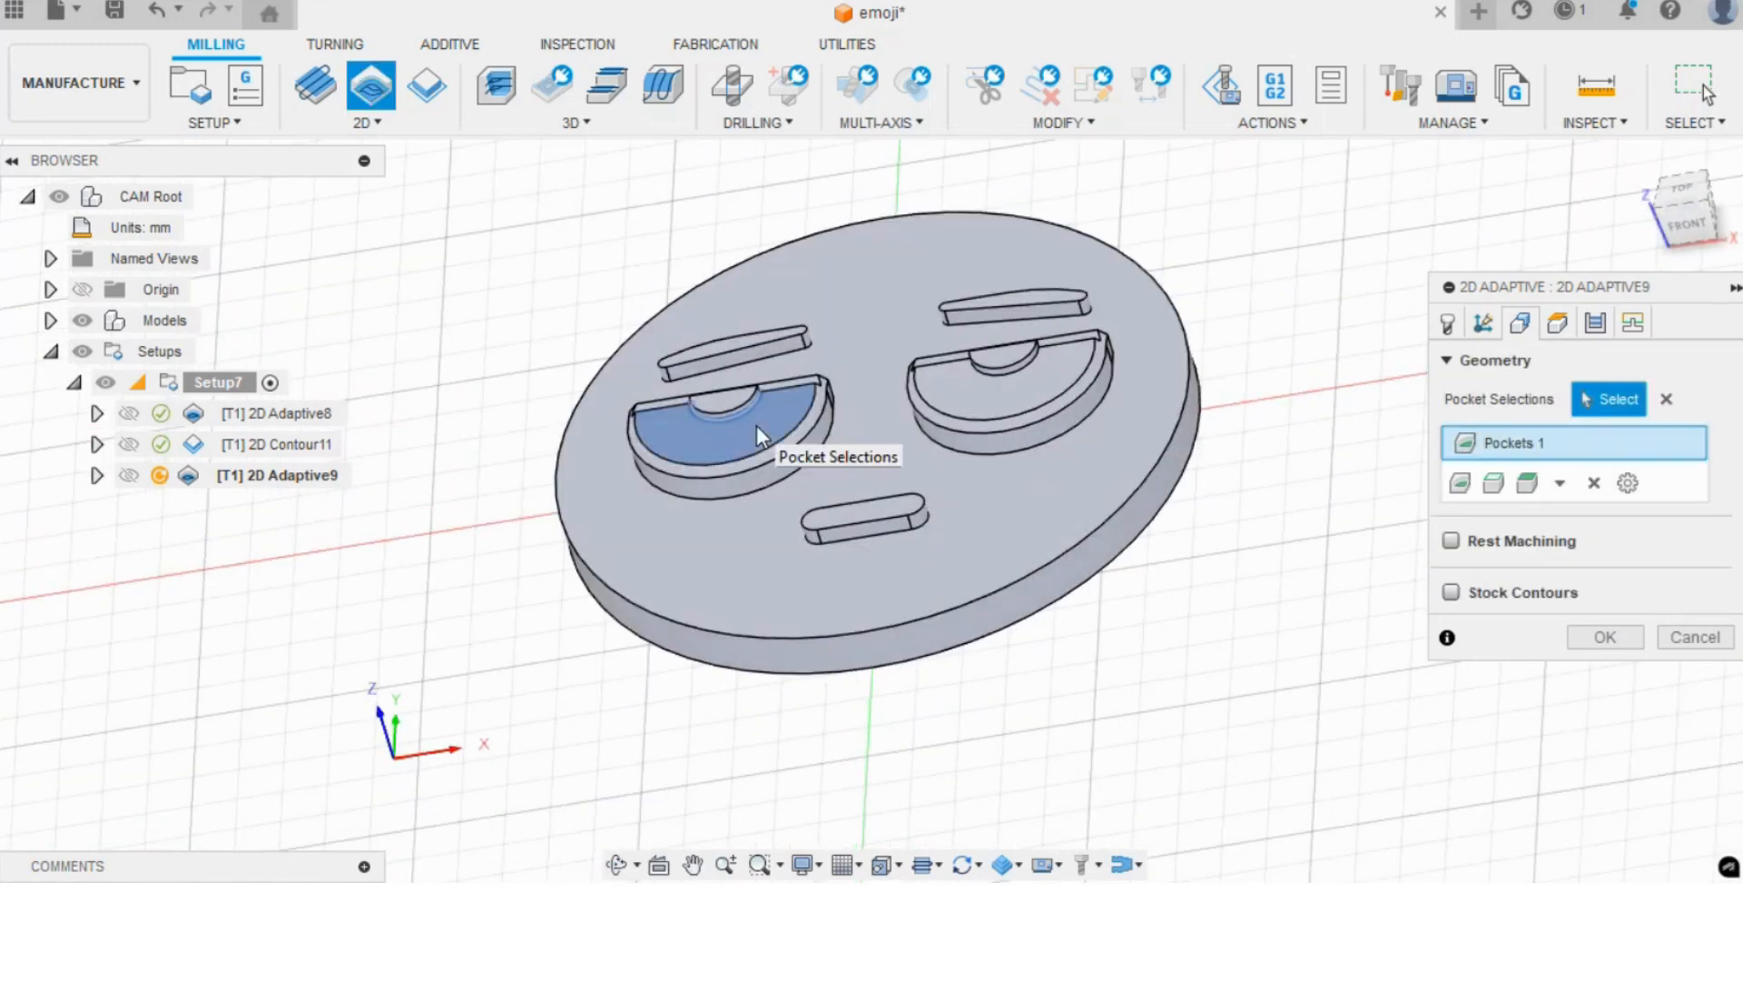
pyautogui.click(990, 383)
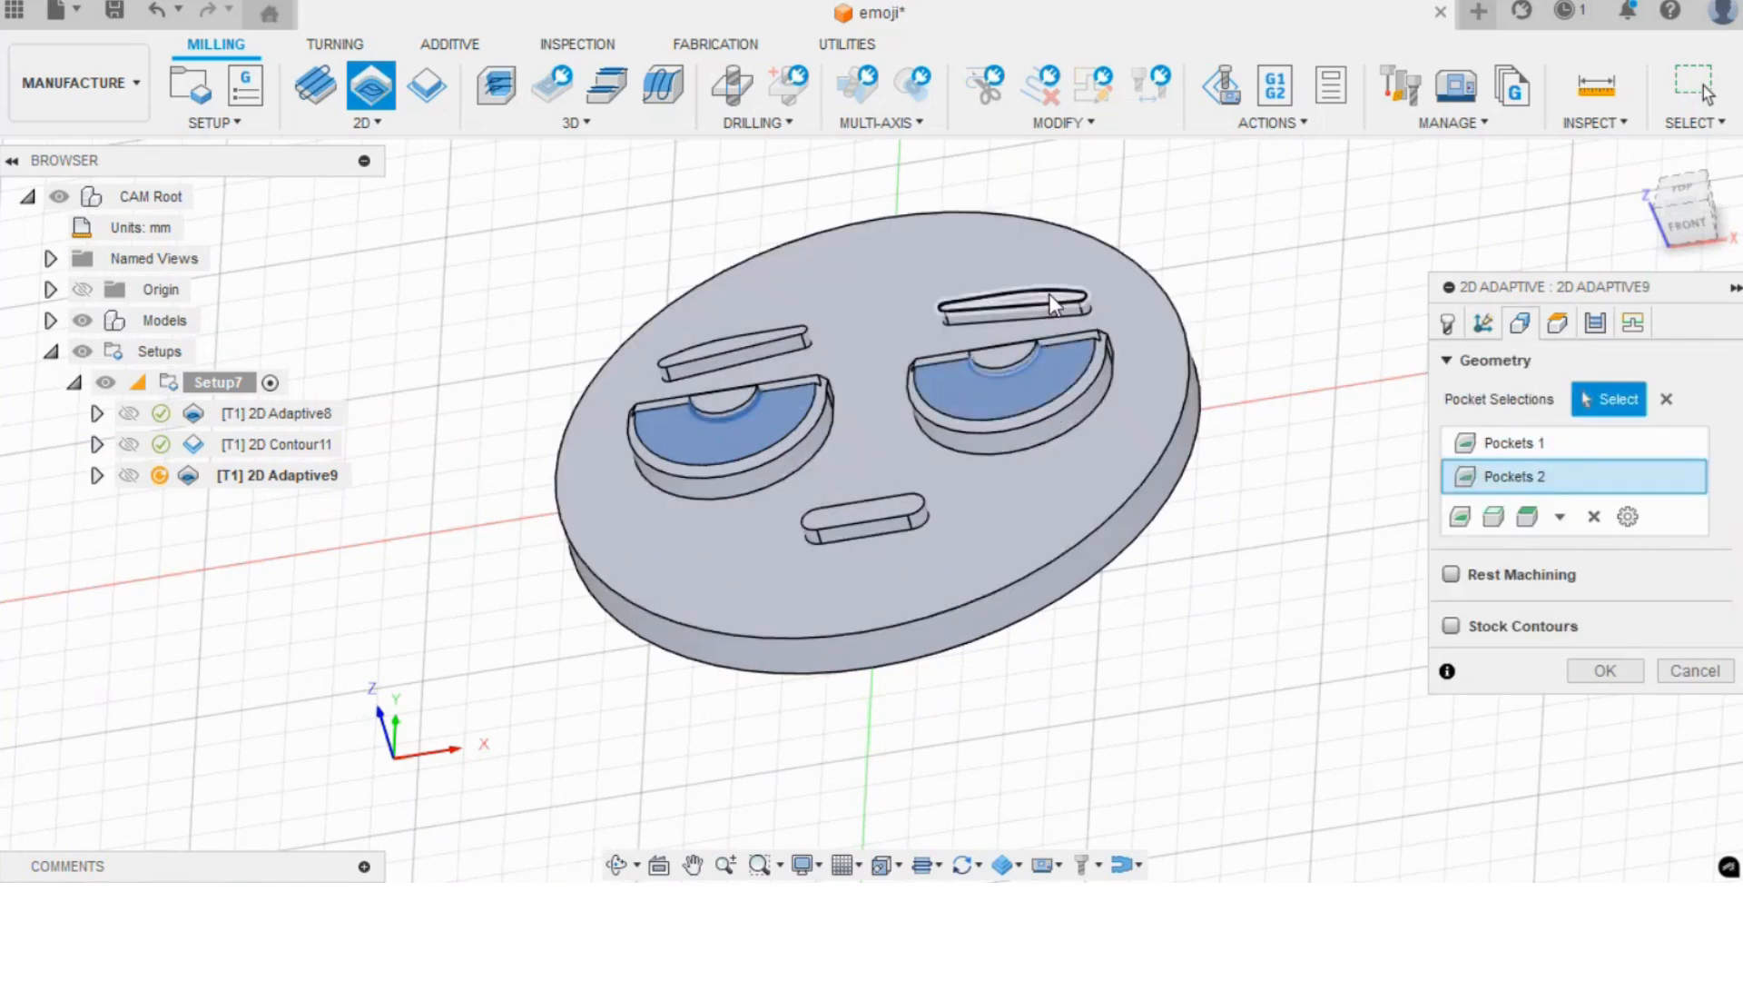
pyautogui.click(1050, 292)
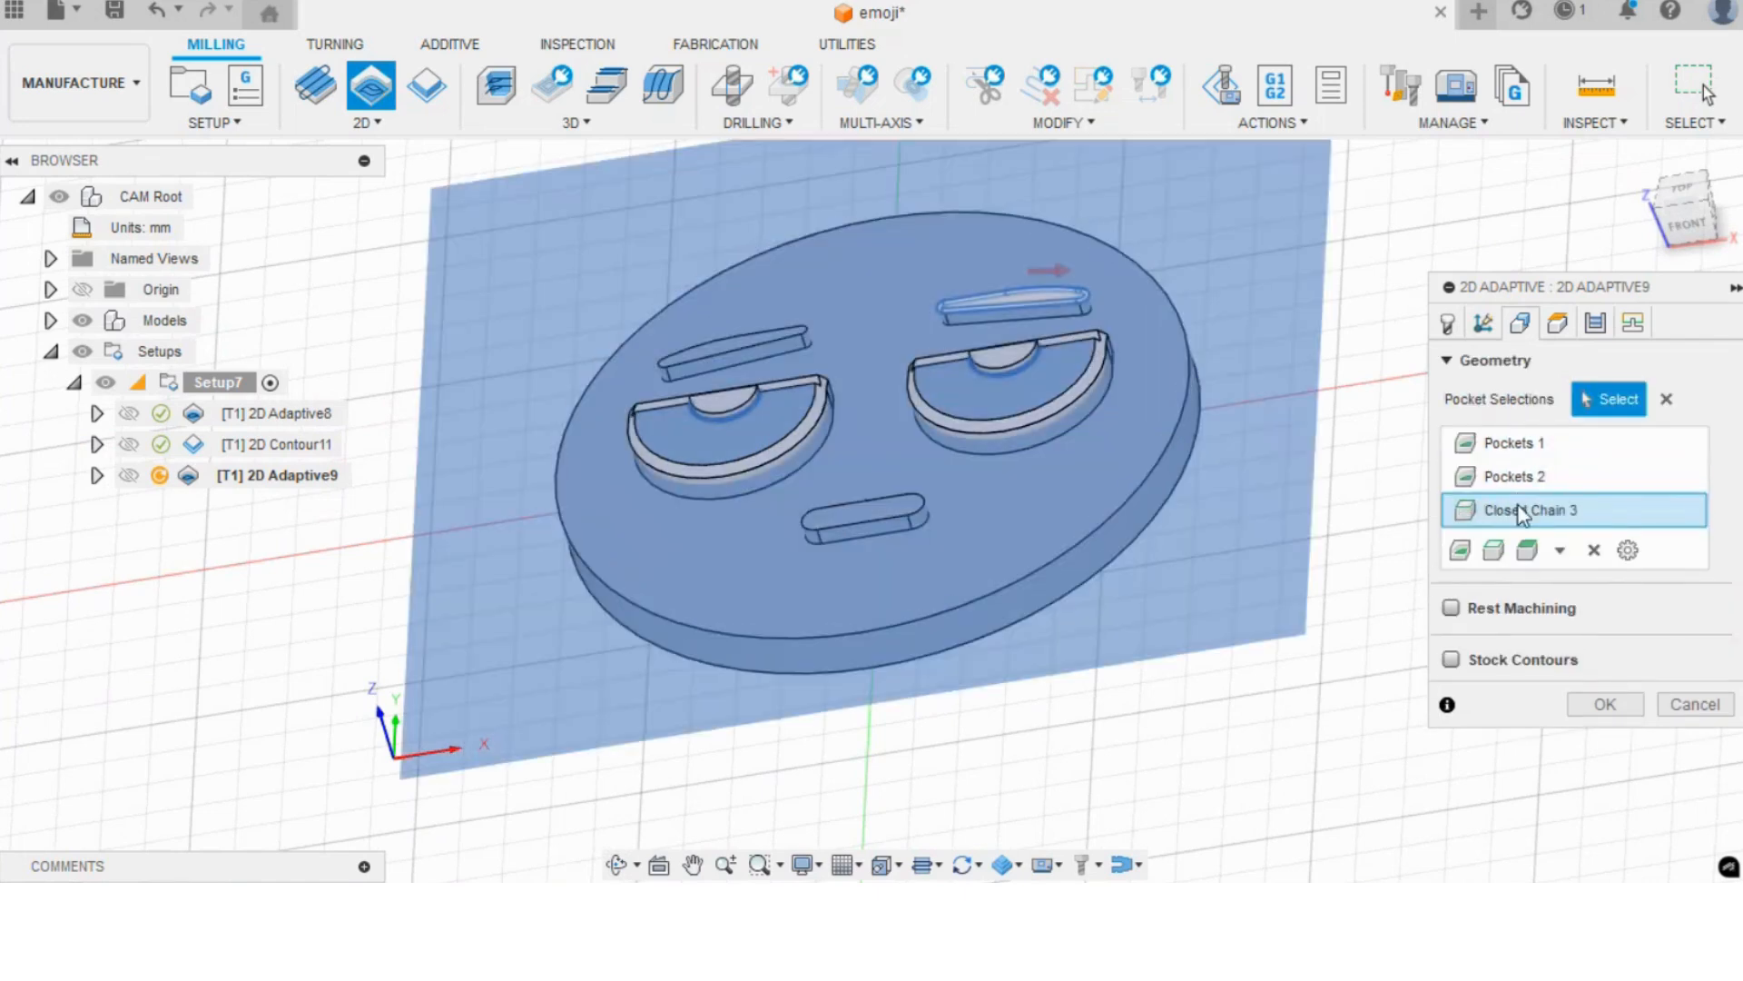
pyautogui.rightClick(1516, 510)
pyautogui.click(1541, 543)
pyautogui.scroll(3, 1004, 356)
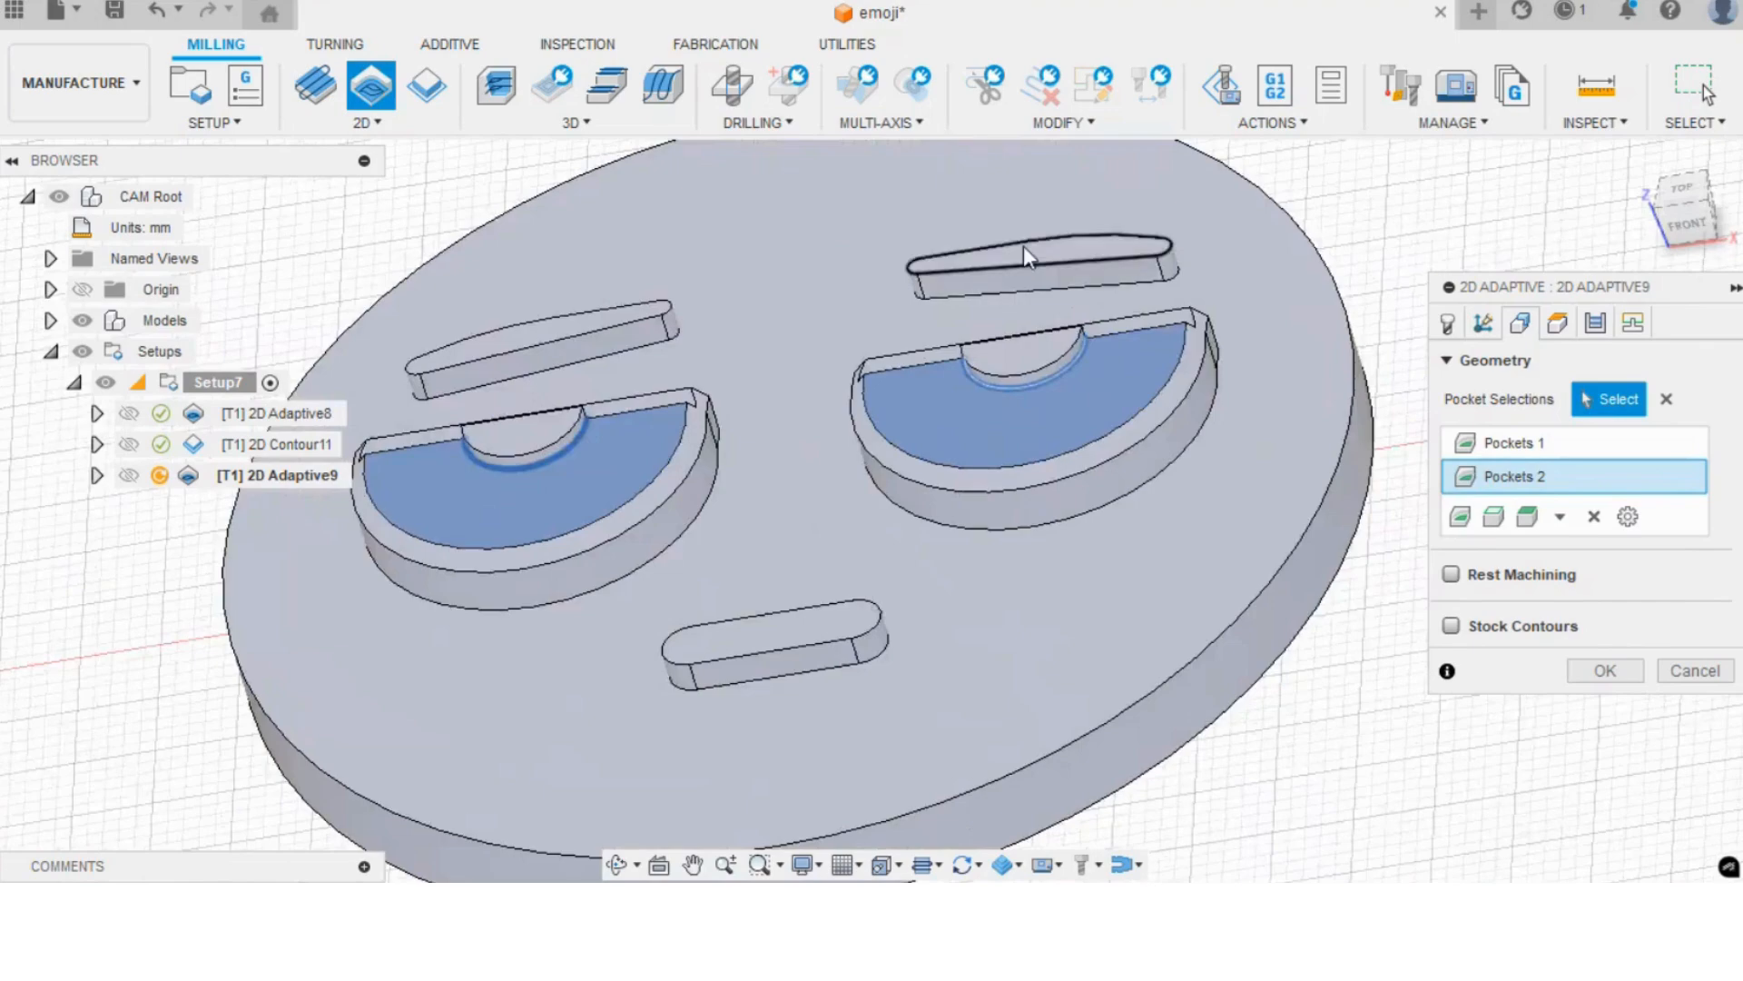
pyautogui.click(1024, 245)
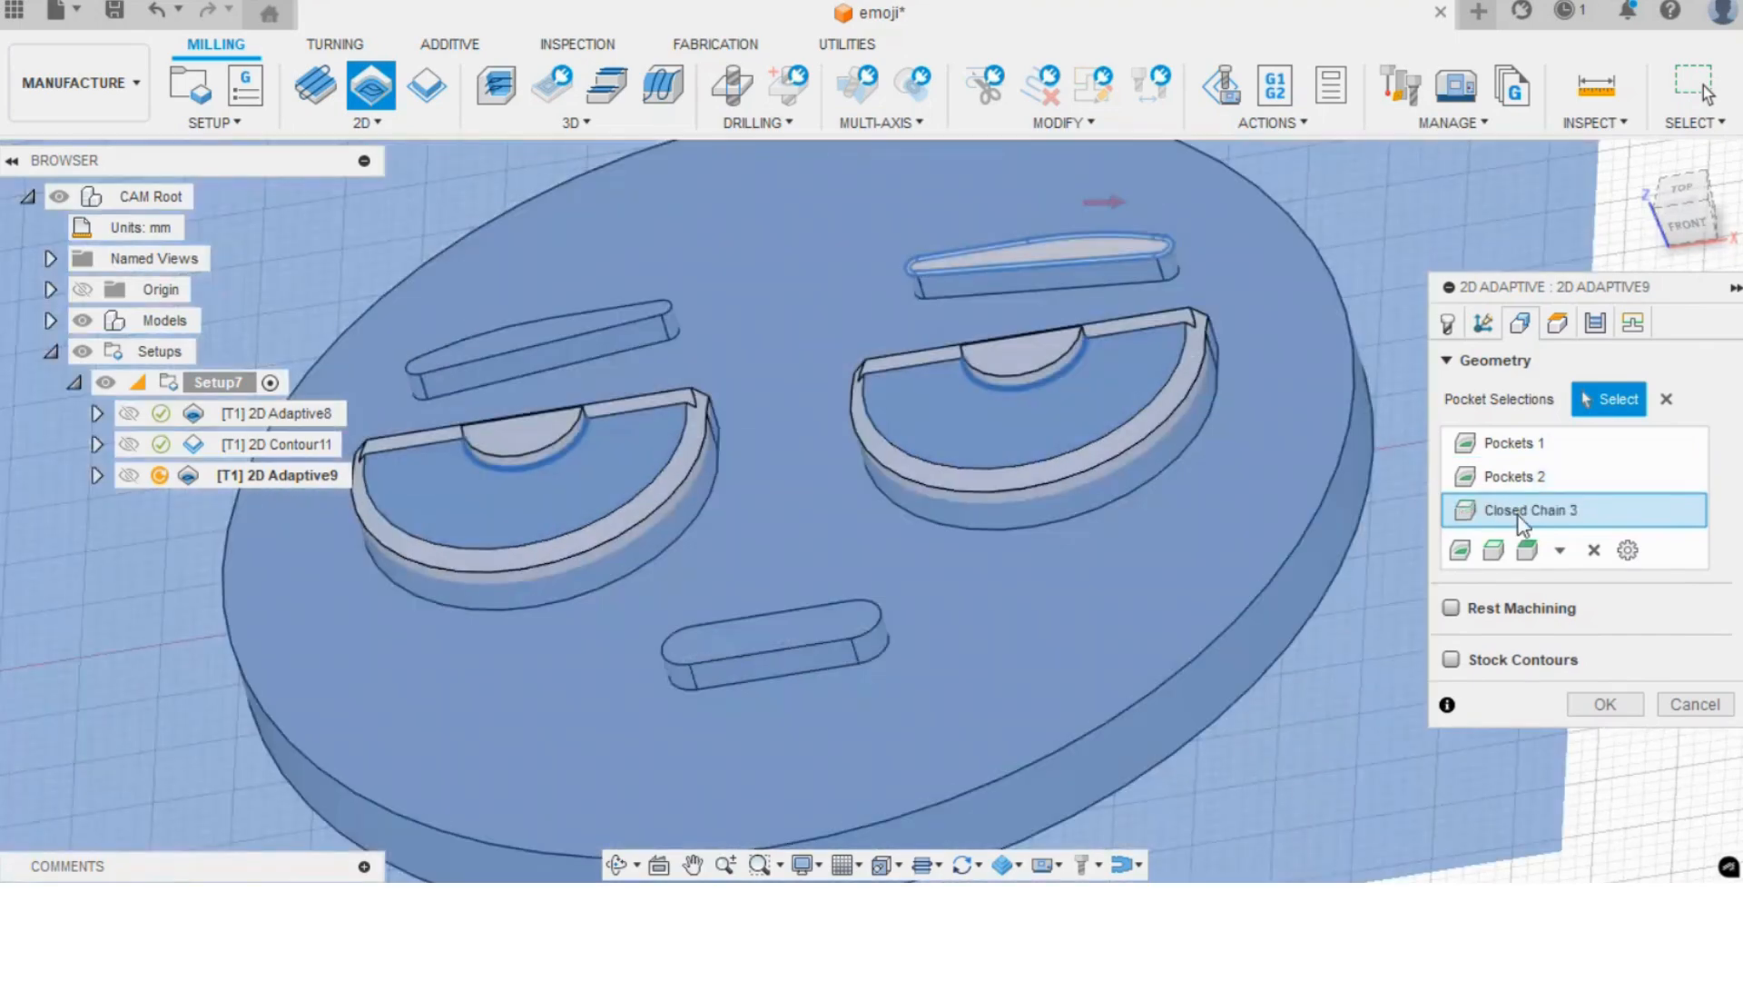
pyautogui.rightClick(1517, 512)
pyautogui.click(1568, 556)
# - Add the top faces of both eyebrows and the mouth as pockets for the second adaptive operation
pyautogui.scroll(3, 1044, 265)
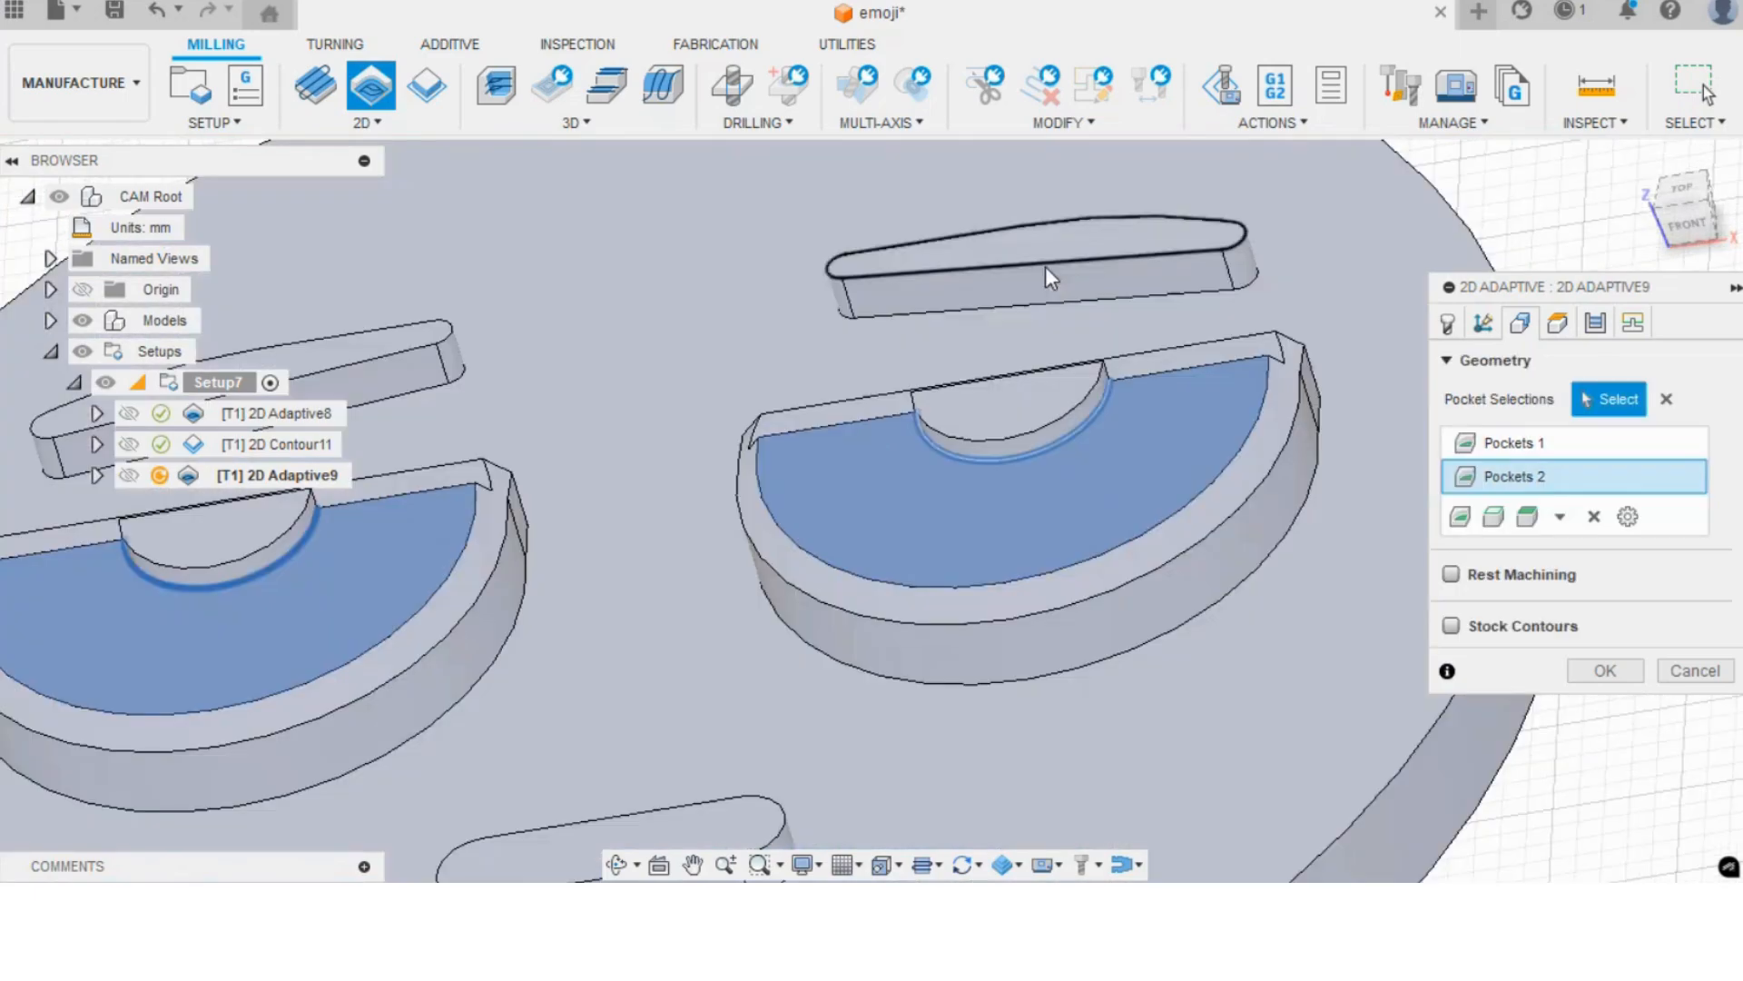
pyautogui.click(1089, 250)
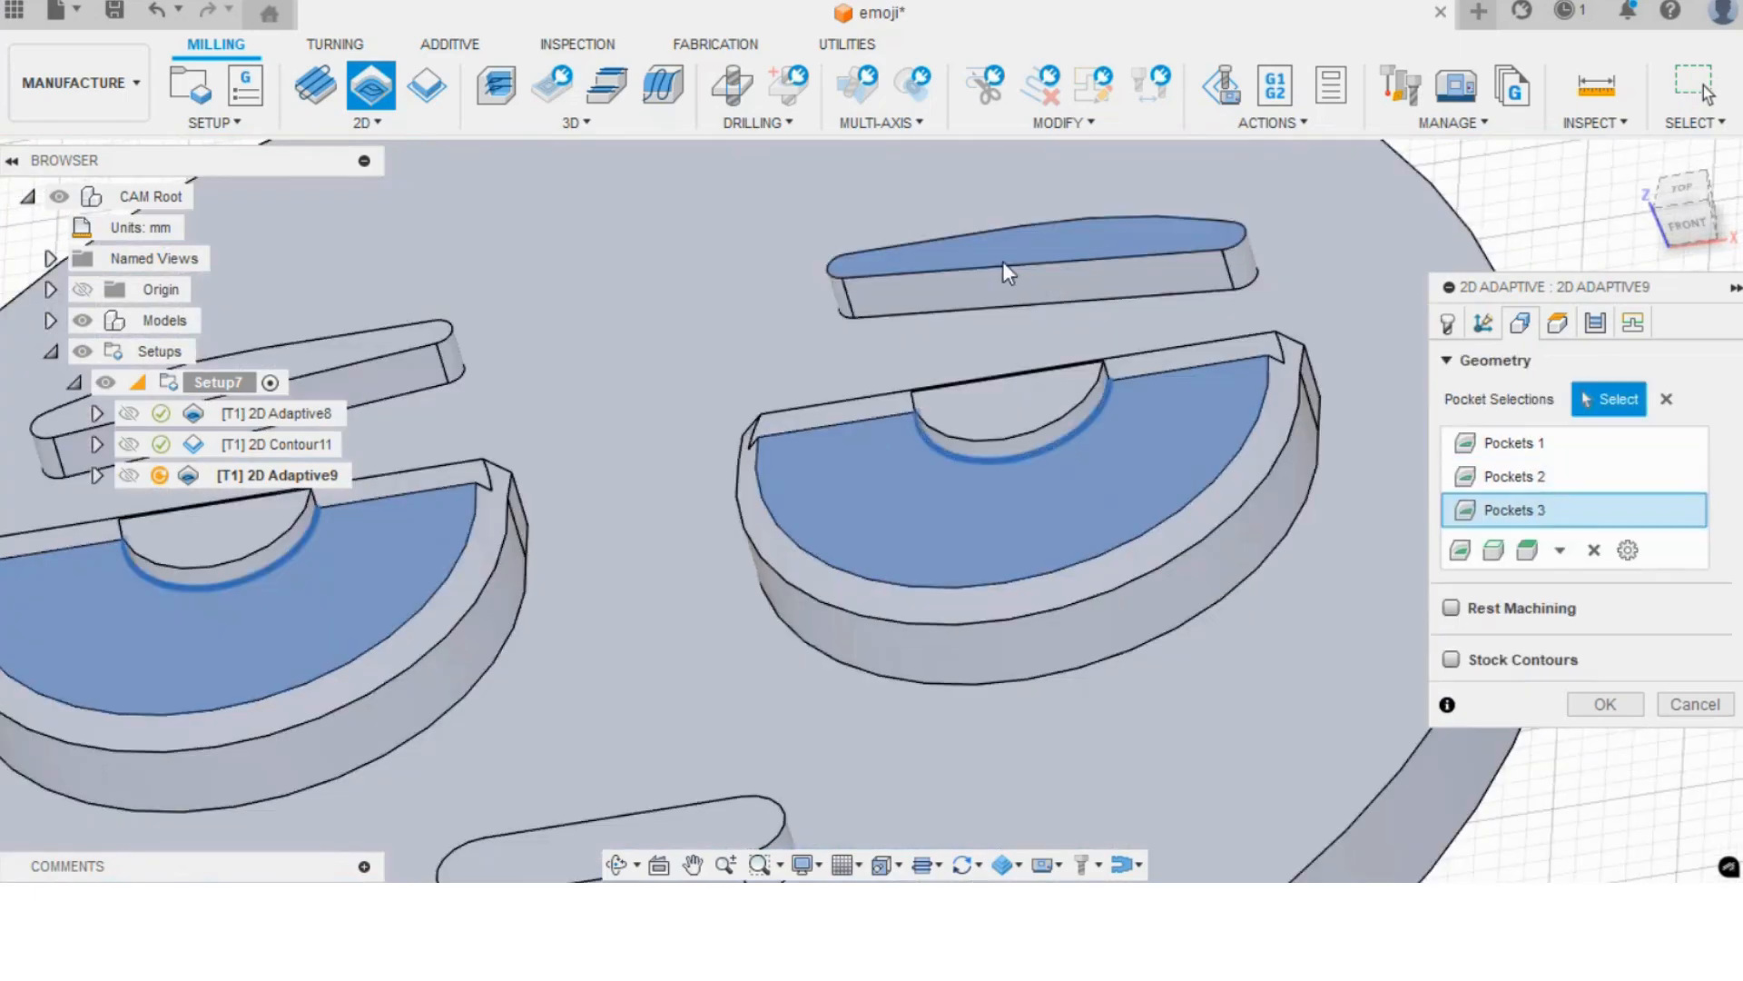
pyautogui.click(390, 345)
pyautogui.scroll(-3, 659, 470)
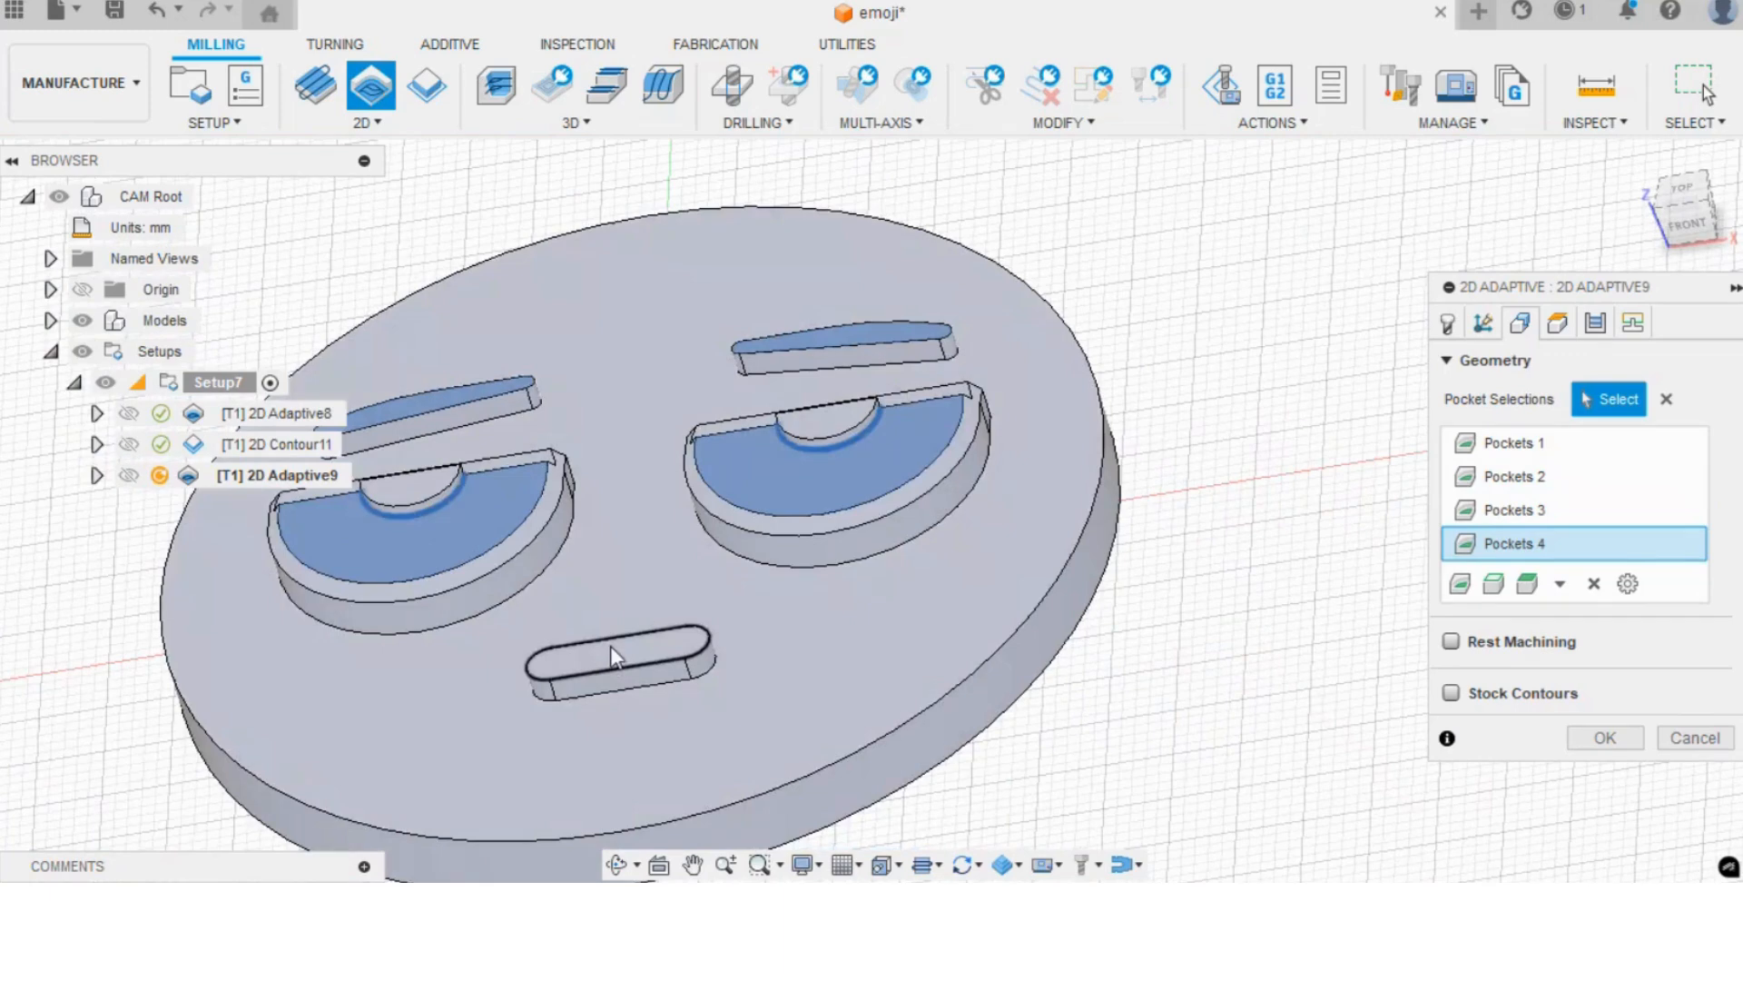
pyautogui.click(622, 657)
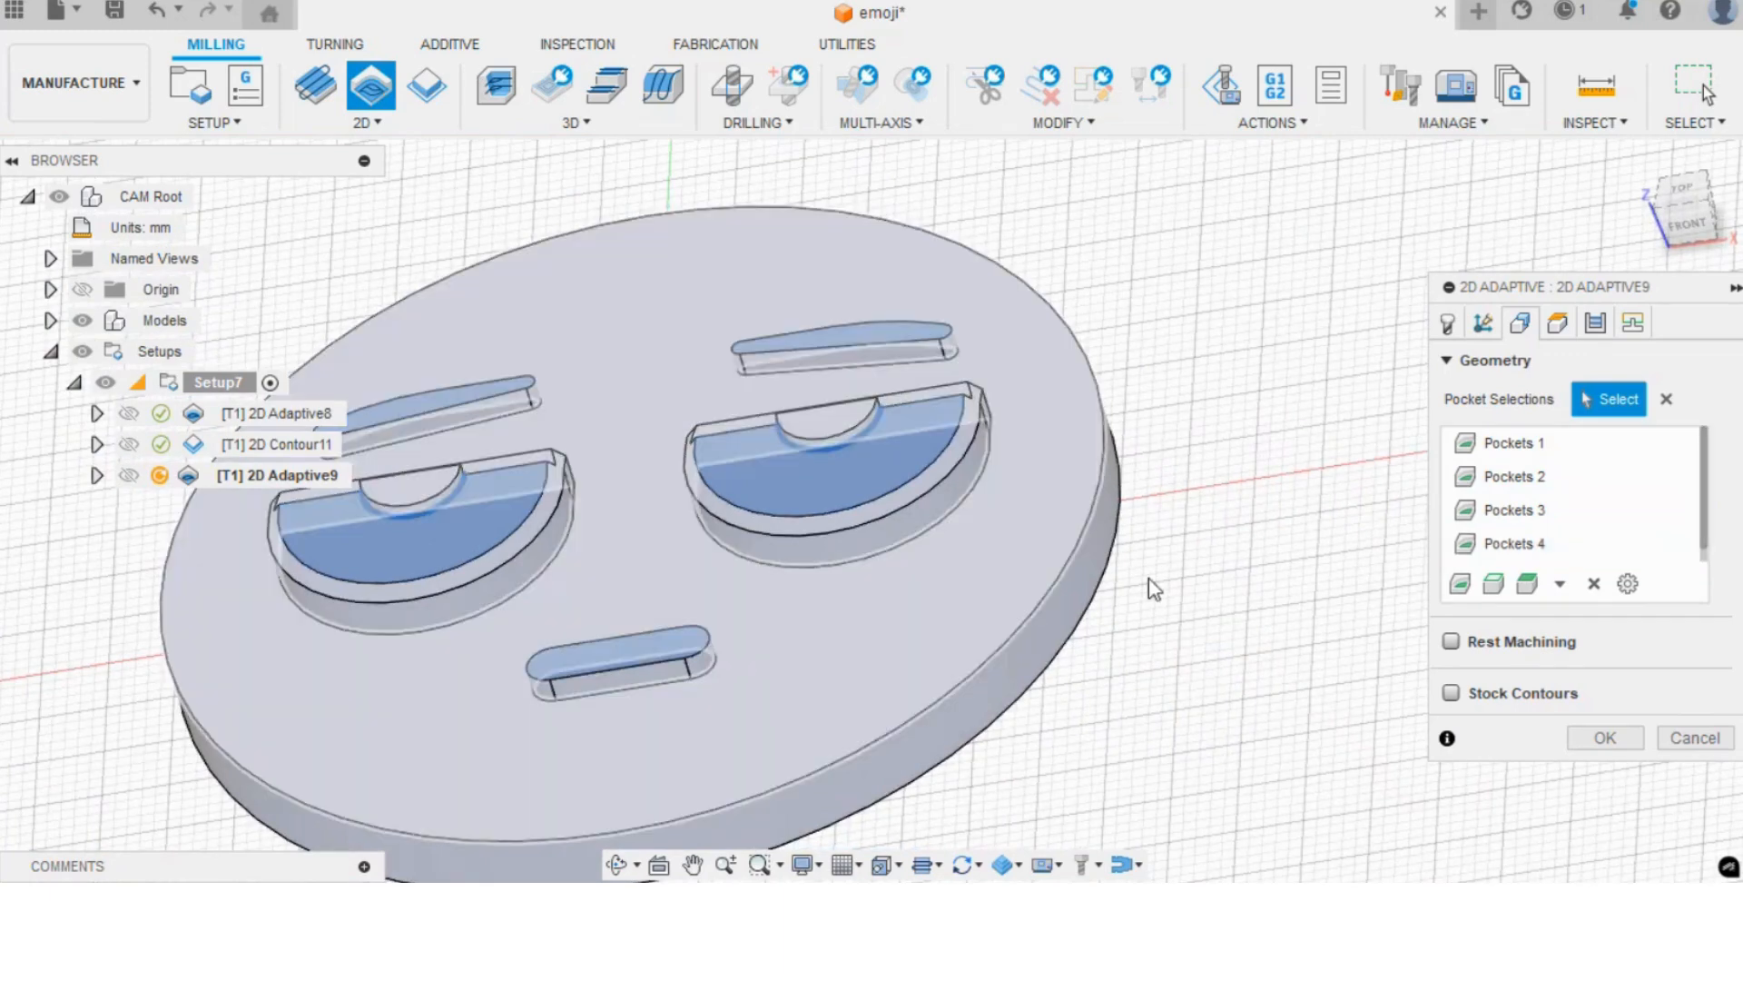
# - Set the adaptive passes to a 0.3 mm optimal load, disable Stock to Leave and enable Smoothing
pyautogui.click(1558, 323)
pyautogui.click(1605, 326)
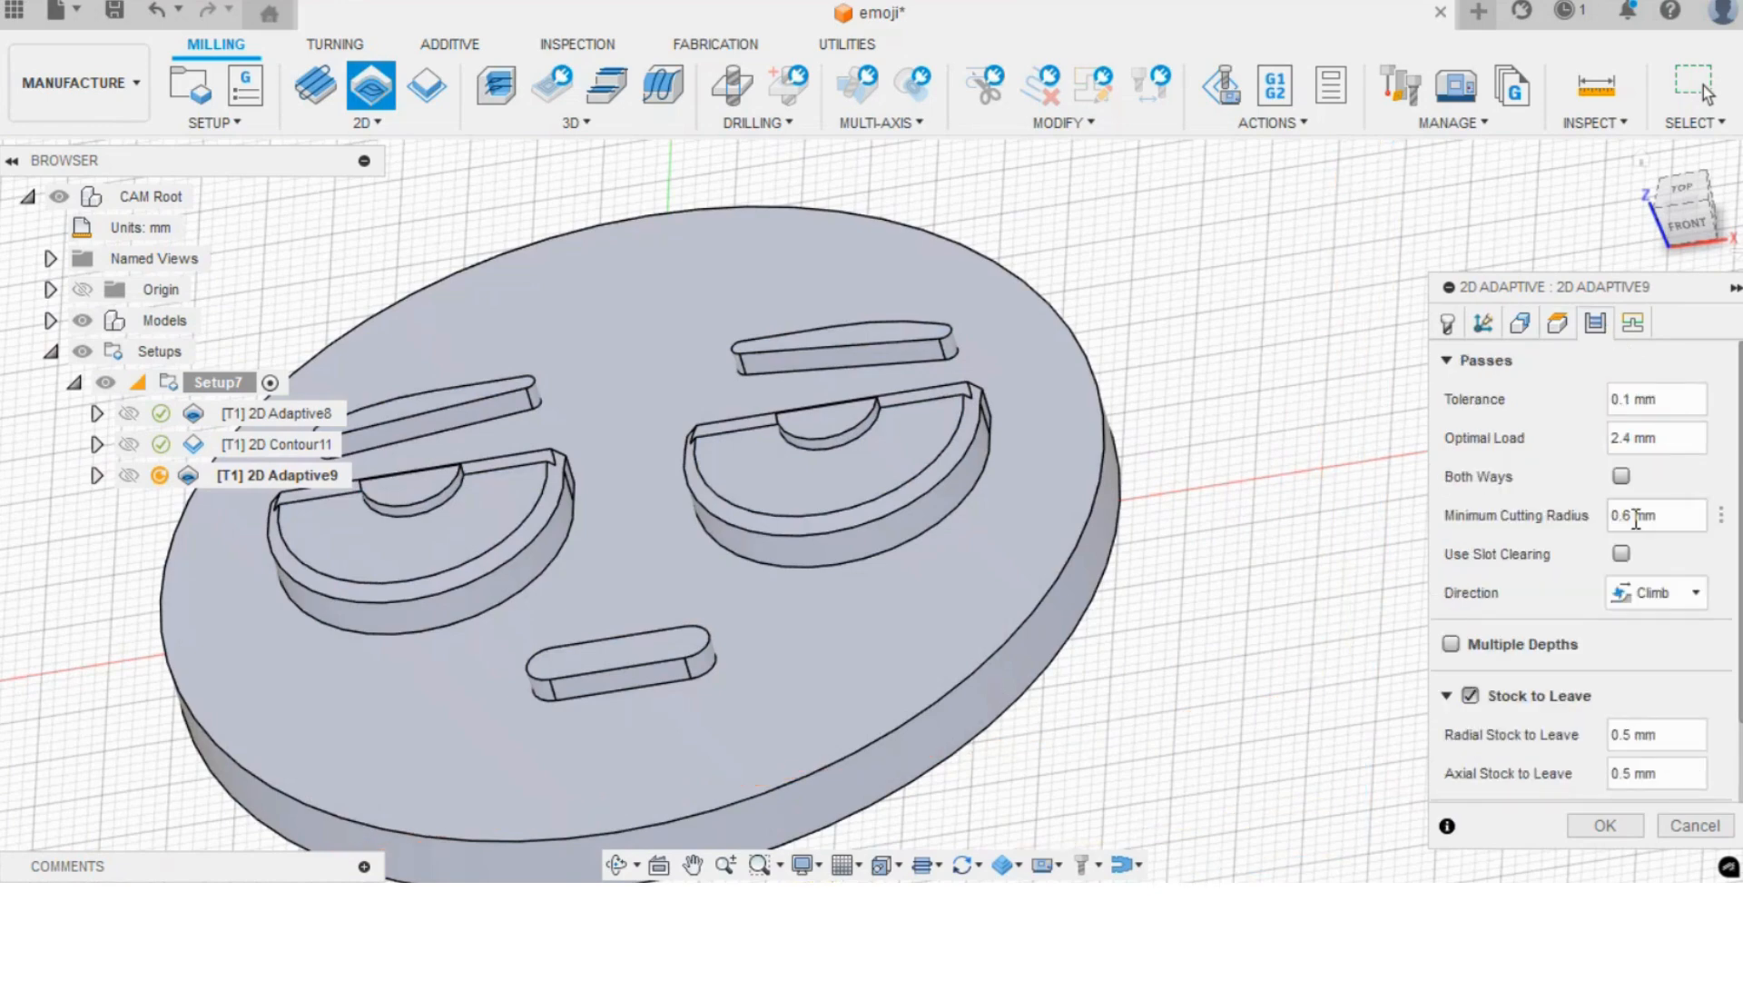
pyautogui.doubleClick(1617, 440)
pyautogui.write('0,3')
pyautogui.scroll(-1, 1644, 663)
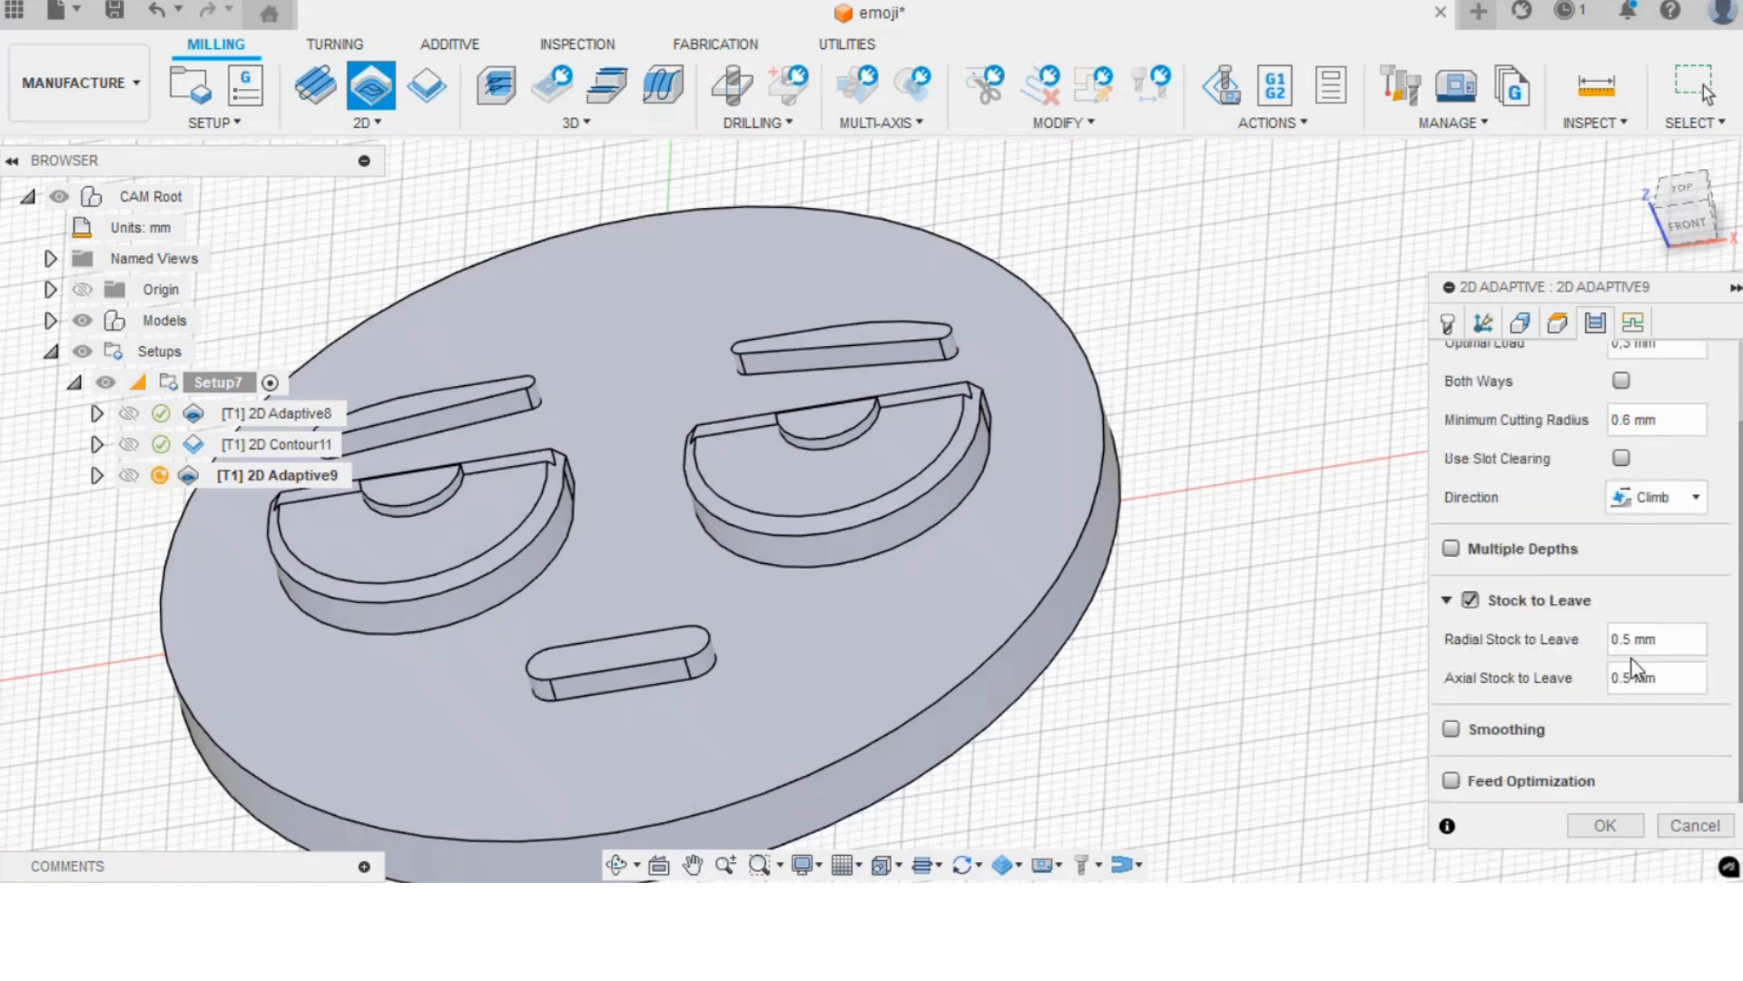
pyautogui.click(1470, 600)
pyautogui.click(1451, 729)
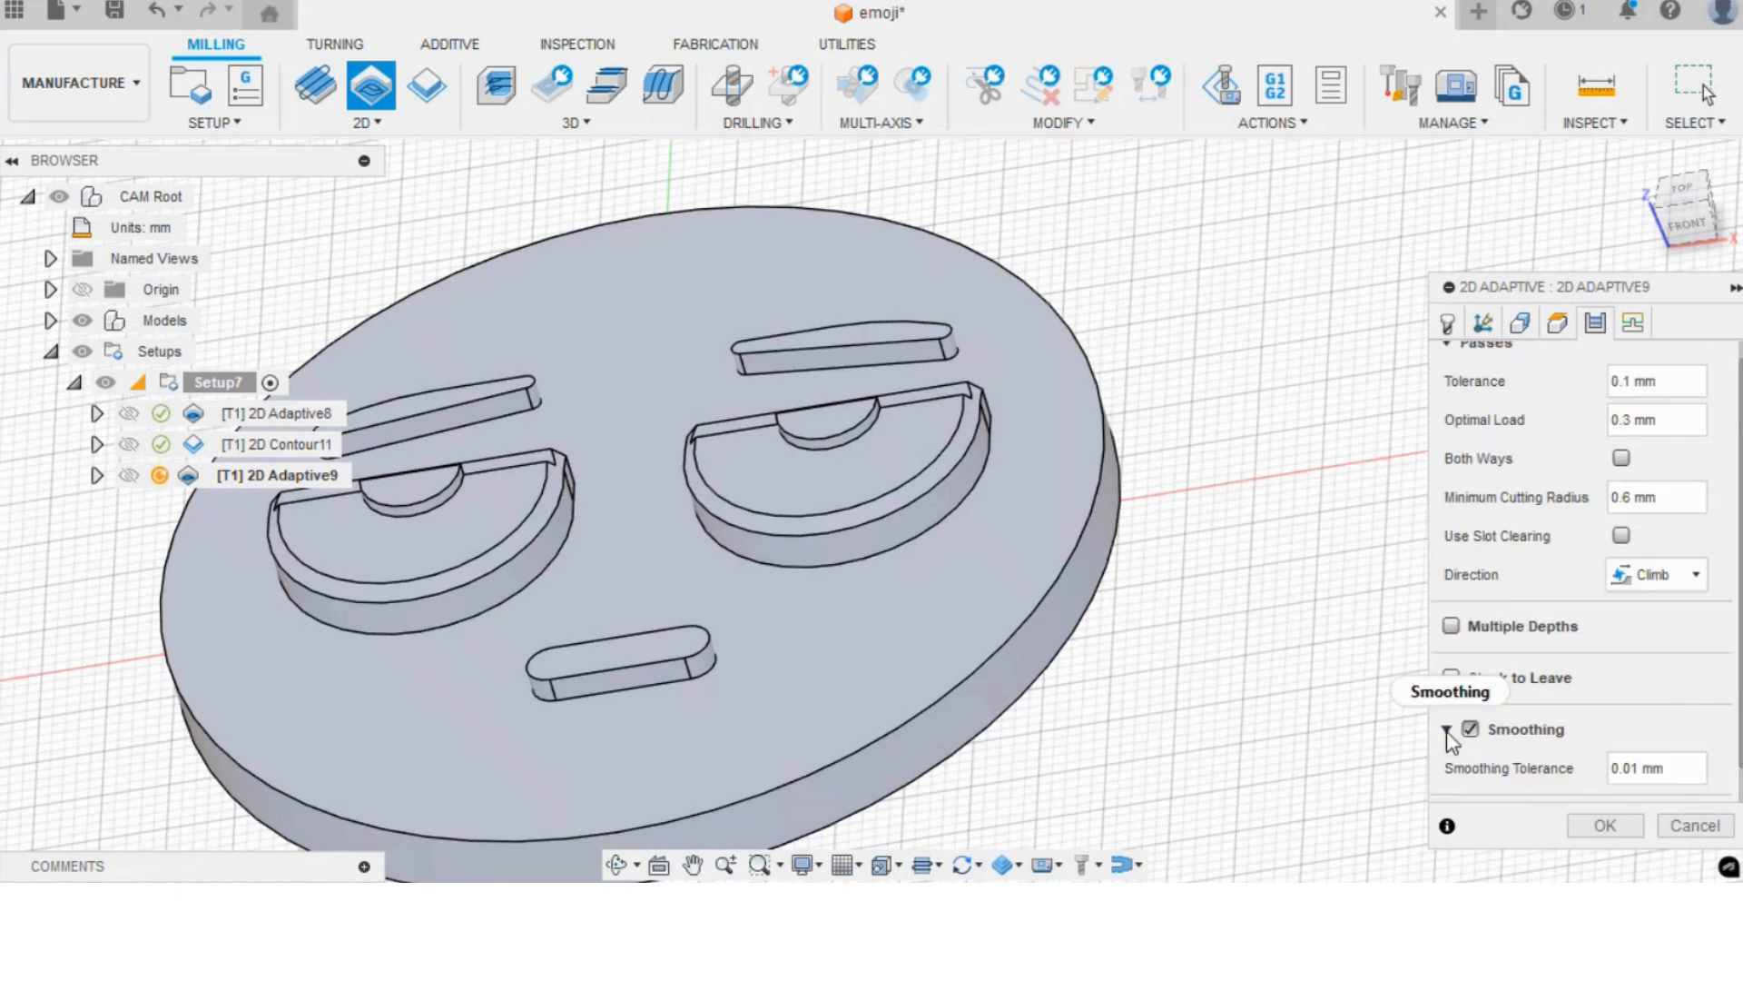
pyautogui.scroll(-1, 1573, 718)
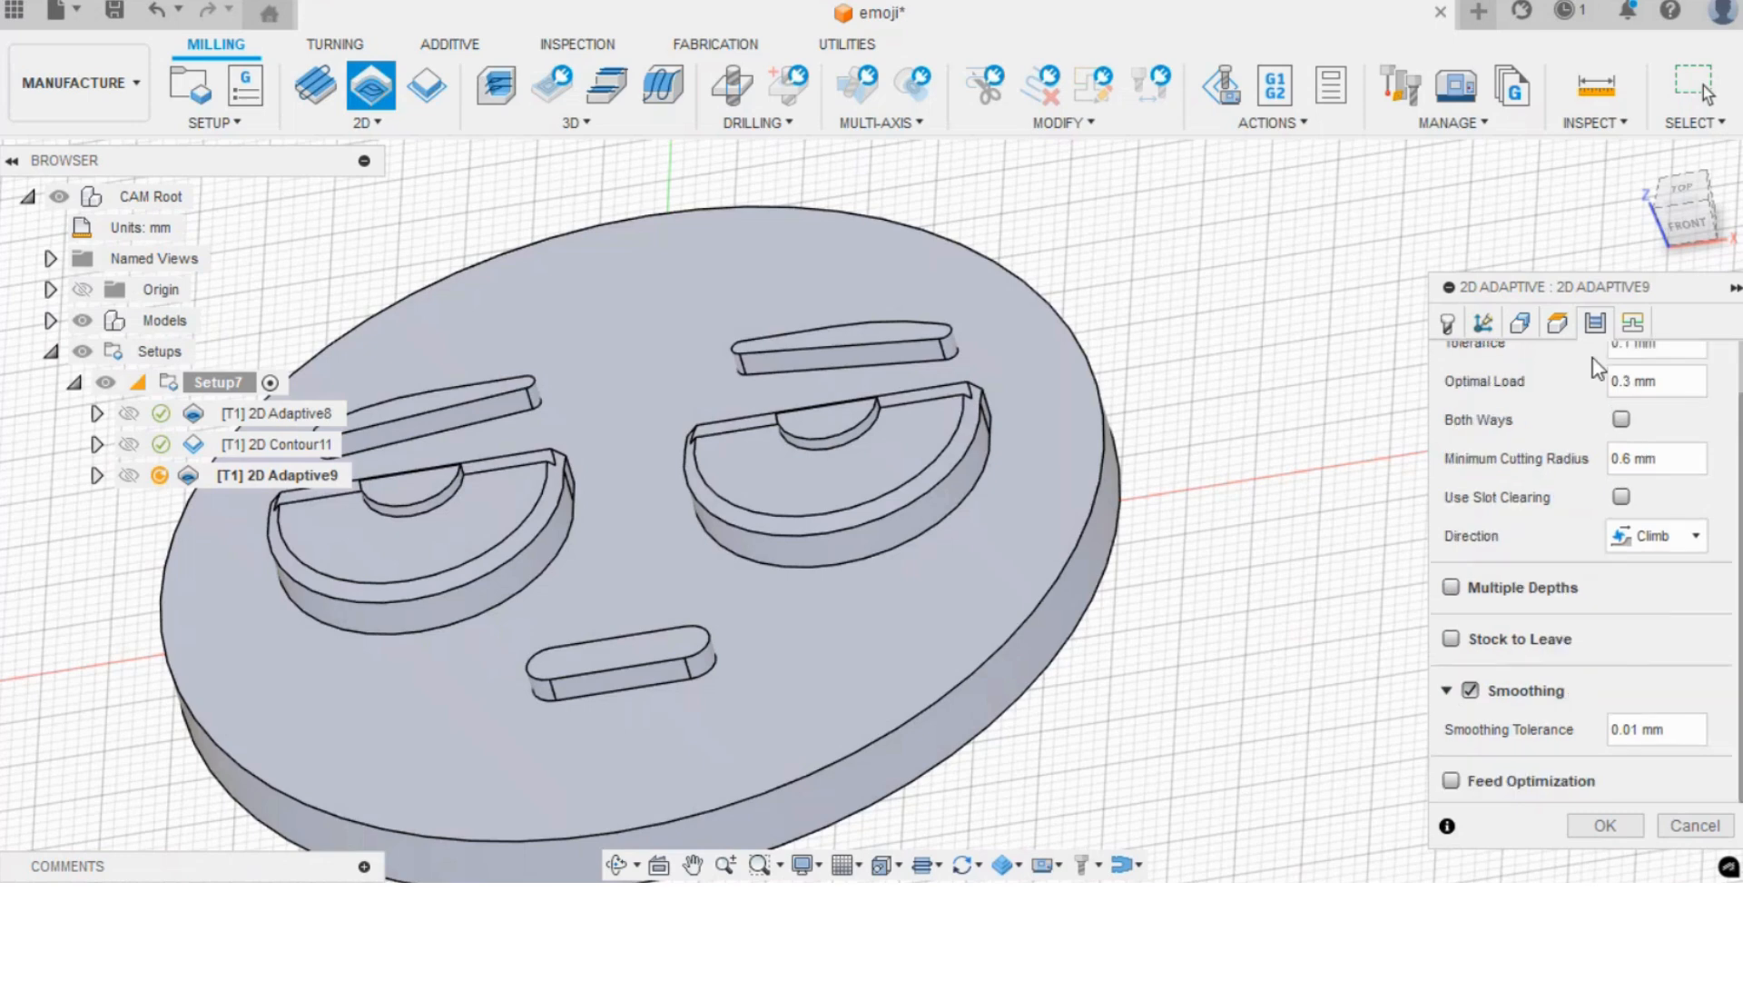
# - Generate the second adaptive toolpath and inspect its passes over the eyes and eyebrows
pyautogui.click(1557, 322)
pyautogui.click(1632, 322)
pyautogui.scroll(1, 1518, 554)
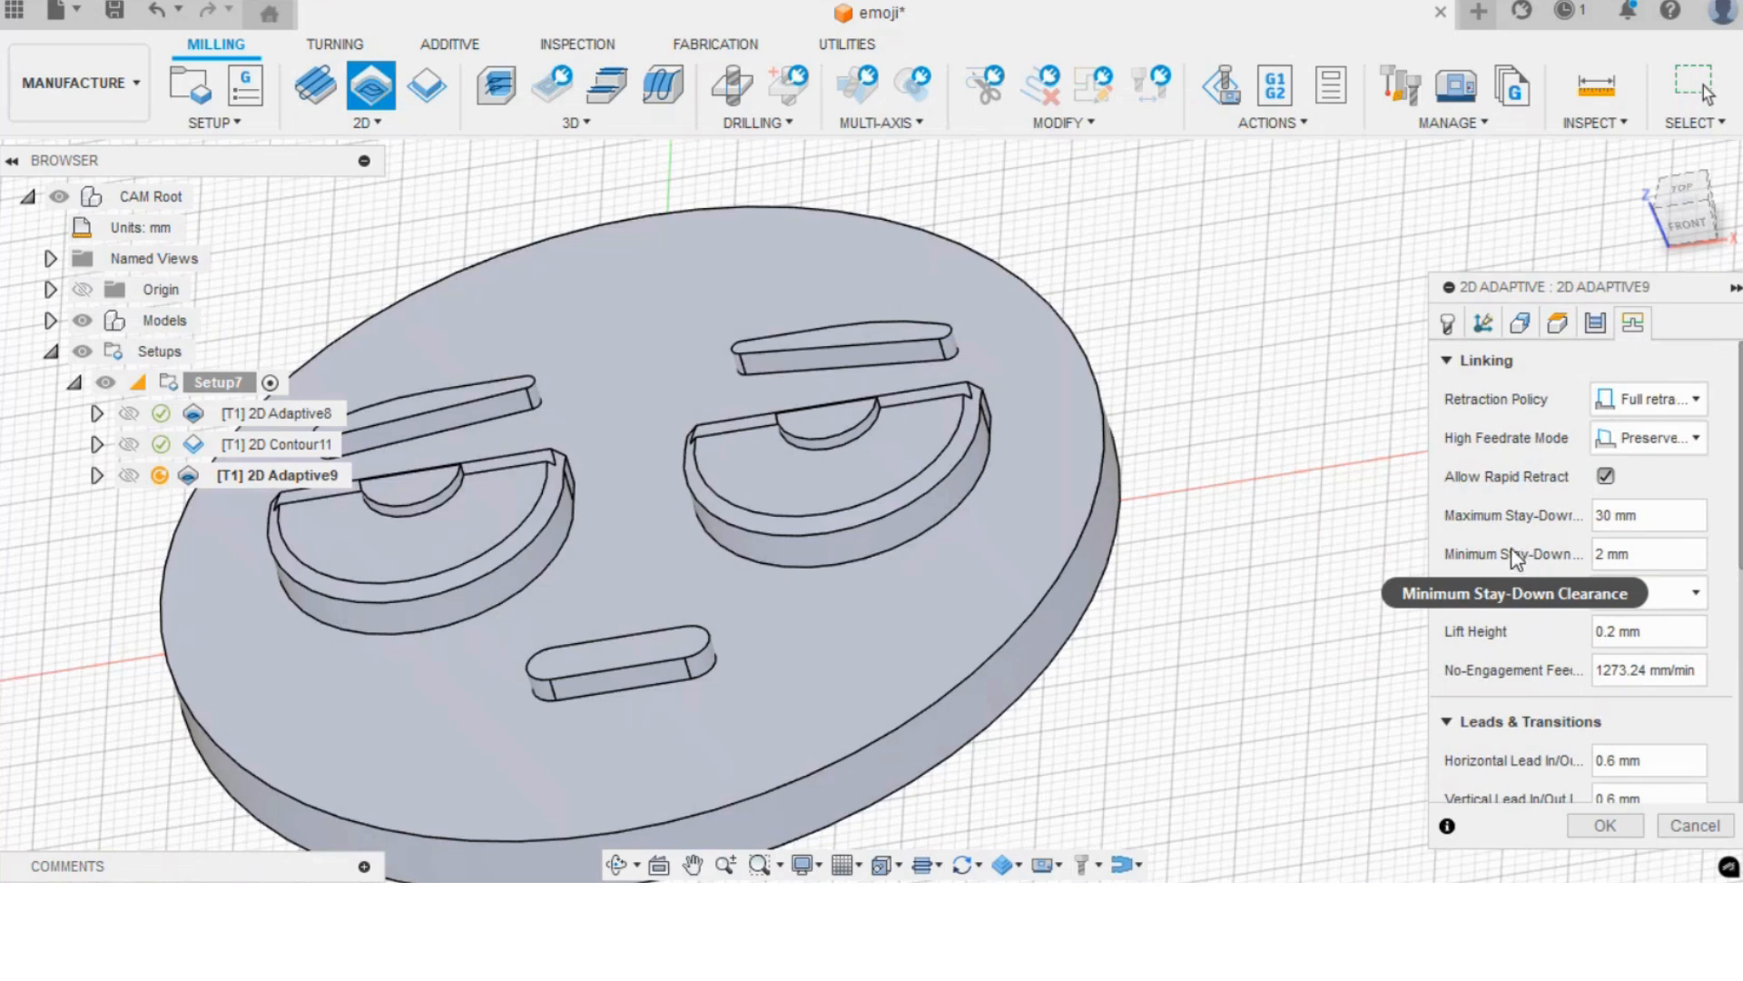
pyautogui.click(1605, 825)
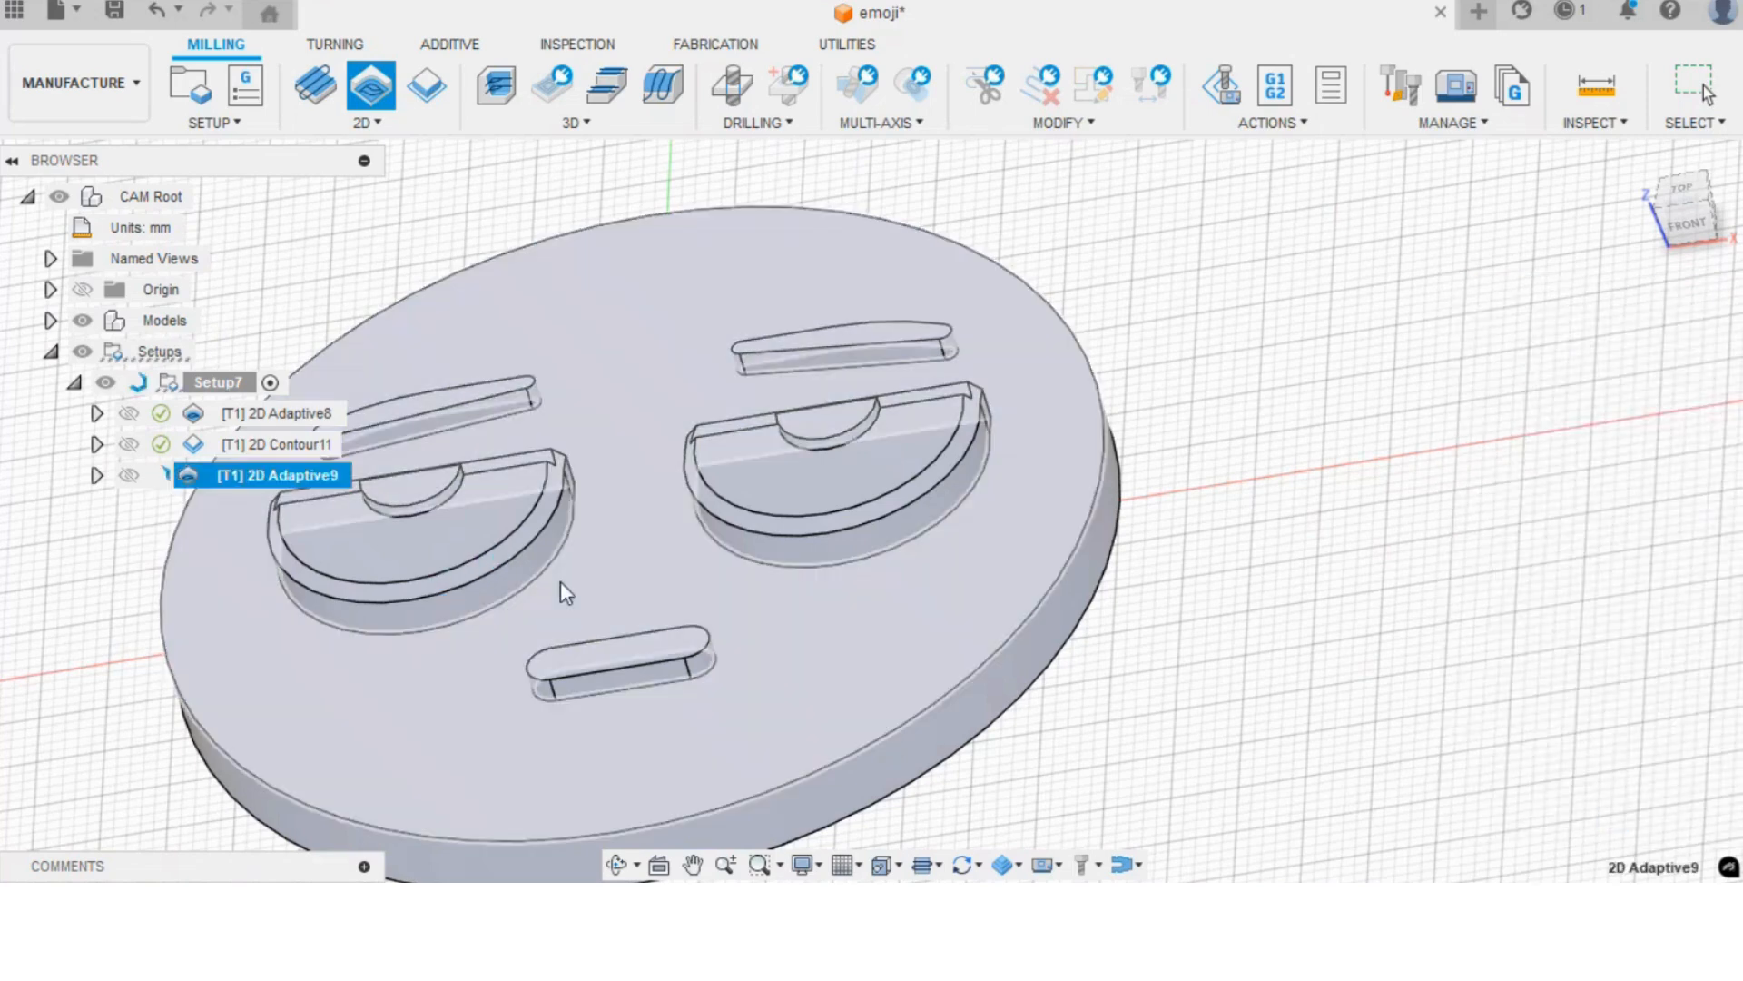
pyautogui.scroll(-3, 363, 623)
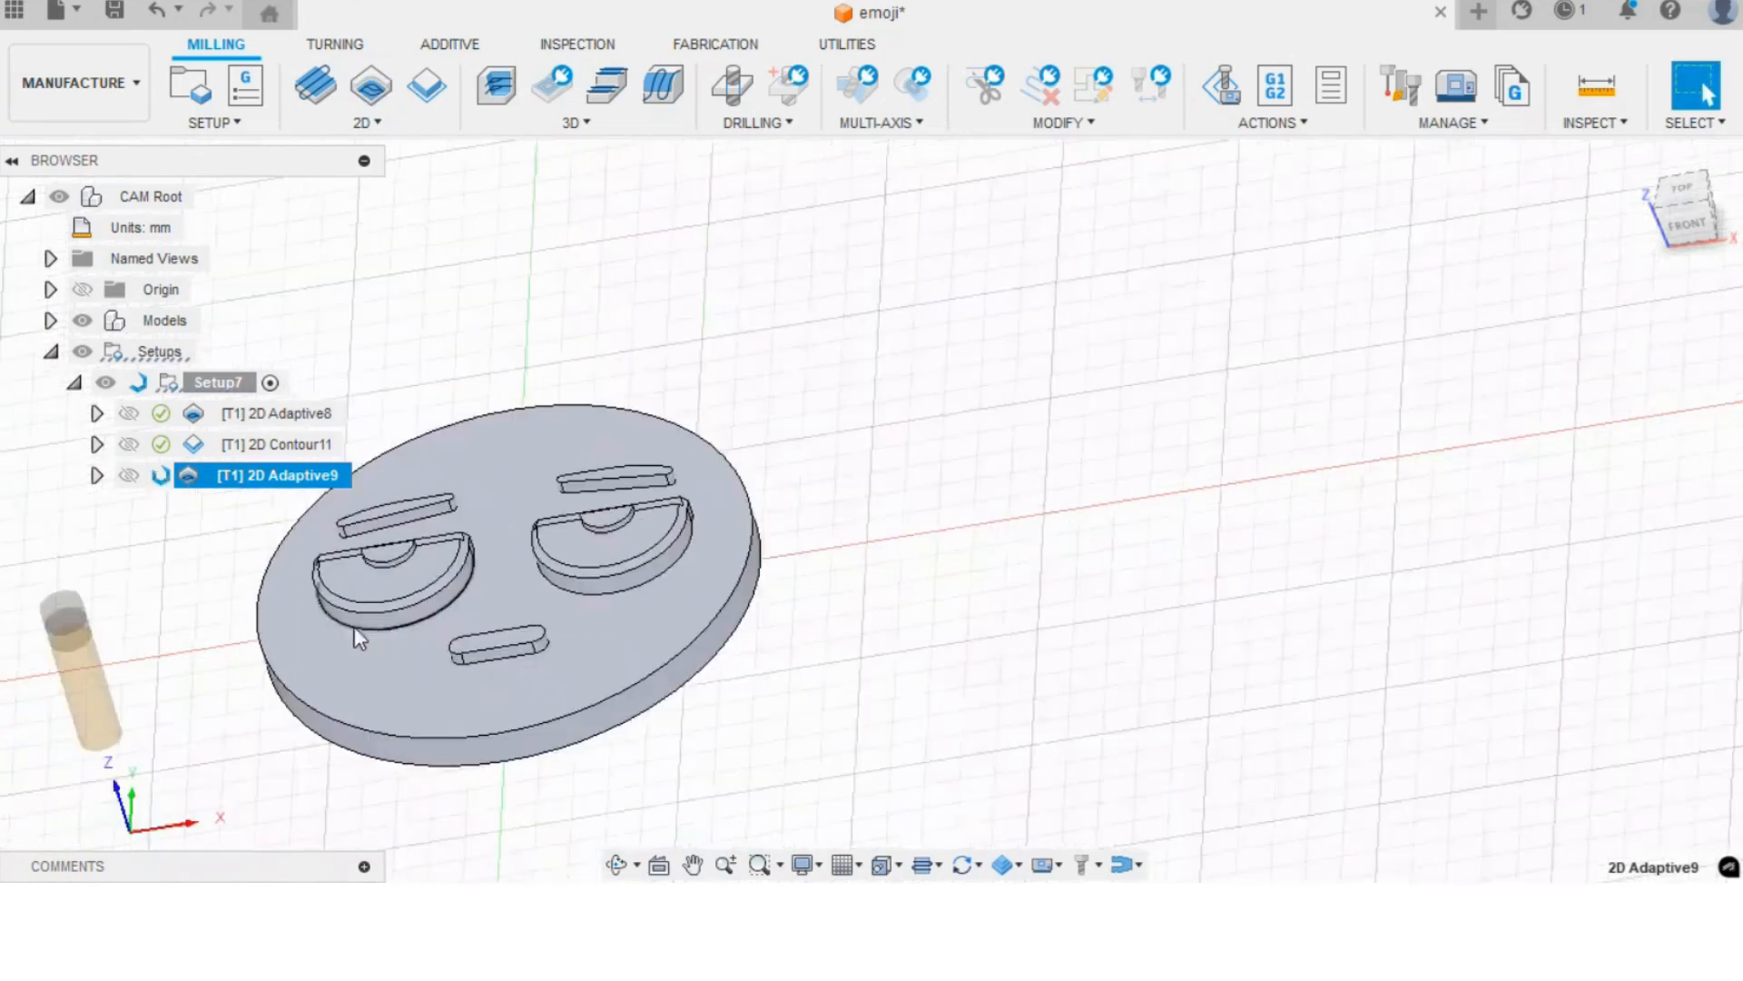
pyautogui.scroll(2, 320, 610)
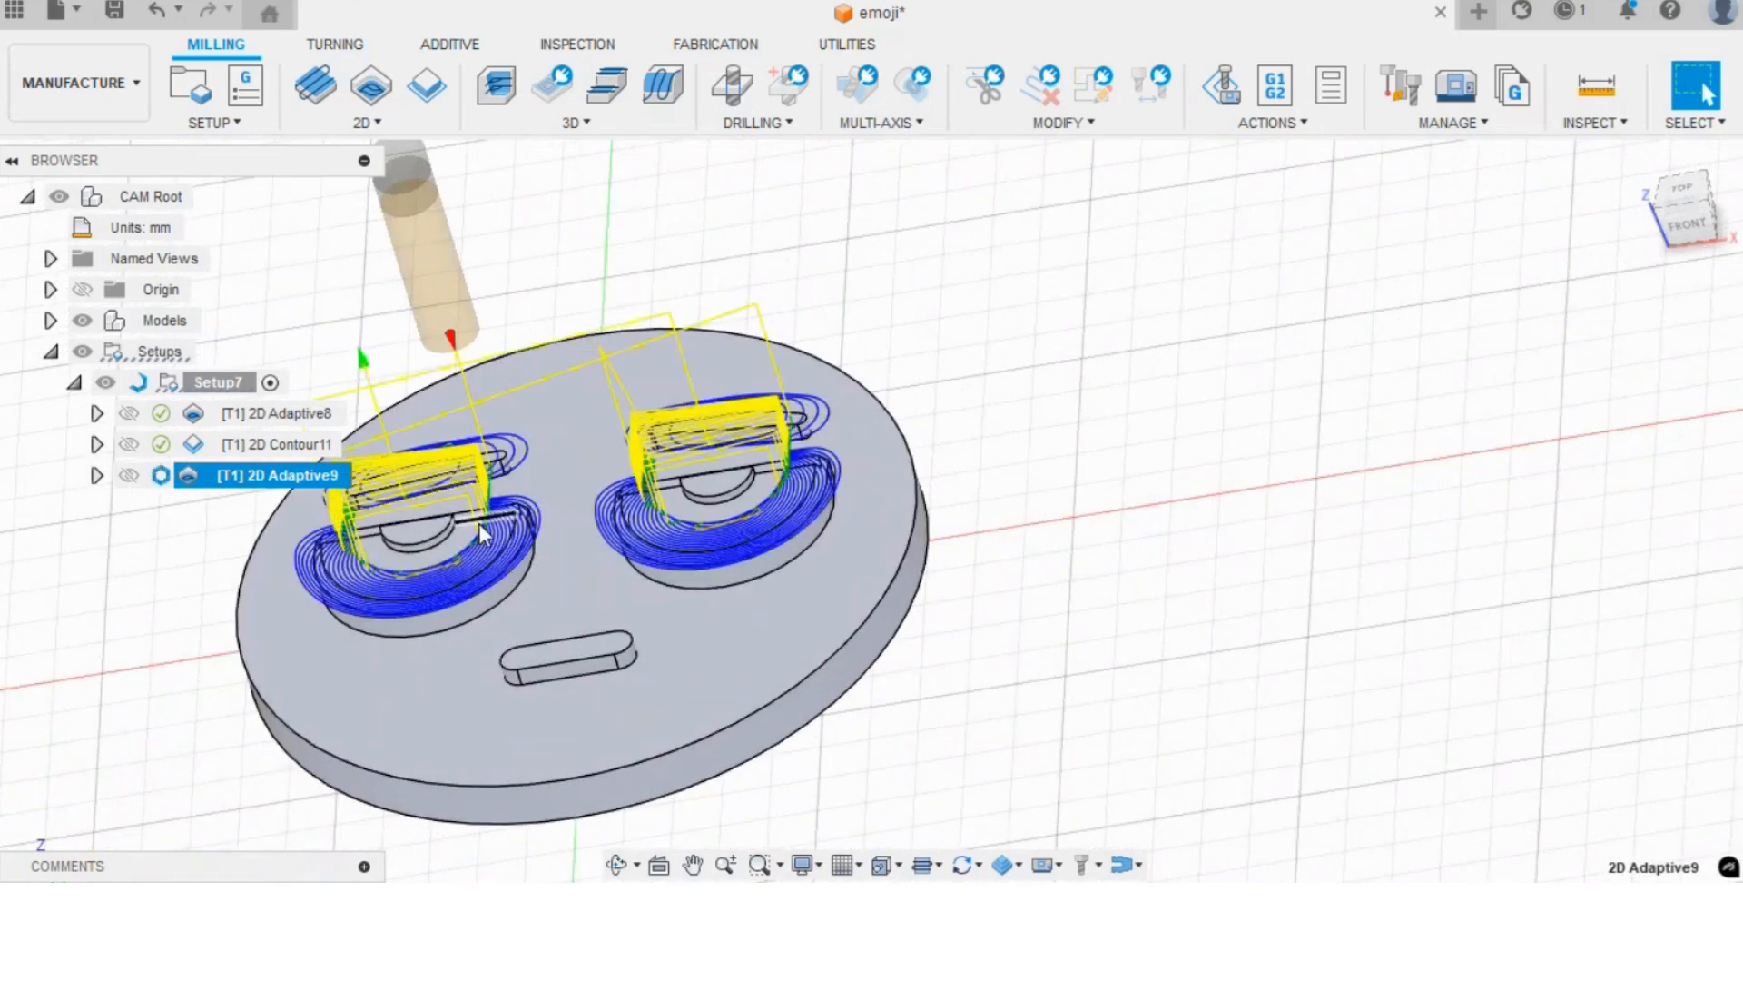
pyautogui.scroll(3, 495, 531)
pyautogui.scroll(2, 609, 452)
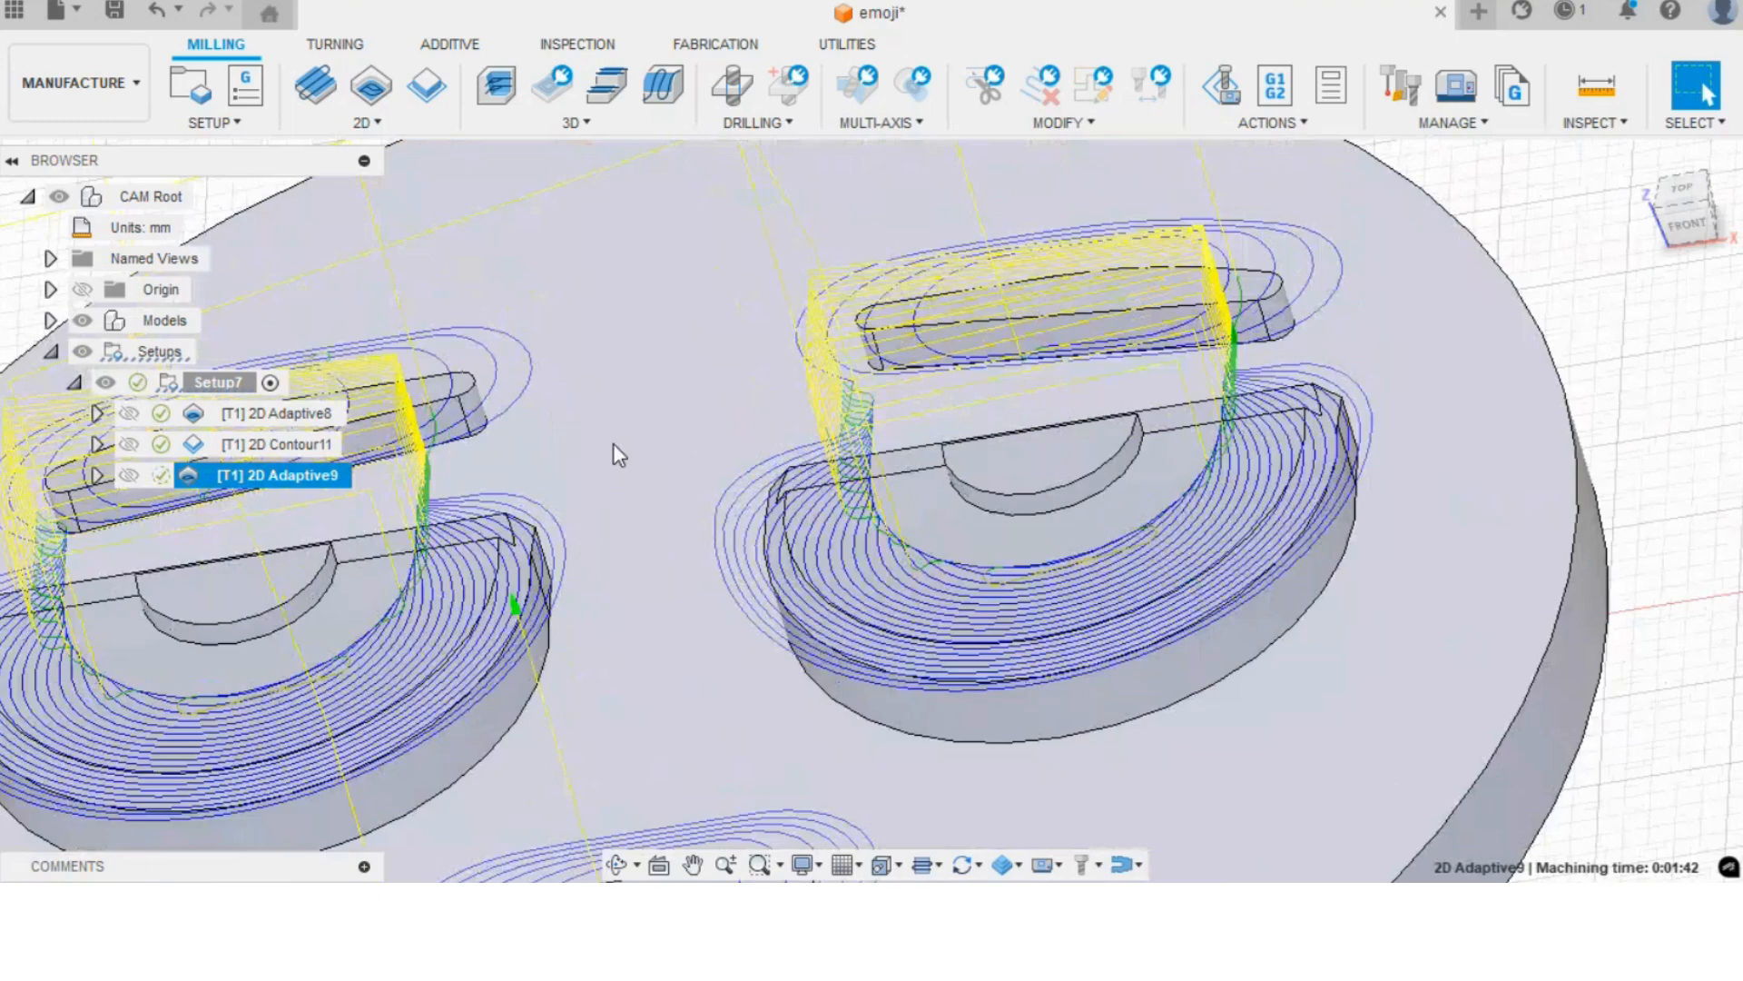
pyautogui.keyDown('shift'); pyautogui.moveTo(614, 440); pyautogui.dragTo(590, 506, button='middle'); pyautogui.keyUp('shift')
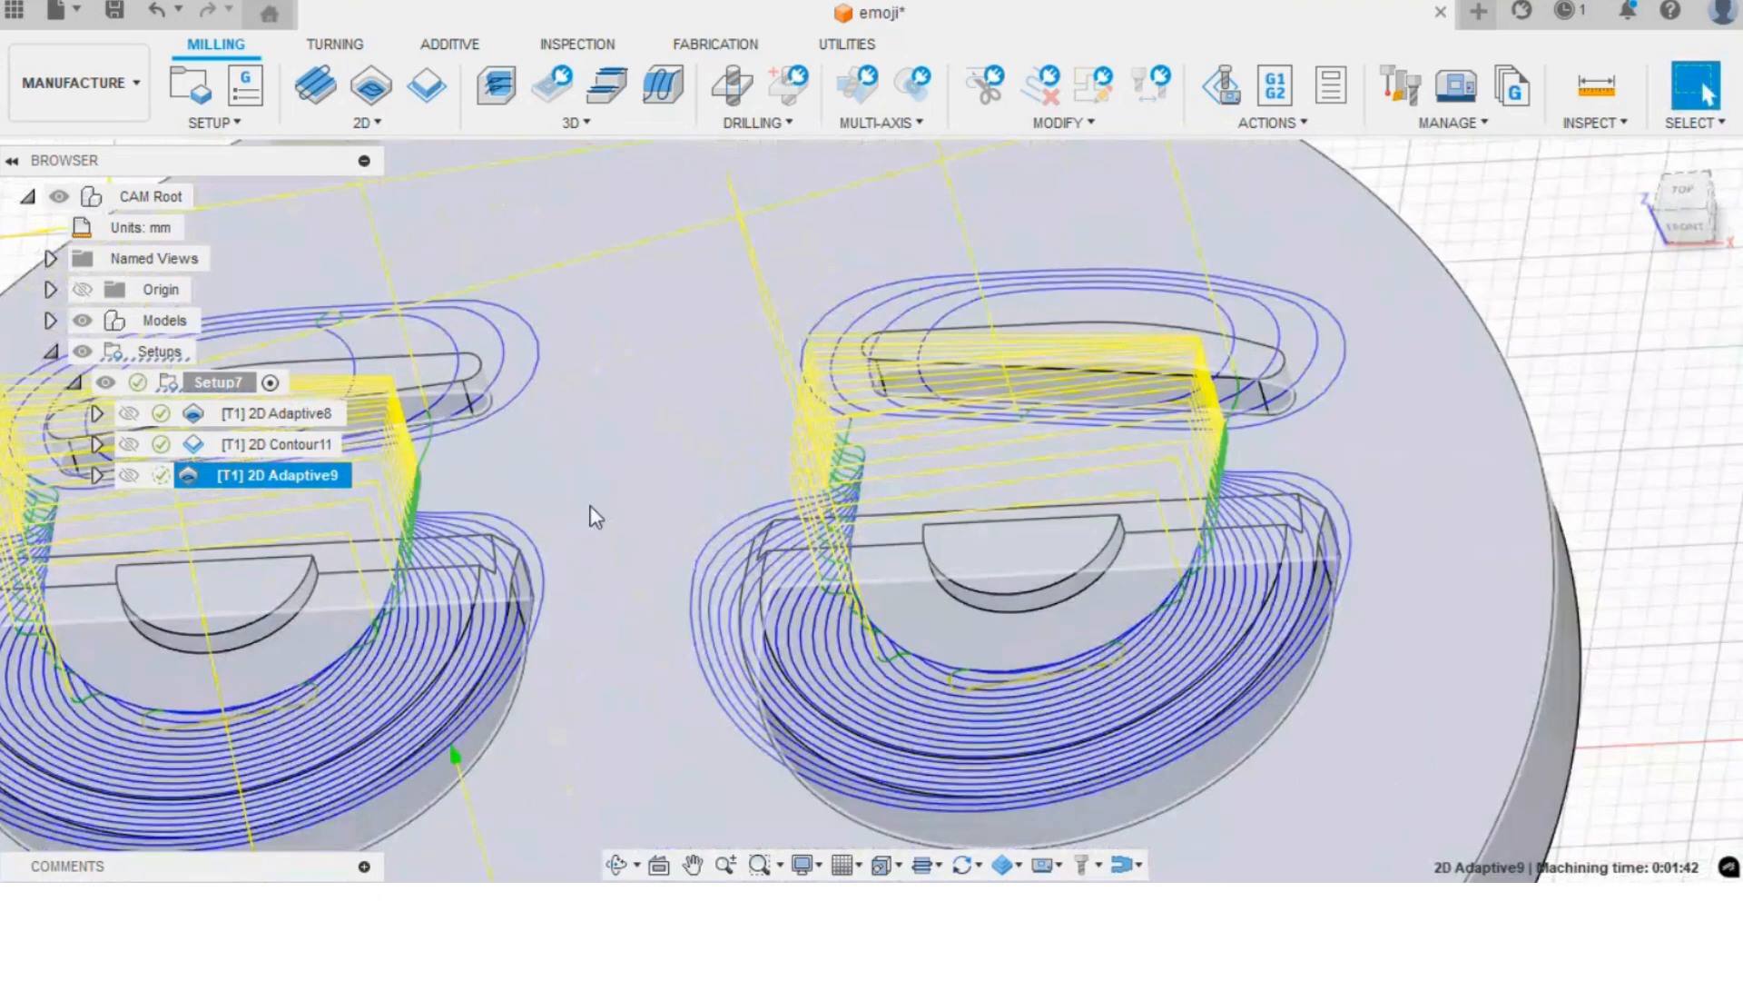
pyautogui.scroll(-3, 594, 515)
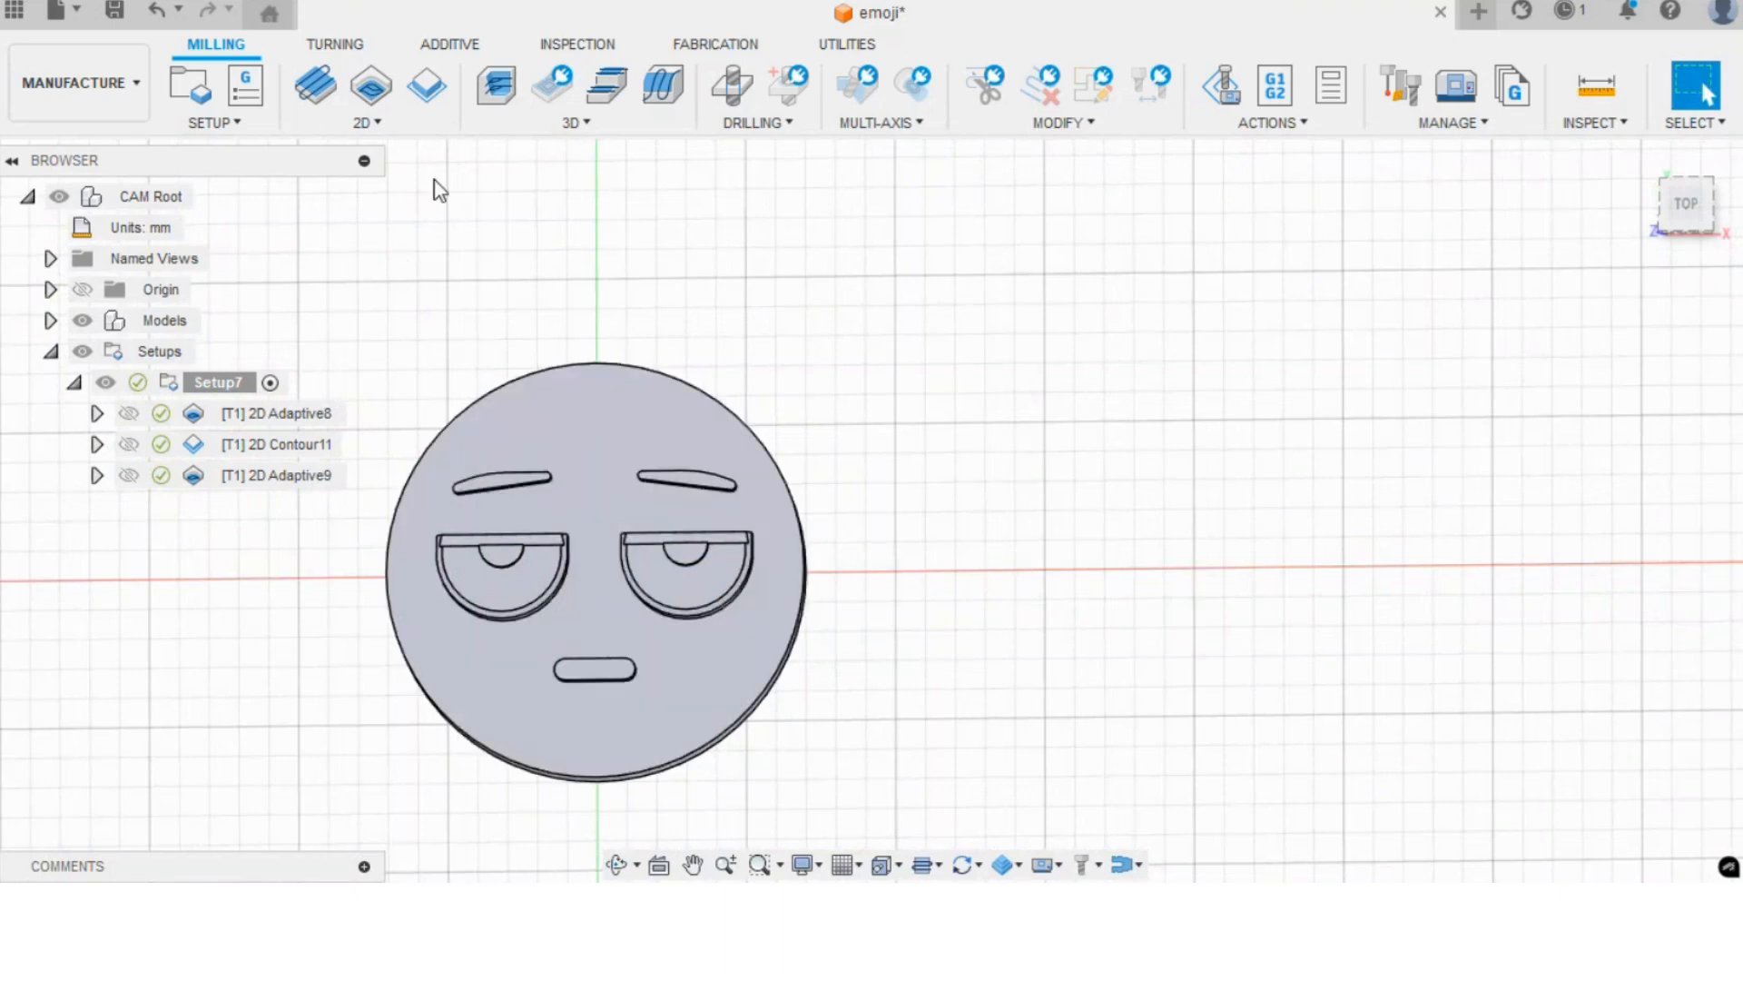
# - Start a second 2D Contour operation with the 6 mm flat end mill and select the disc's bottom outer edge as contour
pyautogui.click(413, 125)
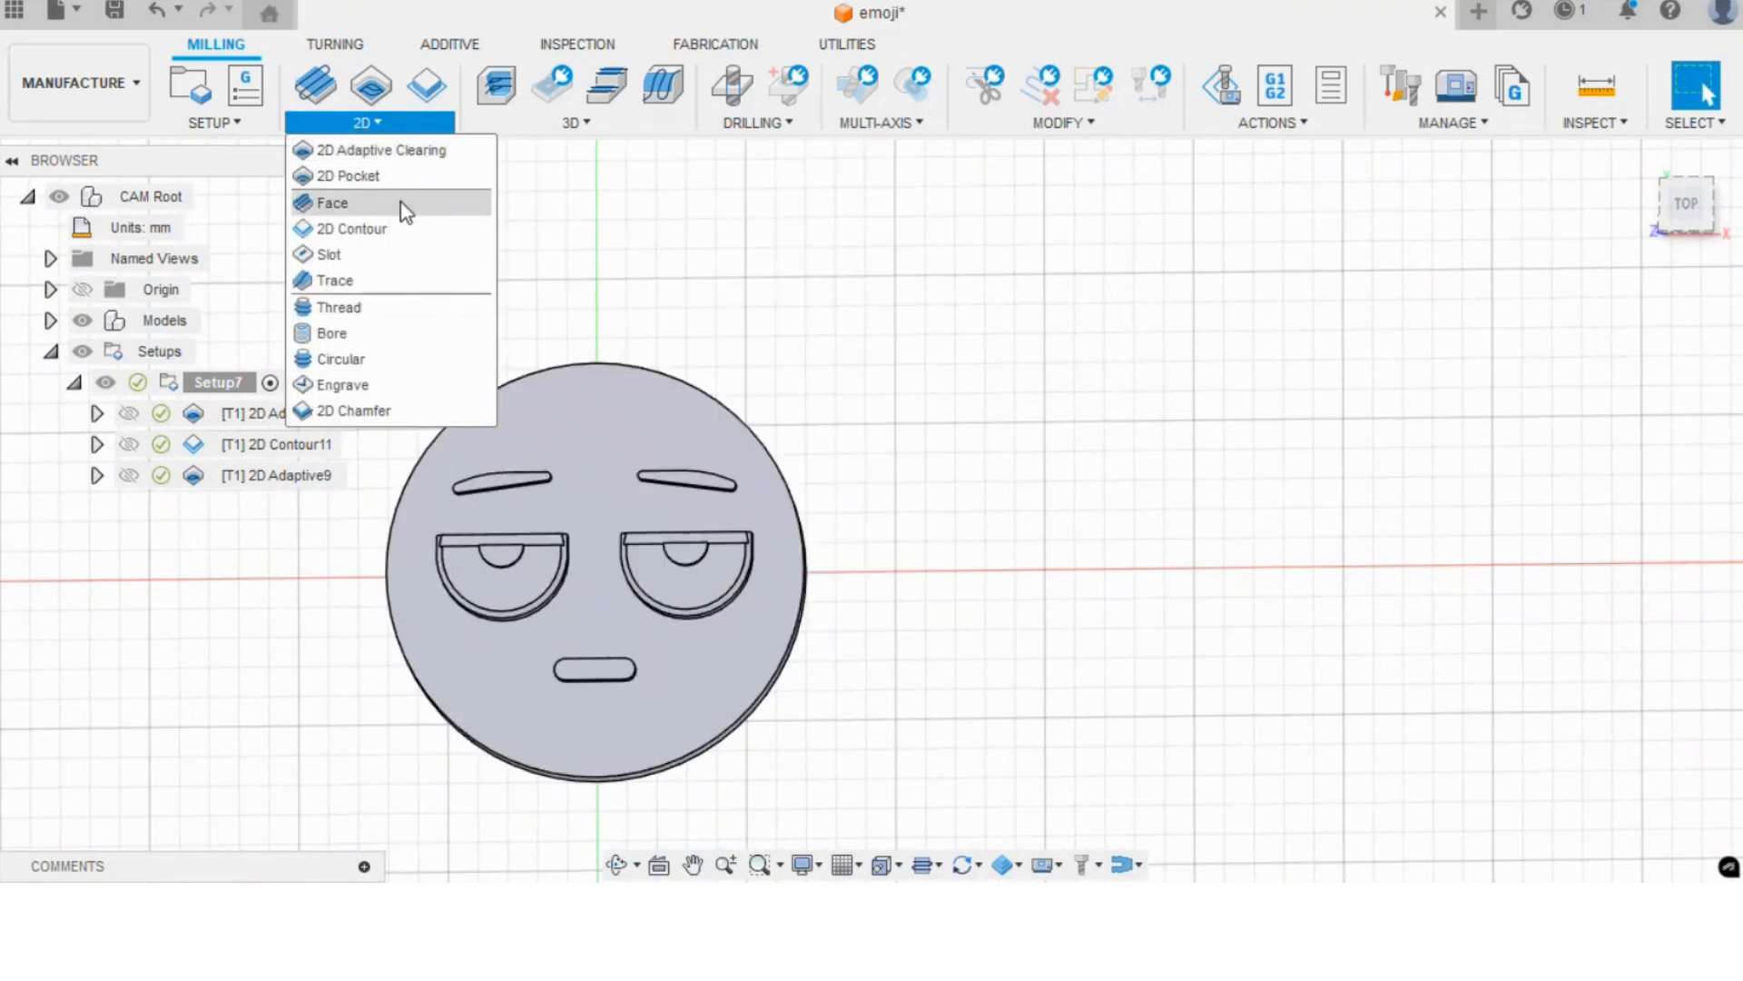
pyautogui.click(572, 243)
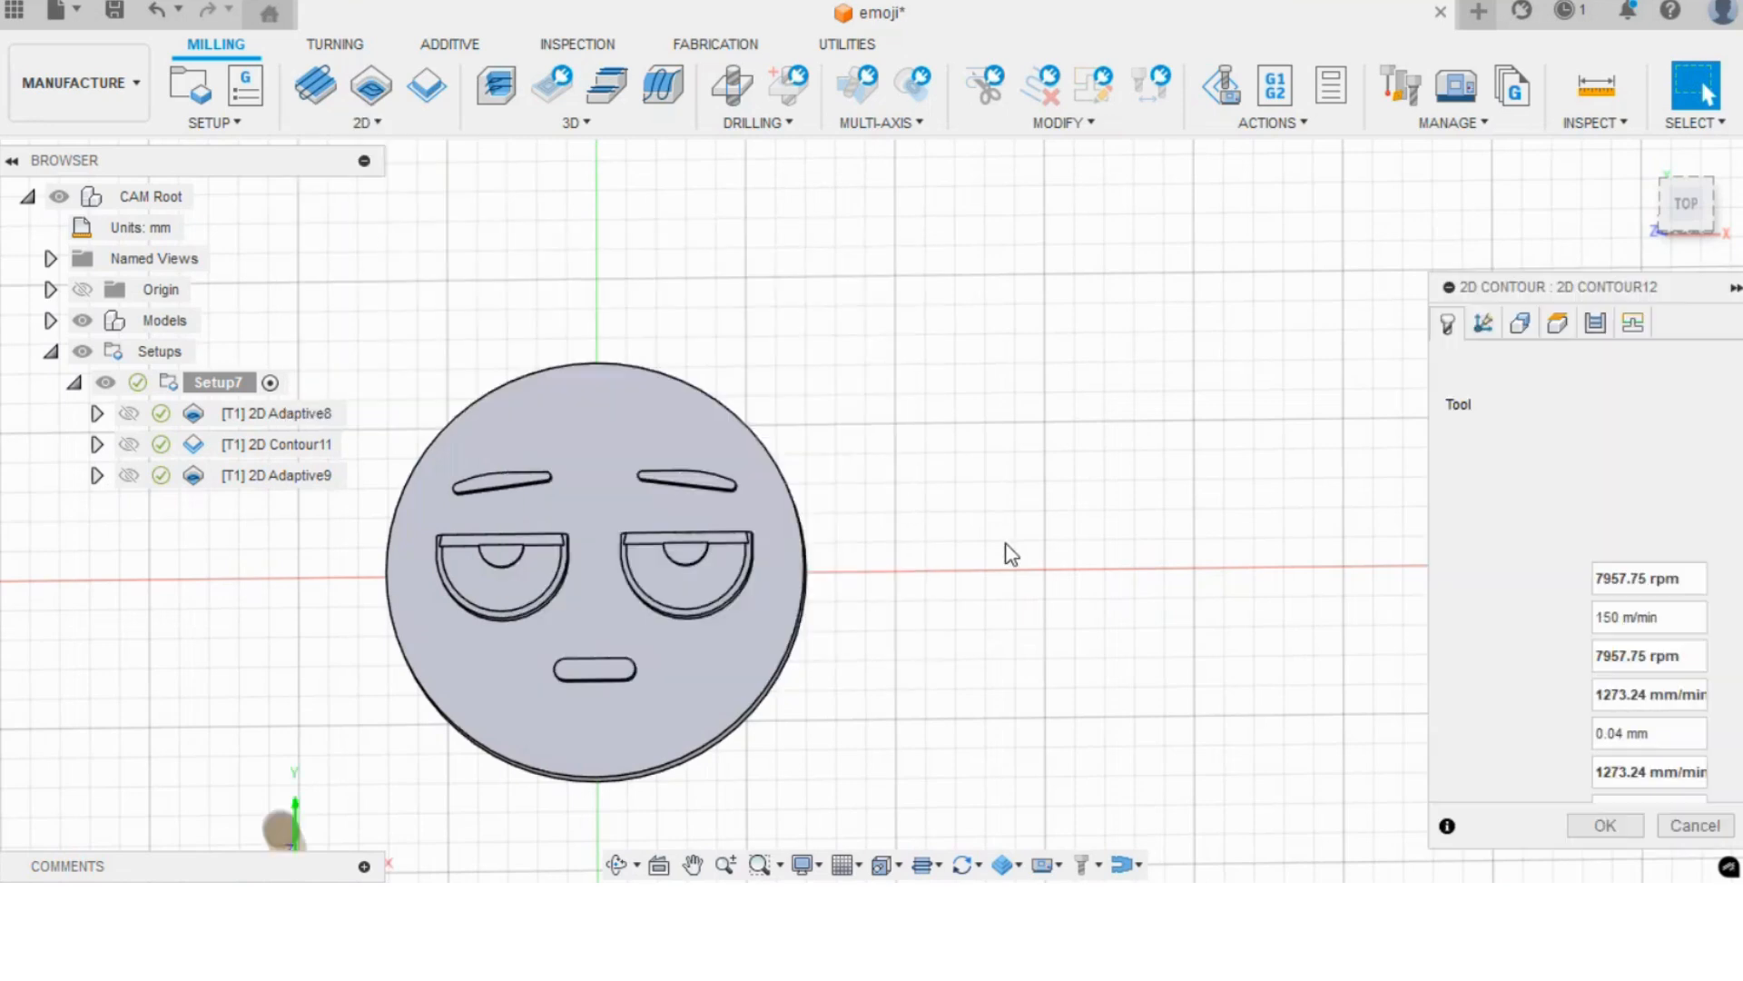
pyautogui.scroll(3, 716, 698)
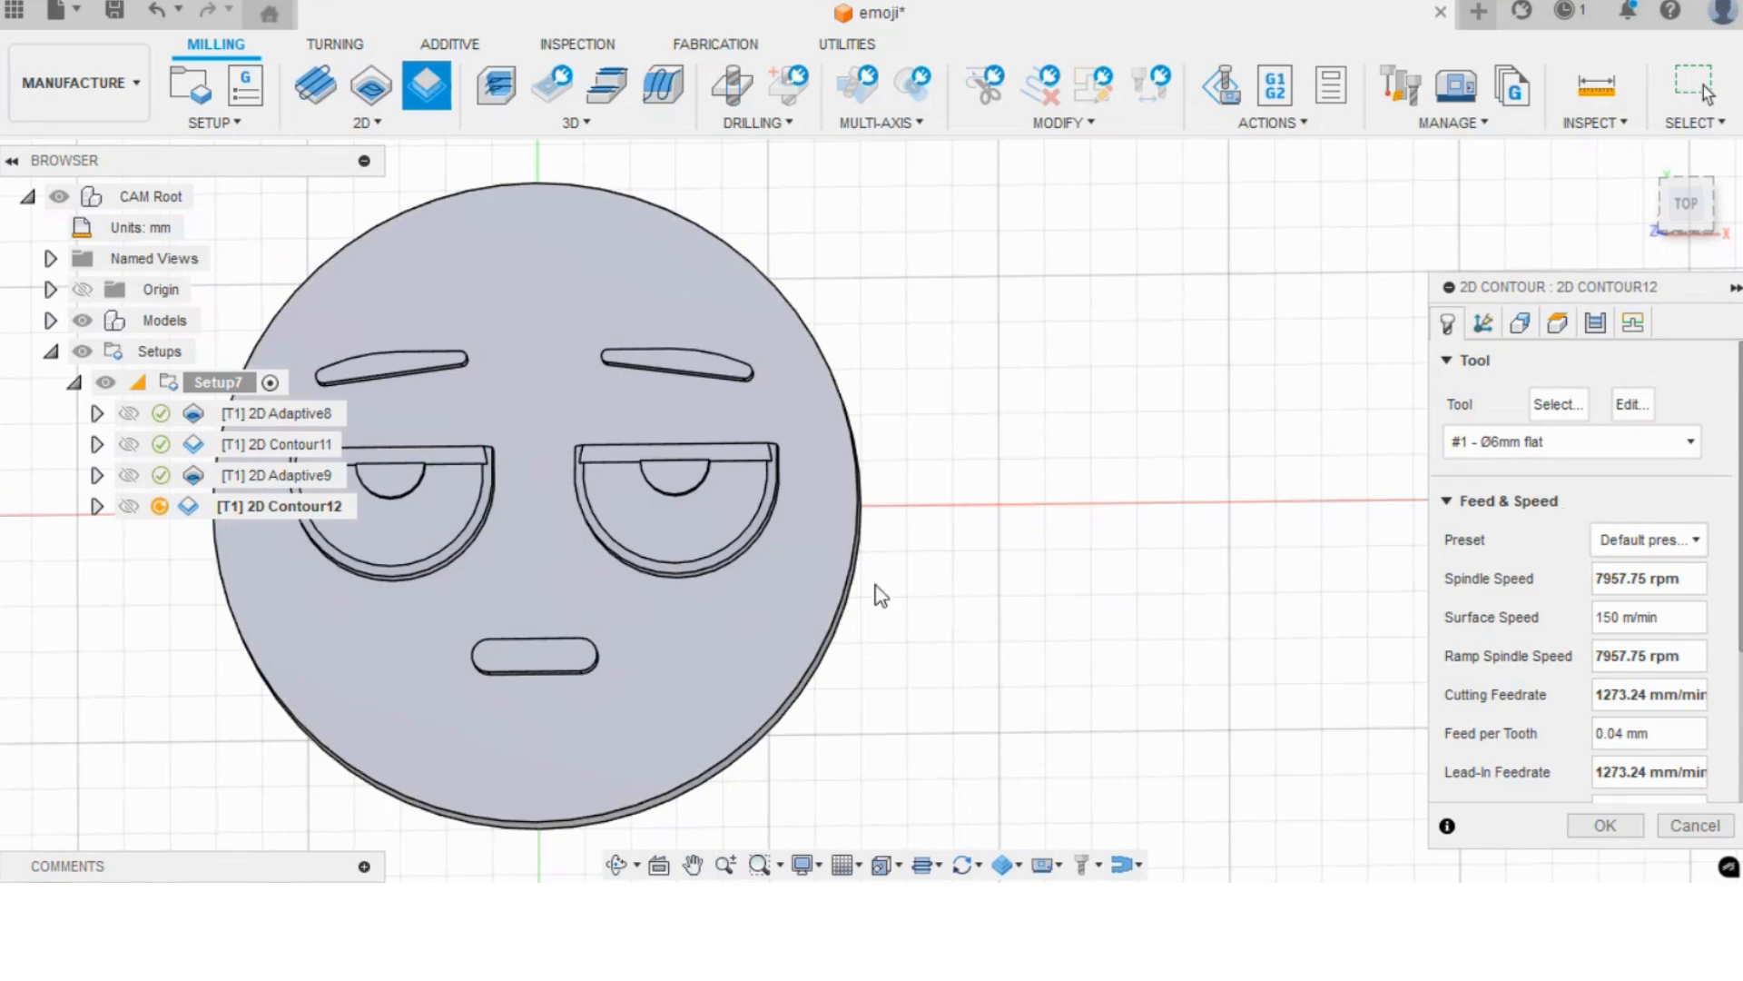
pyautogui.scroll(-2, 435, 667)
pyautogui.keyDown('shift'); pyautogui.moveTo(431, 657); pyautogui.dragTo(418, 588, button='middle'); pyautogui.keyUp('shift')
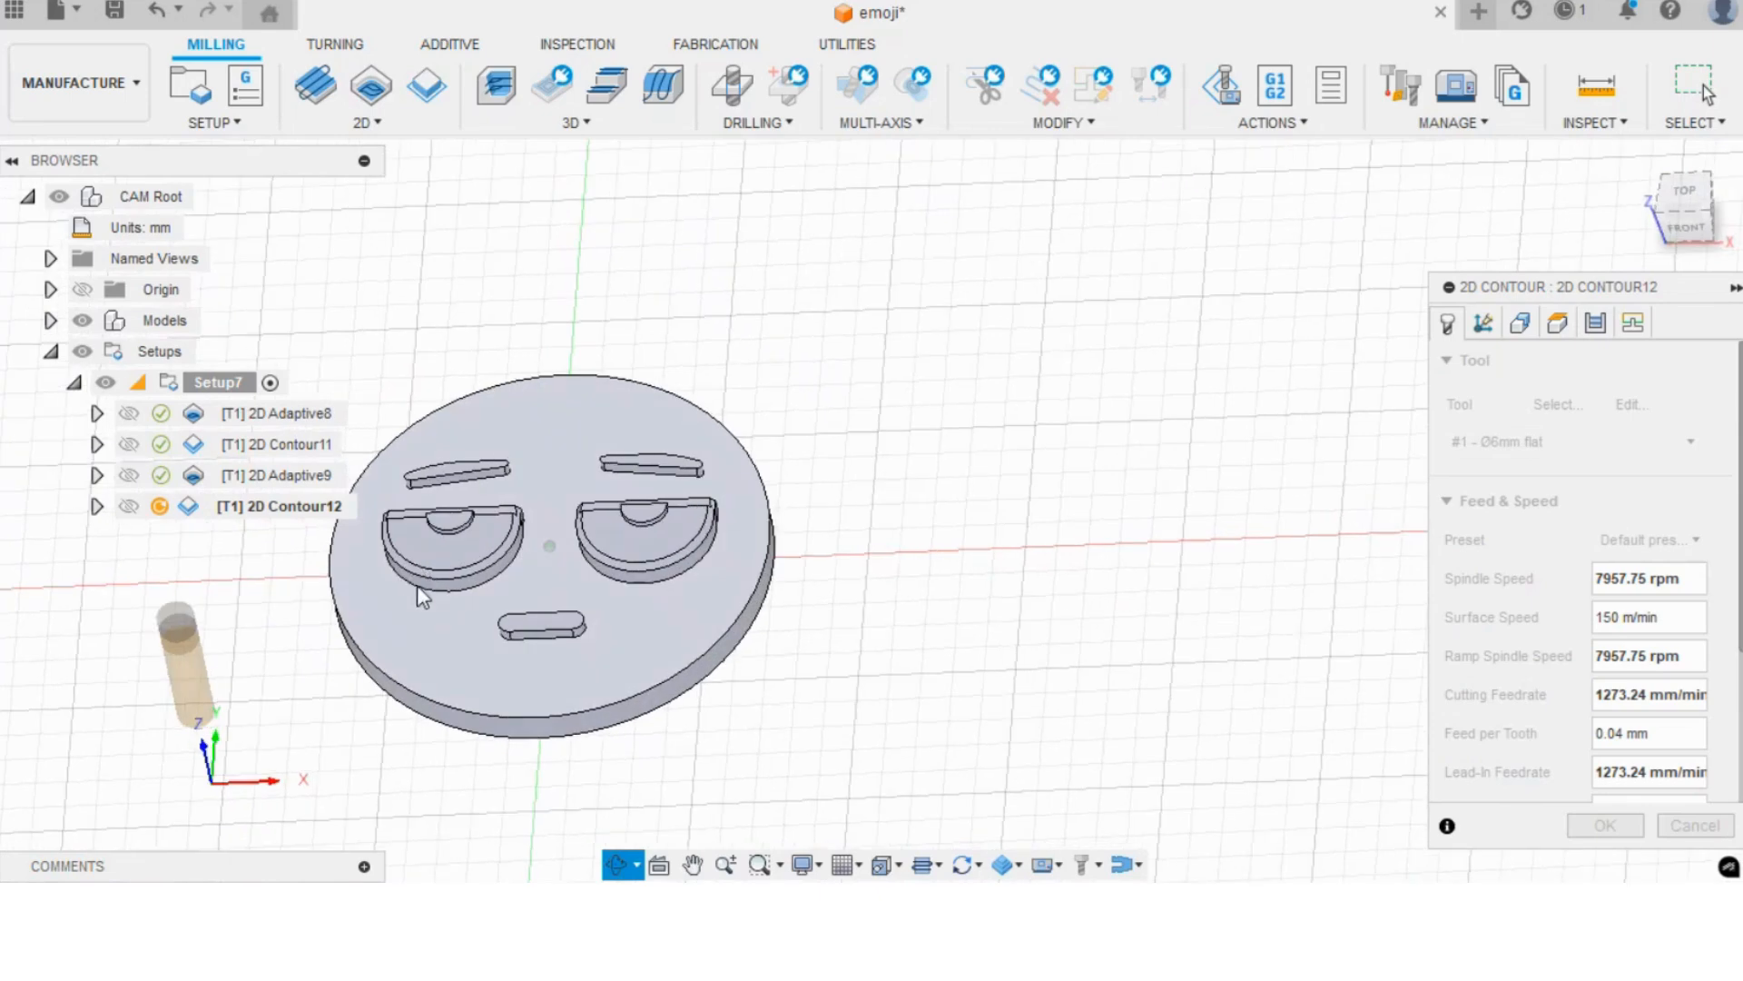
pyautogui.click(1519, 324)
pyautogui.click(707, 697)
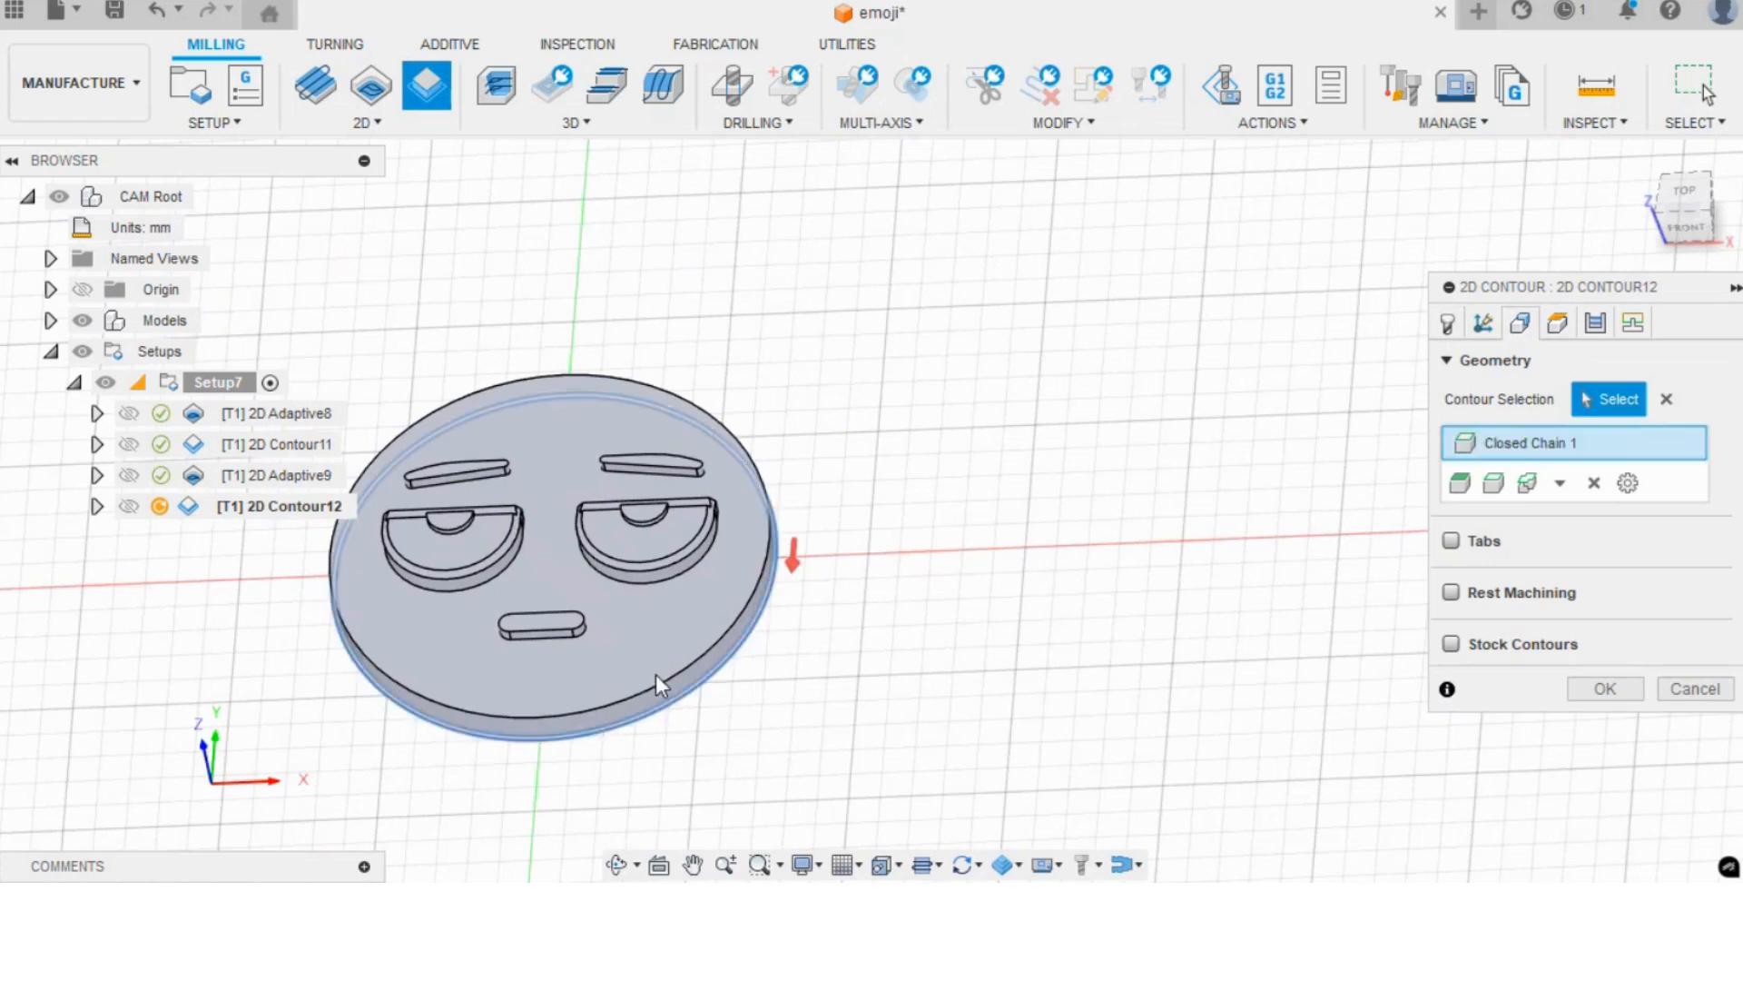
# - Enable Multiple Depths for the outer contour with a maximum roughing stepdown of 0.8 mm
pyautogui.click(1557, 324)
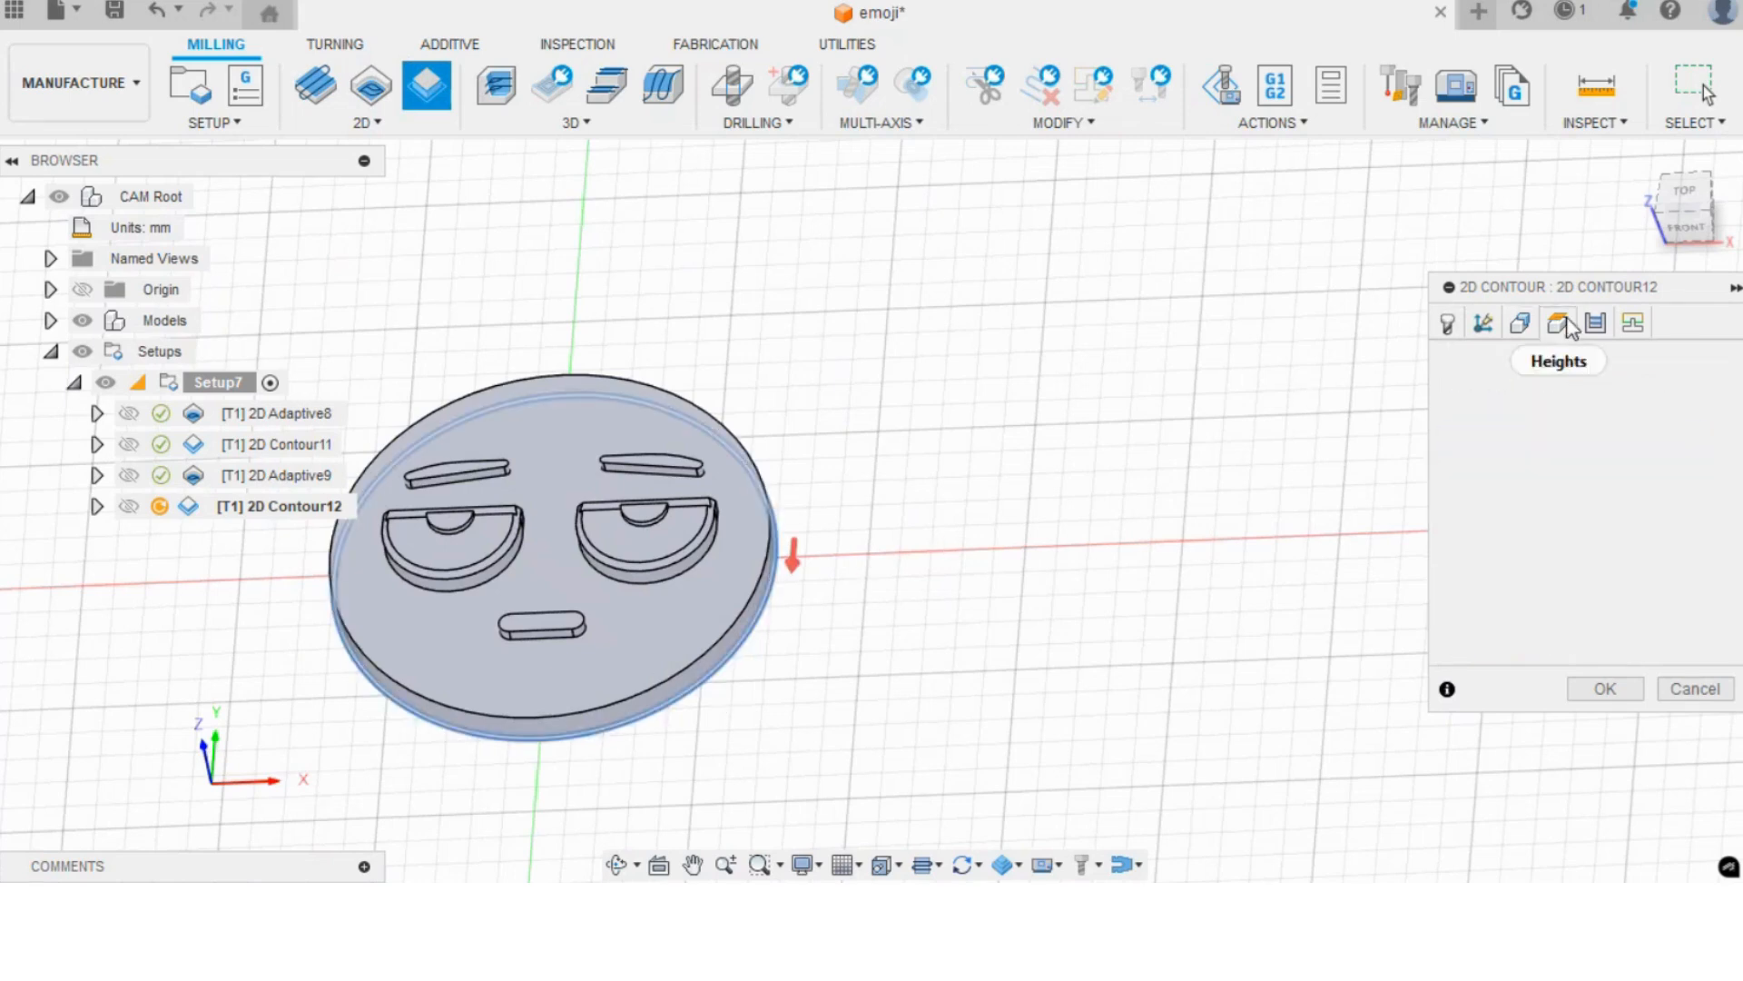
pyautogui.click(1595, 323)
pyautogui.scroll(-5, 1543, 561)
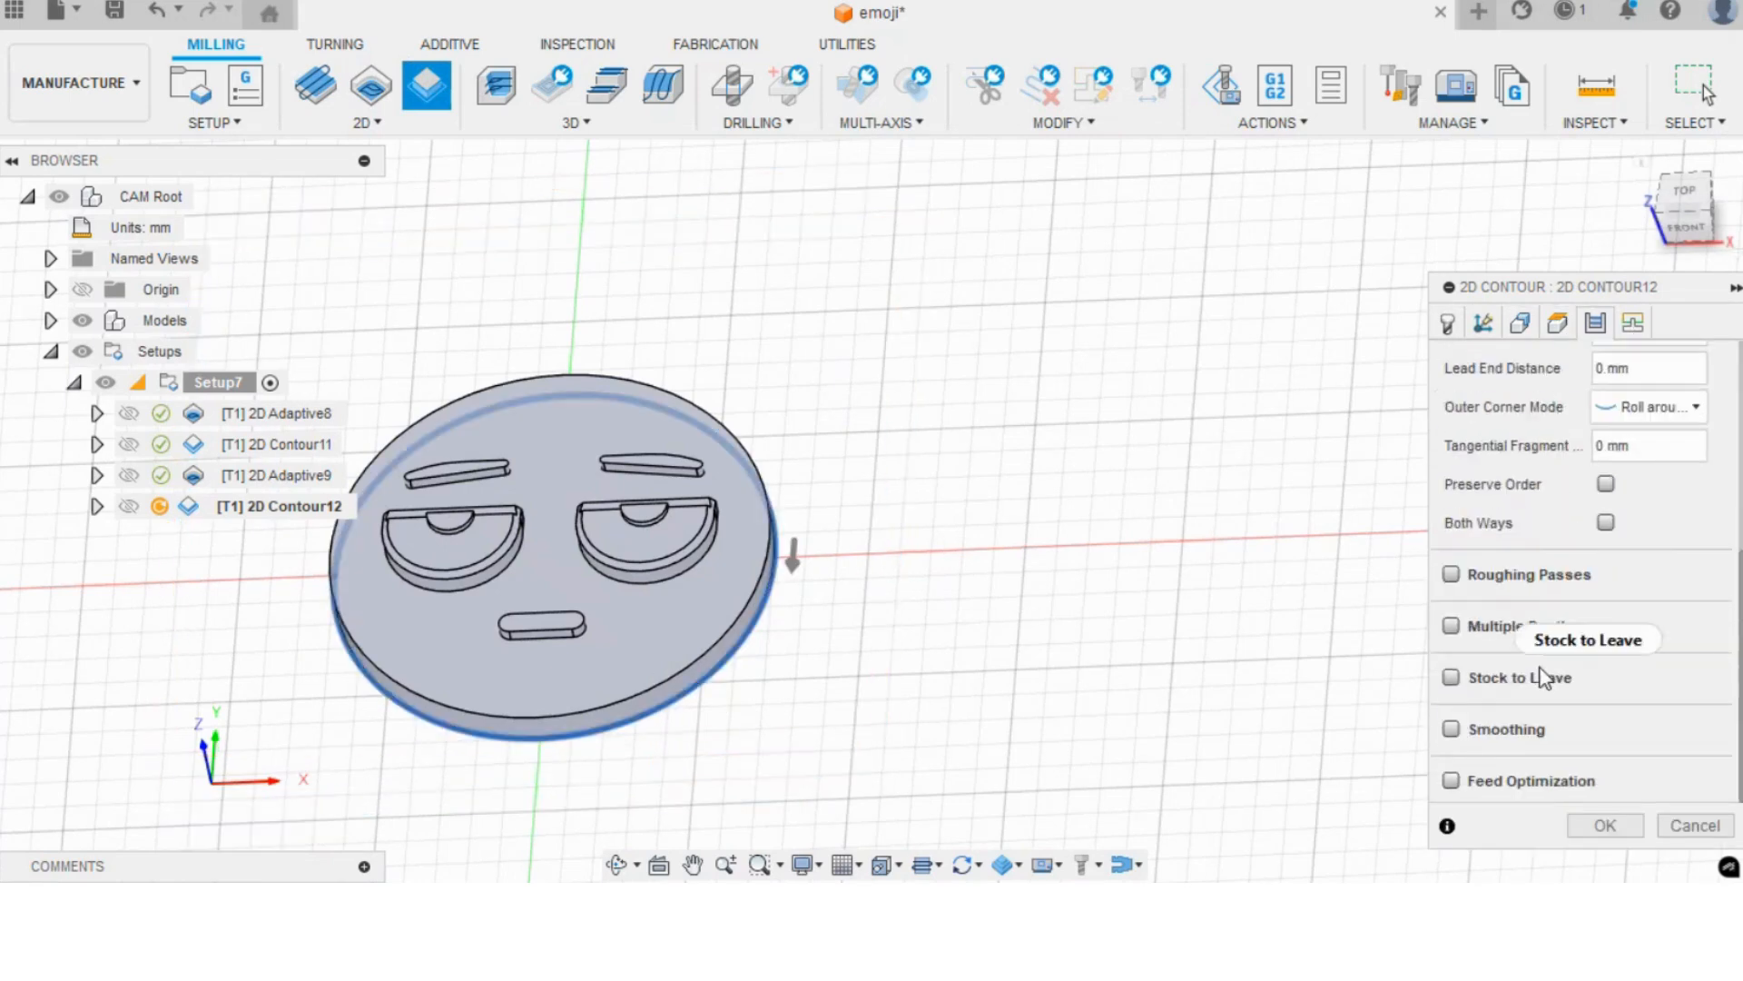
pyautogui.click(1451, 626)
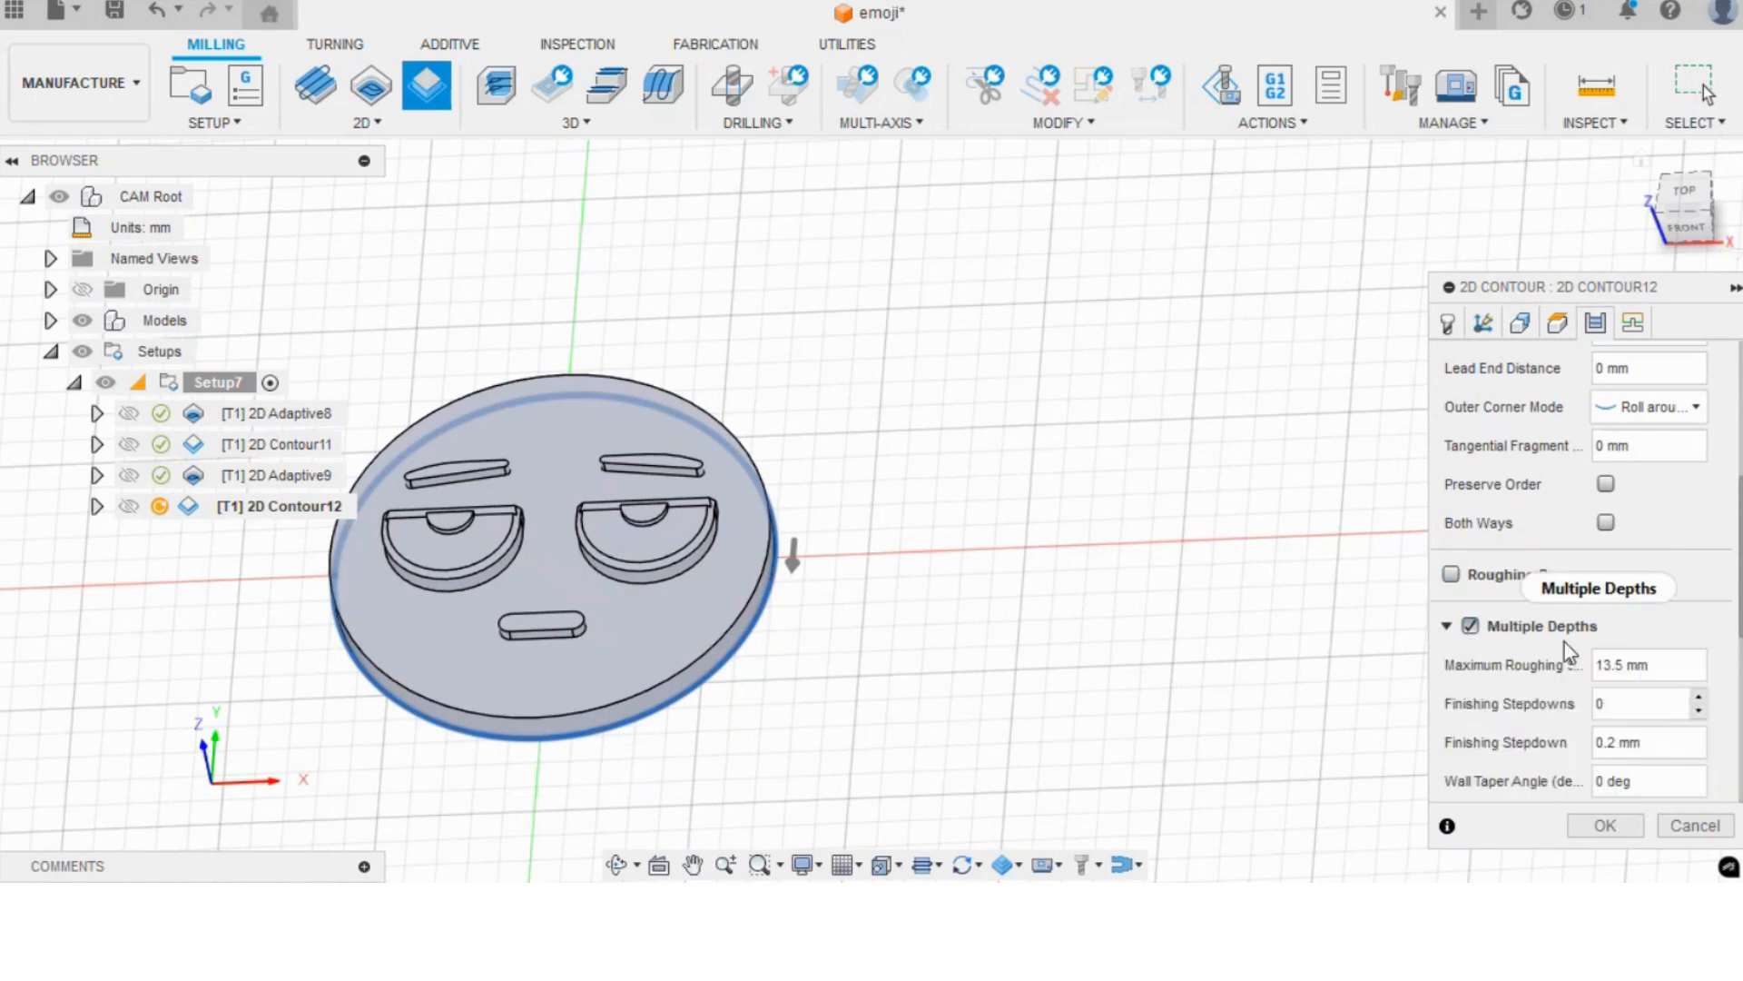
pyautogui.scroll(-1, 1635, 622)
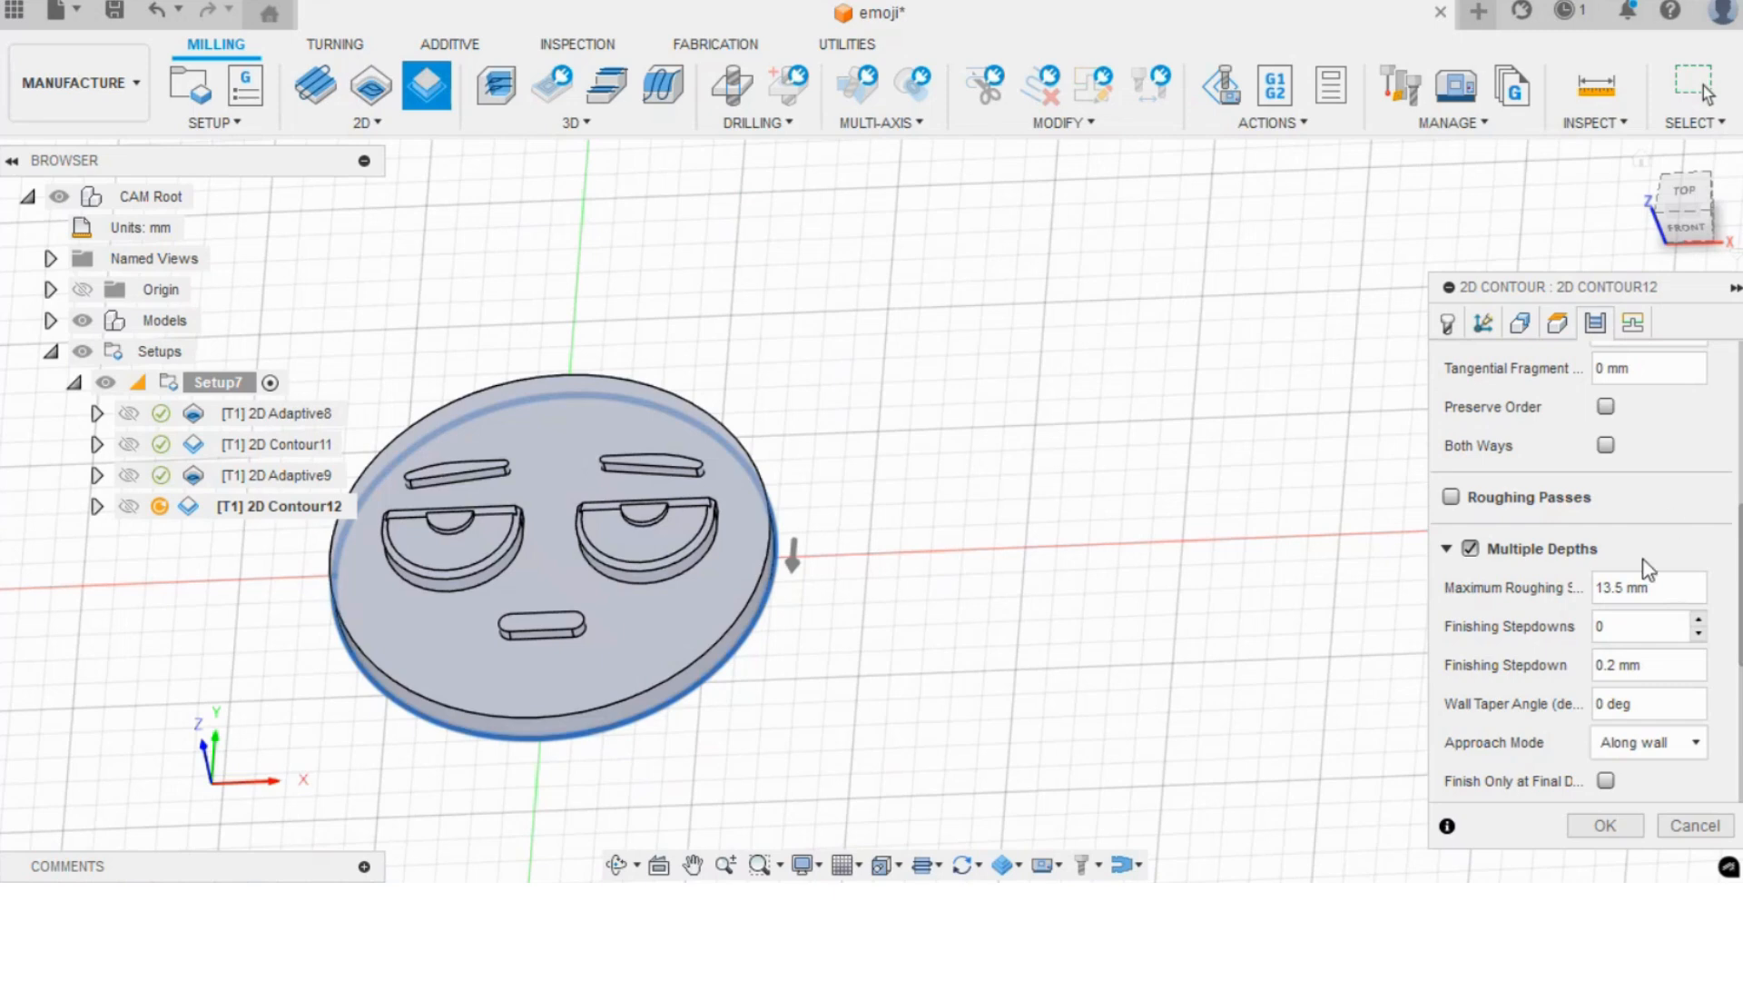
pyautogui.doubleClick(1606, 585)
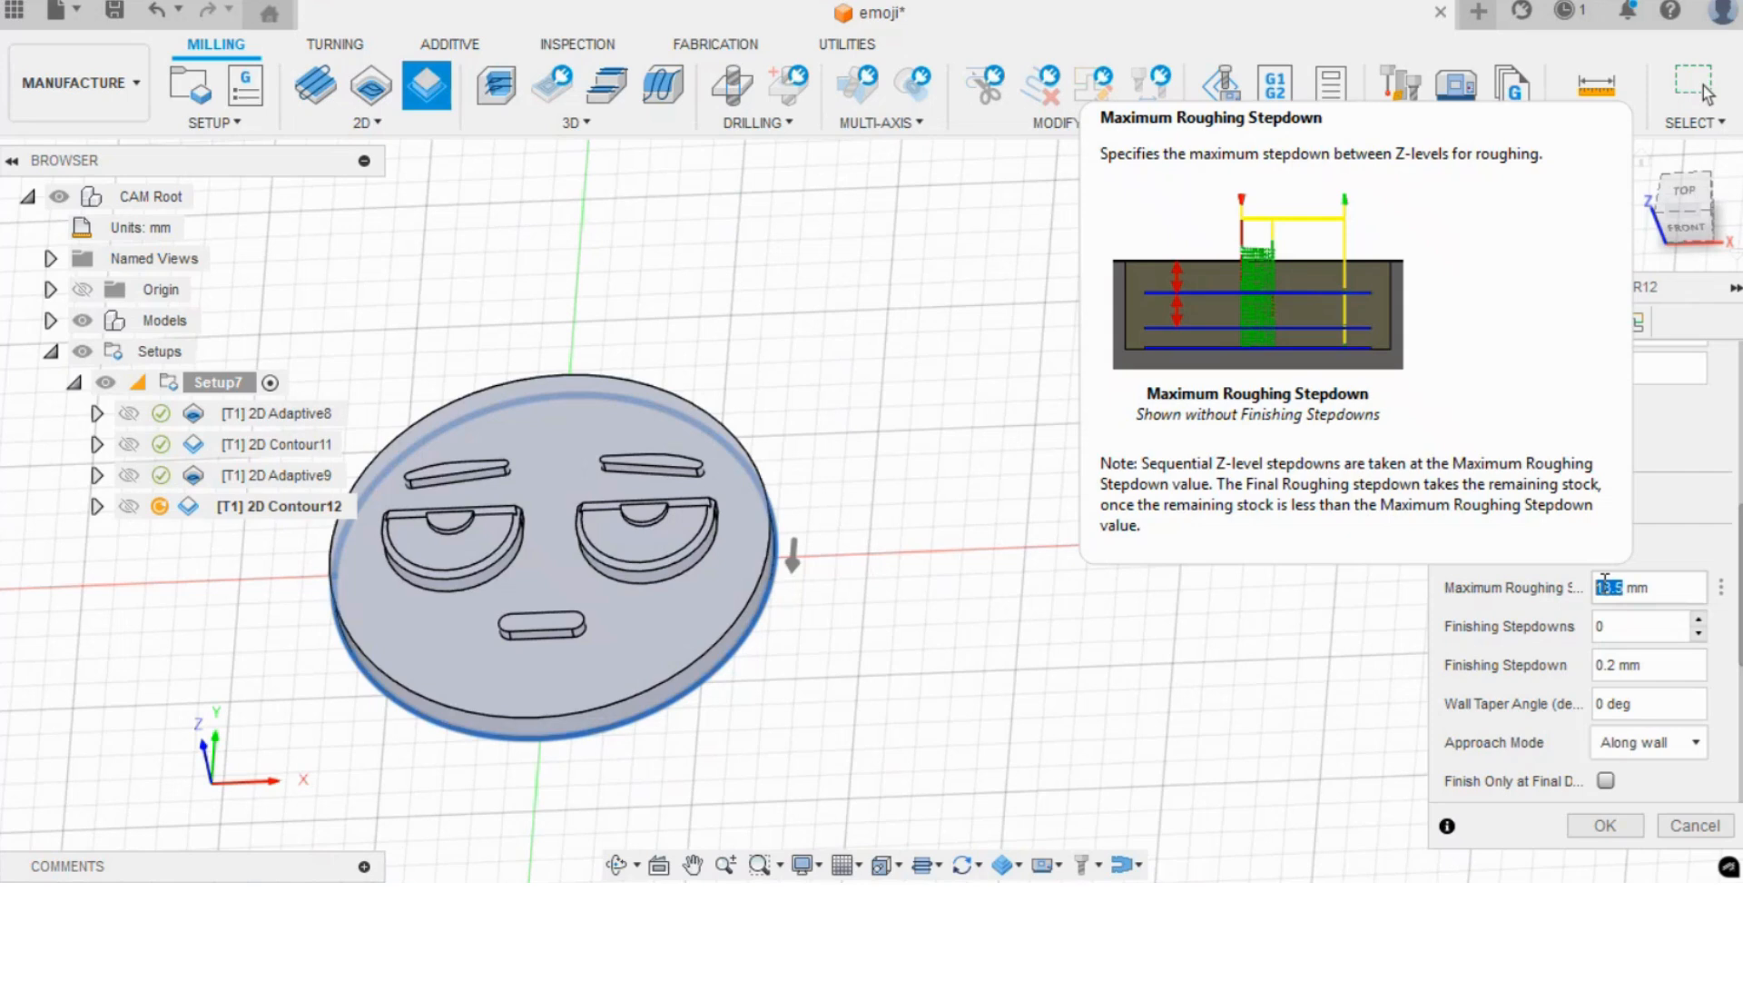
pyautogui.write('0')
pyautogui.write('.8')
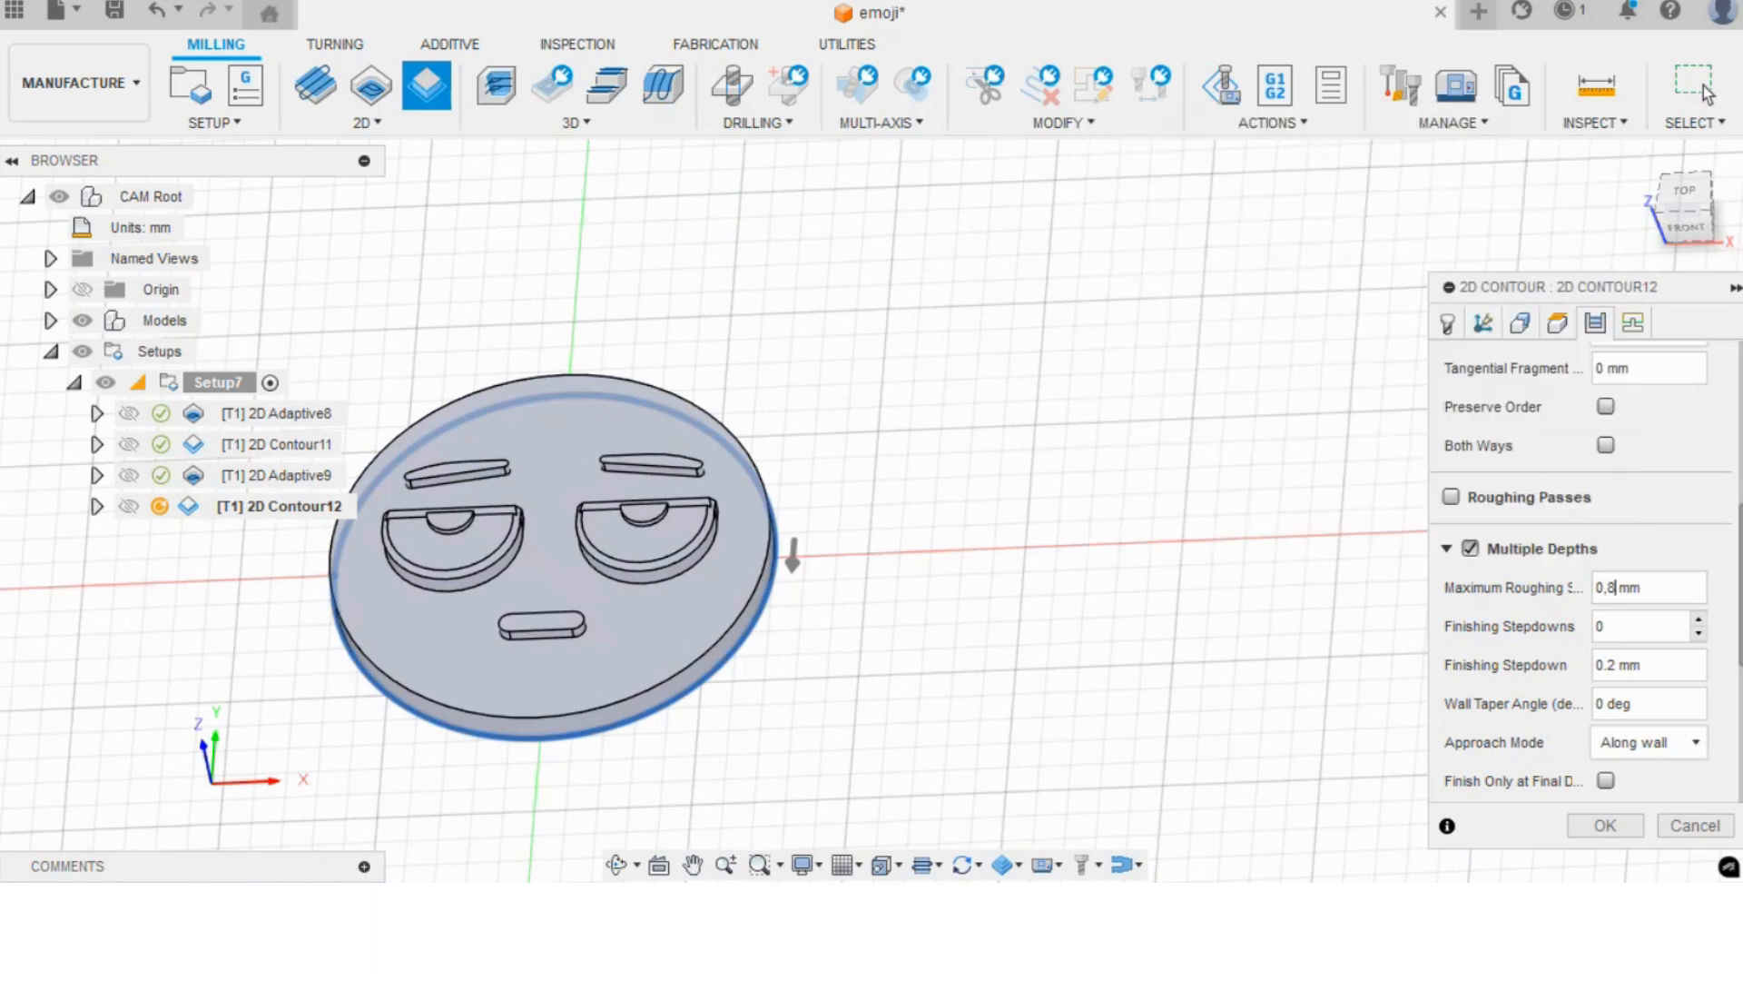
# - Review the remaining passes and linking settings of the outer contour and generate its toolpath
pyautogui.moveTo(1739, 658); pyautogui.dragTo(1730, 465)
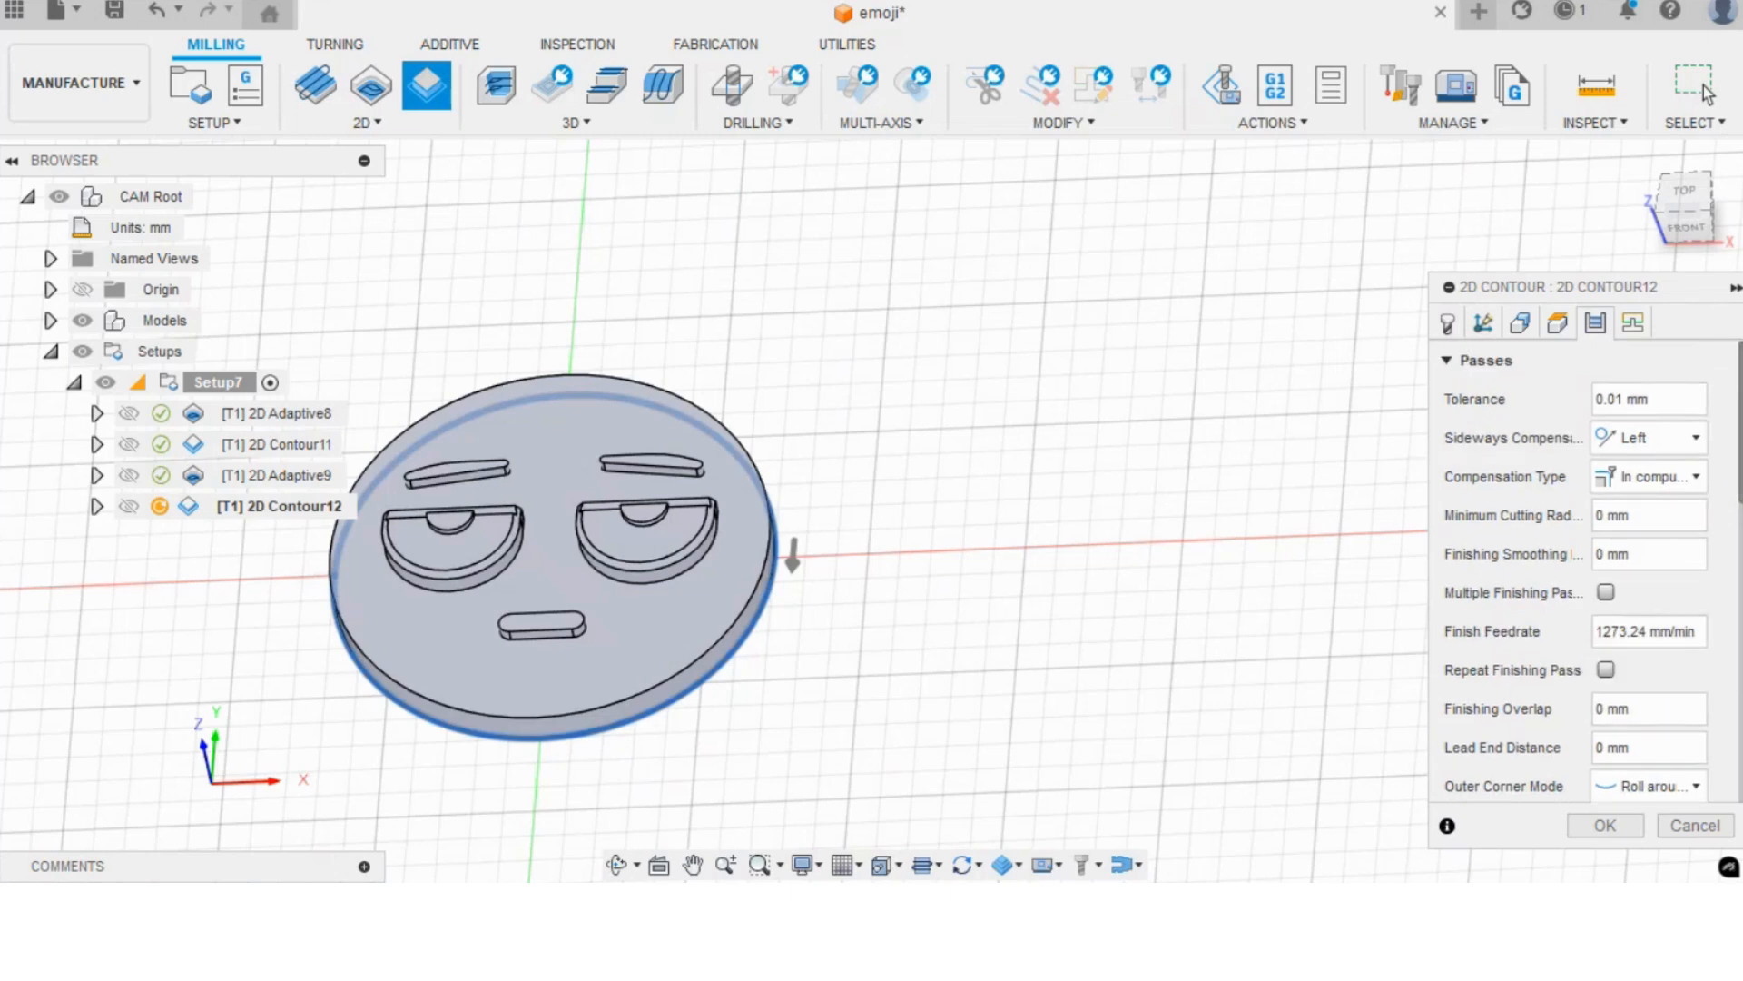
pyautogui.scroll(-3, 1694, 558)
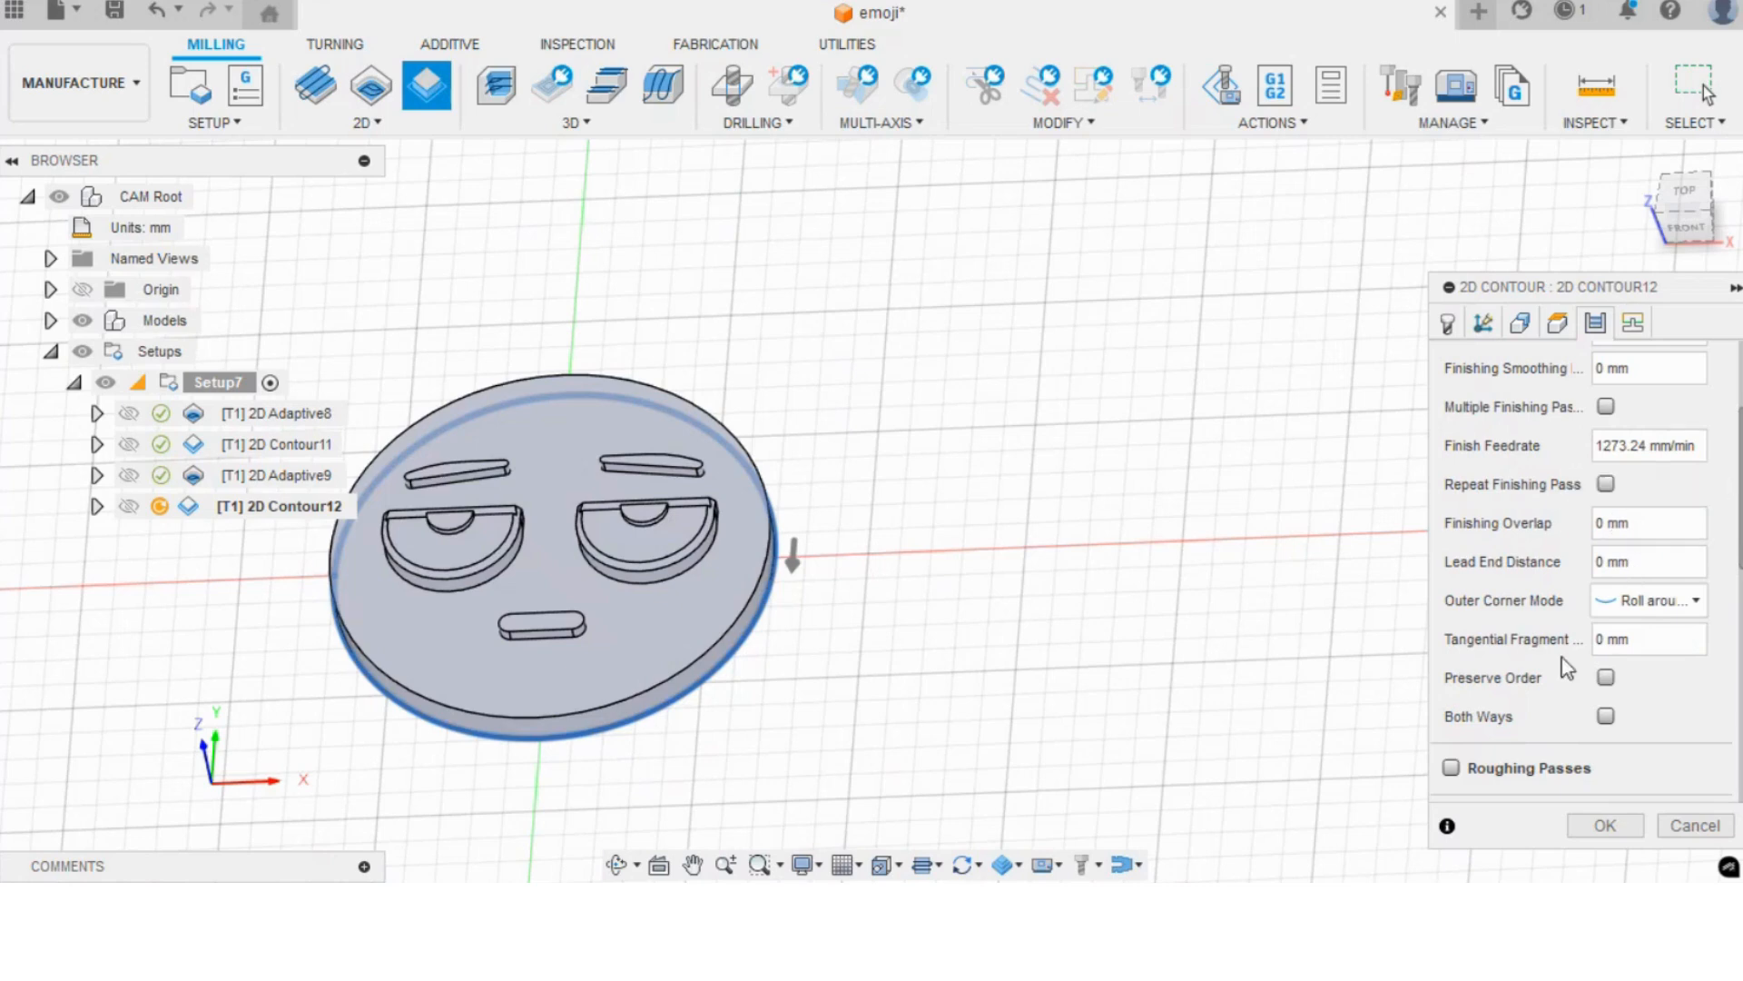
pyautogui.scroll(-5, 1643, 535)
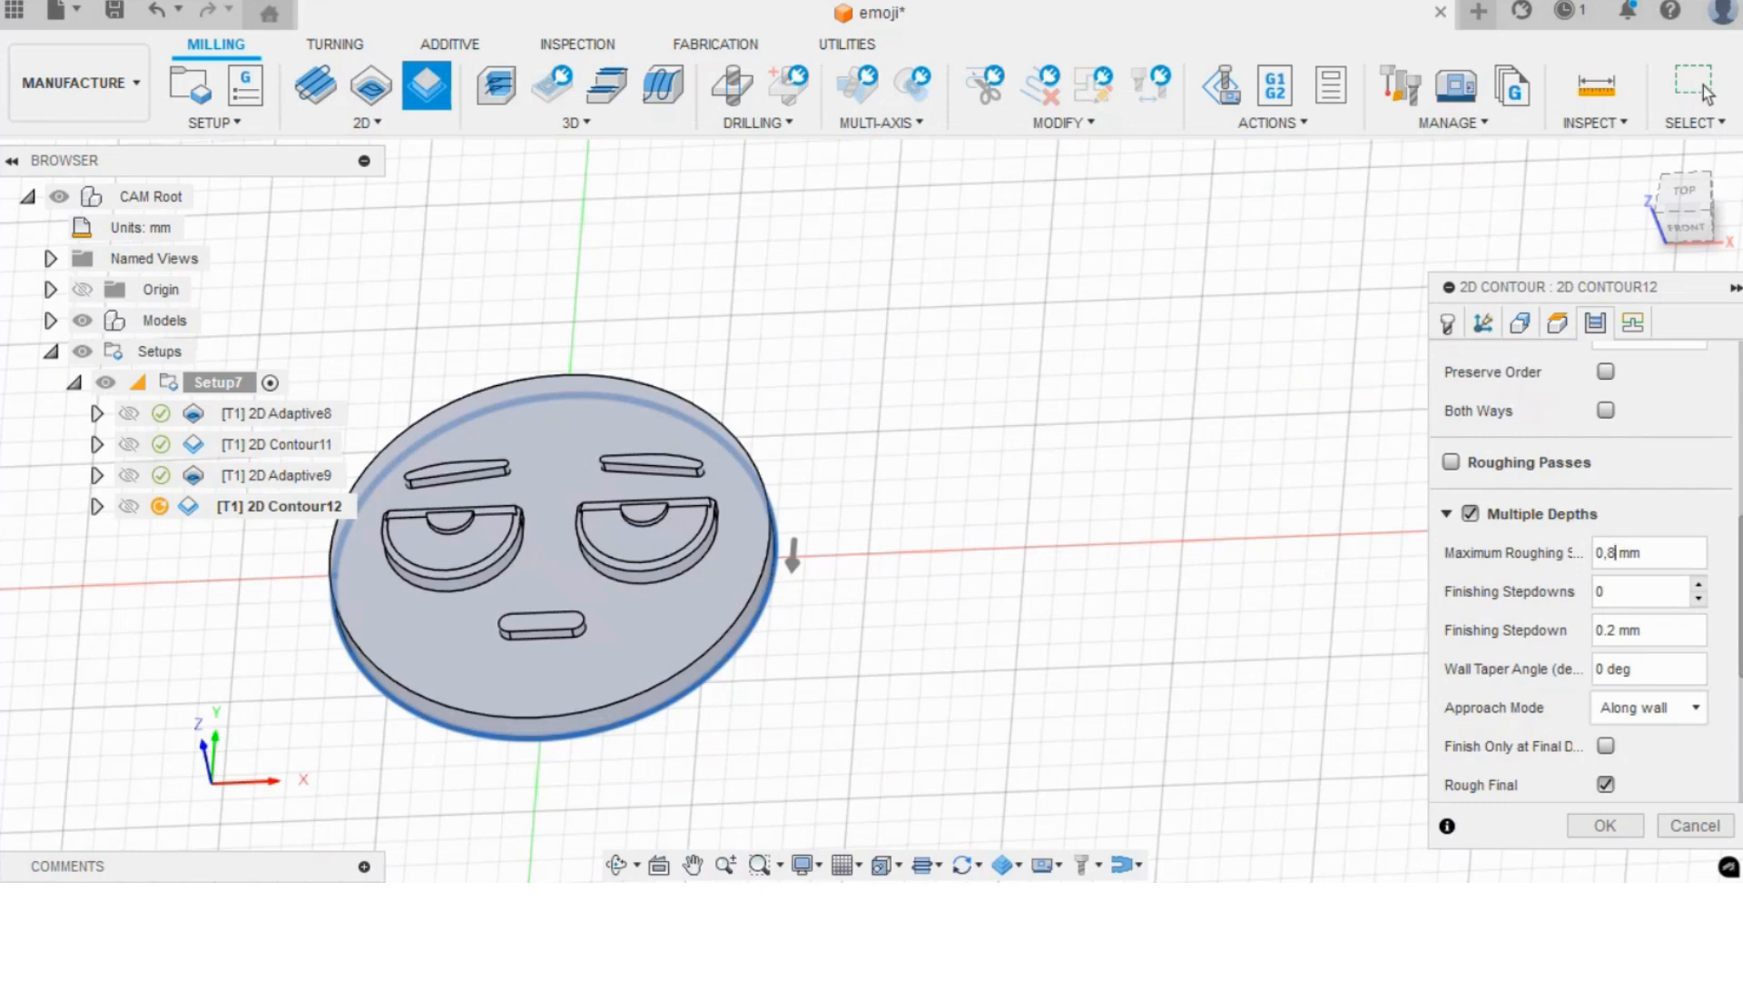
pyautogui.moveTo(1737, 649); pyautogui.dragTo(1729, 720)
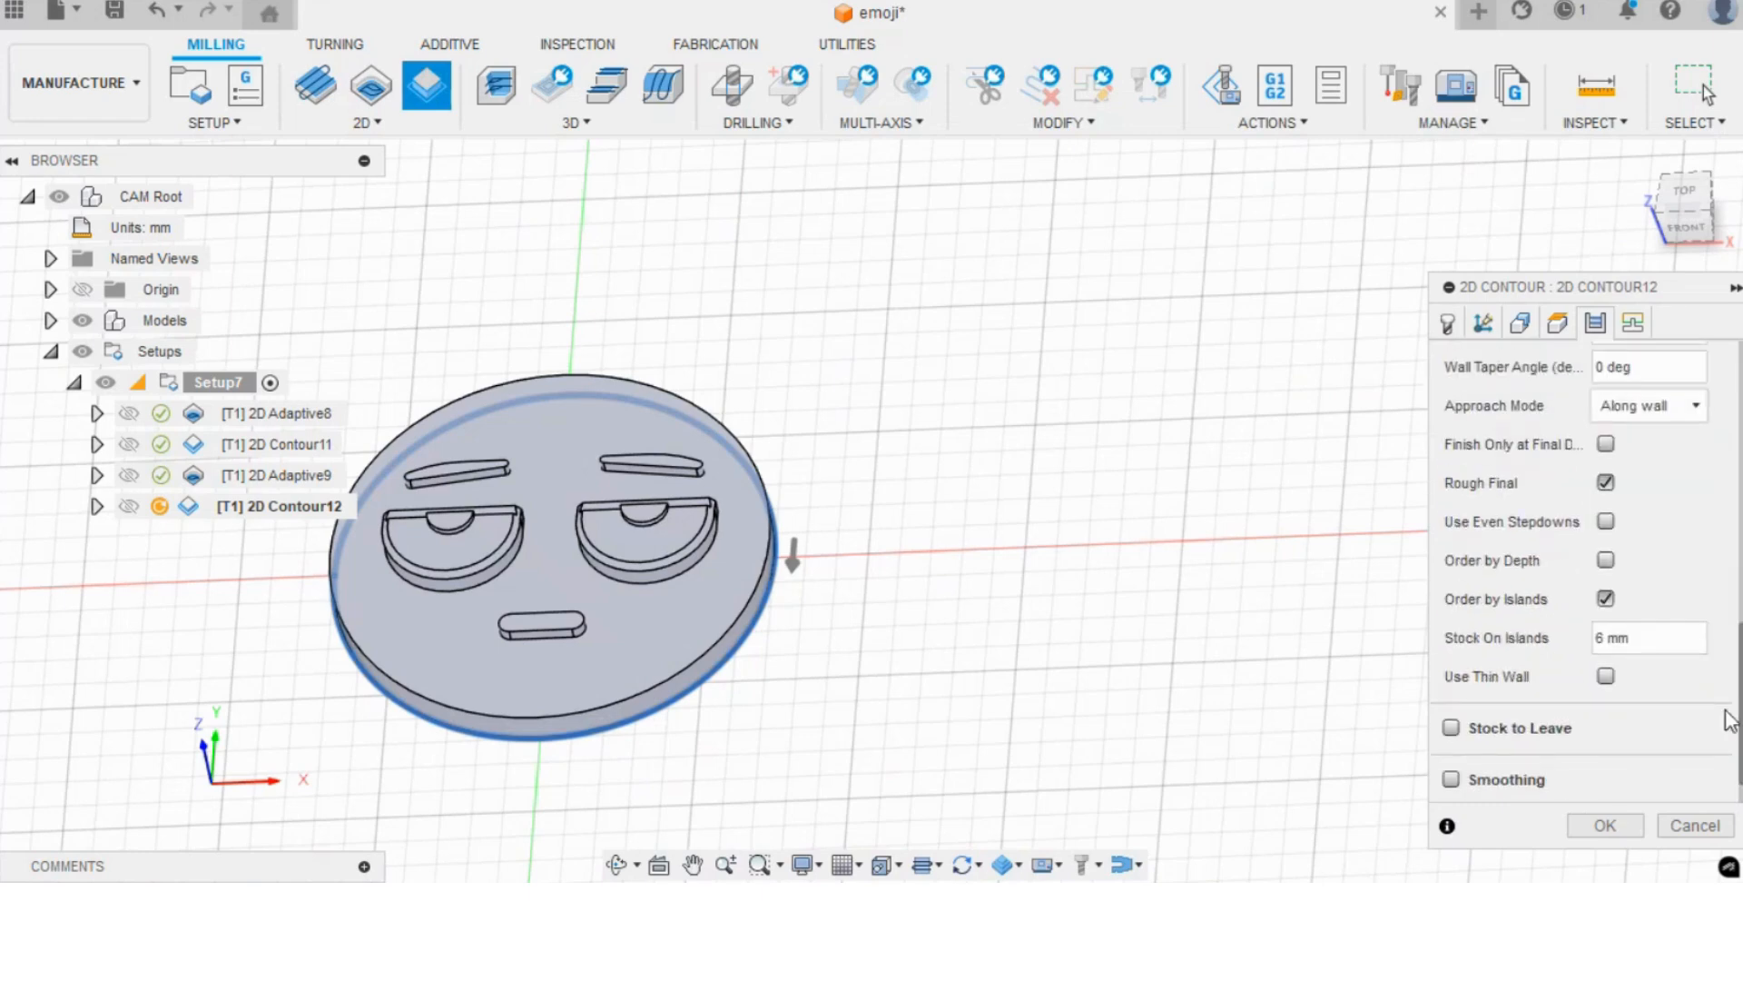
pyautogui.scroll(10, 1680, 590)
pyautogui.click(1632, 327)
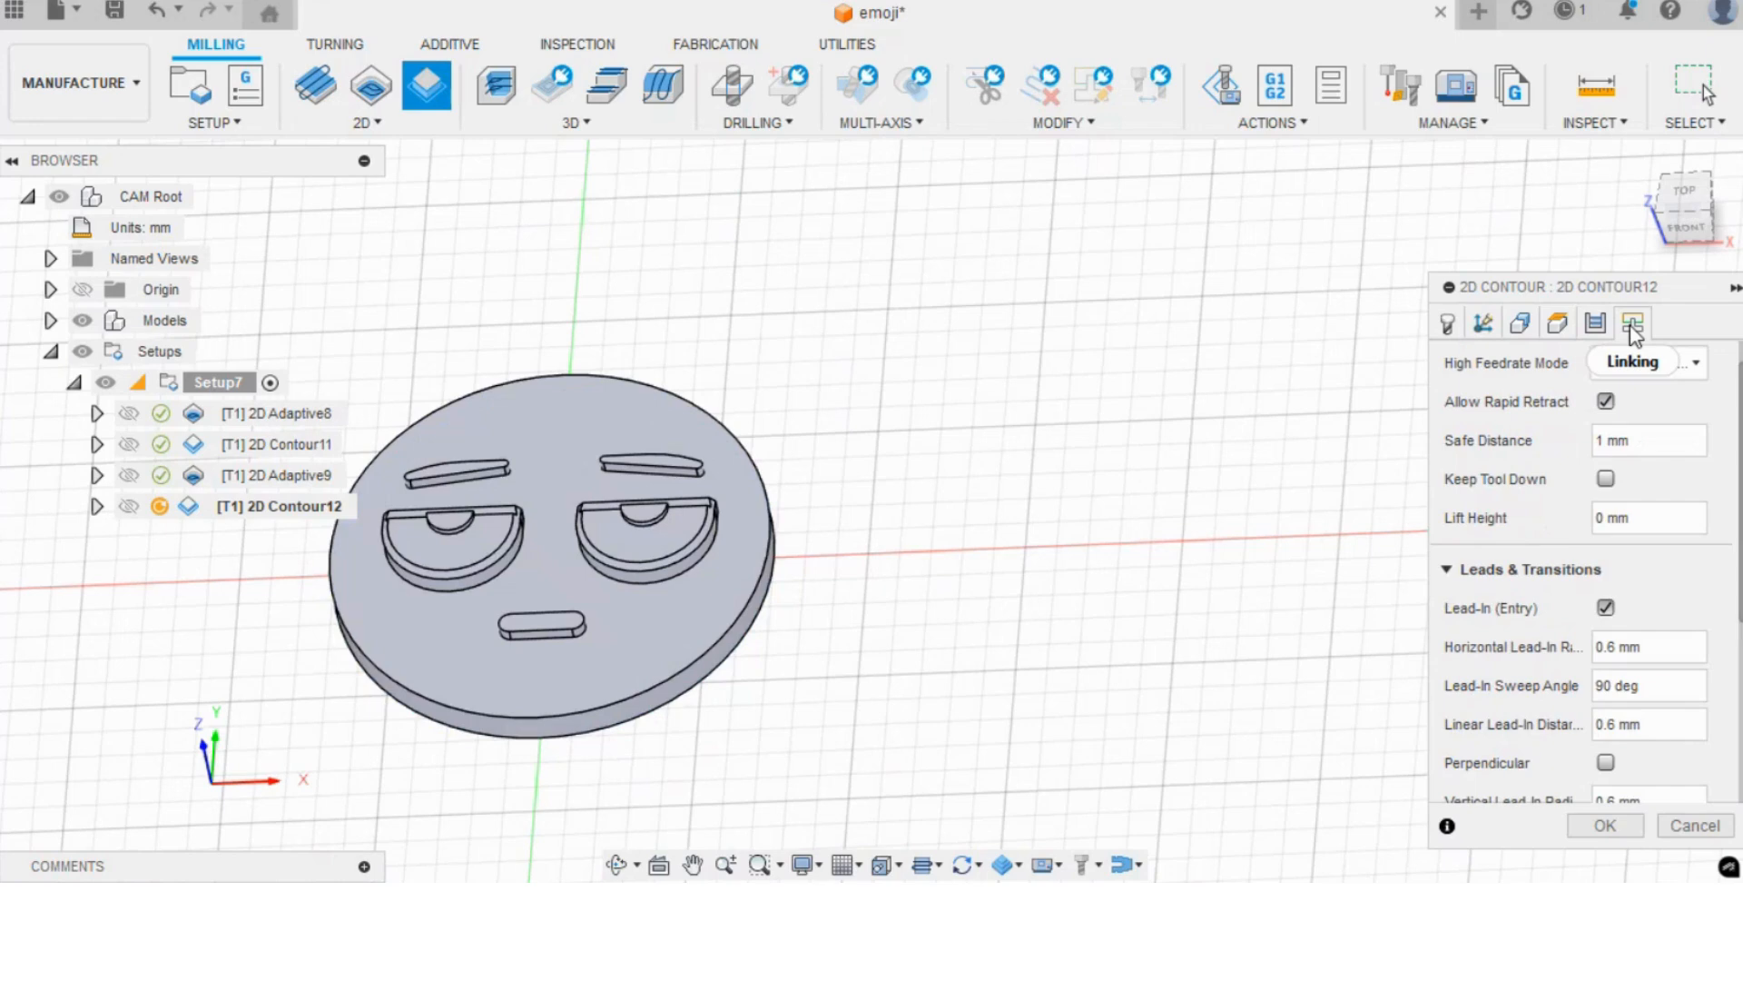
pyautogui.click(1605, 826)
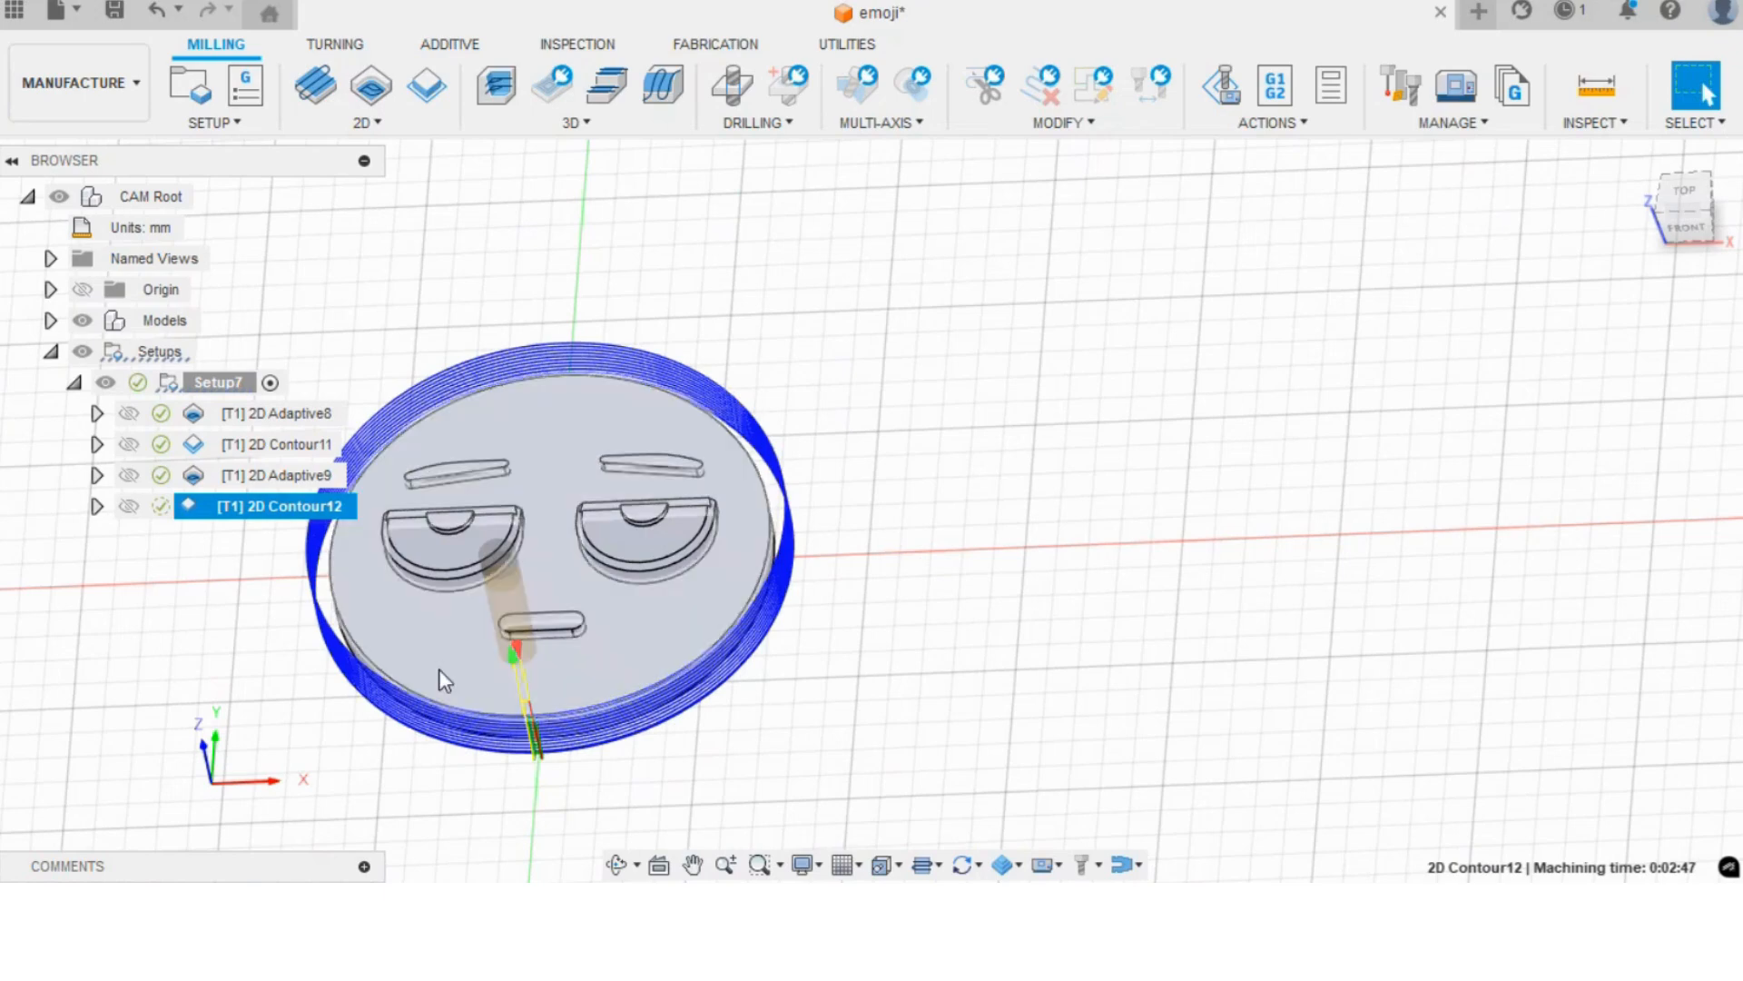
# - Inspect the outer contour's toolpath, reopen the operation's pass settings and enable Stock to Leave
pyautogui.scroll(3, 441, 671)
pyautogui.scroll(-4, 443, 673)
pyautogui.moveTo(368, 625)
pyautogui.keyDown('shift'); pyautogui.mouseDown(button='middle')
pyautogui.moveTo(396, 638)
pyautogui.moveTo(363, 651)
pyautogui.mouseUp(button='middle'); pyautogui.keyUp('shift')
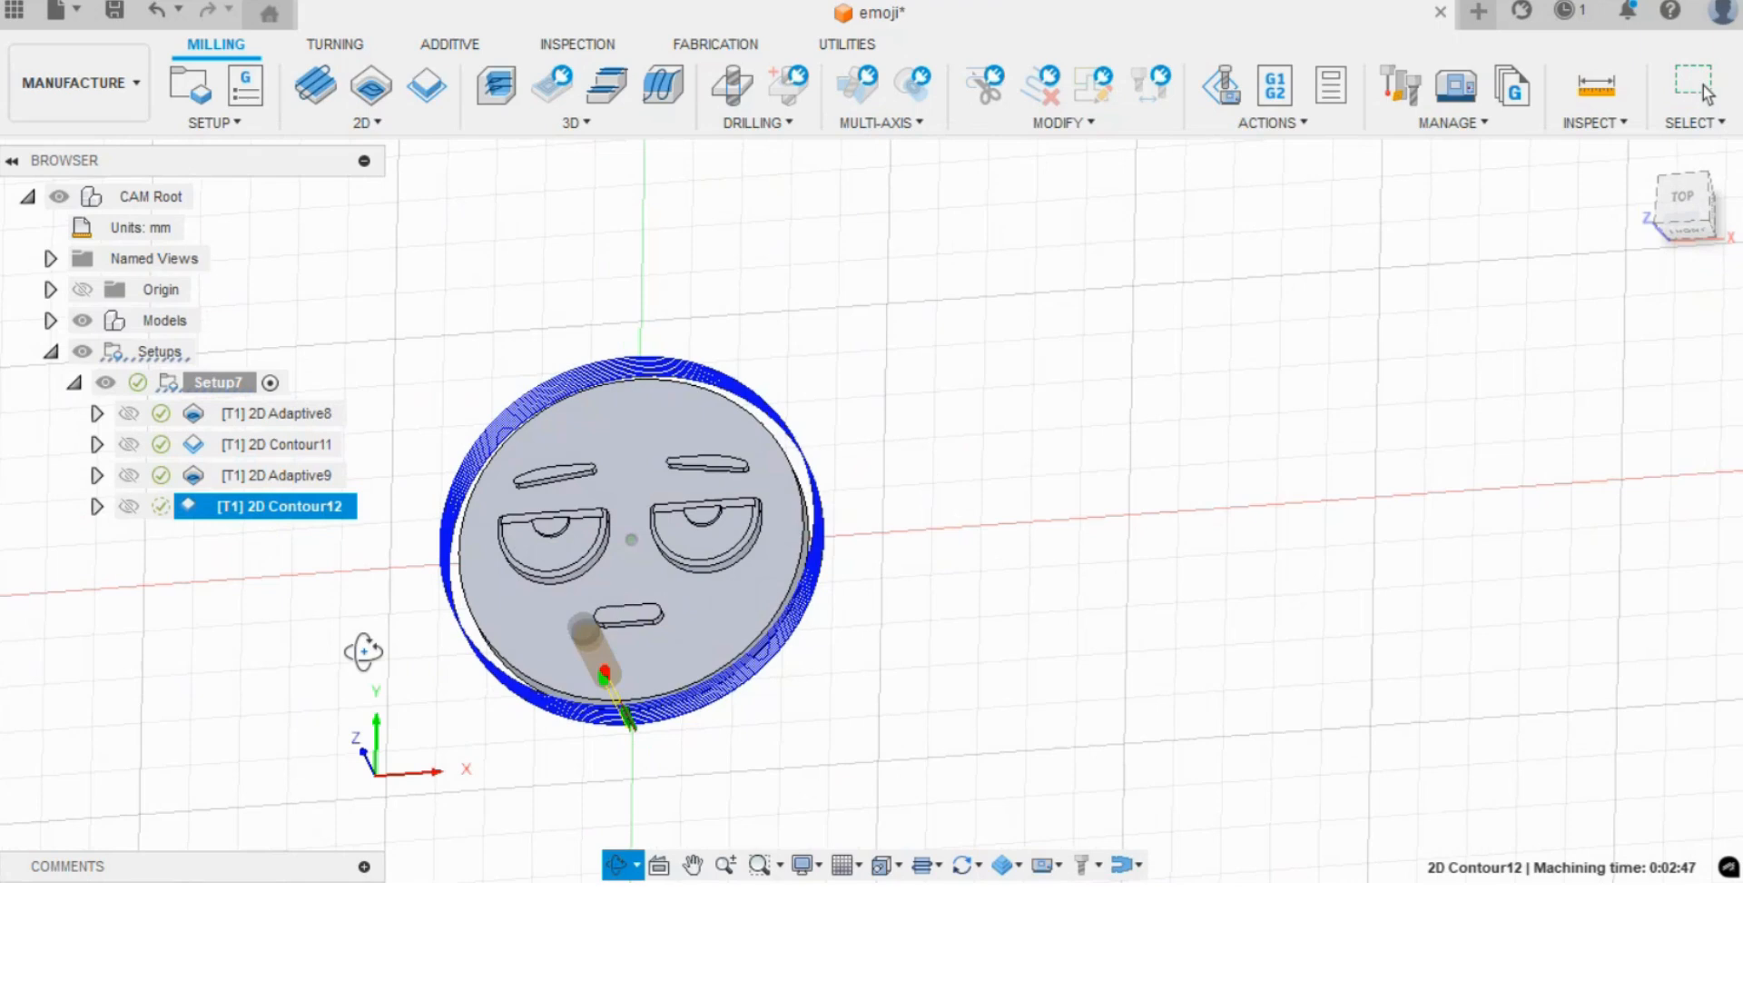
pyautogui.keyDown('shift'); pyautogui.moveTo(364, 651); pyautogui.dragTo(366, 584, button='middle'); pyautogui.keyUp('shift')
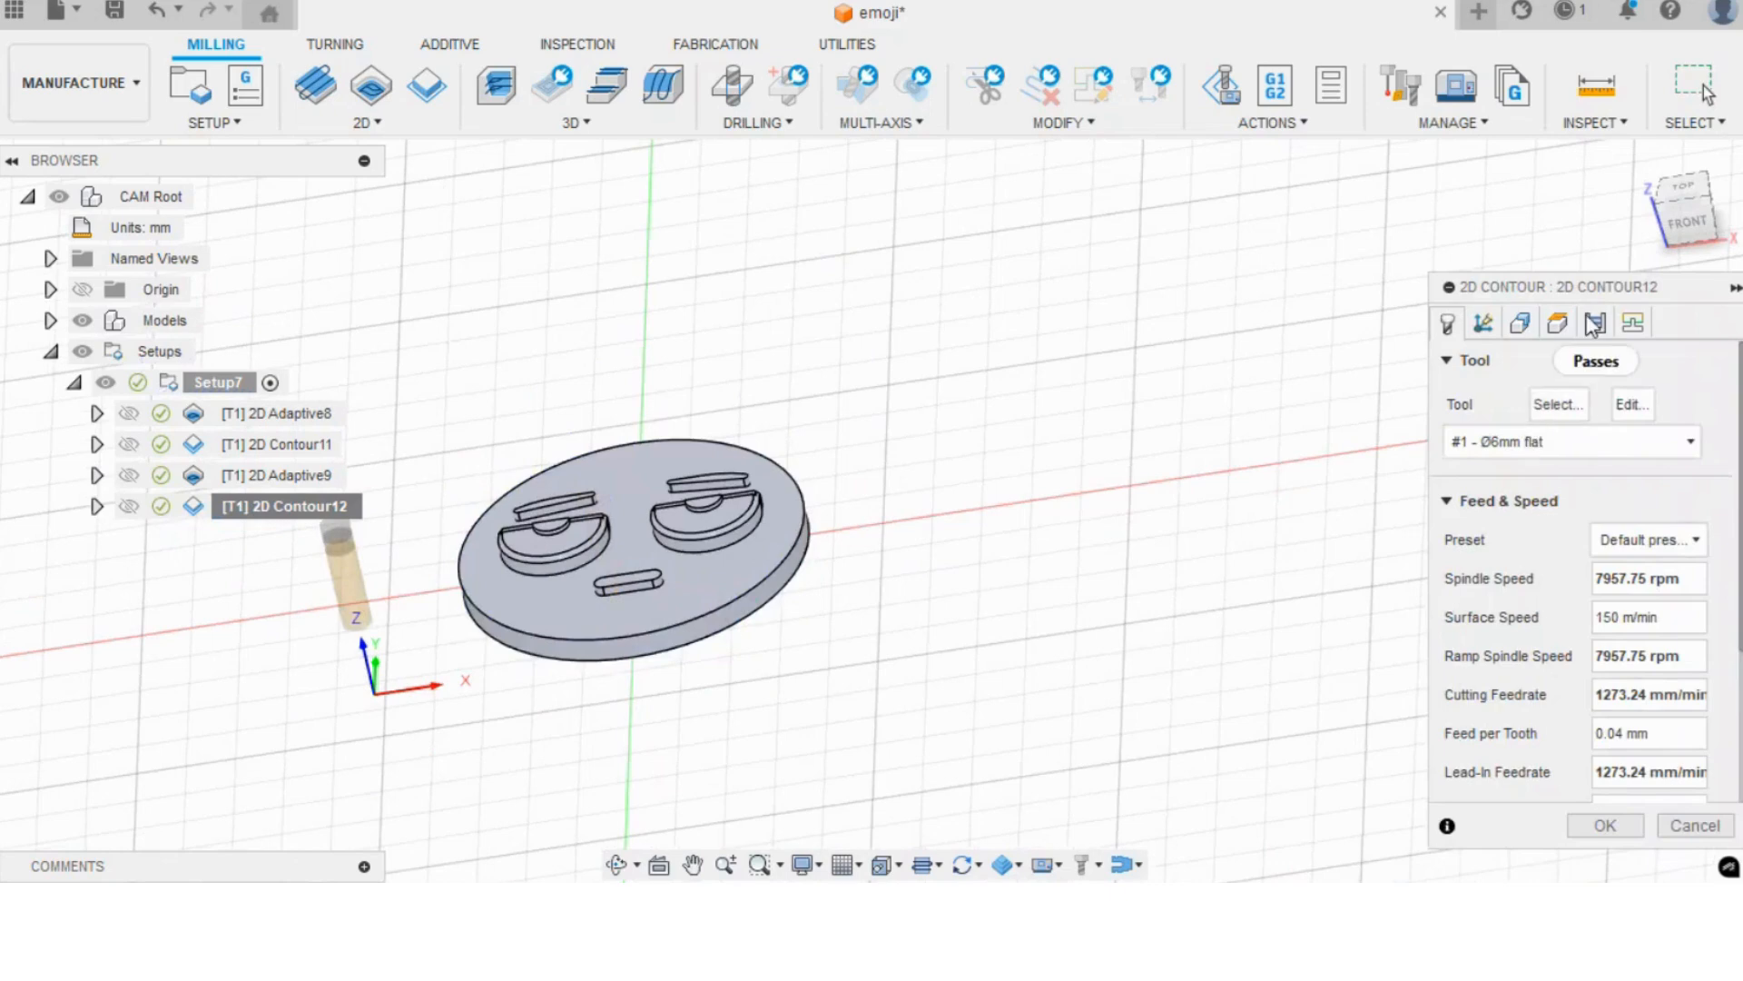
pyautogui.click(1580, 321)
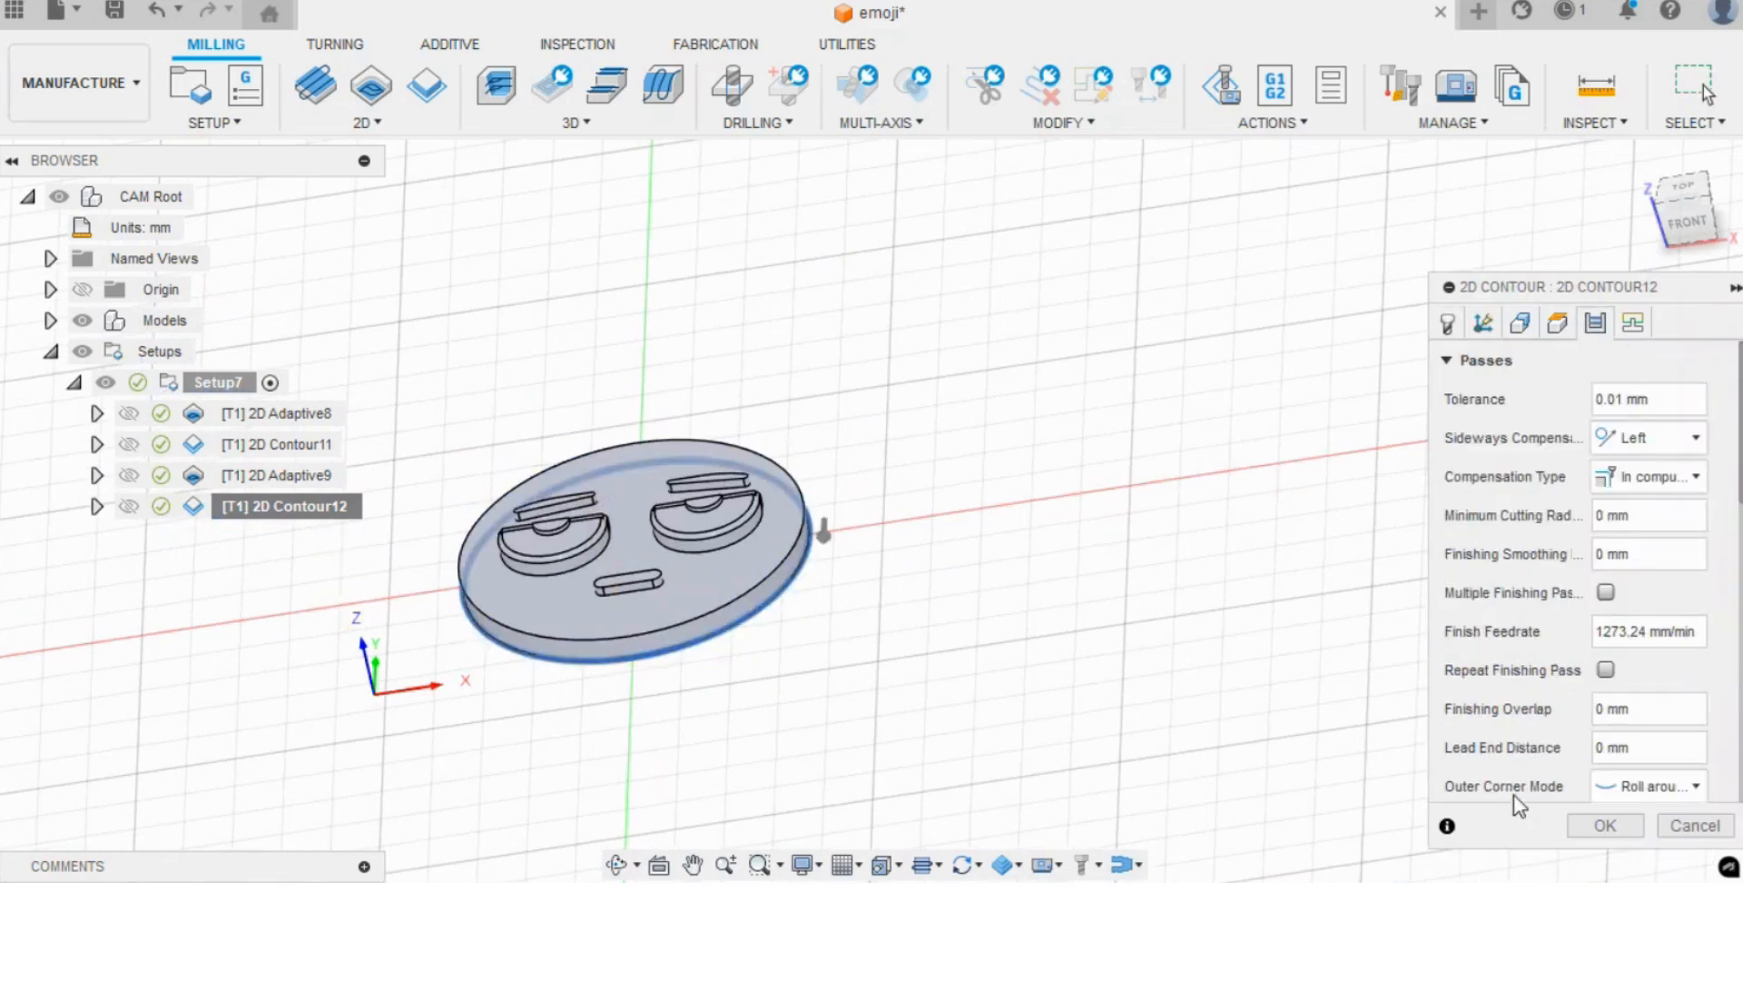
pyautogui.scroll(-6, 1535, 731)
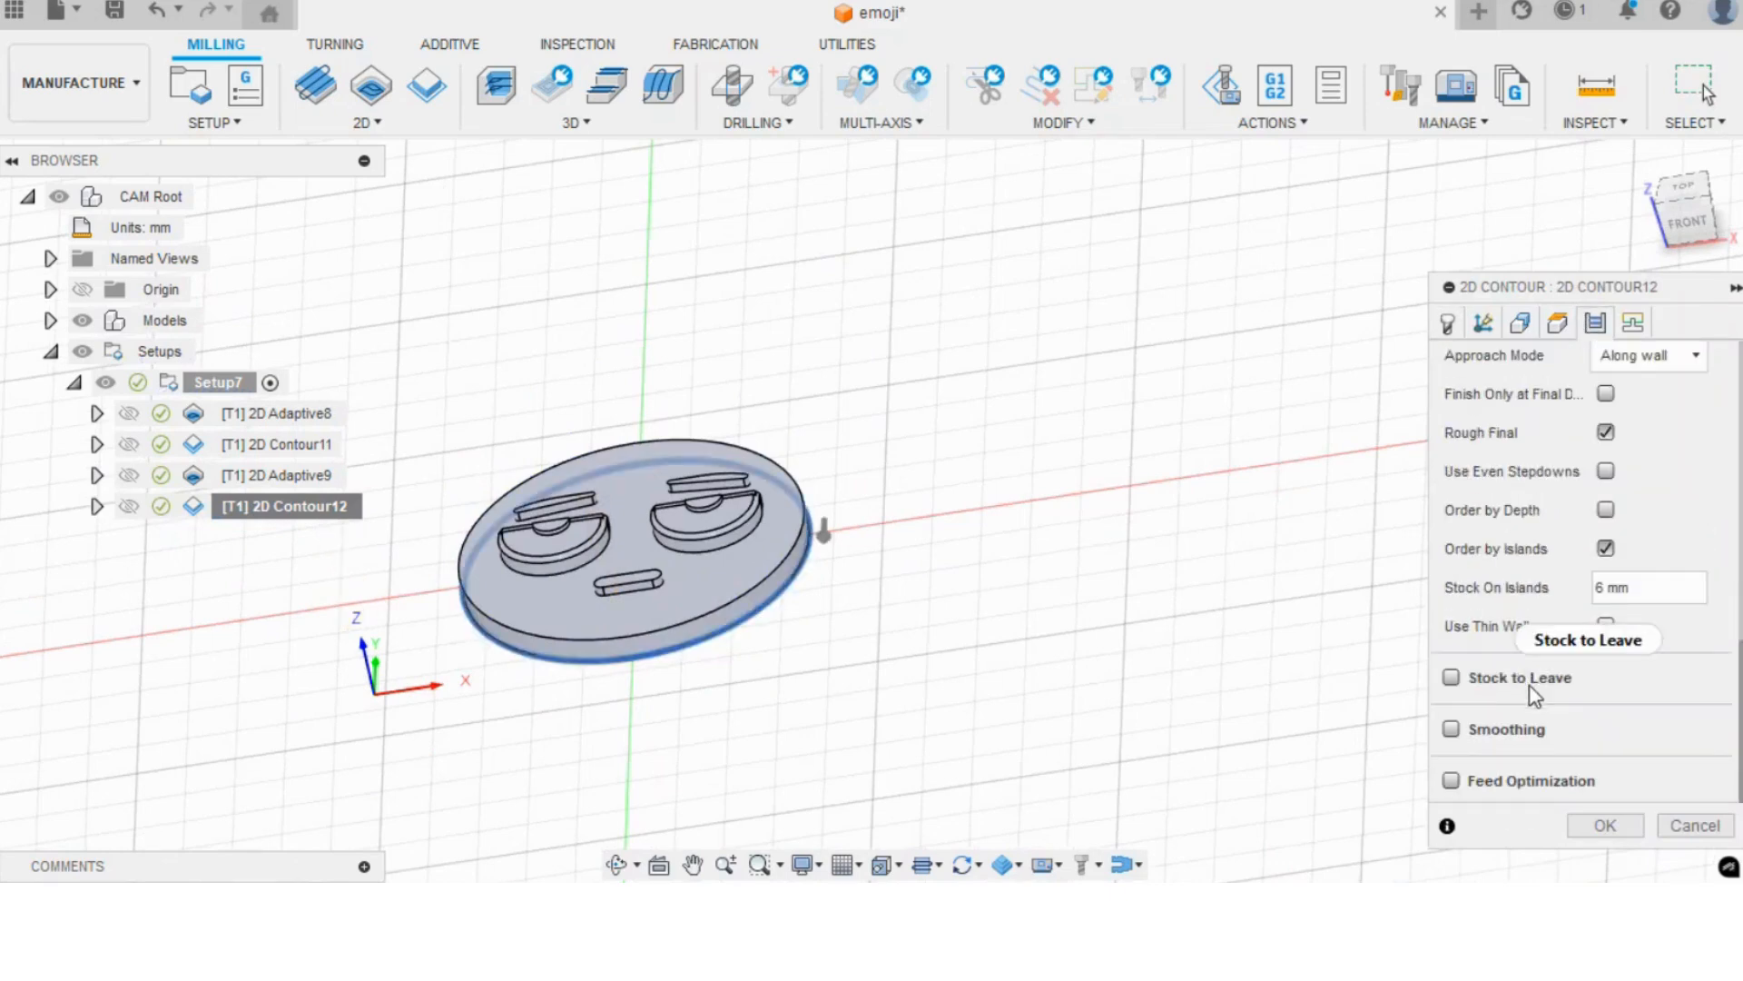
pyautogui.click(1455, 679)
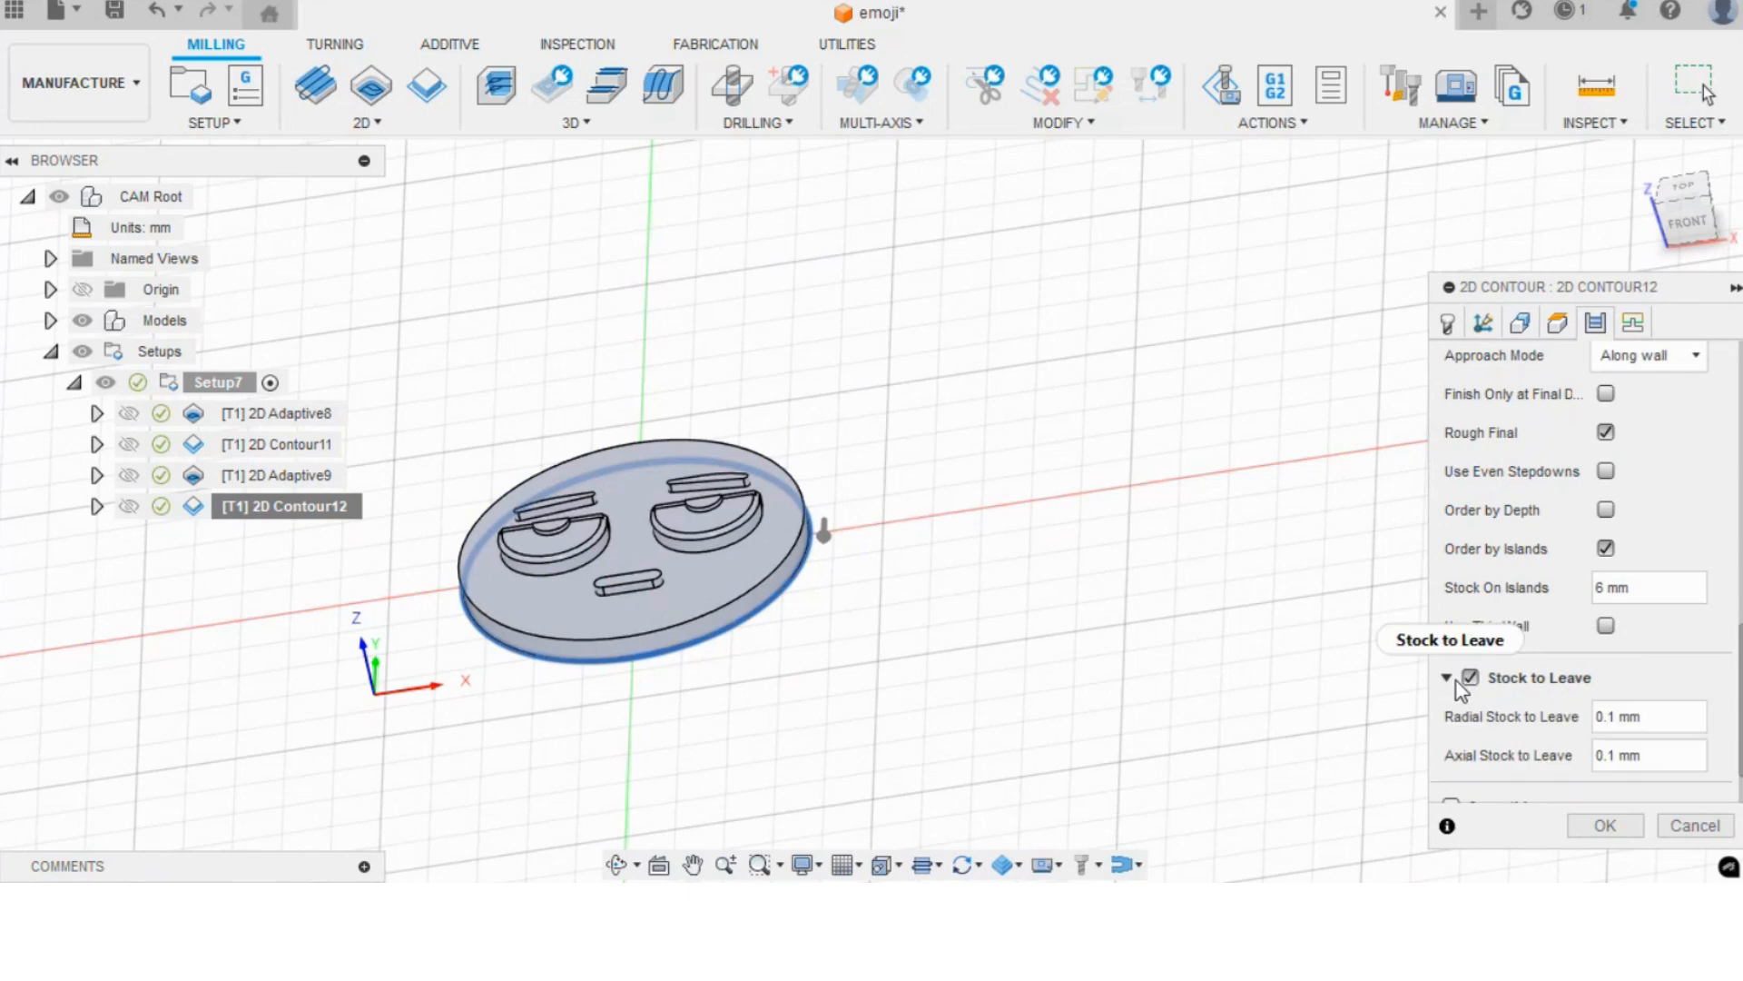
# - Set the outer contour's axial stock to leave to 0 mm and radial stock to 0.2 mm, and regenerate its toolpath
pyautogui.doubleClick(1607, 755)
pyautogui.write('0')
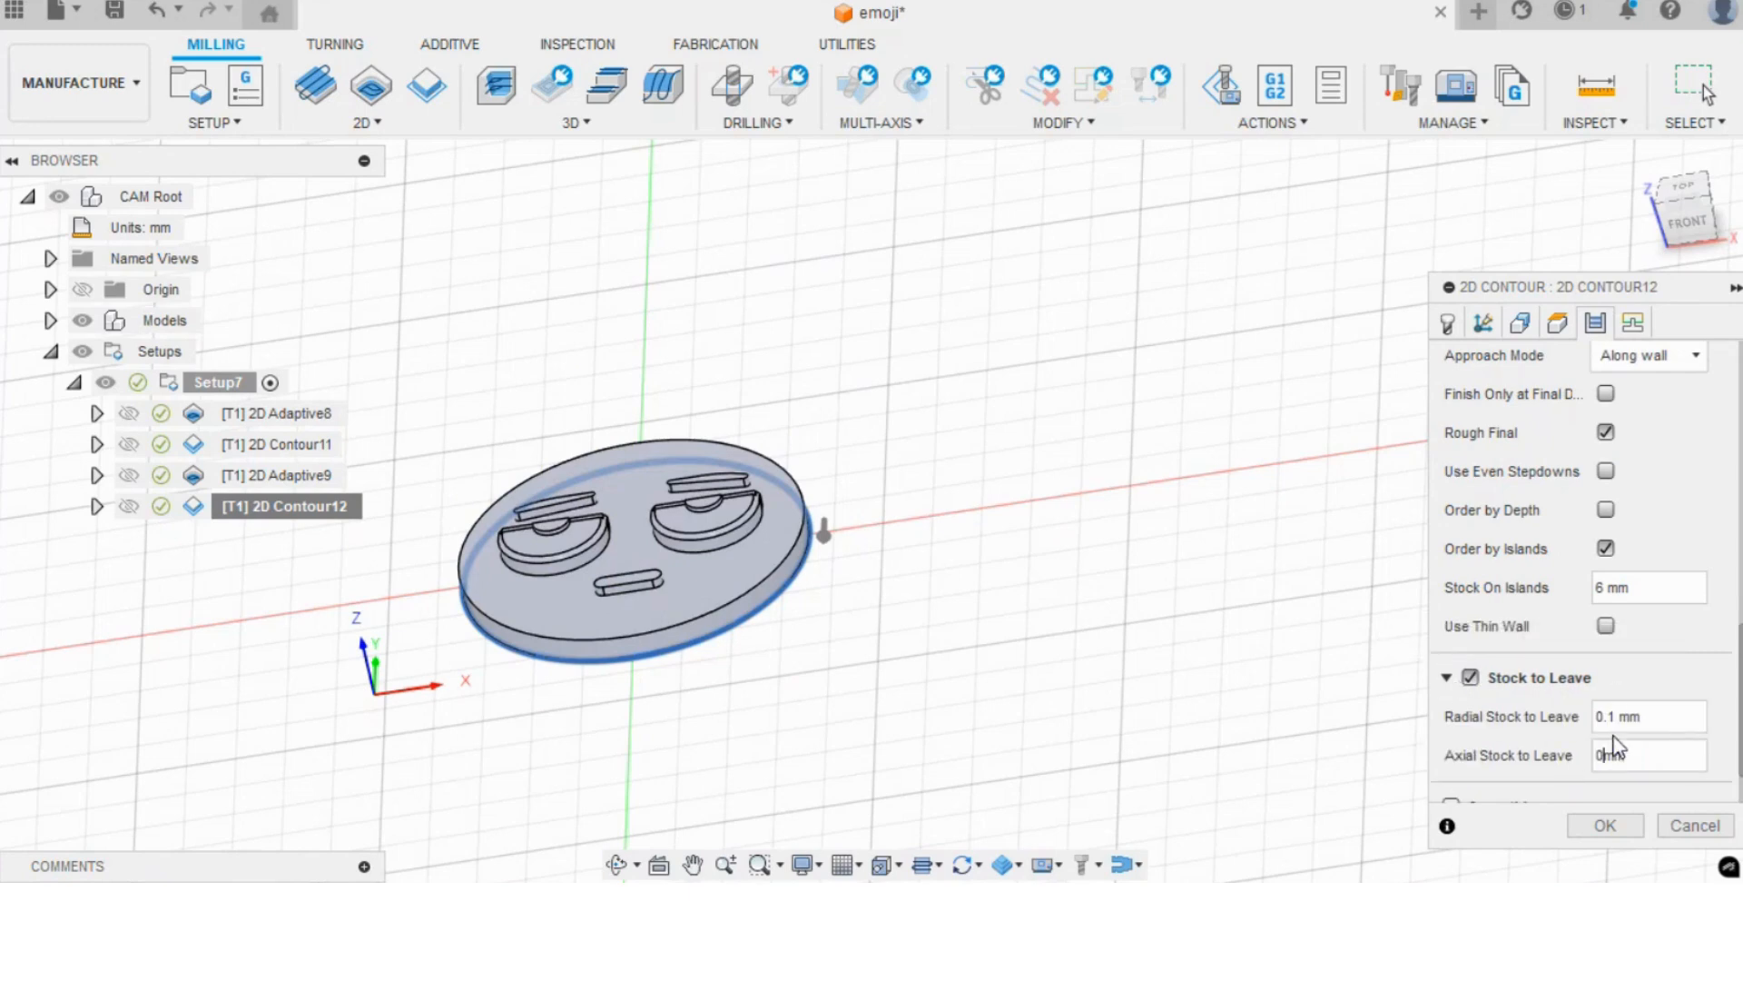
pyautogui.click(1616, 717)
pyautogui.press('BackSpace')
pyautogui.write('2')
pyautogui.click(1605, 825)
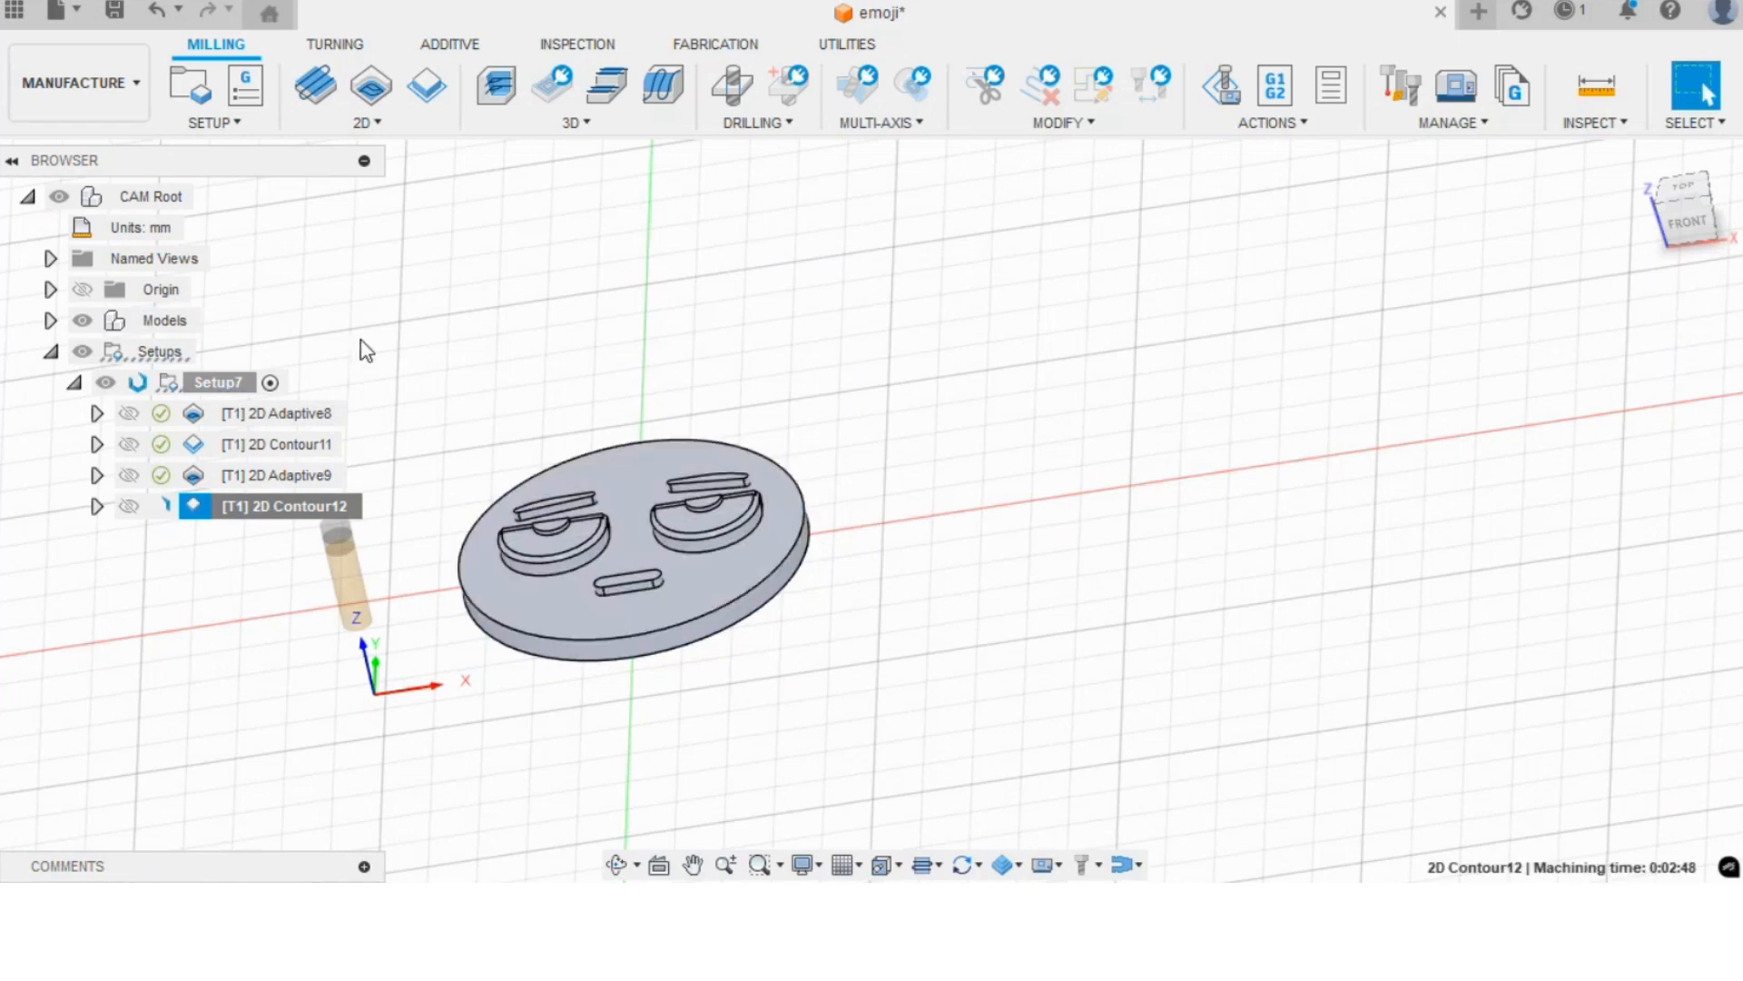
pyautogui.scroll(3, 466, 490)
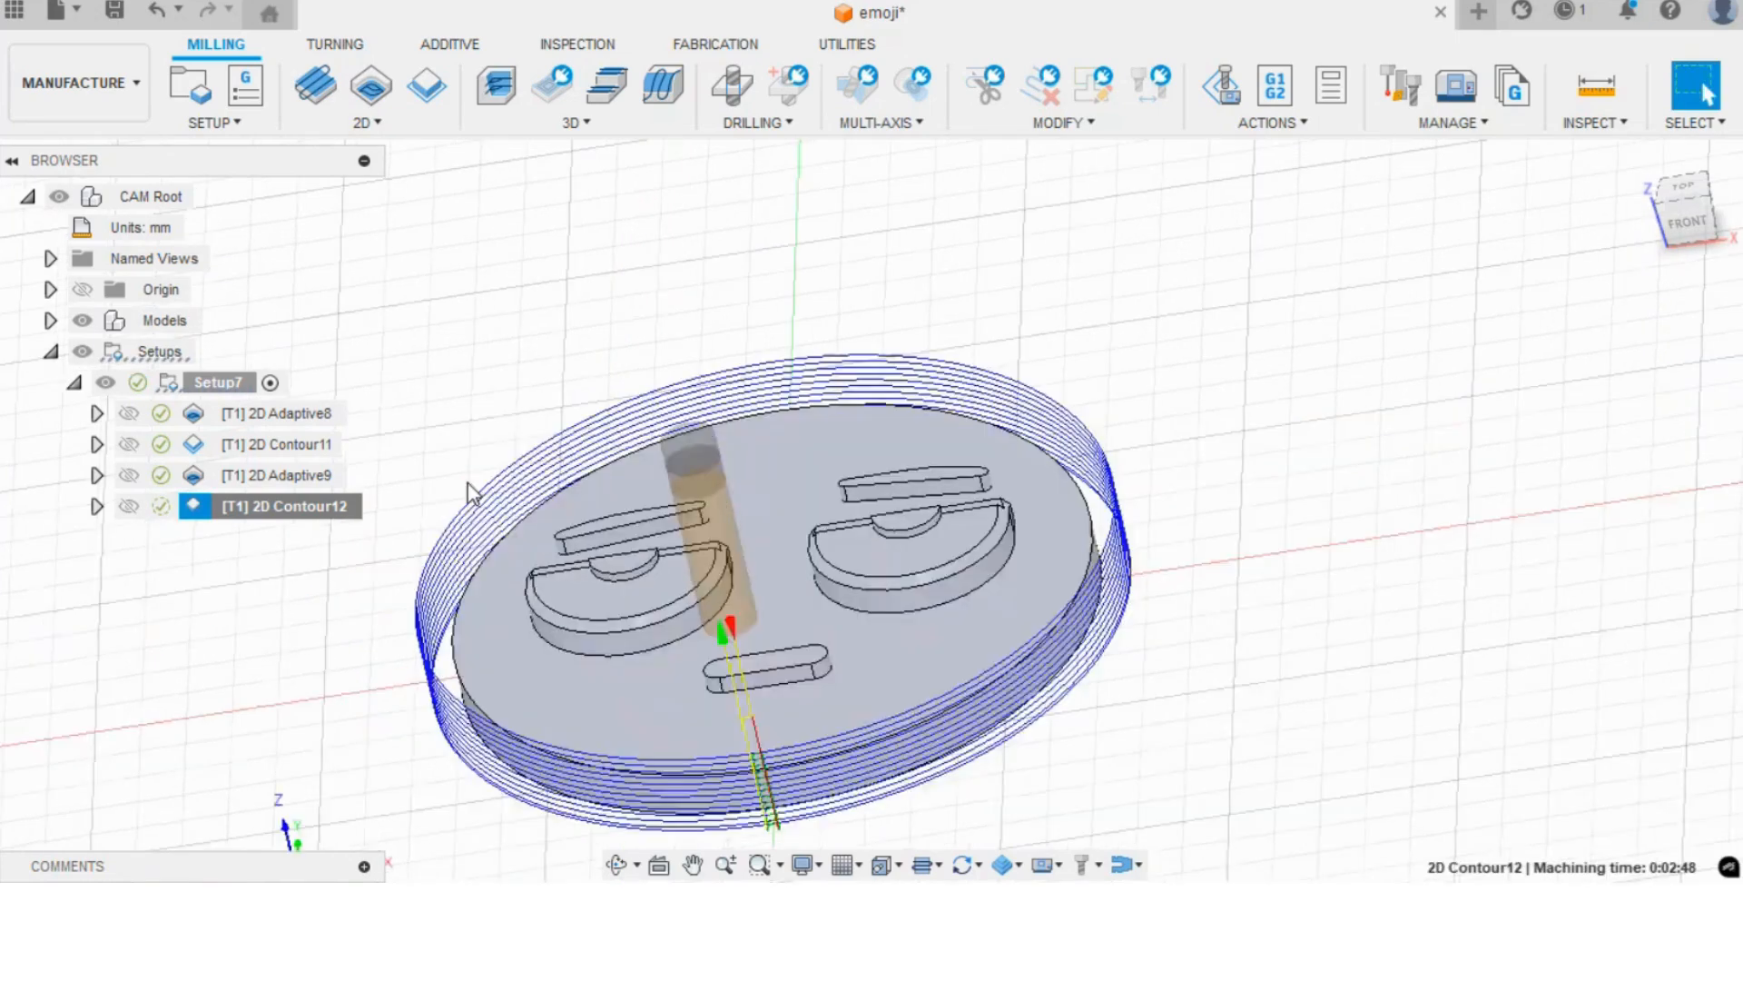
pyautogui.keyDown('shift'); pyautogui.moveTo(467, 483); pyautogui.dragTo(626, 500, button='middle'); pyautogui.keyUp('shift')
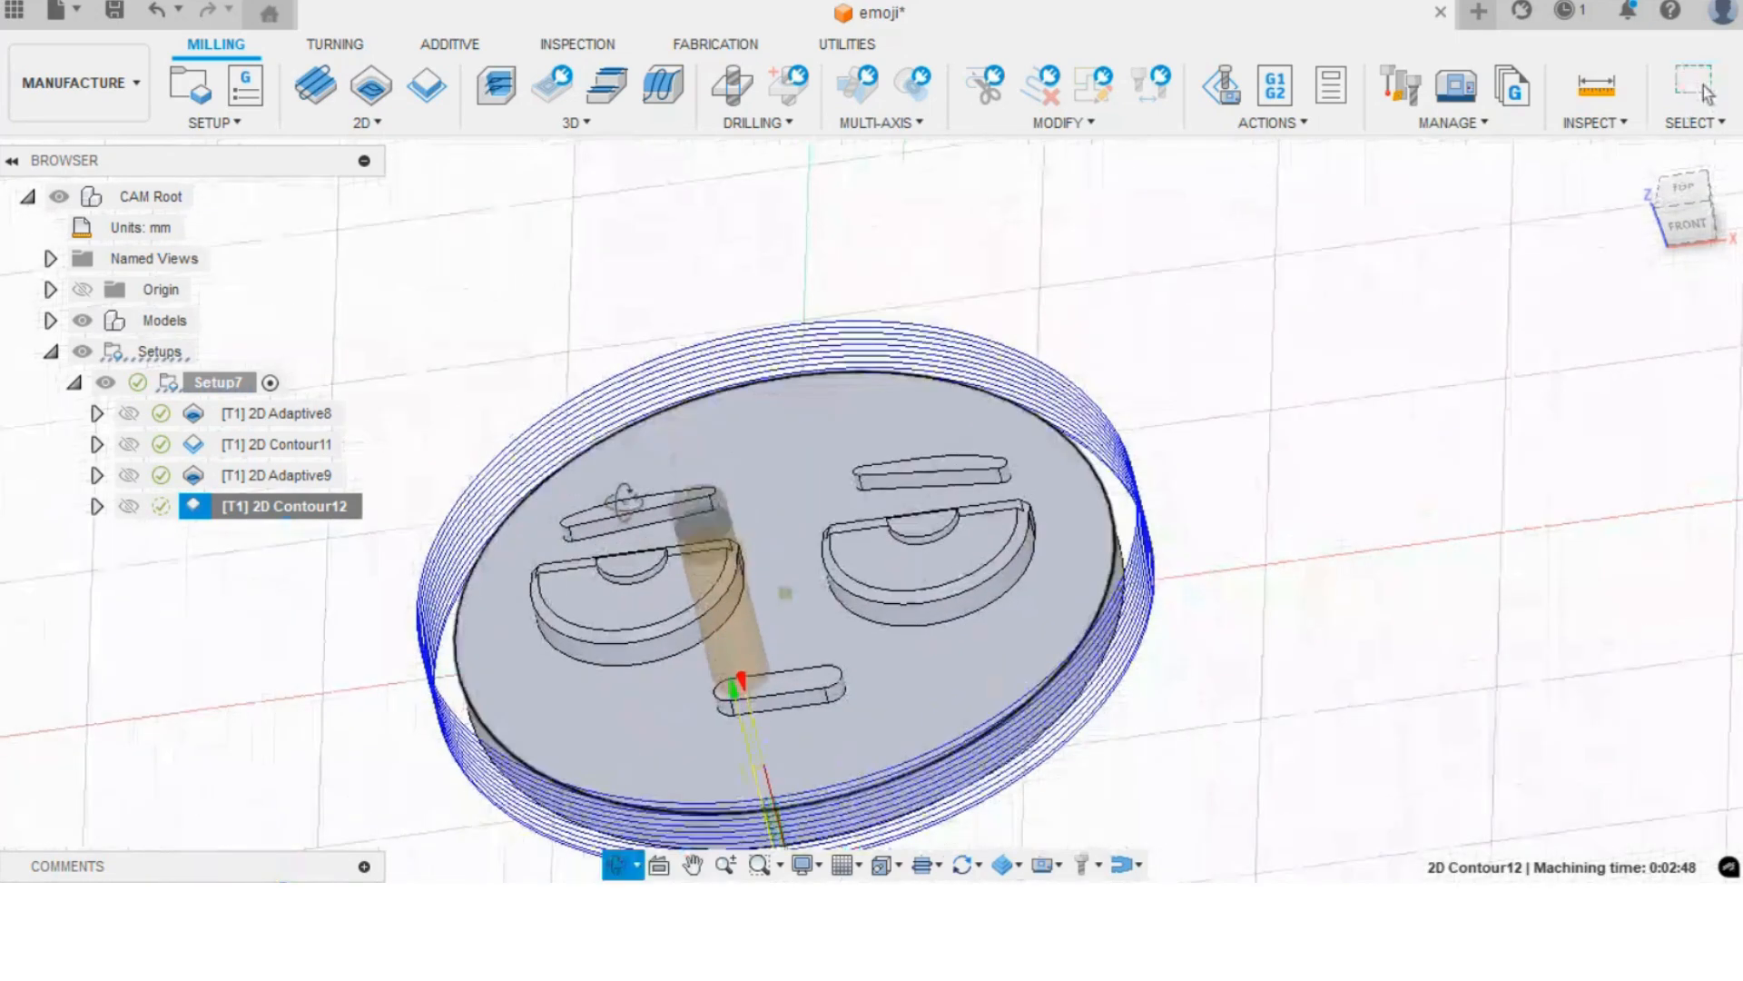
pyautogui.click(257, 627)
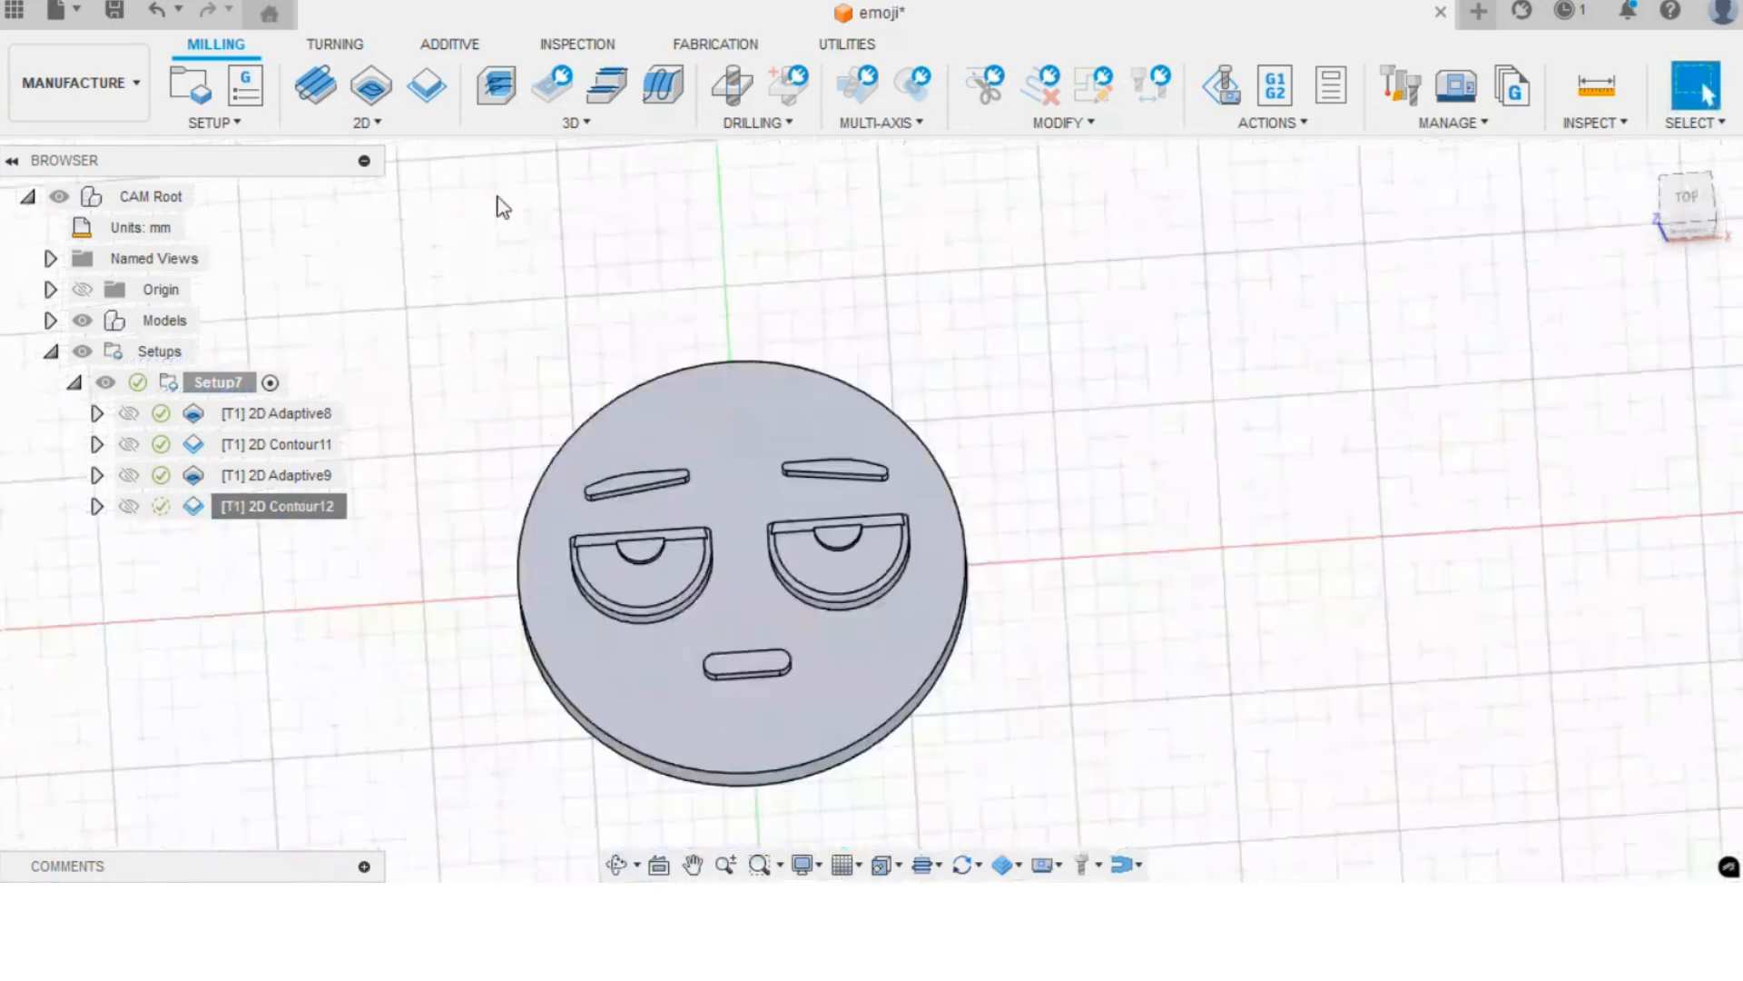
# - Start a Trace operation and choose the 10 mm 45° engrave/chamfer mill from the emoji document's tool library
pyautogui.click(367, 122)
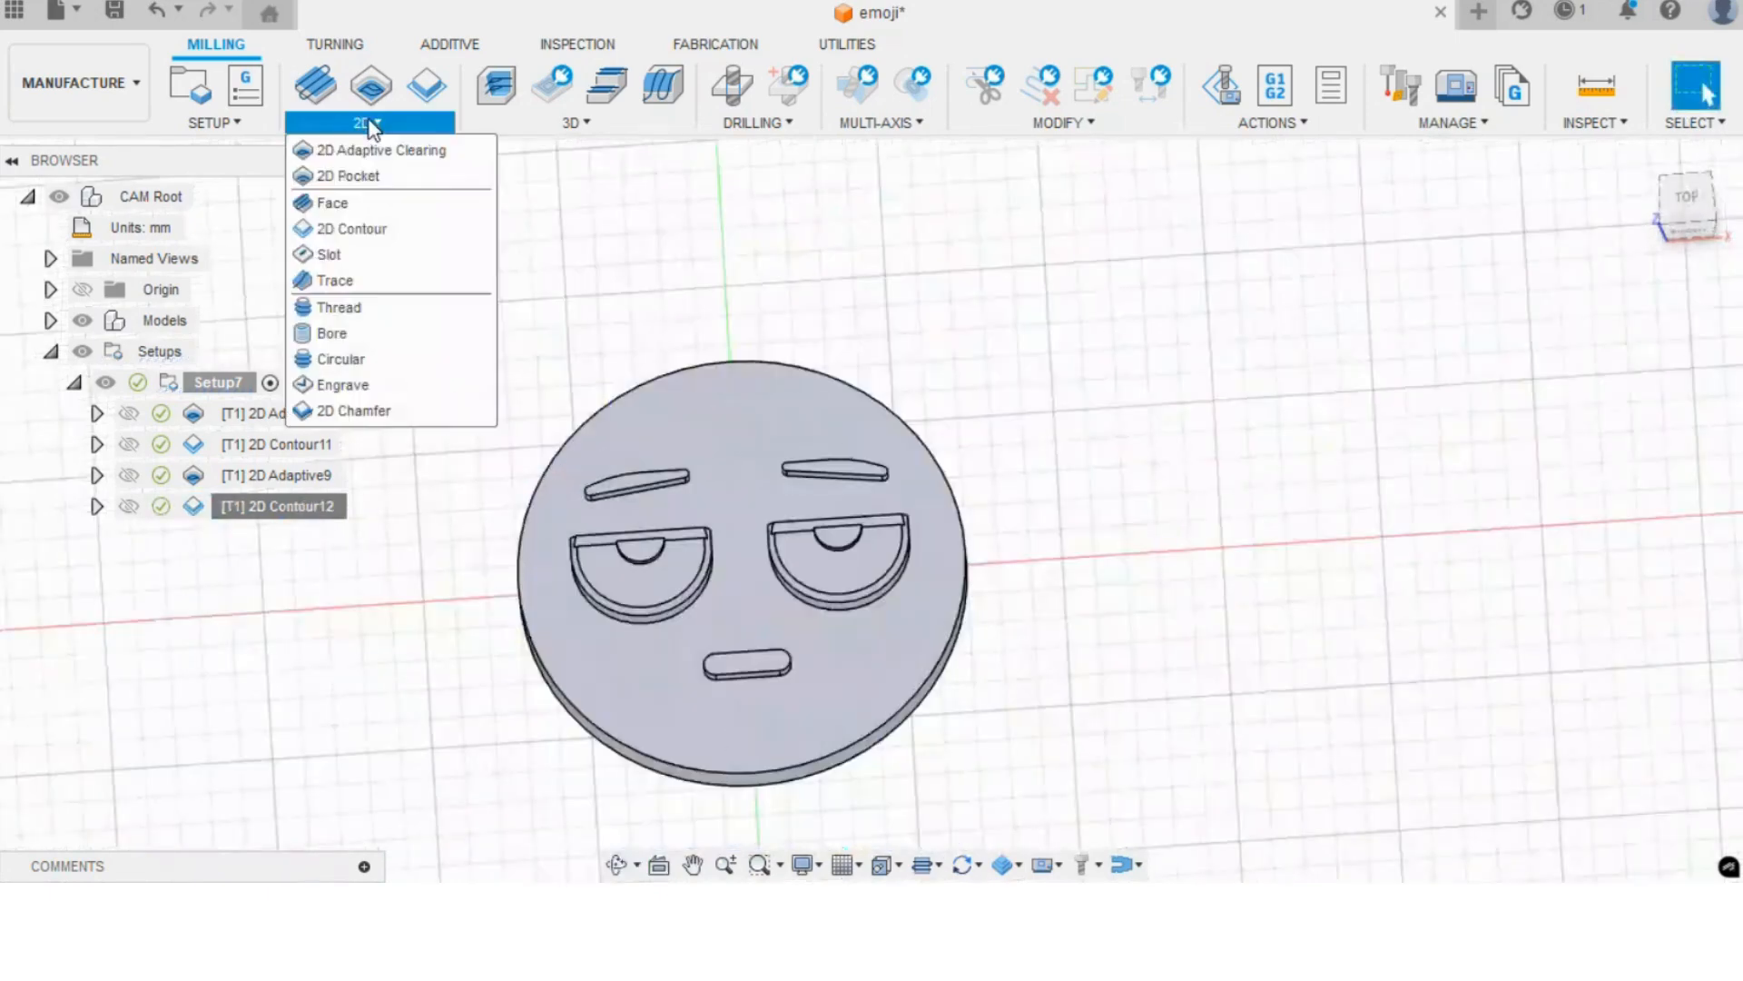
pyautogui.click(404, 282)
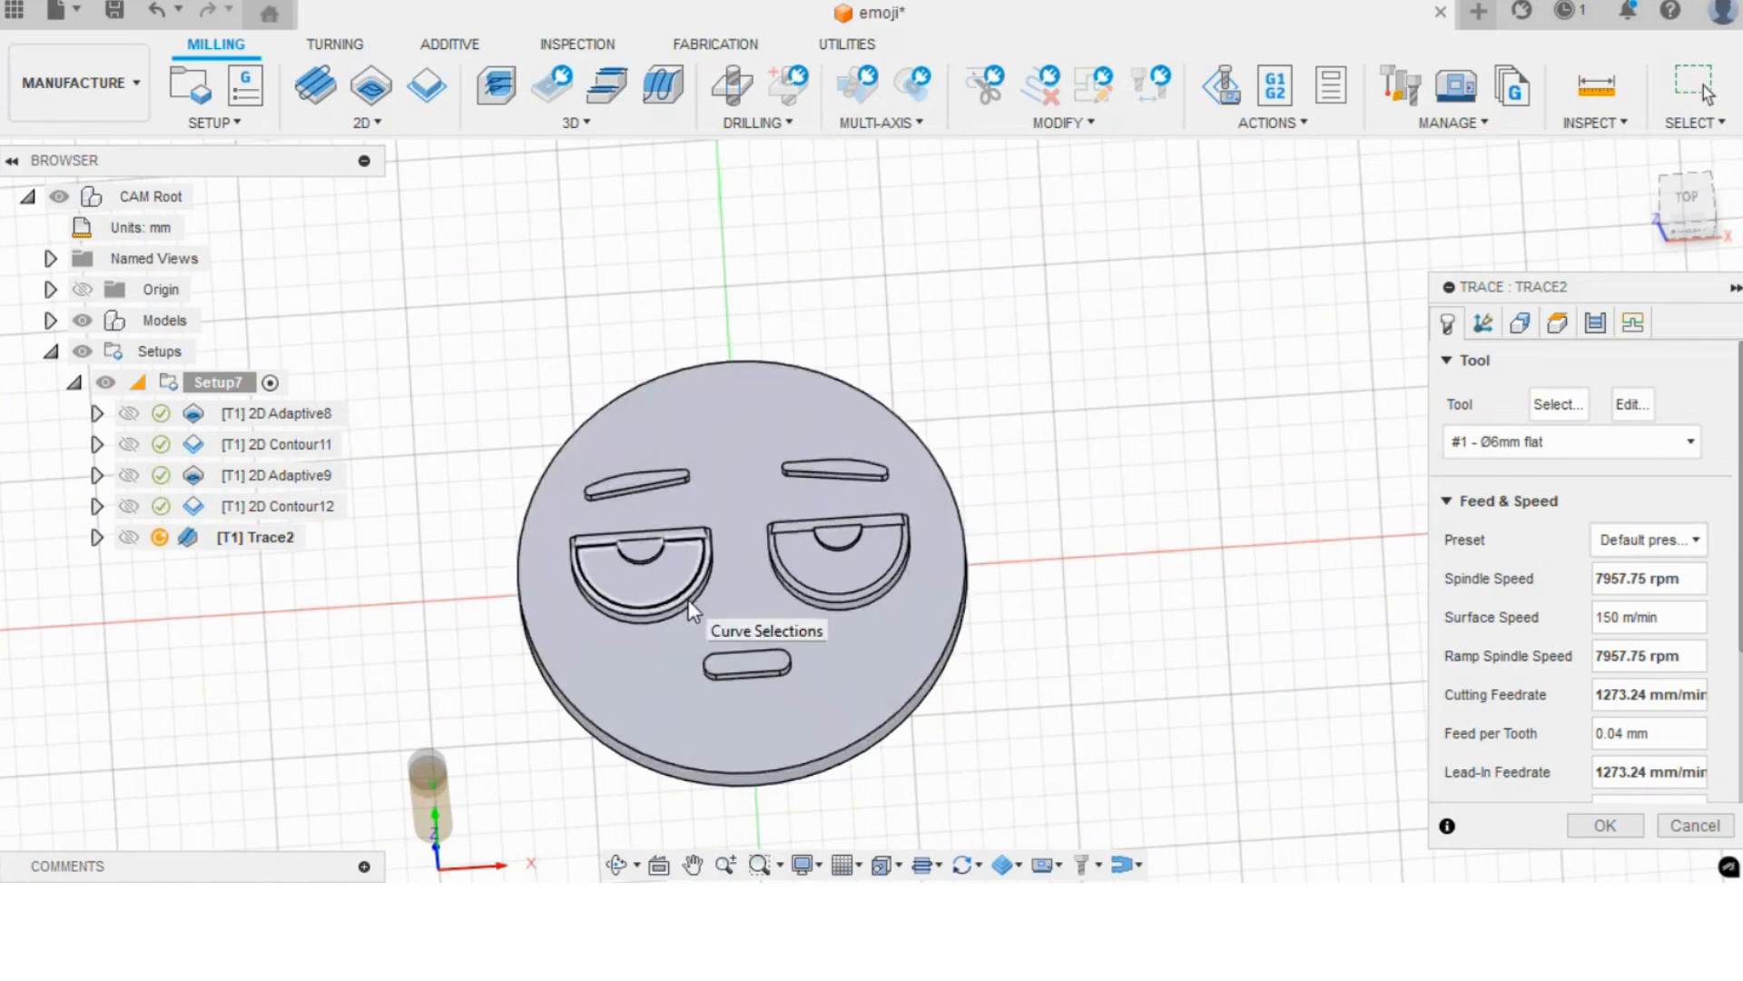
pyautogui.scroll(2, 698, 589)
pyautogui.scroll(3, 763, 590)
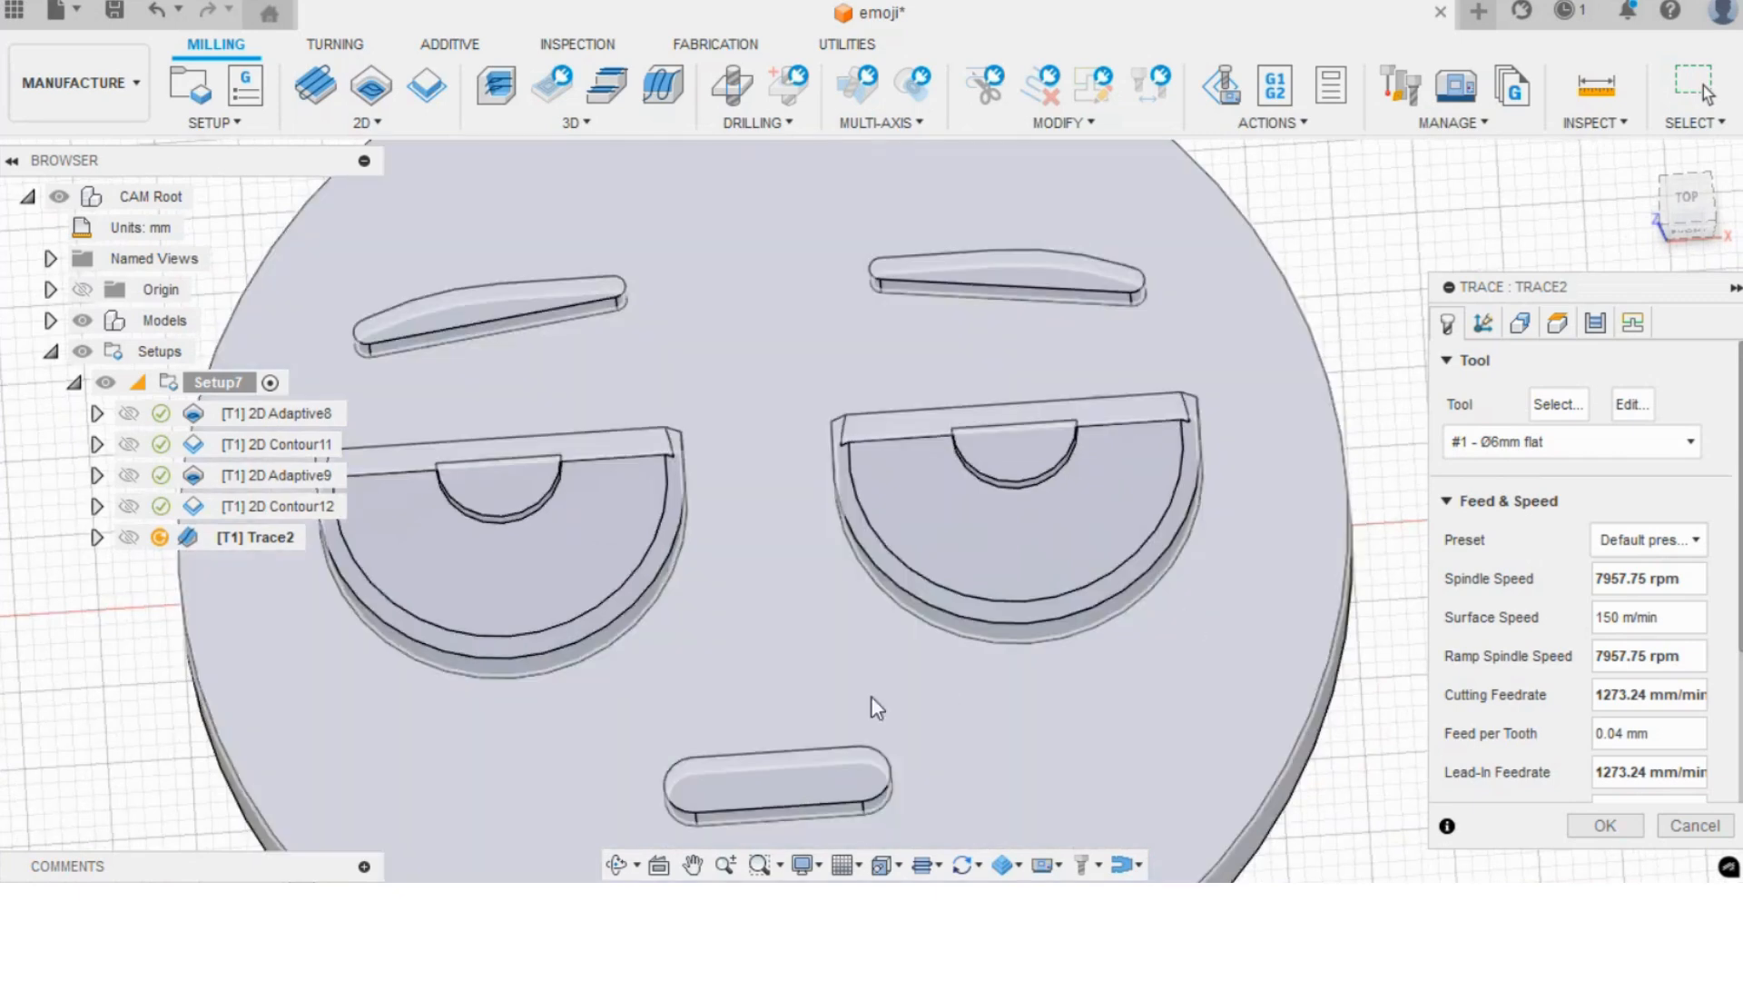
pyautogui.keyDown('shift'); pyautogui.moveTo(874, 706); pyautogui.dragTo(856, 790, button='middle'); pyautogui.keyUp('shift')
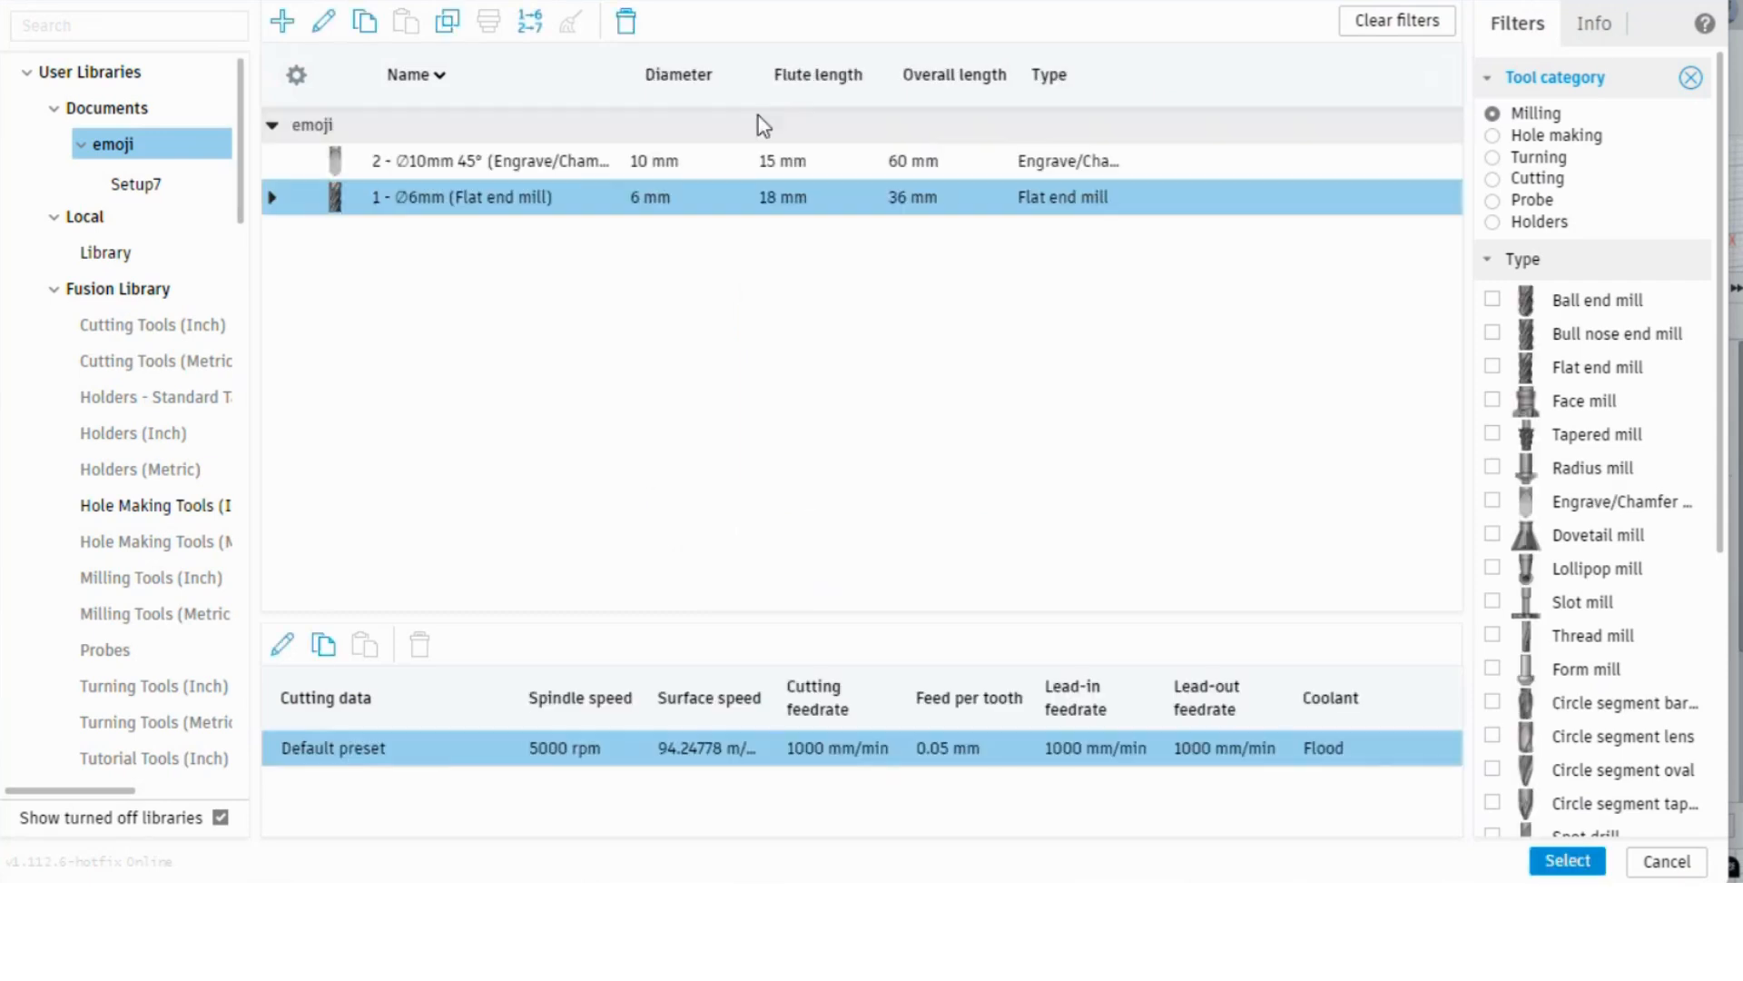
pyautogui.click(525, 167)
pyautogui.click(1574, 865)
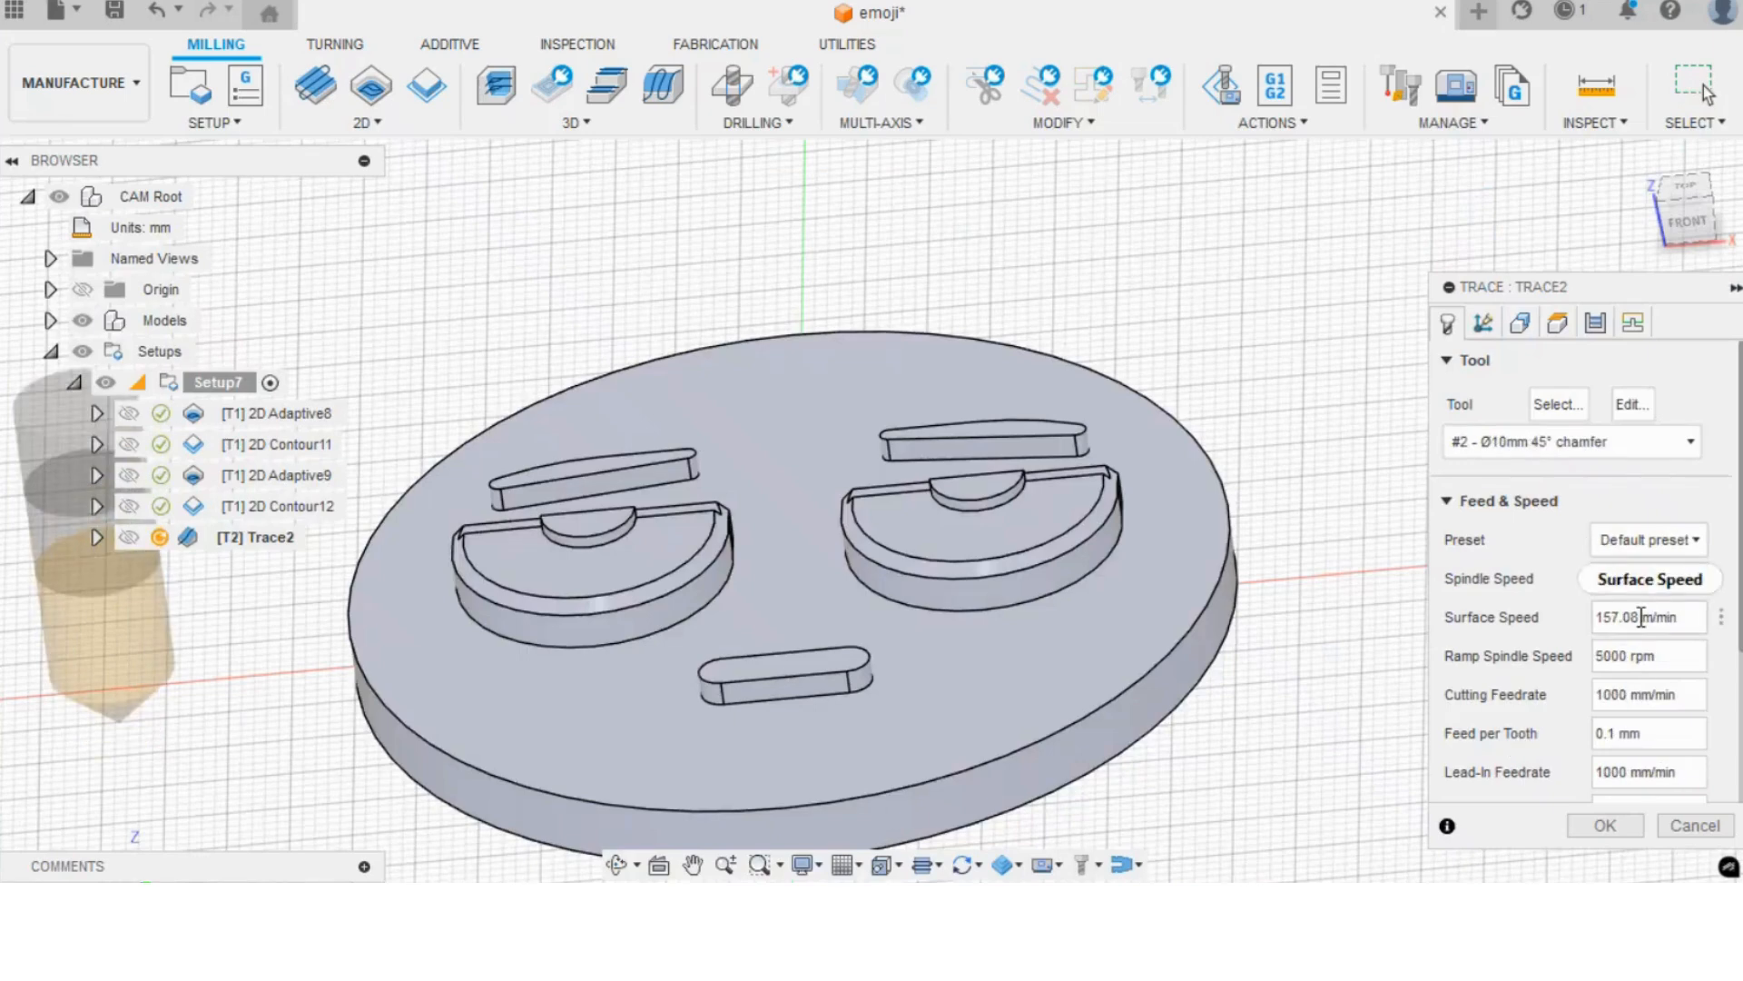
# - Set the trace's surface speed to 150 m/min and its feed per tooth to 0.05 mm
pyautogui.moveTo(1642, 618); pyautogui.dragTo(1613, 620)
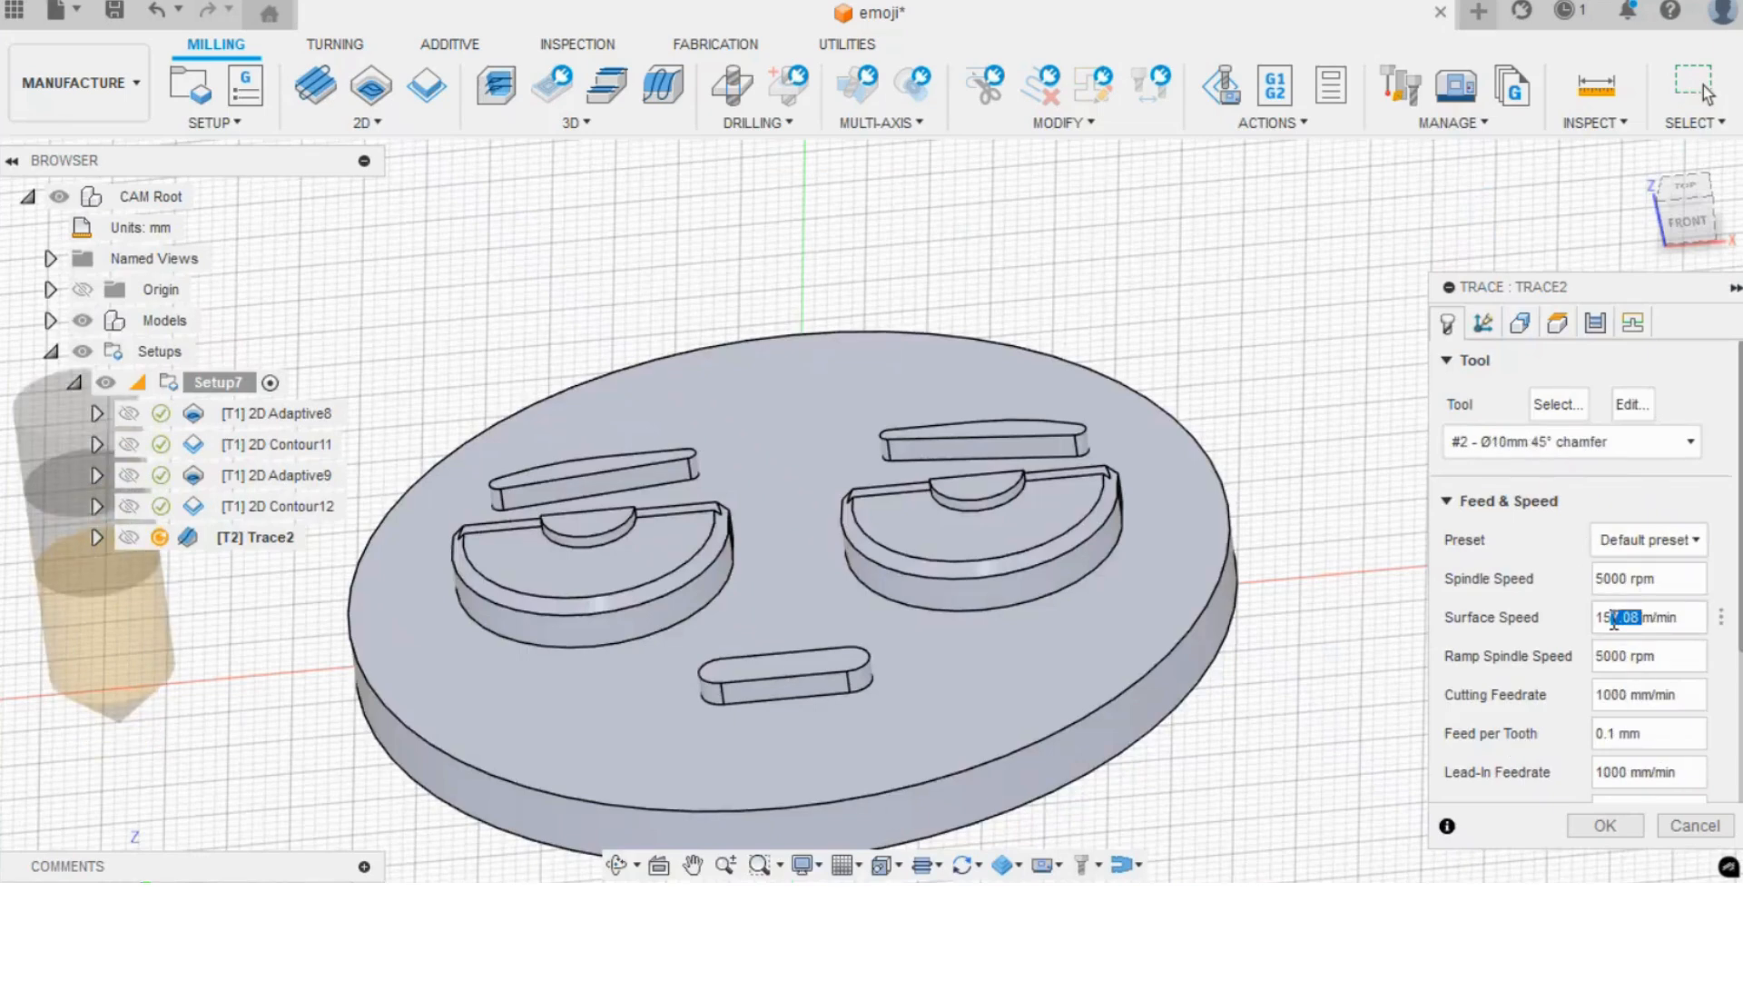
pyautogui.write('0')
pyautogui.press('Return')
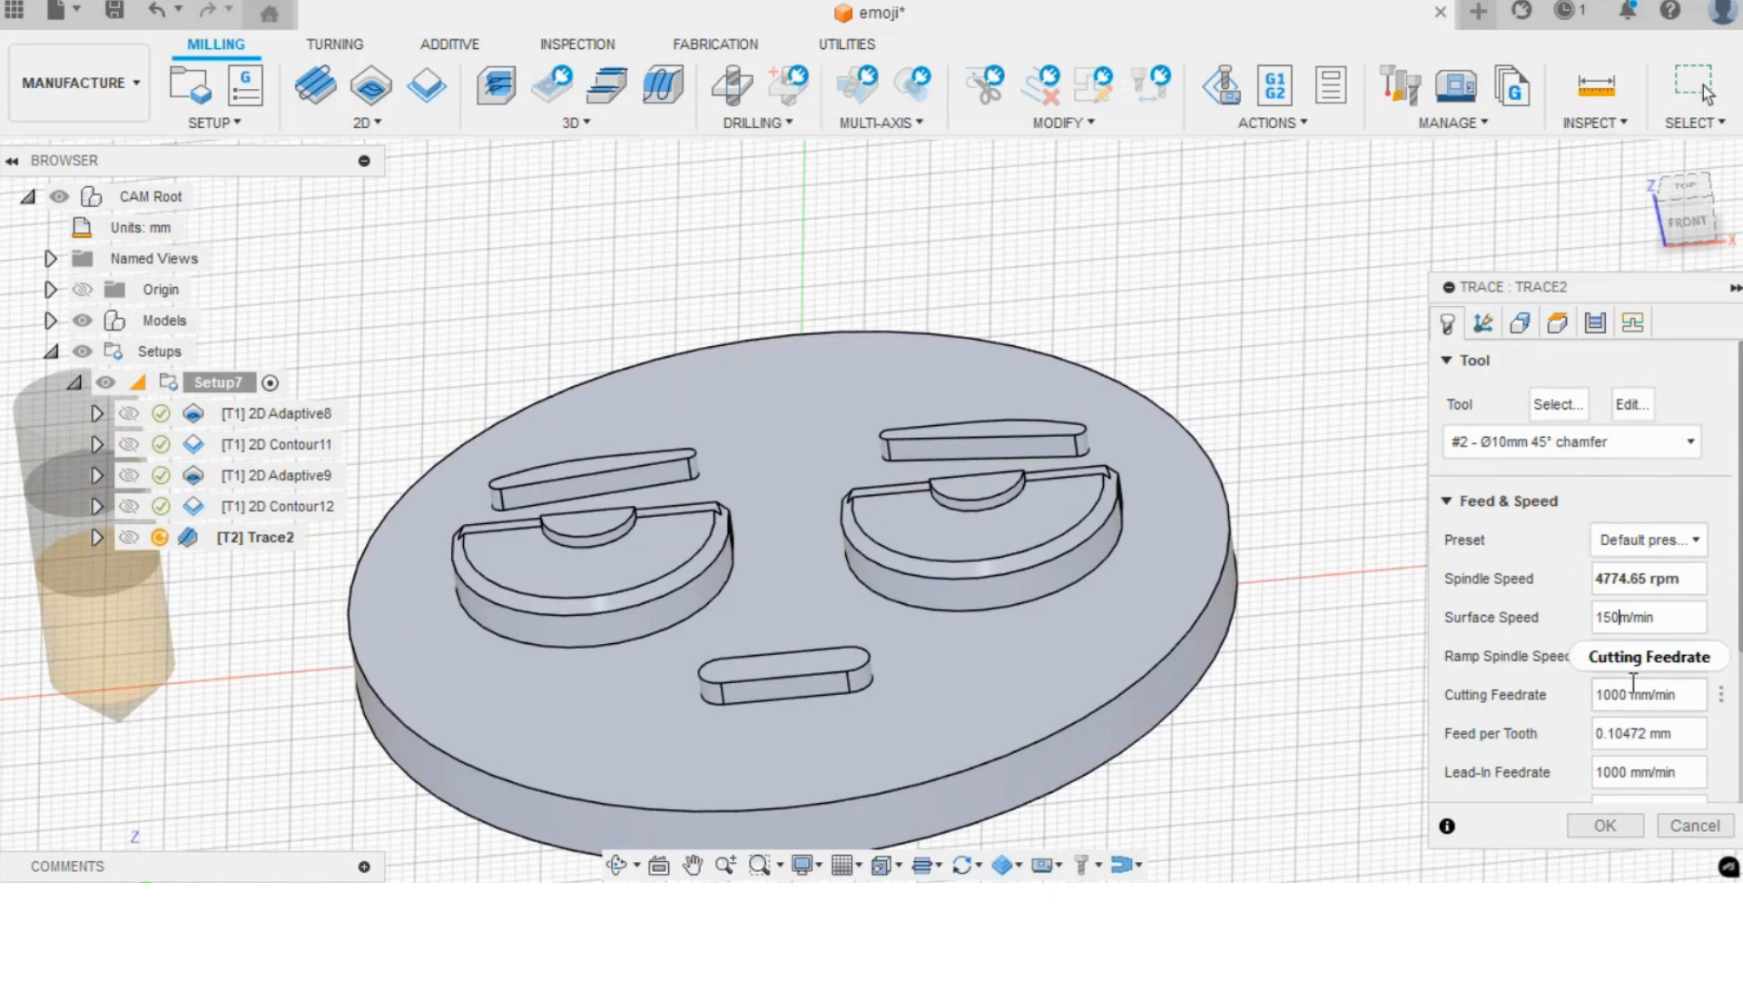
pyautogui.moveTo(1648, 733); pyautogui.dragTo(1614, 738)
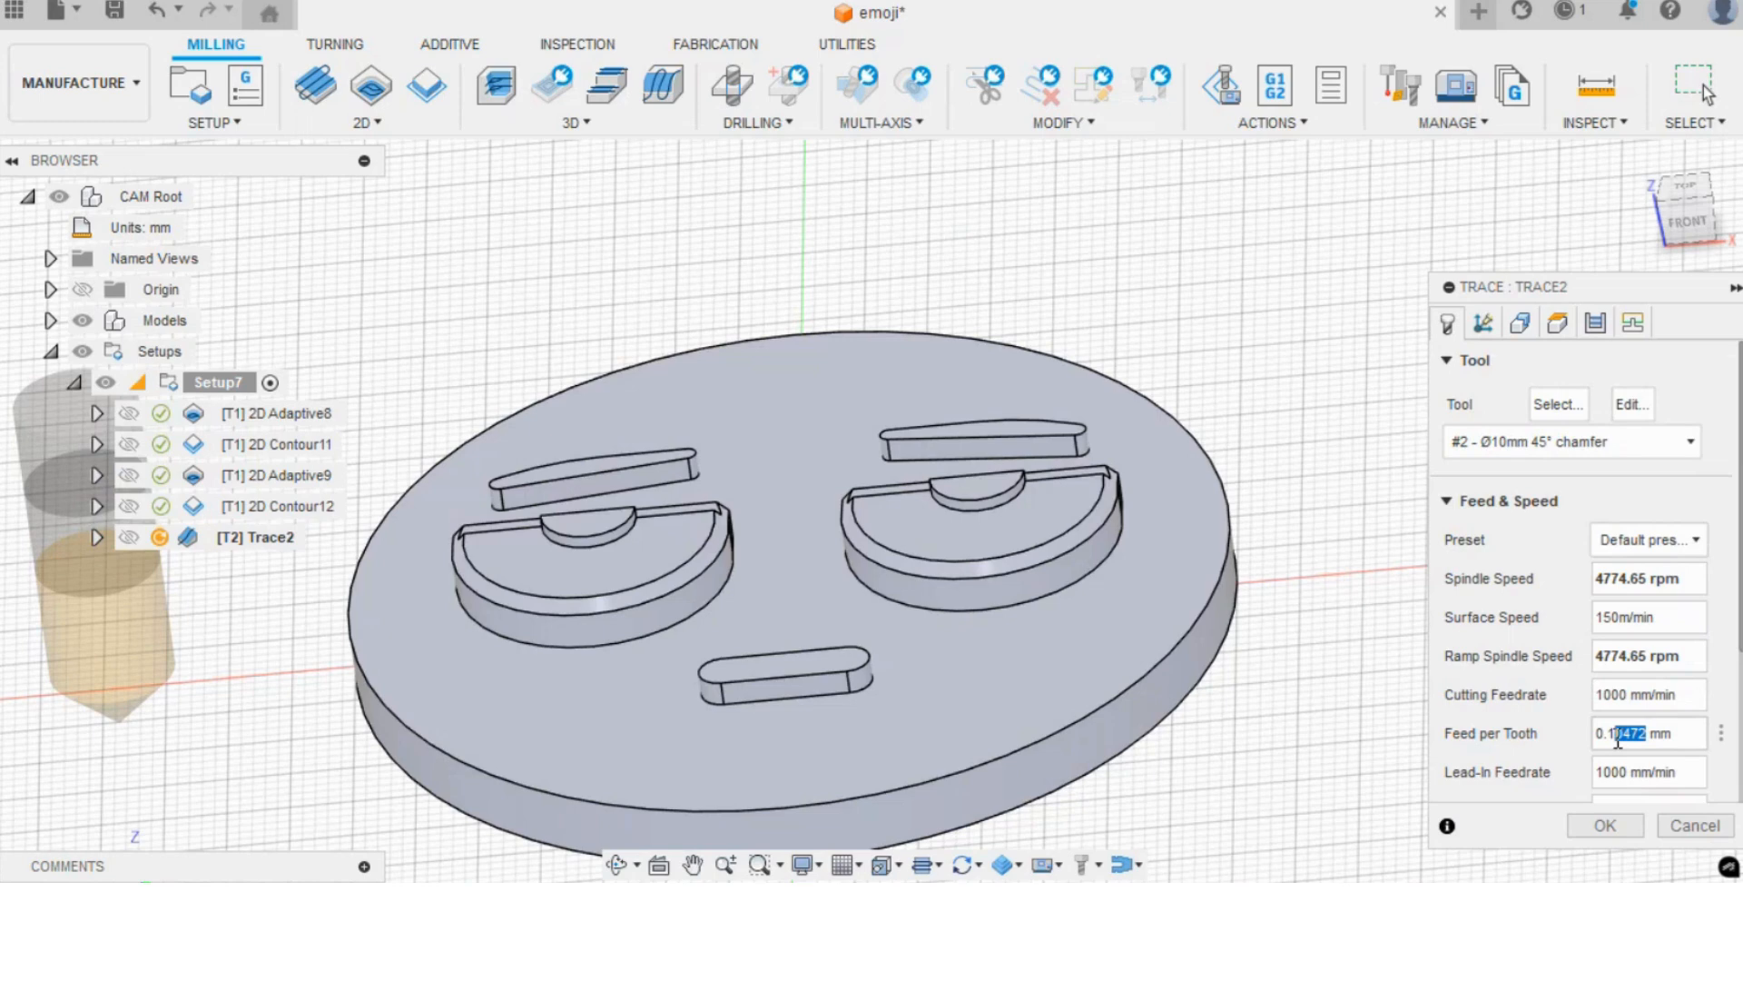
pyautogui.press('BackSpace')
pyautogui.press('BackSpace')
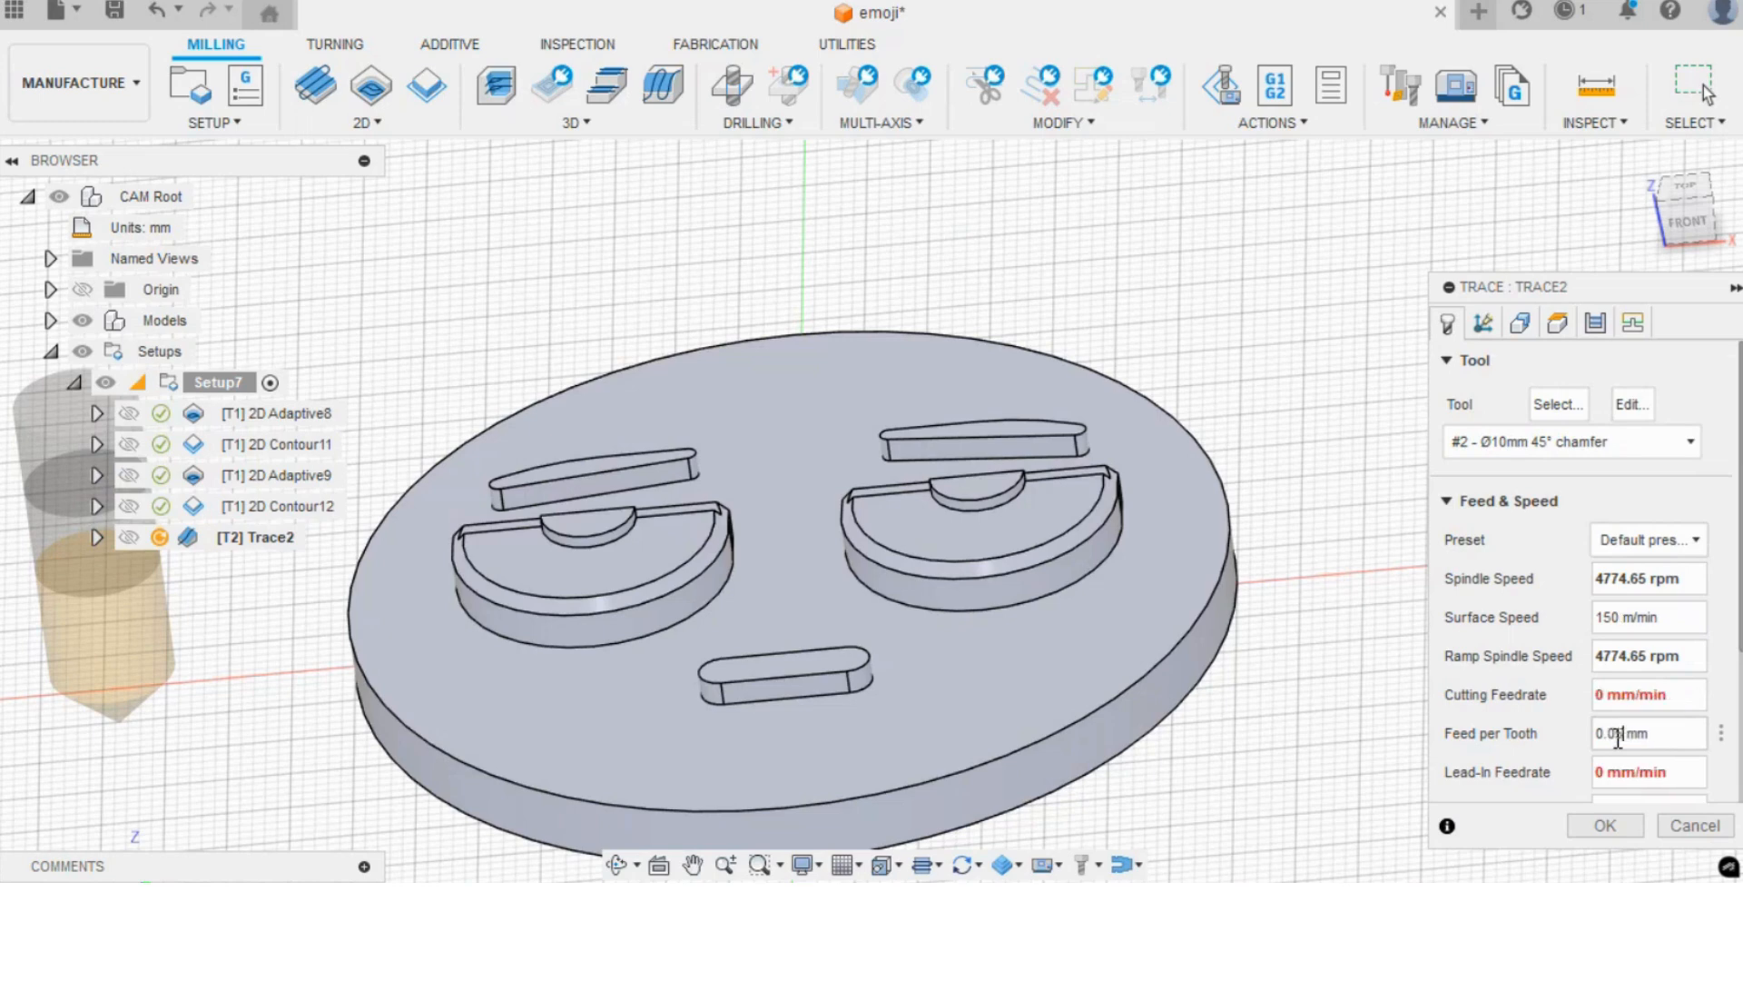
# - Select the upper outer edge chains of both eyes as the trace's curves
pyautogui.click(1509, 324)
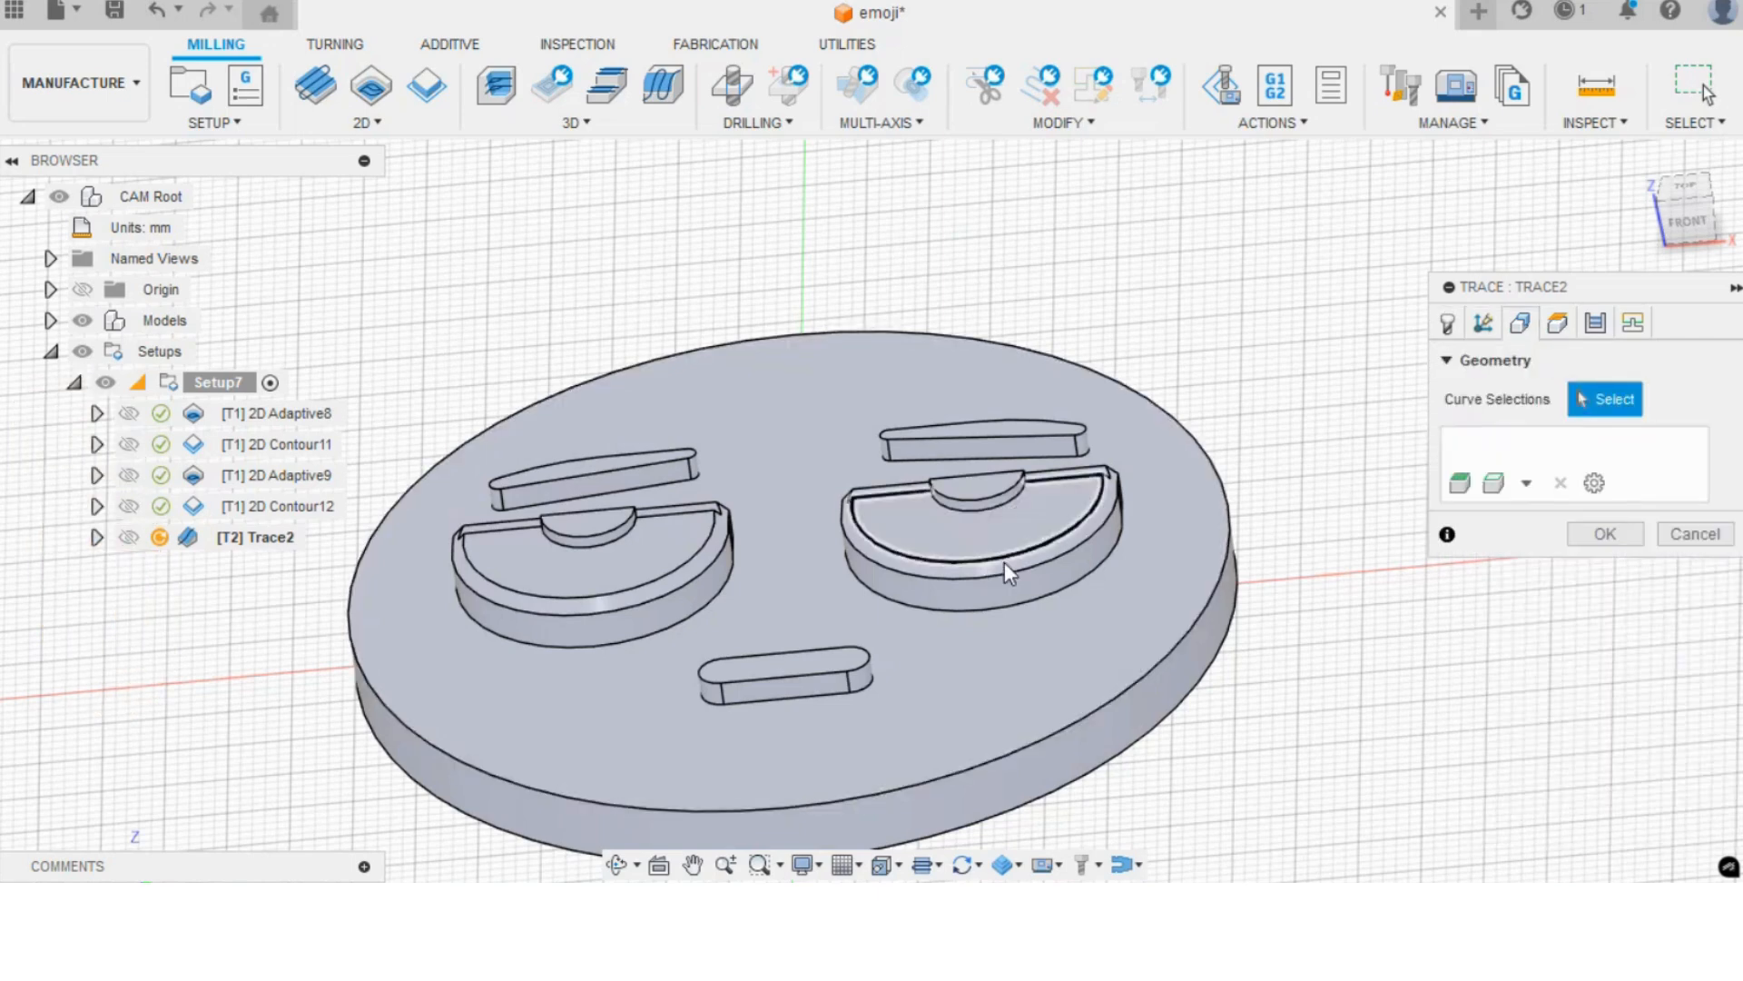
pyautogui.scroll(3, 1063, 525)
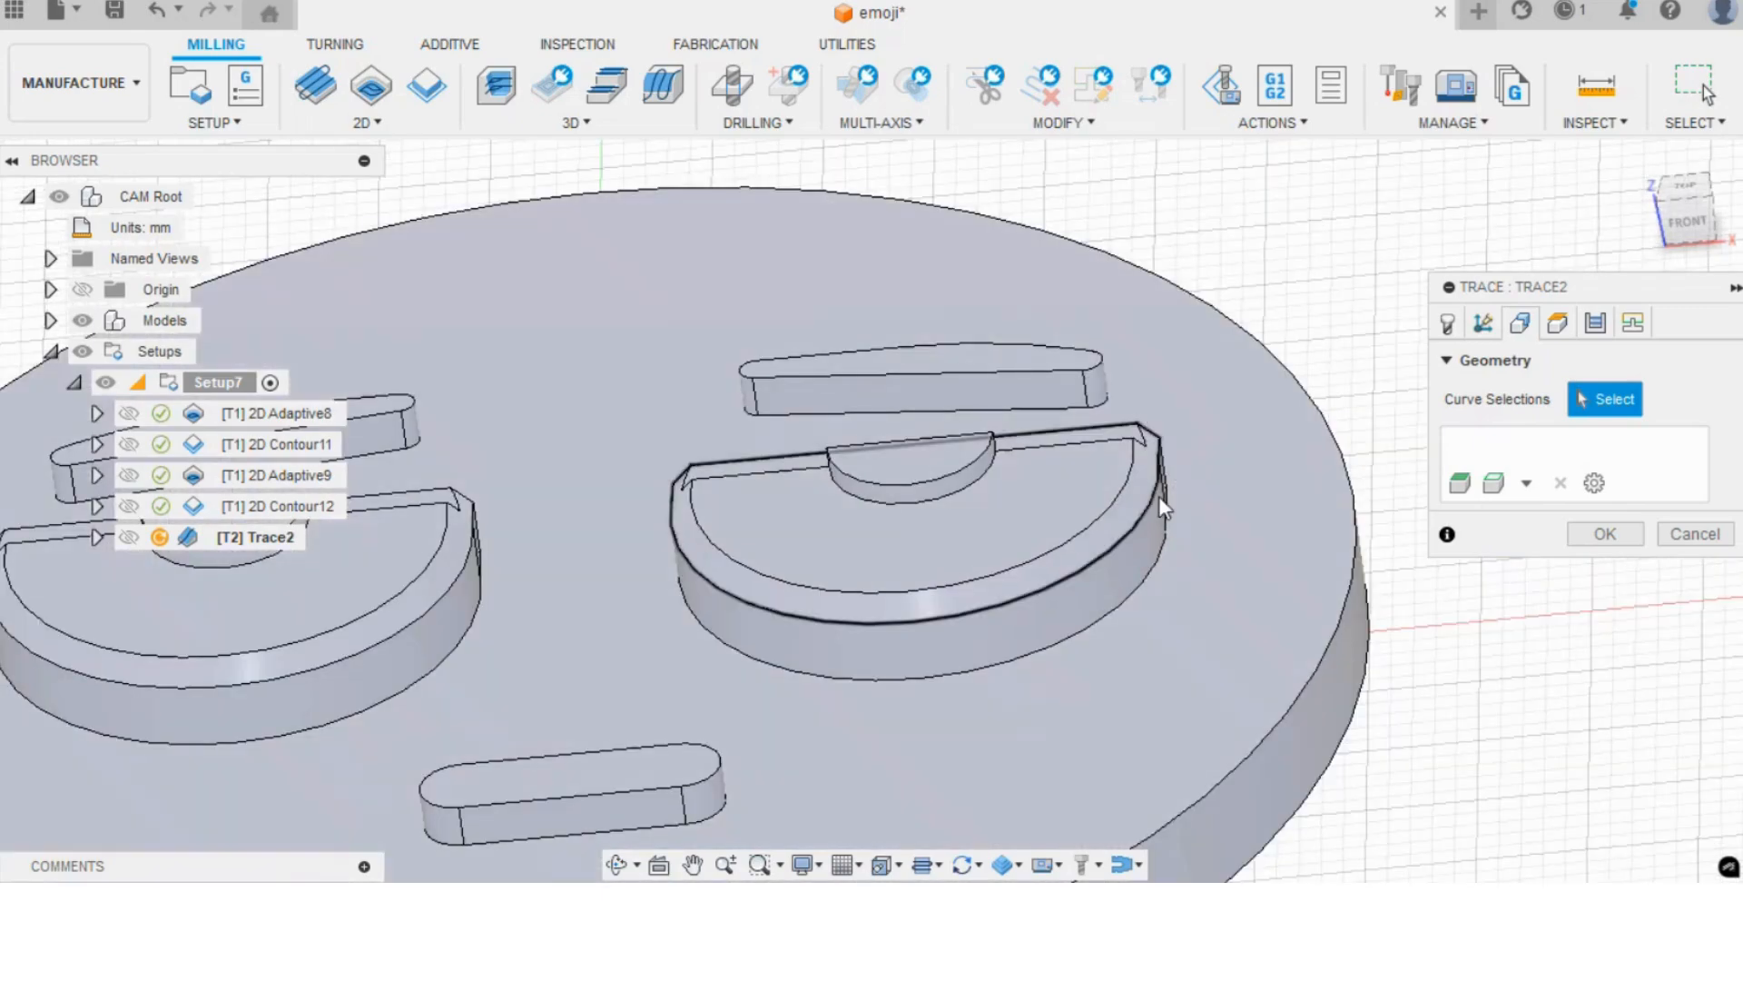
pyautogui.click(1138, 529)
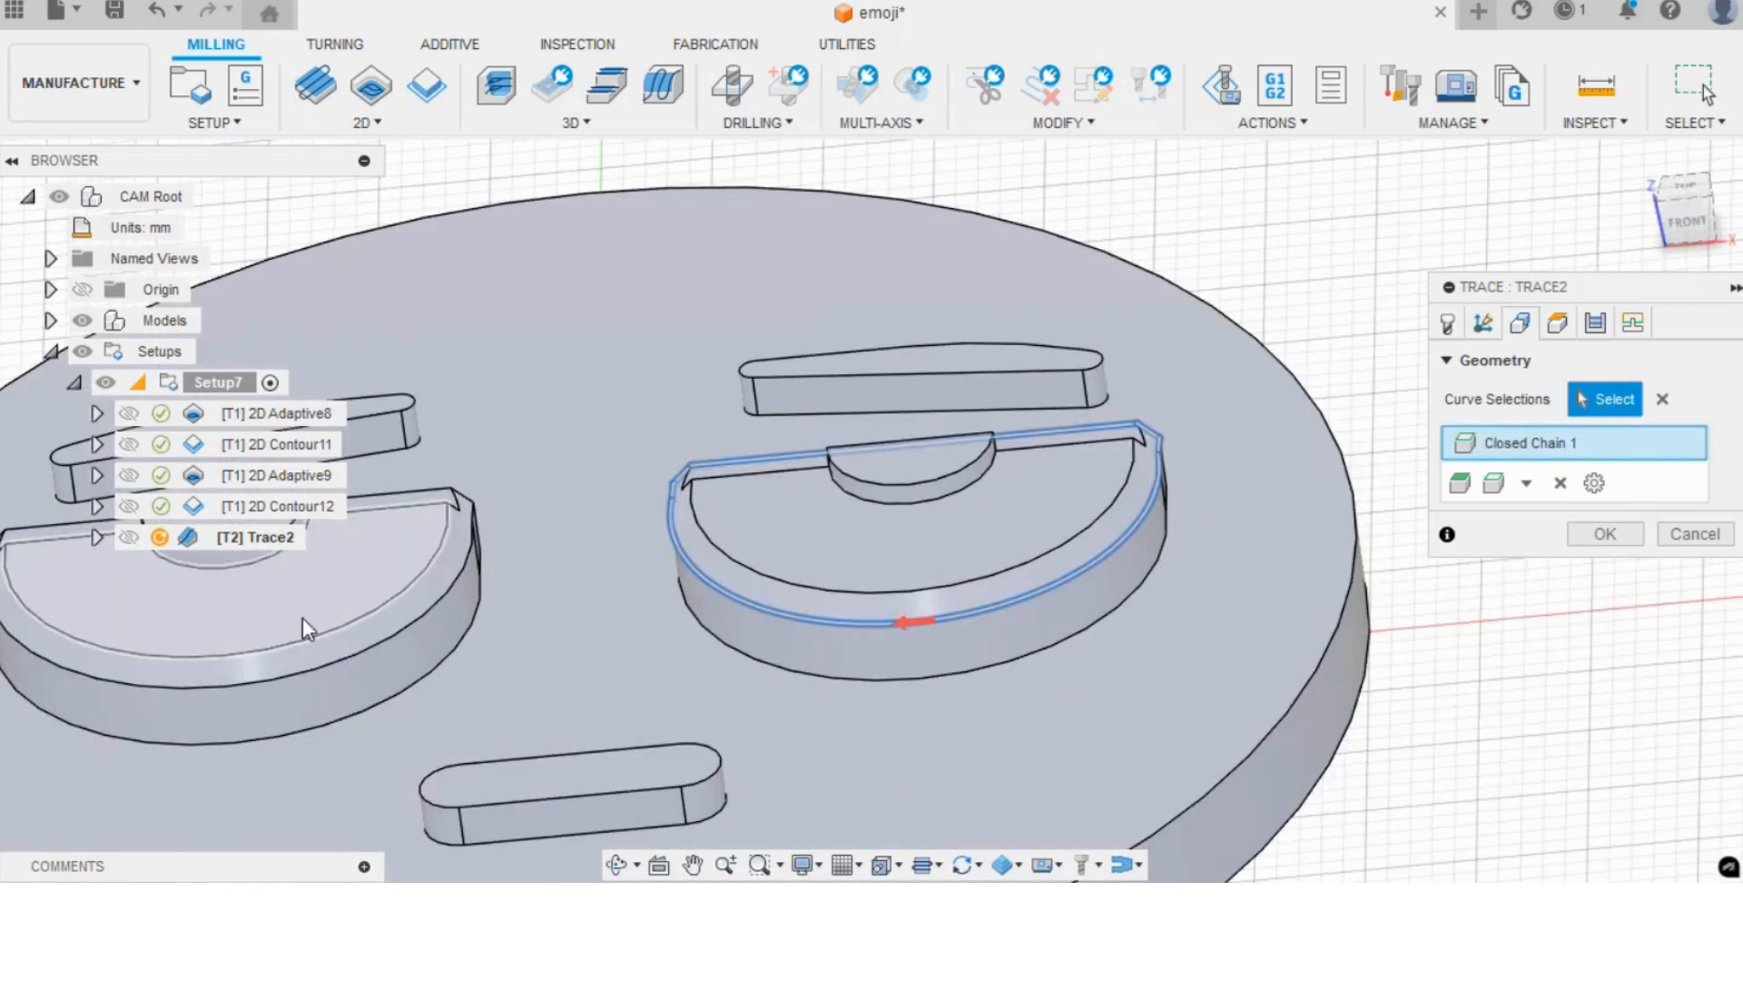
pyautogui.click(363, 652)
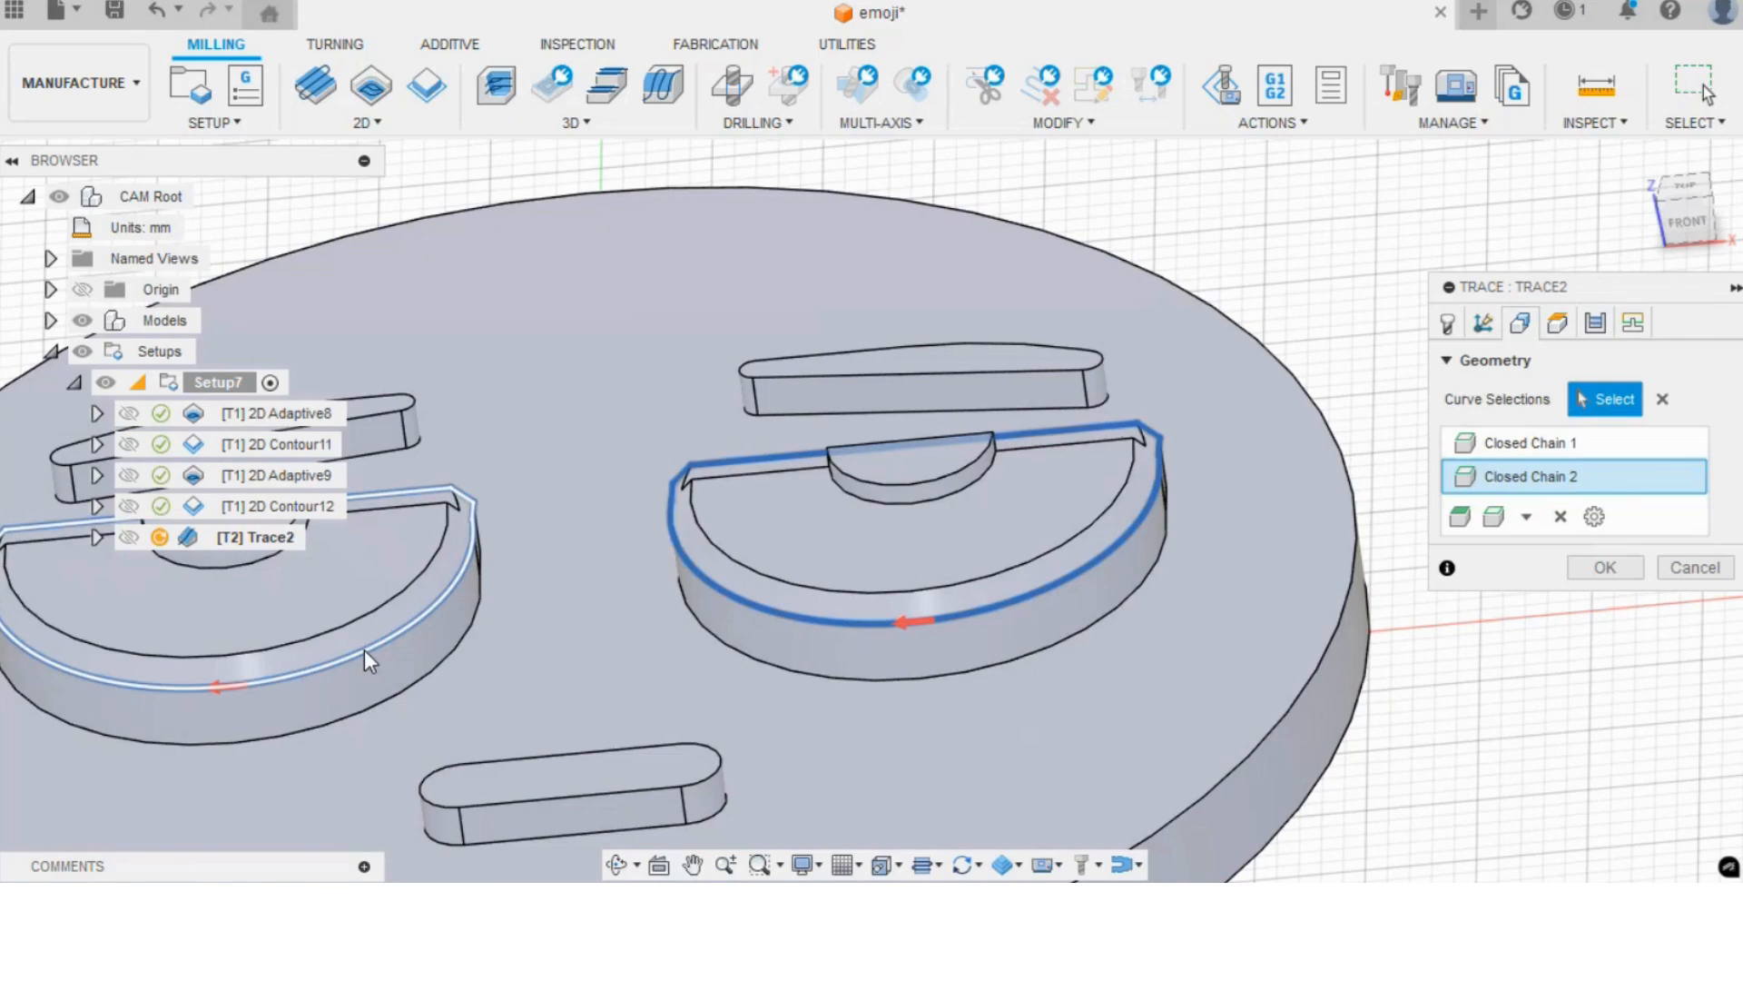
pyautogui.scroll(-2, 886, 582)
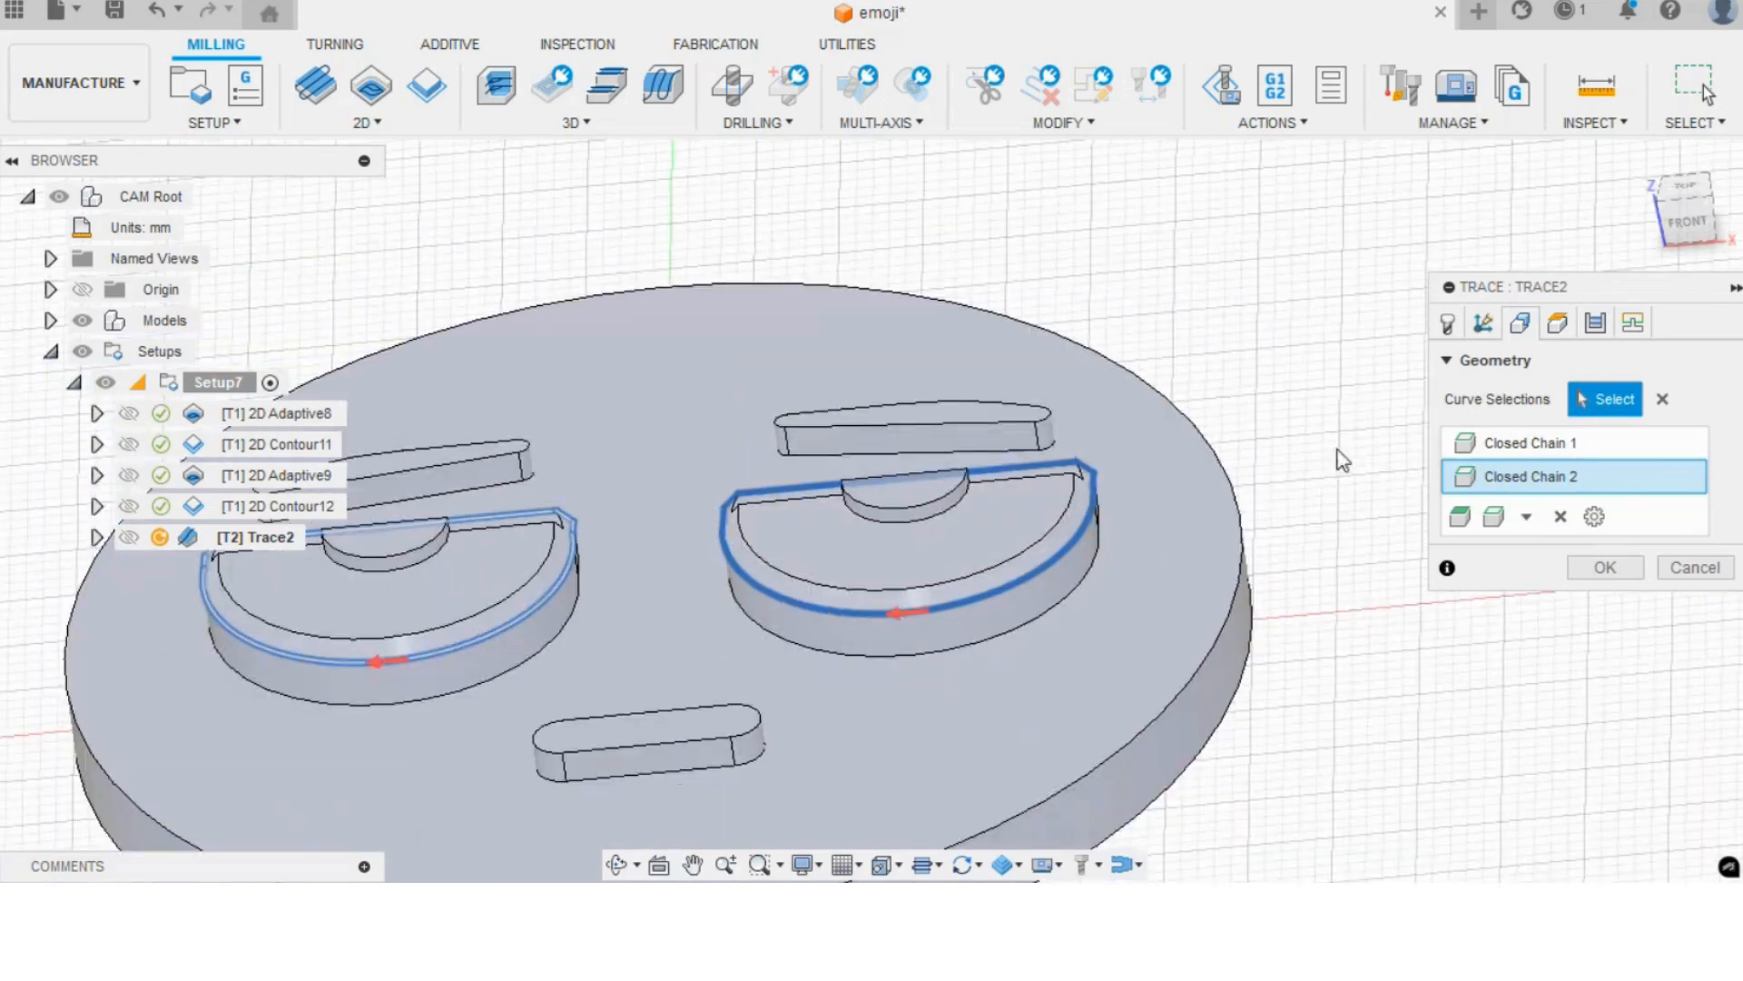
# - Review the trace's heights, passes, chamfer, linking and tool settings and generate its toolpath
pyautogui.click(1558, 324)
pyautogui.click(1599, 325)
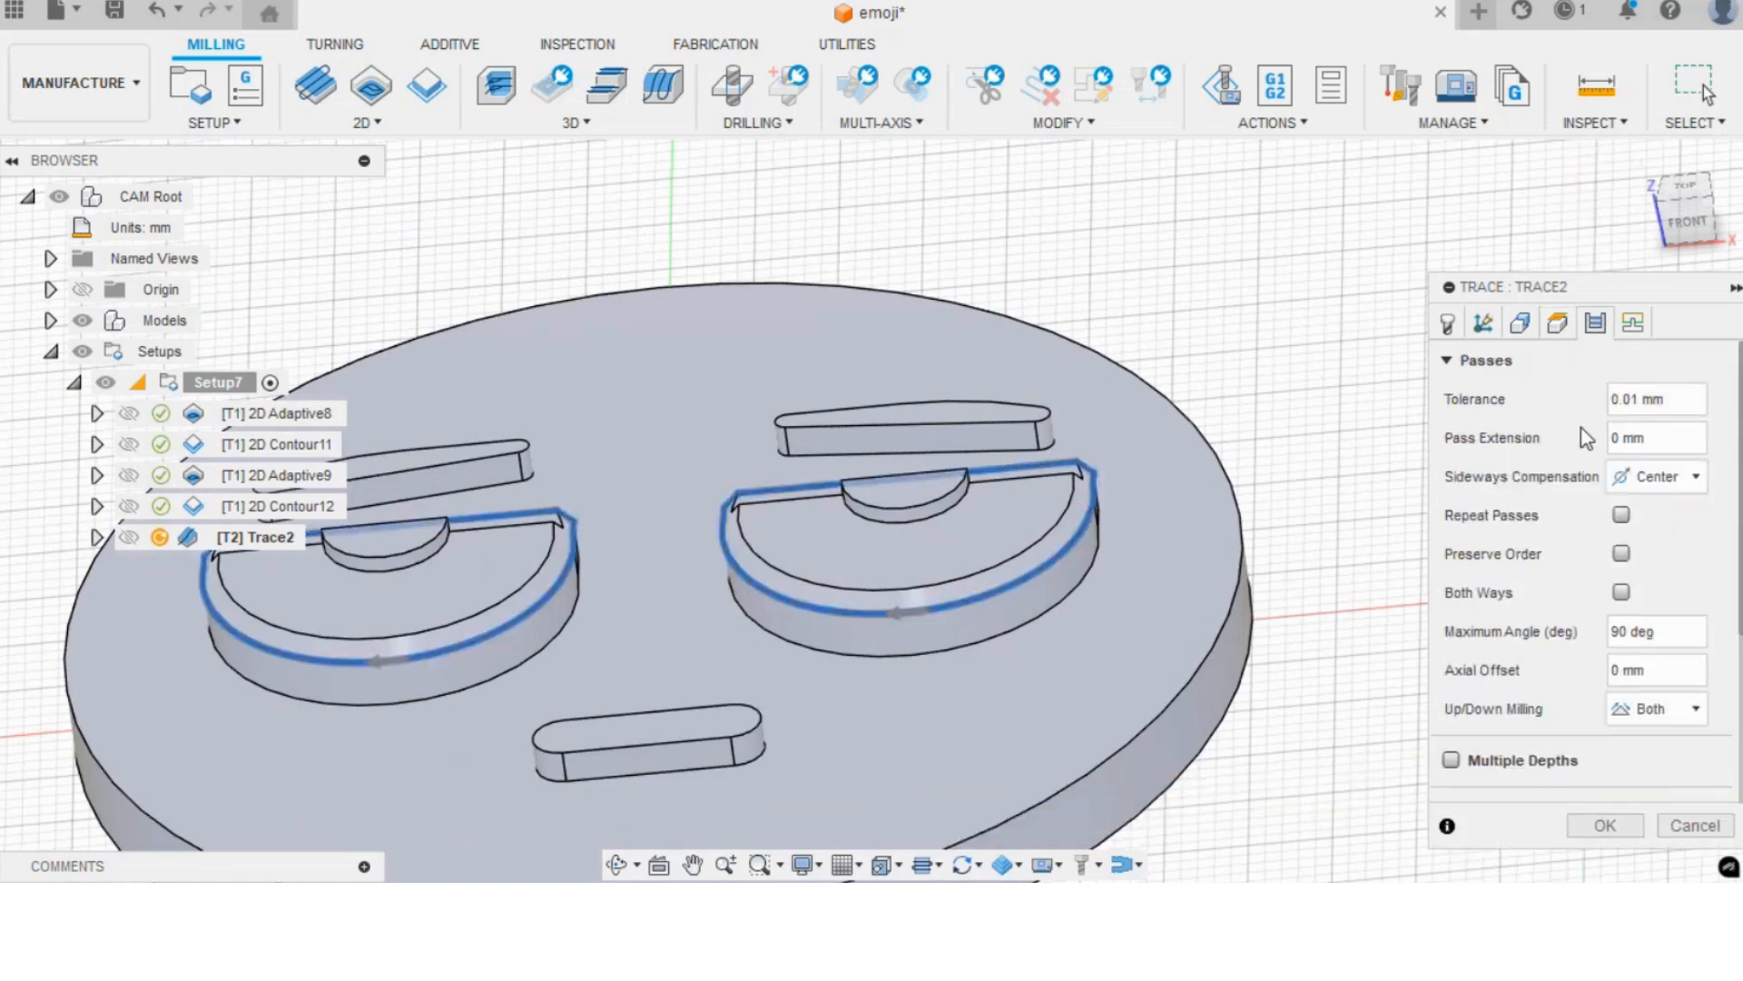
pyautogui.scroll(-3, 1504, 603)
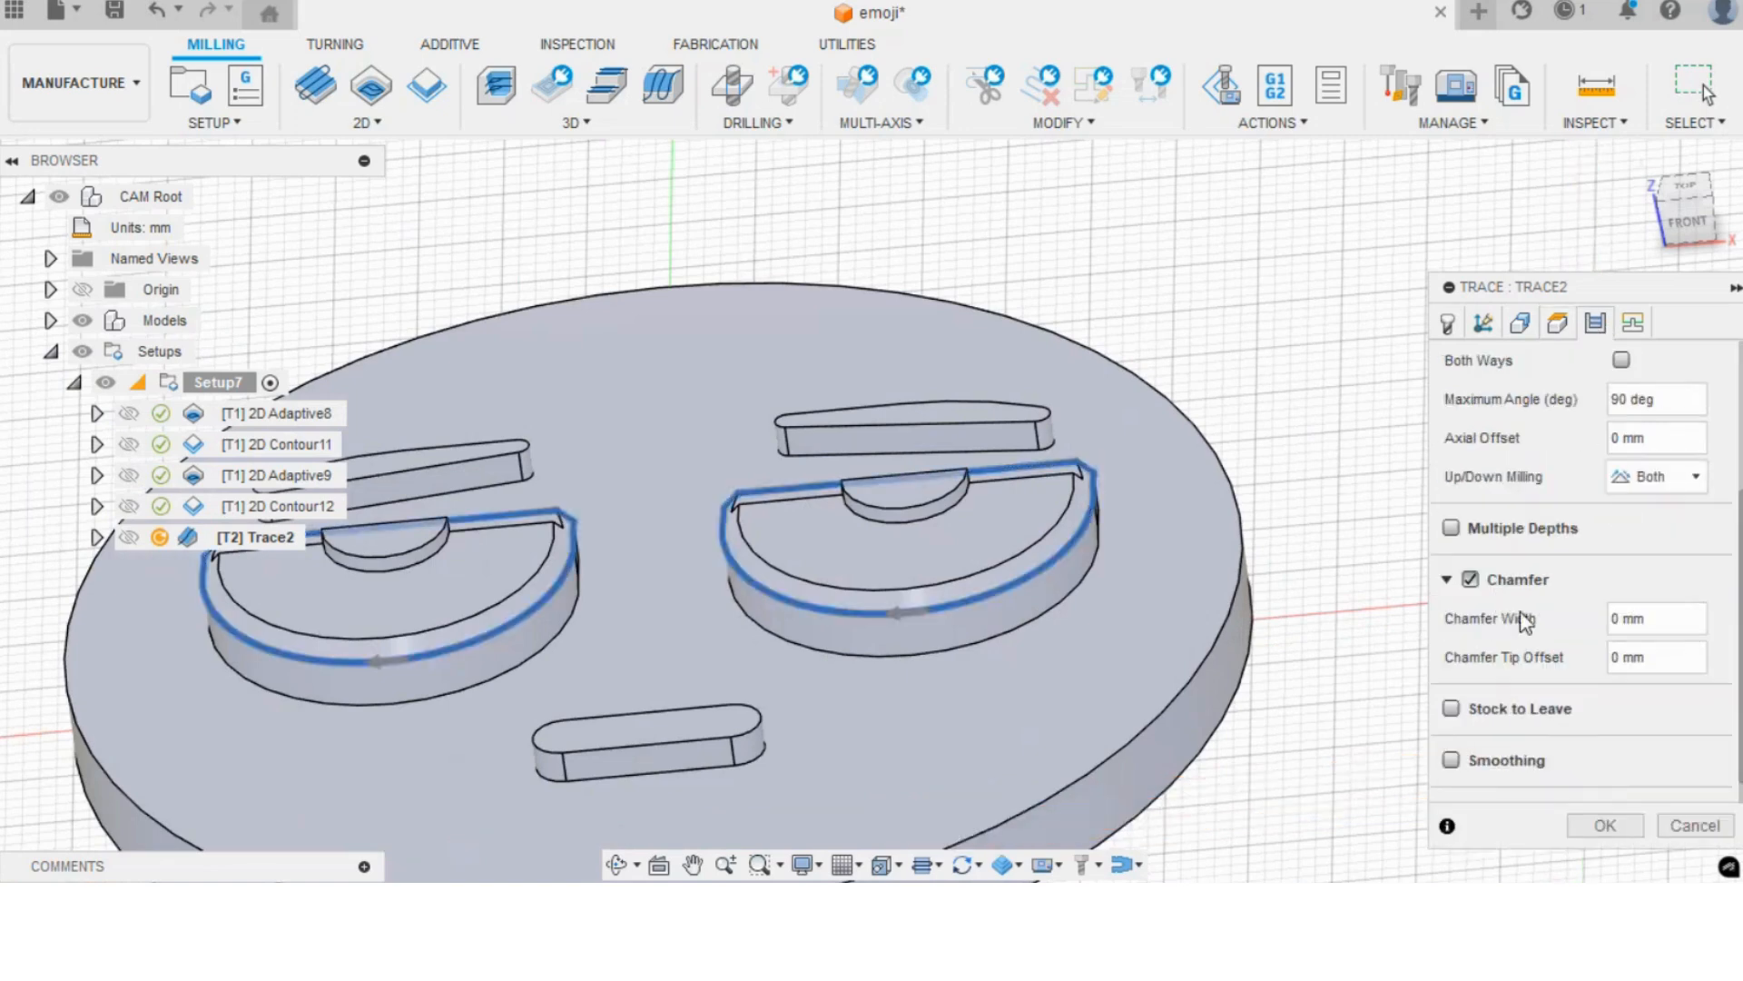
pyautogui.click(1631, 323)
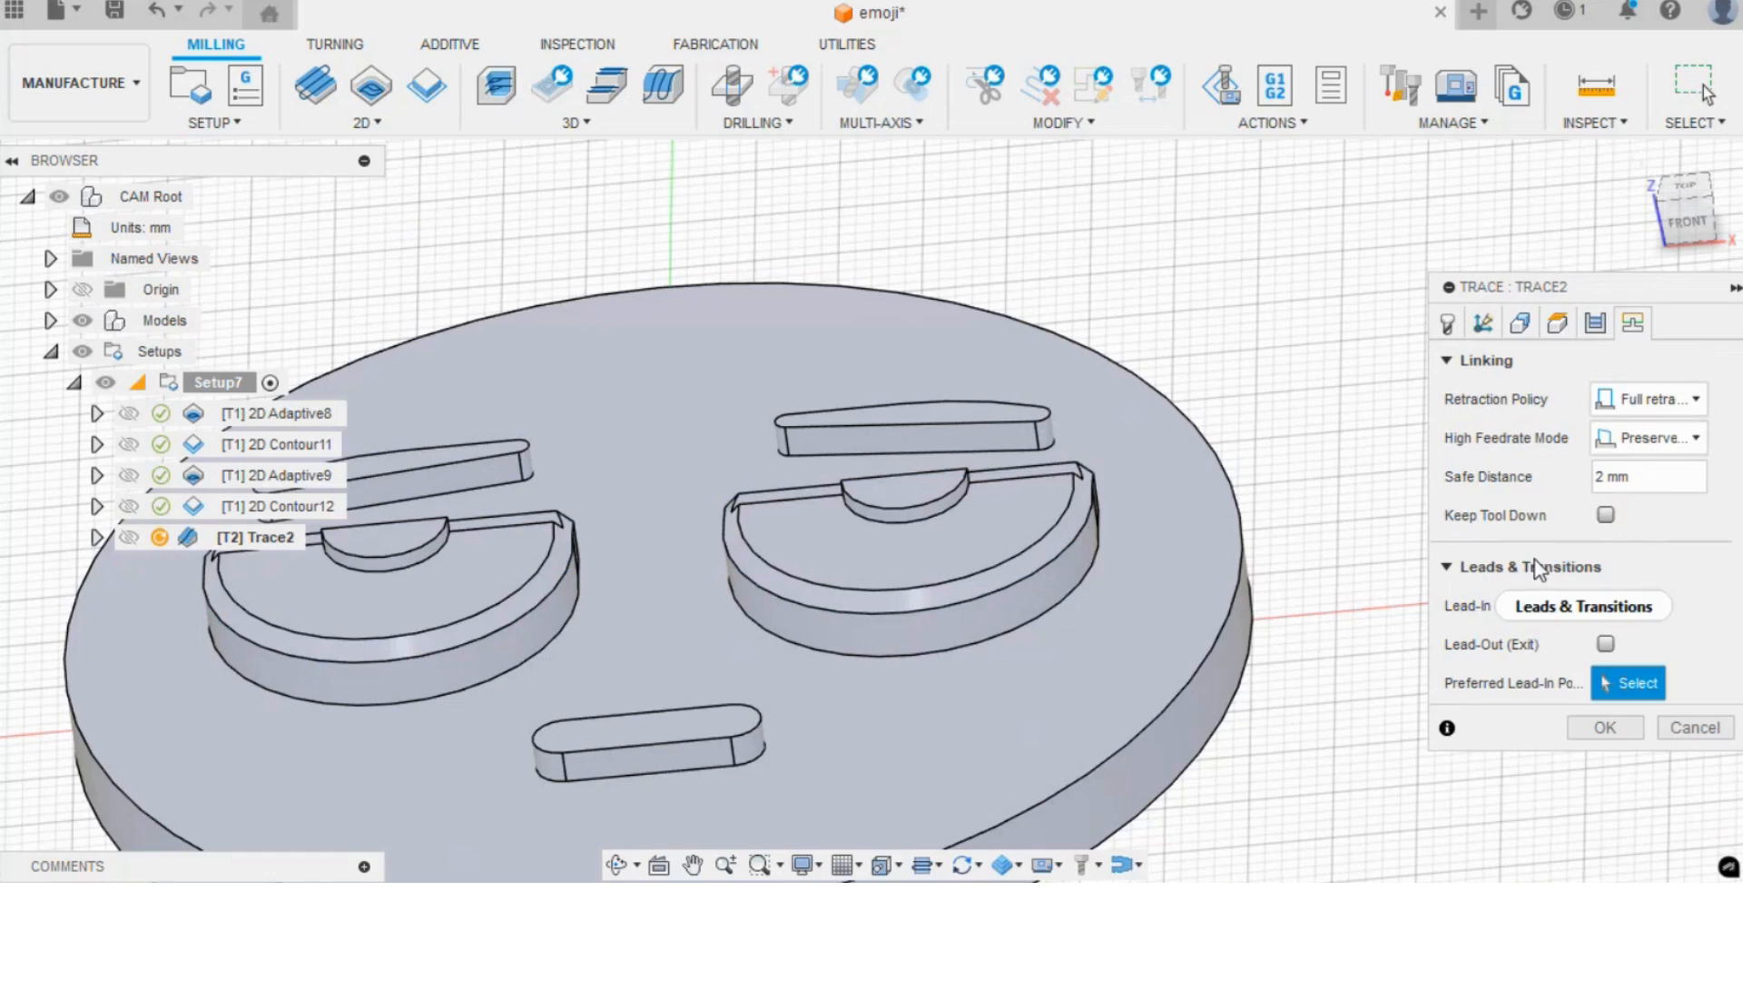
pyautogui.click(1595, 324)
pyautogui.click(1632, 327)
pyautogui.click(1595, 324)
pyautogui.click(1559, 327)
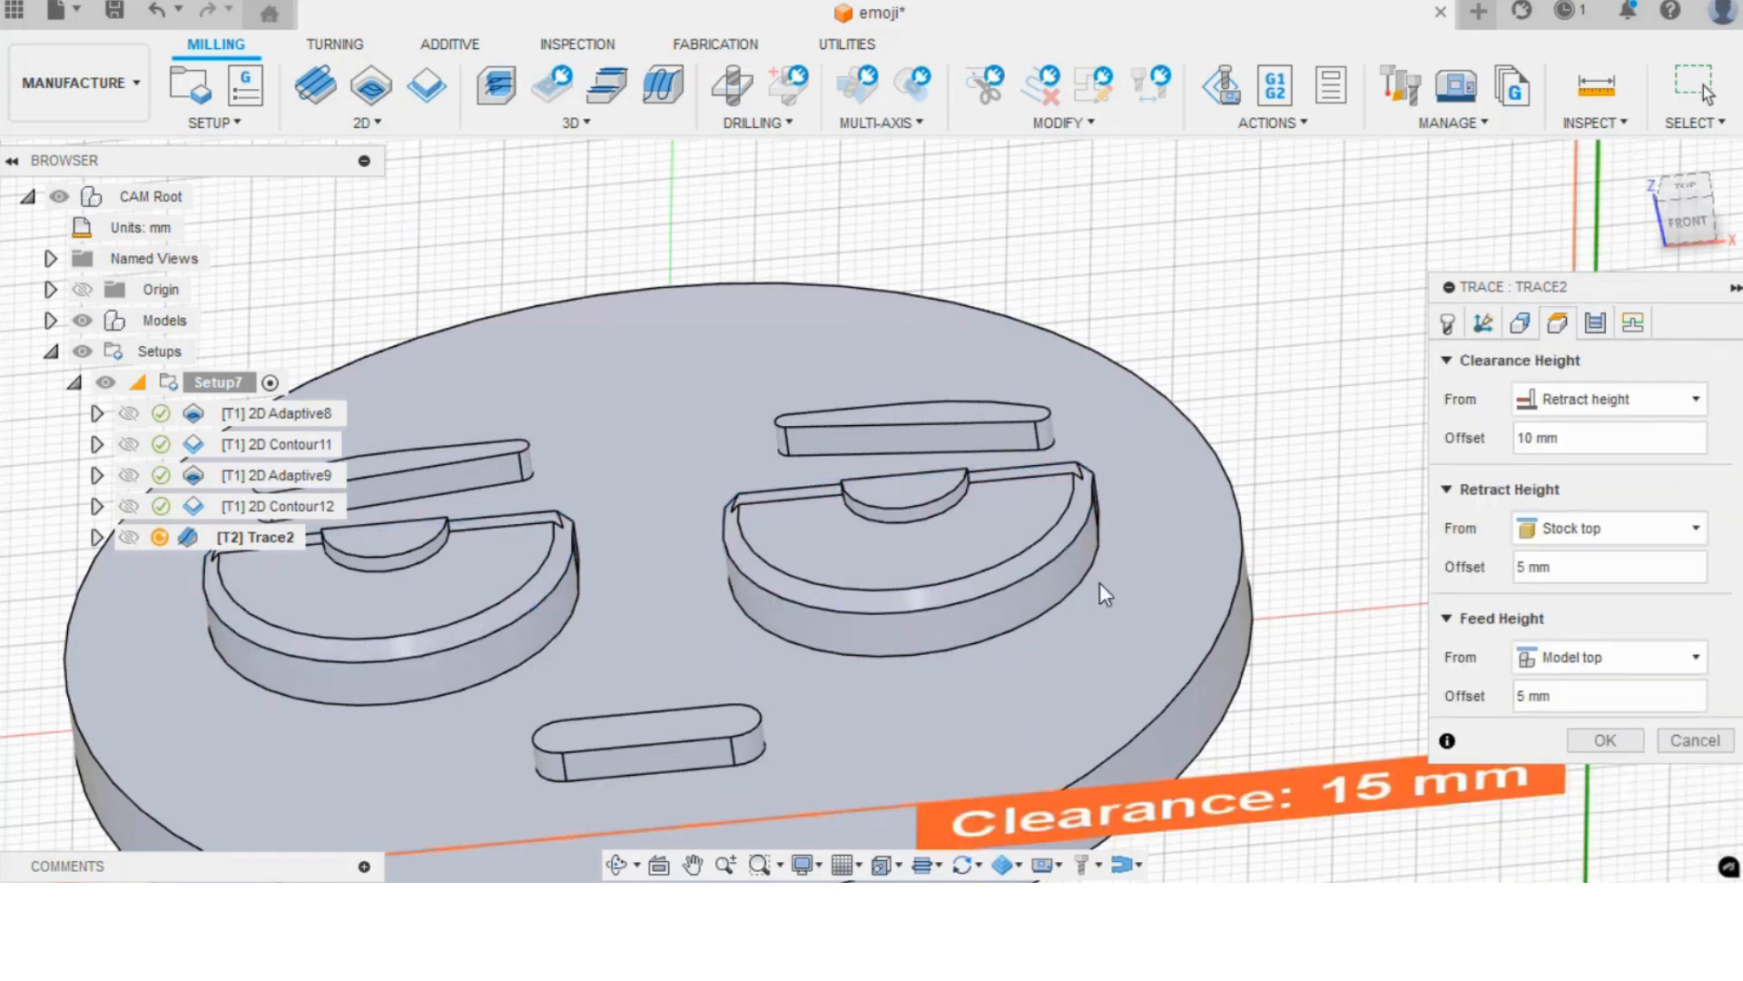
pyautogui.scroll(-3, 901, 635)
pyautogui.click(1519, 324)
pyautogui.click(1475, 327)
pyautogui.click(1449, 324)
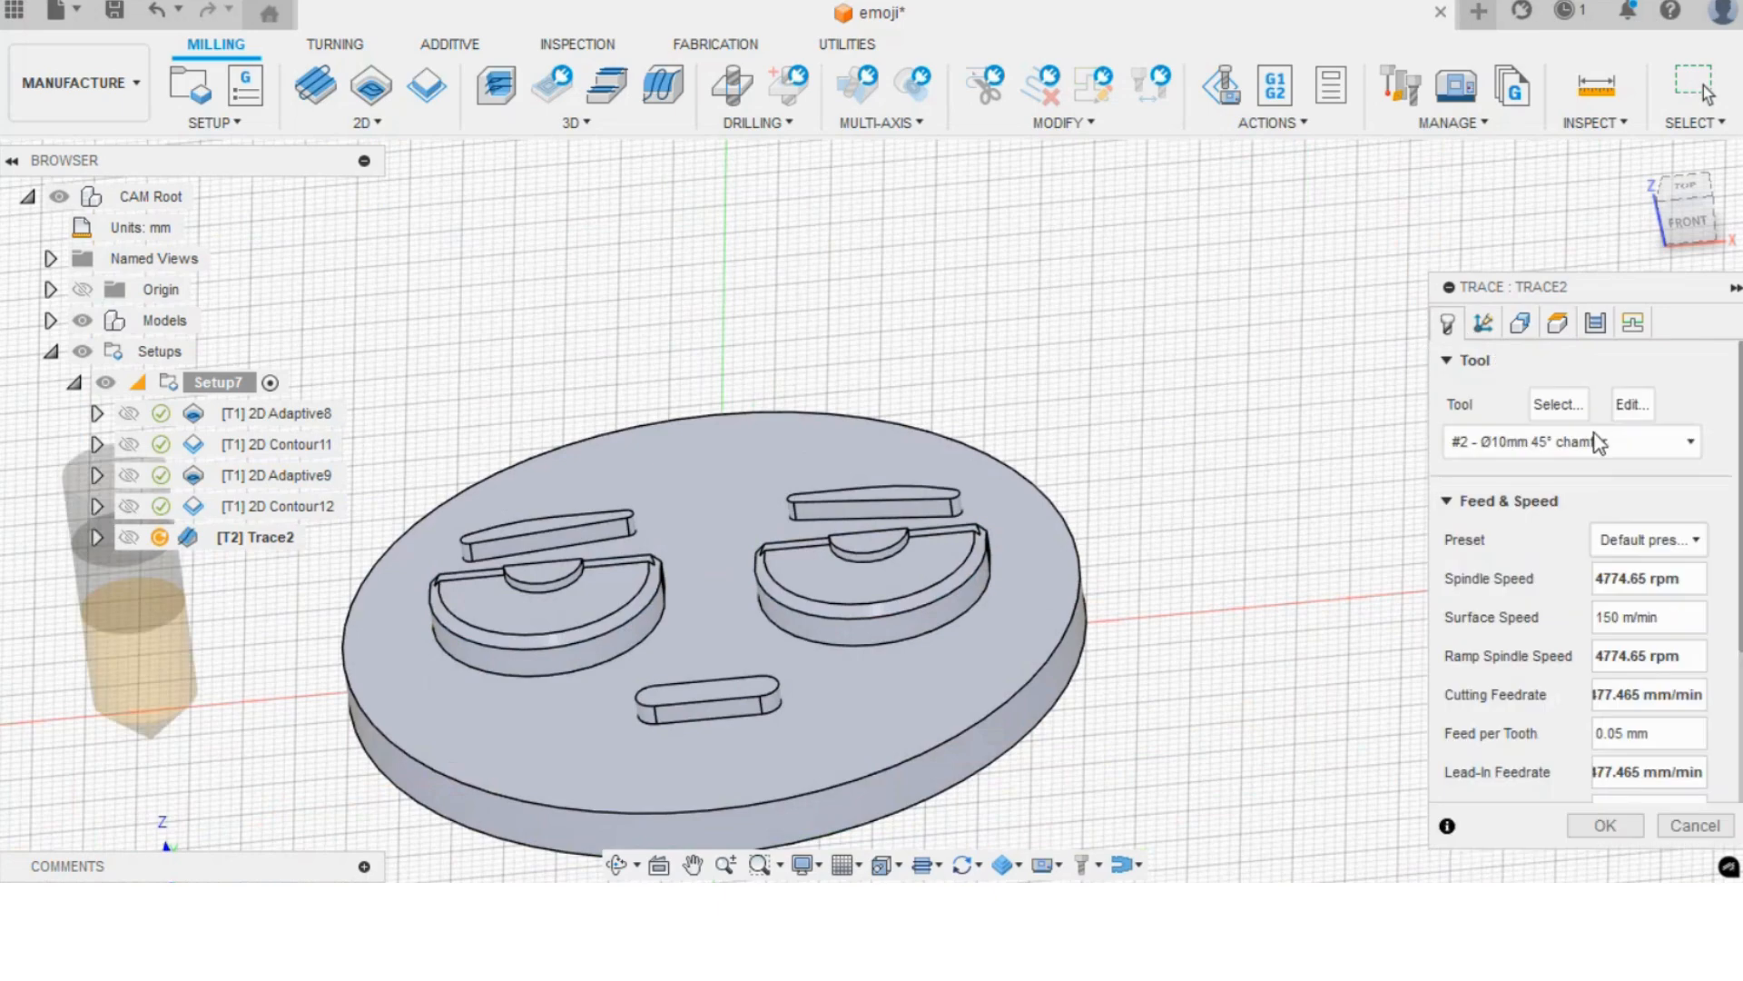
pyautogui.click(1605, 819)
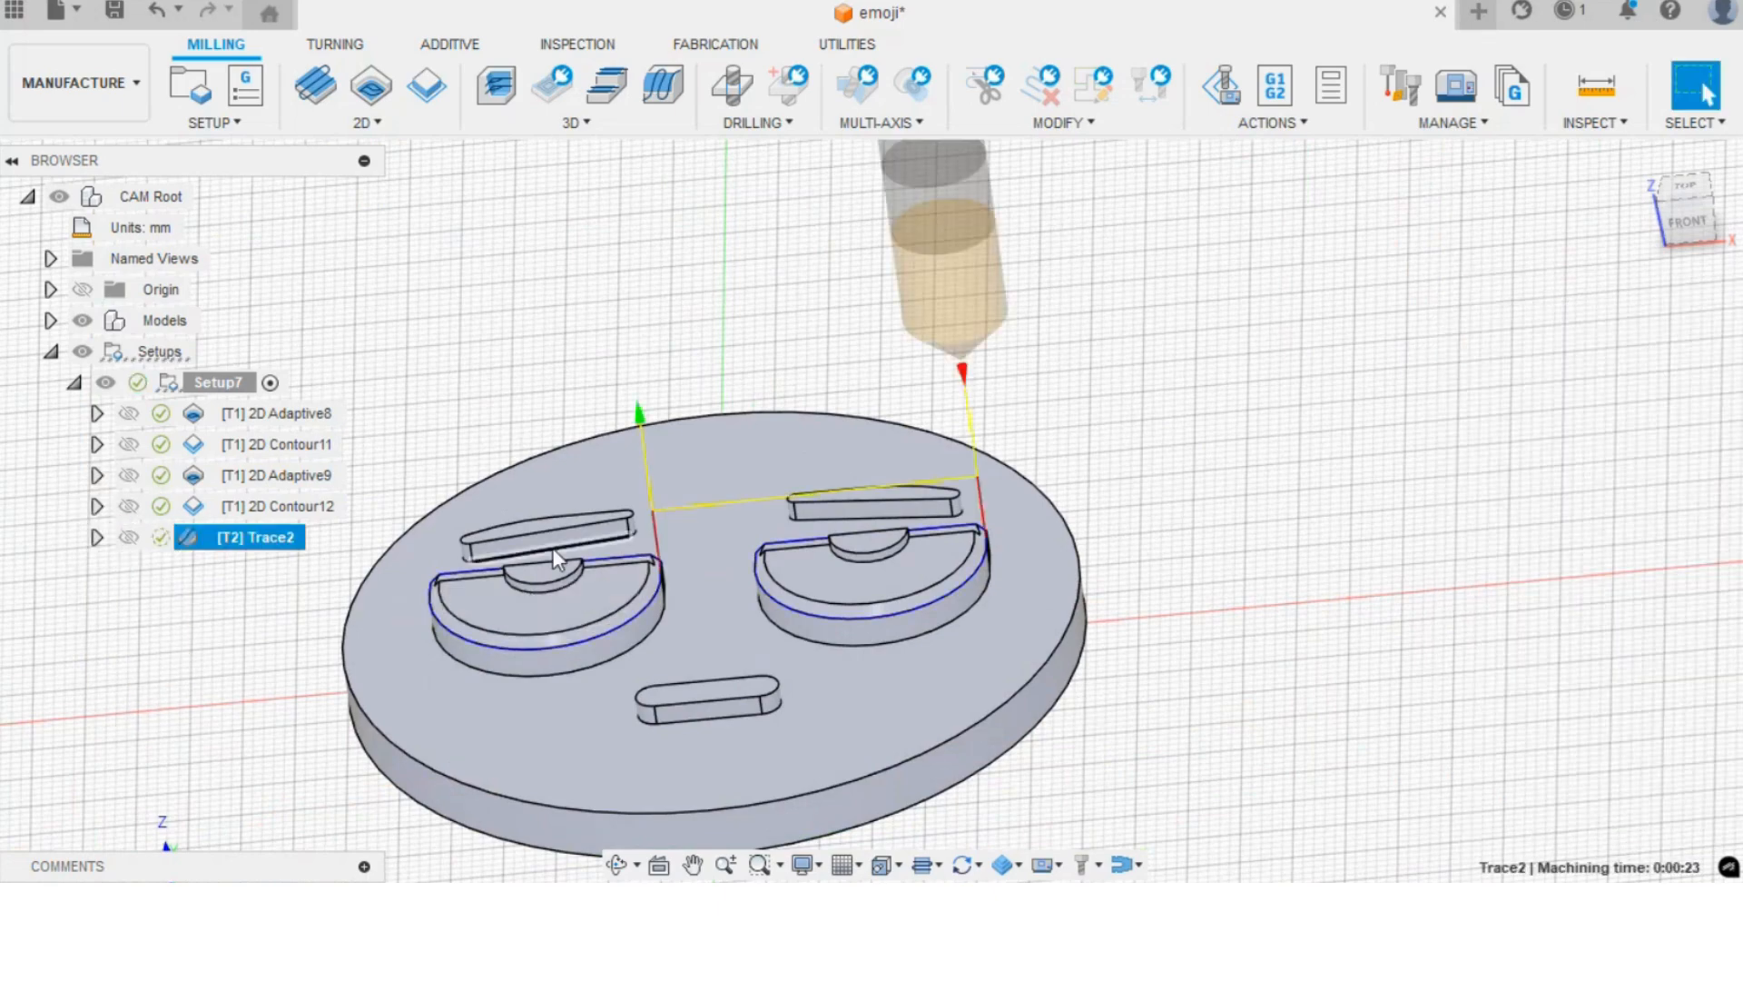
# - Inspect the outer contour's toolpath around the disc against the machined stock from several angles
pyautogui.click(222, 382)
pyautogui.click(263, 537)
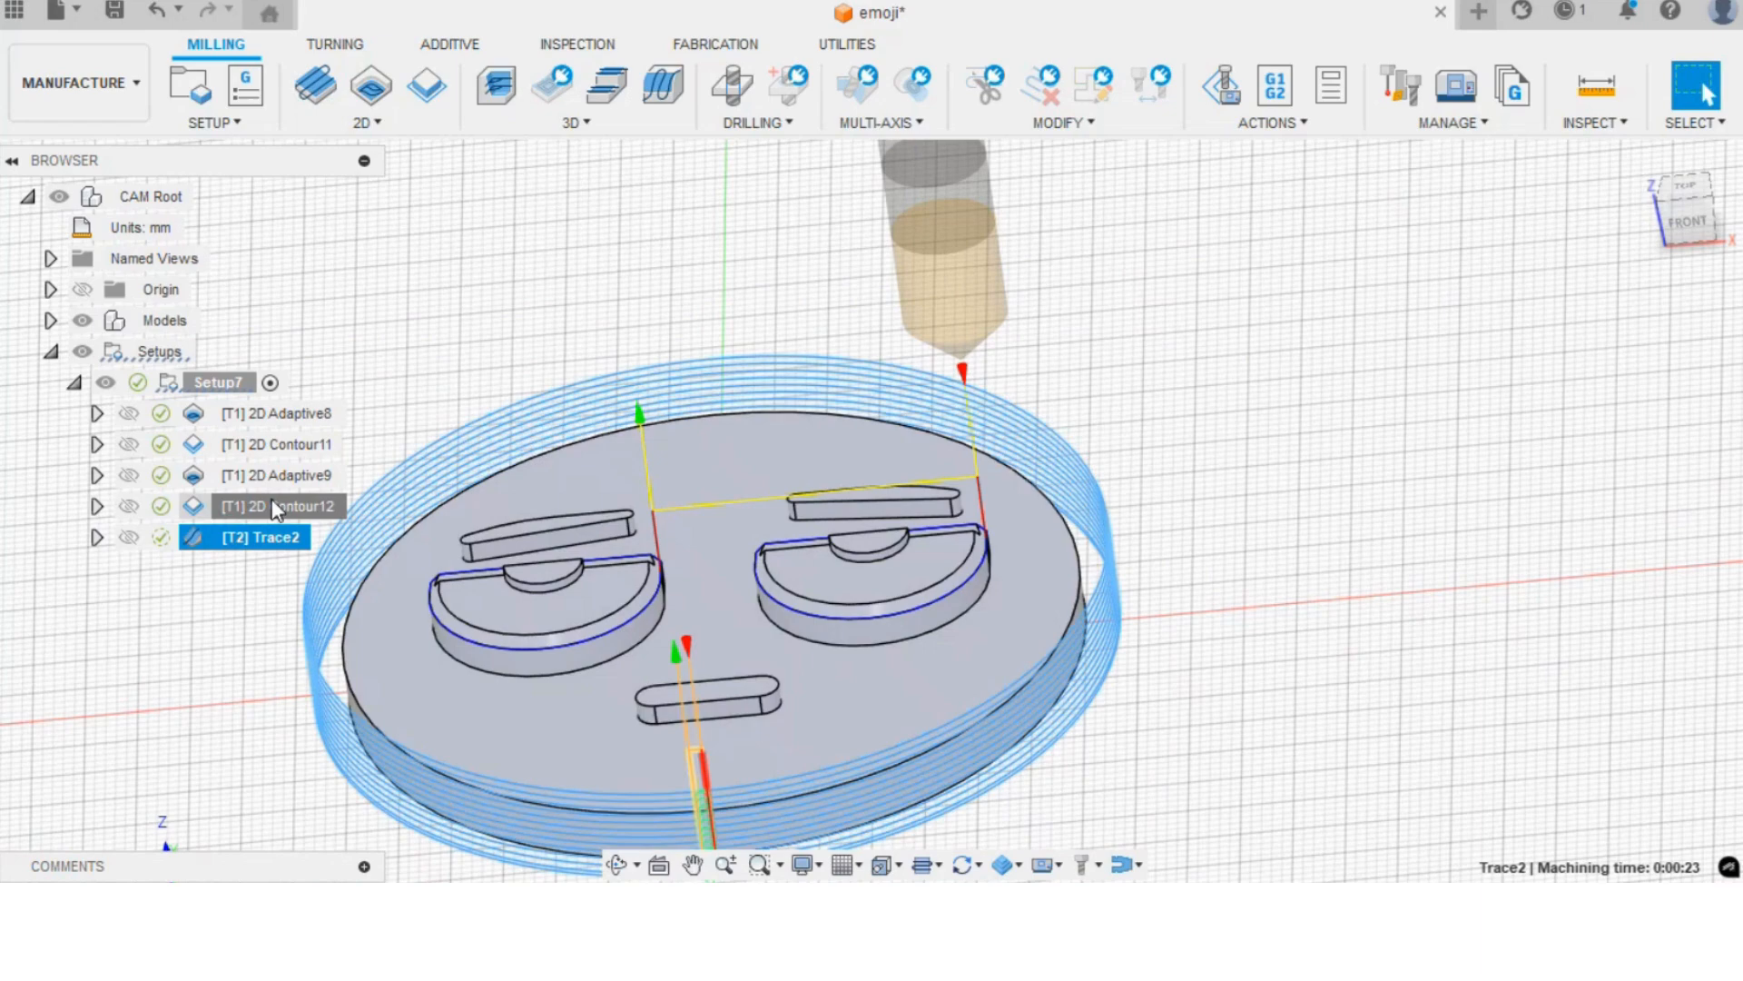
pyautogui.click(271, 502)
pyautogui.keyDown('shift'); pyautogui.moveTo(655, 481); pyautogui.dragTo(652, 552, button='middle'); pyautogui.keyUp('shift')
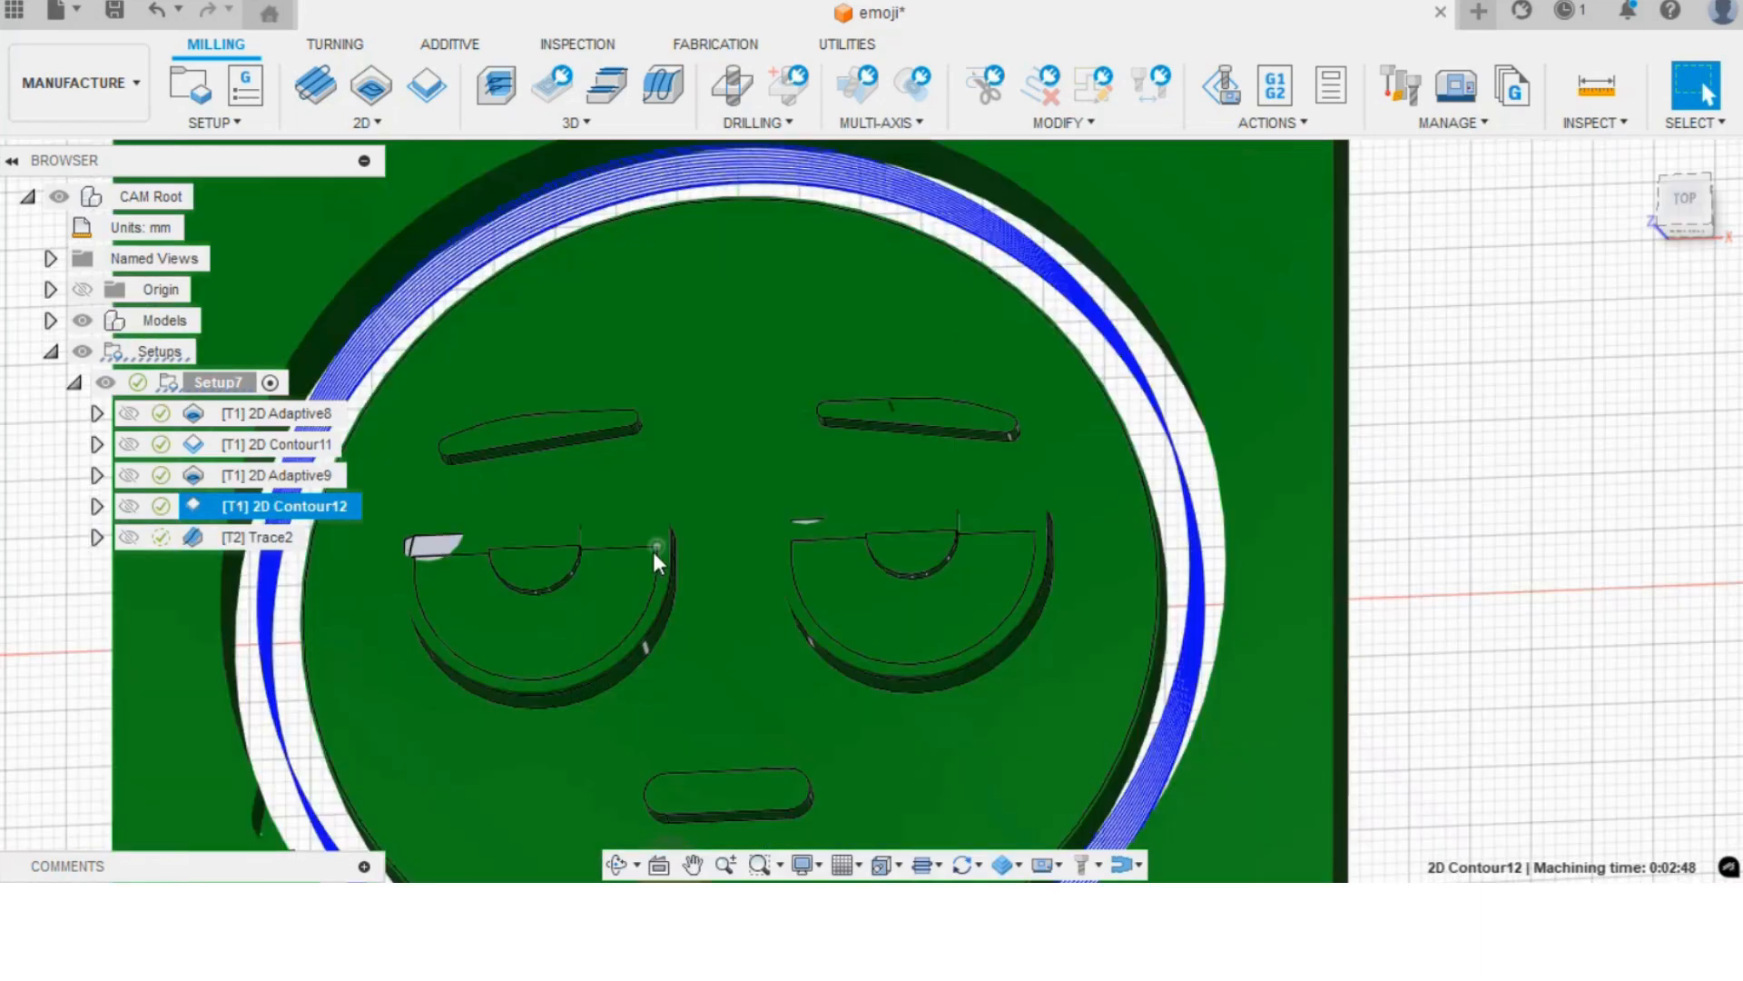
pyautogui.scroll(-1, 966, 558)
pyautogui.keyDown('shift'); pyautogui.moveTo(966, 557); pyautogui.dragTo(390, 461, button='middle'); pyautogui.keyUp('shift')
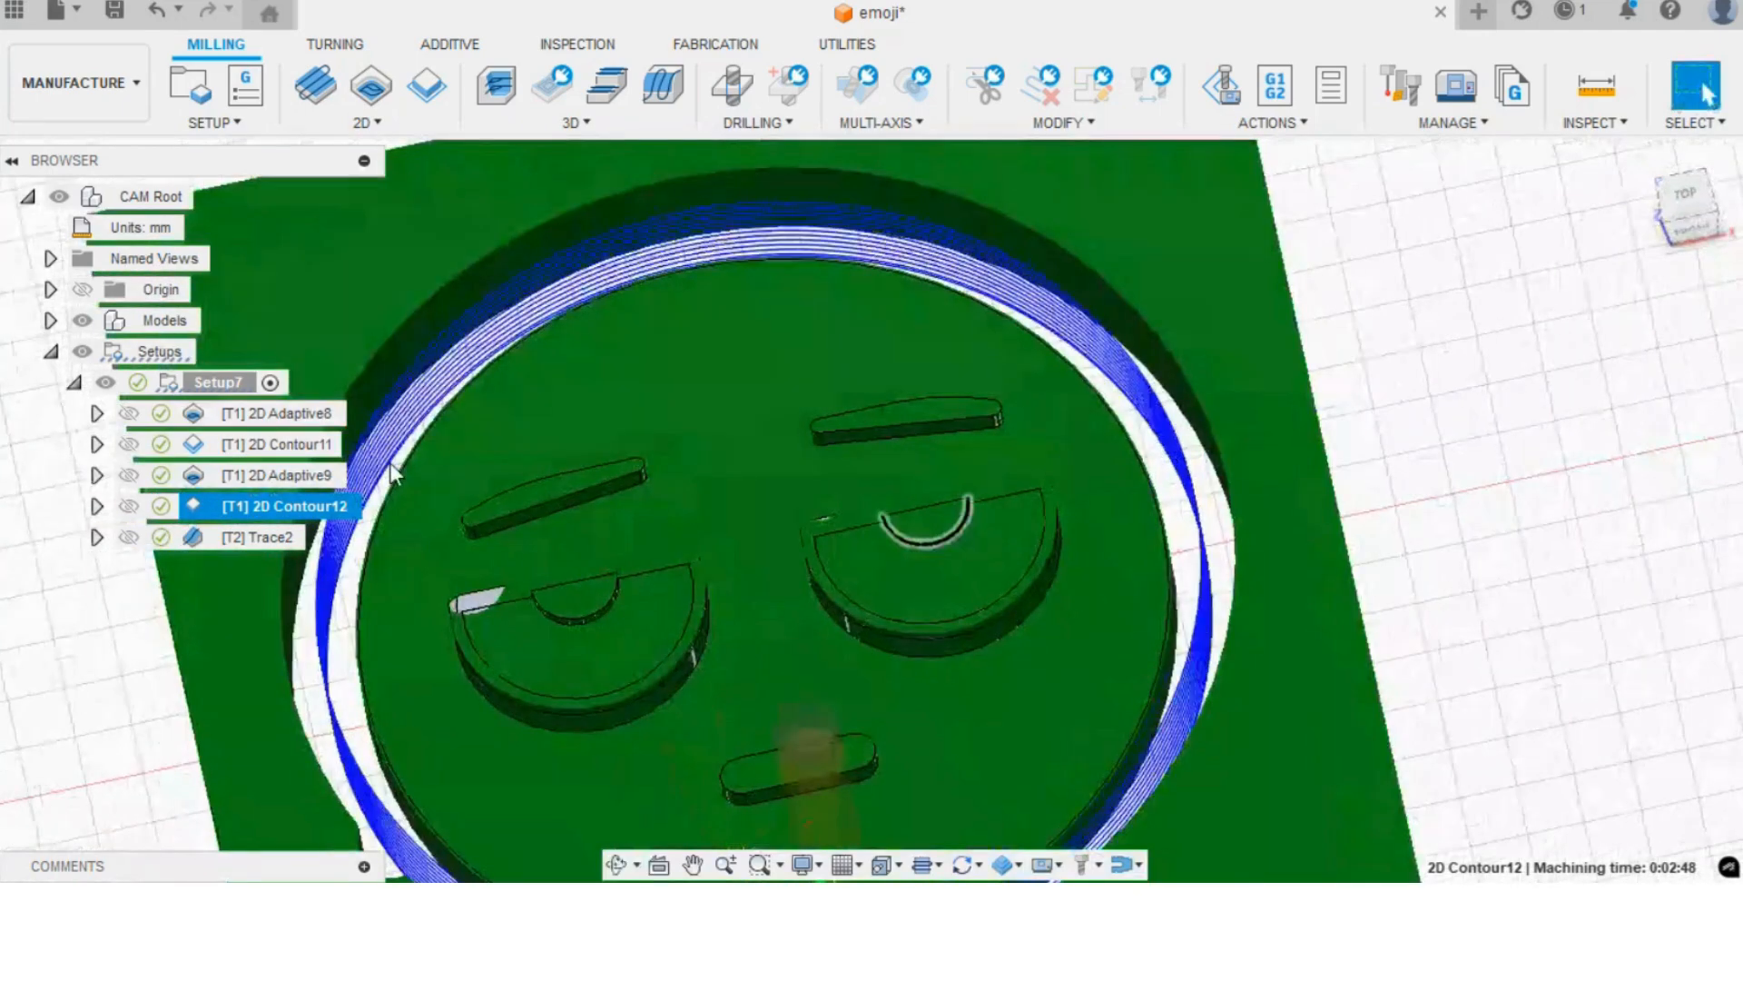
pyautogui.scroll(3, 549, 542)
pyautogui.scroll(-3, 549, 543)
pyautogui.keyDown('shift'); pyautogui.moveTo(620, 475); pyautogui.dragTo(635, 525, button='middle'); pyautogui.keyUp('shift')
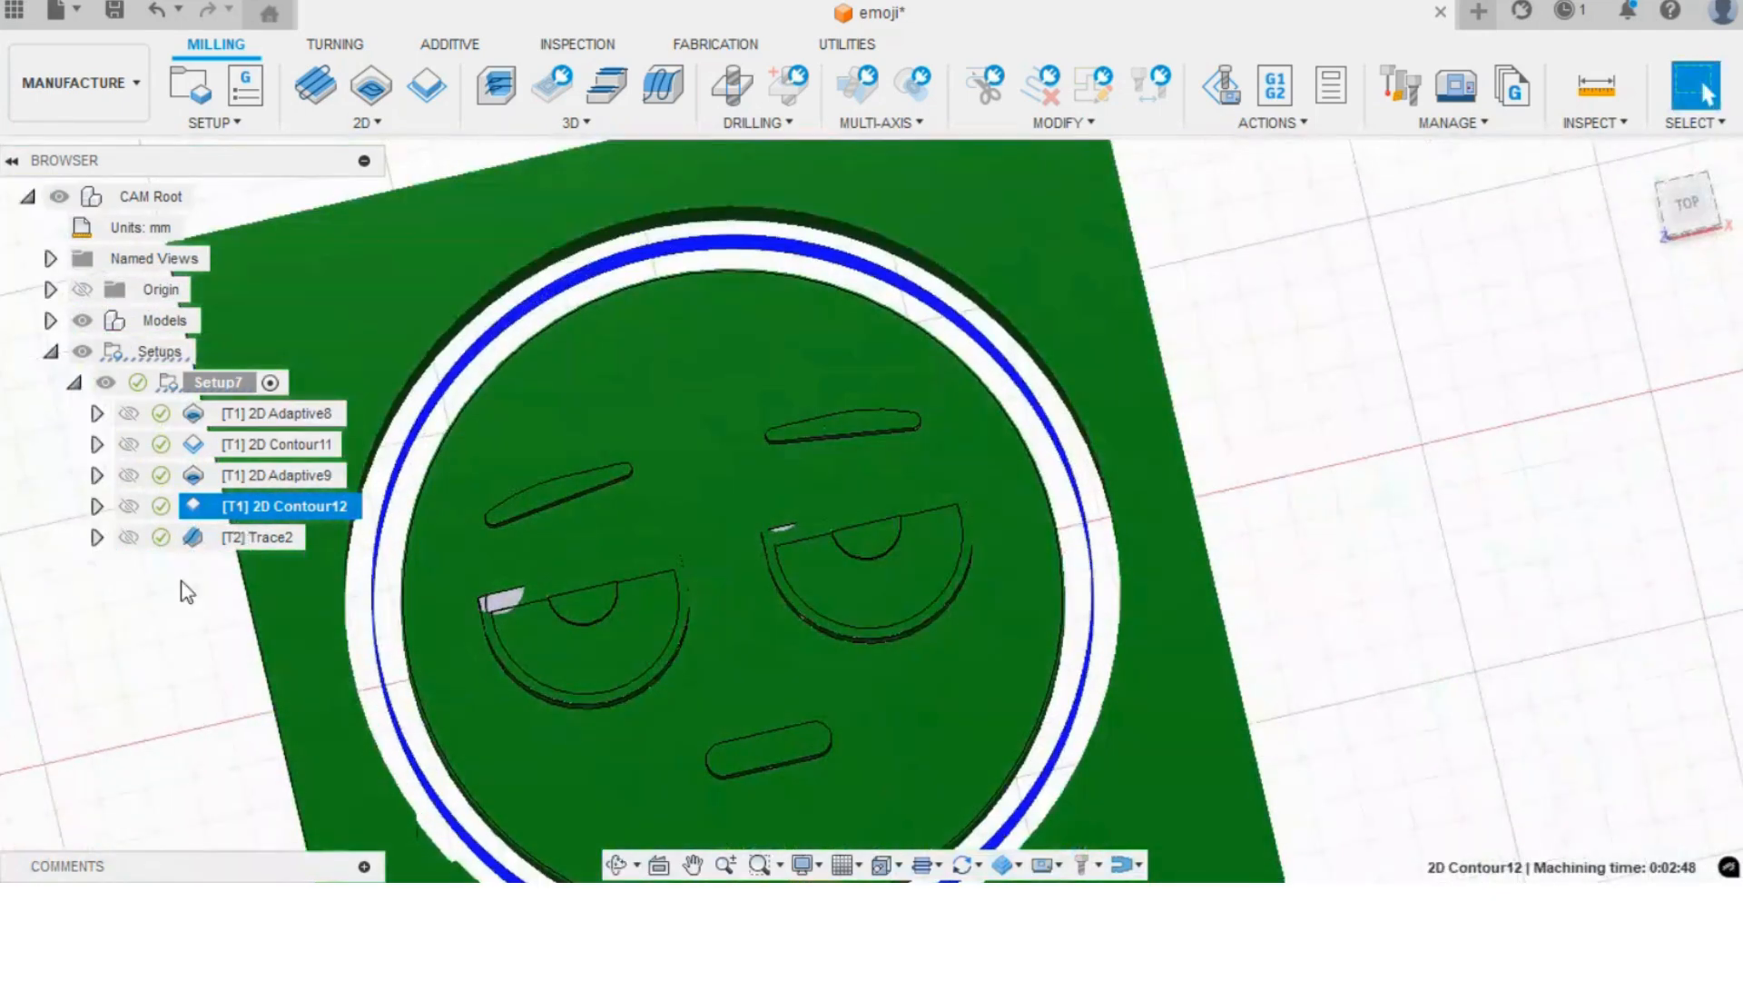
# - Display the trace toolpath to check its path around both eyes on the machined stock
pyautogui.click(224, 576)
pyautogui.click(271, 511)
pyautogui.click(278, 536)
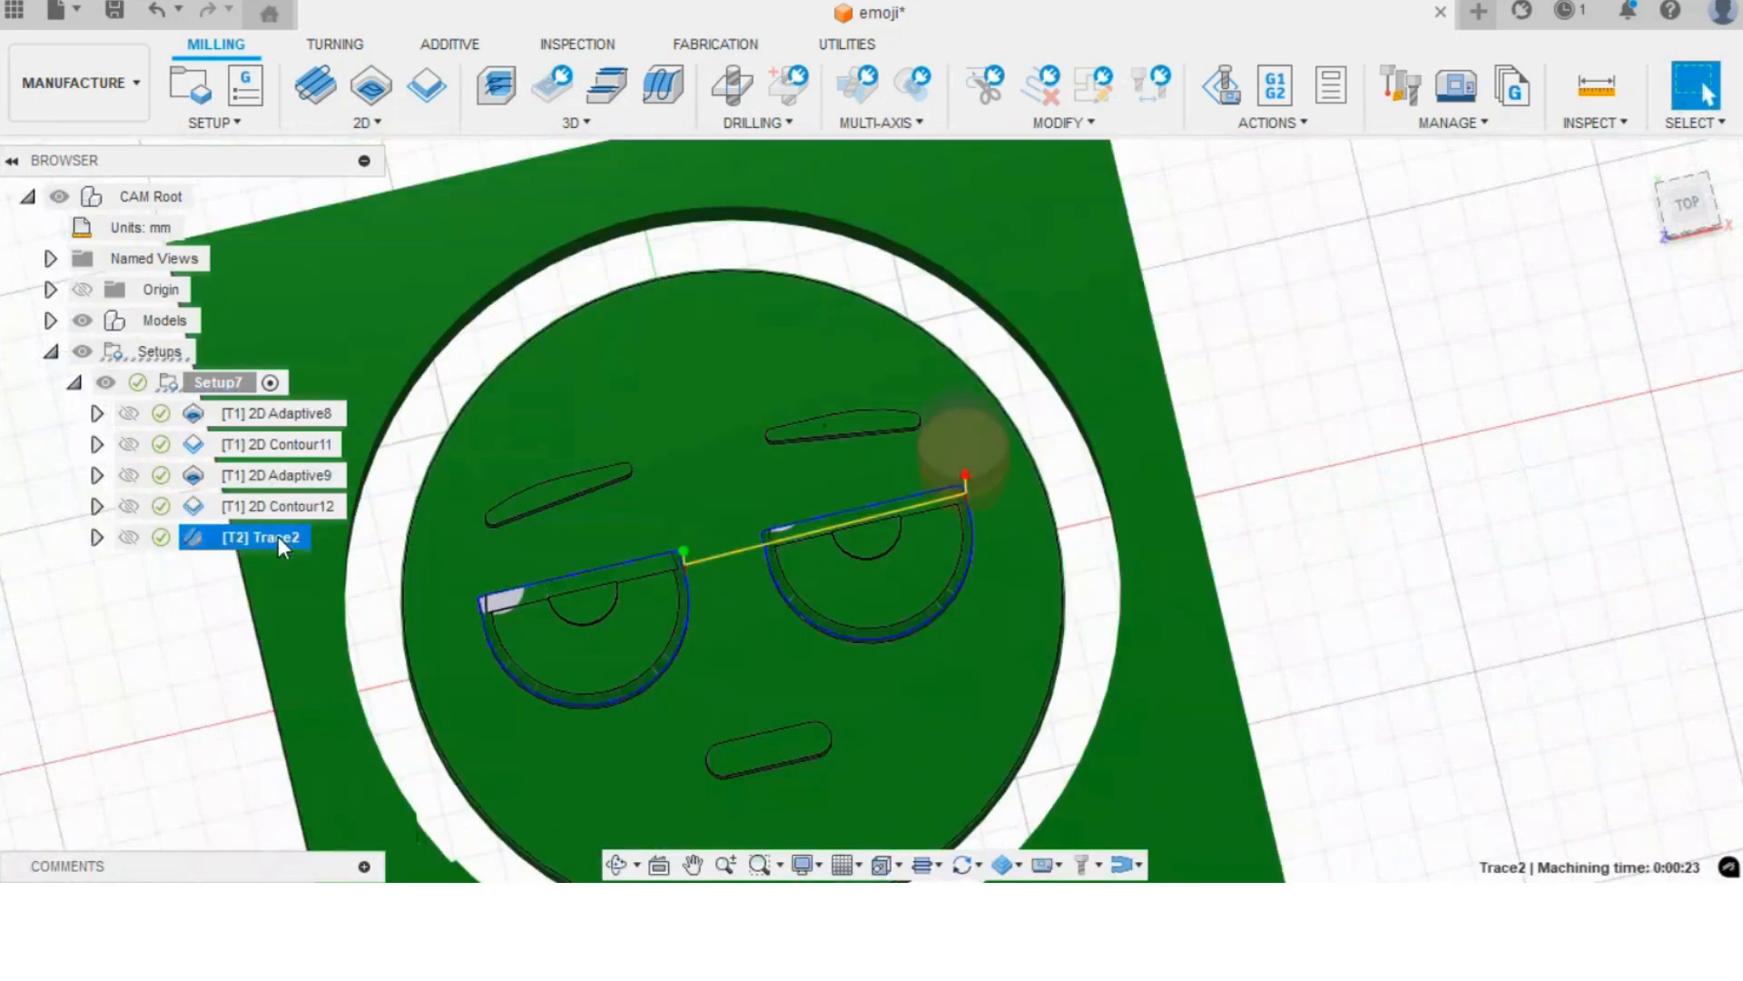
# - Edit the outer disc contour's passes to leave 0.2 mm radial and 0 mm axial stock, and regenerate its toolpath
pyautogui.click(296, 506)
pyautogui.rightClick(297, 505)
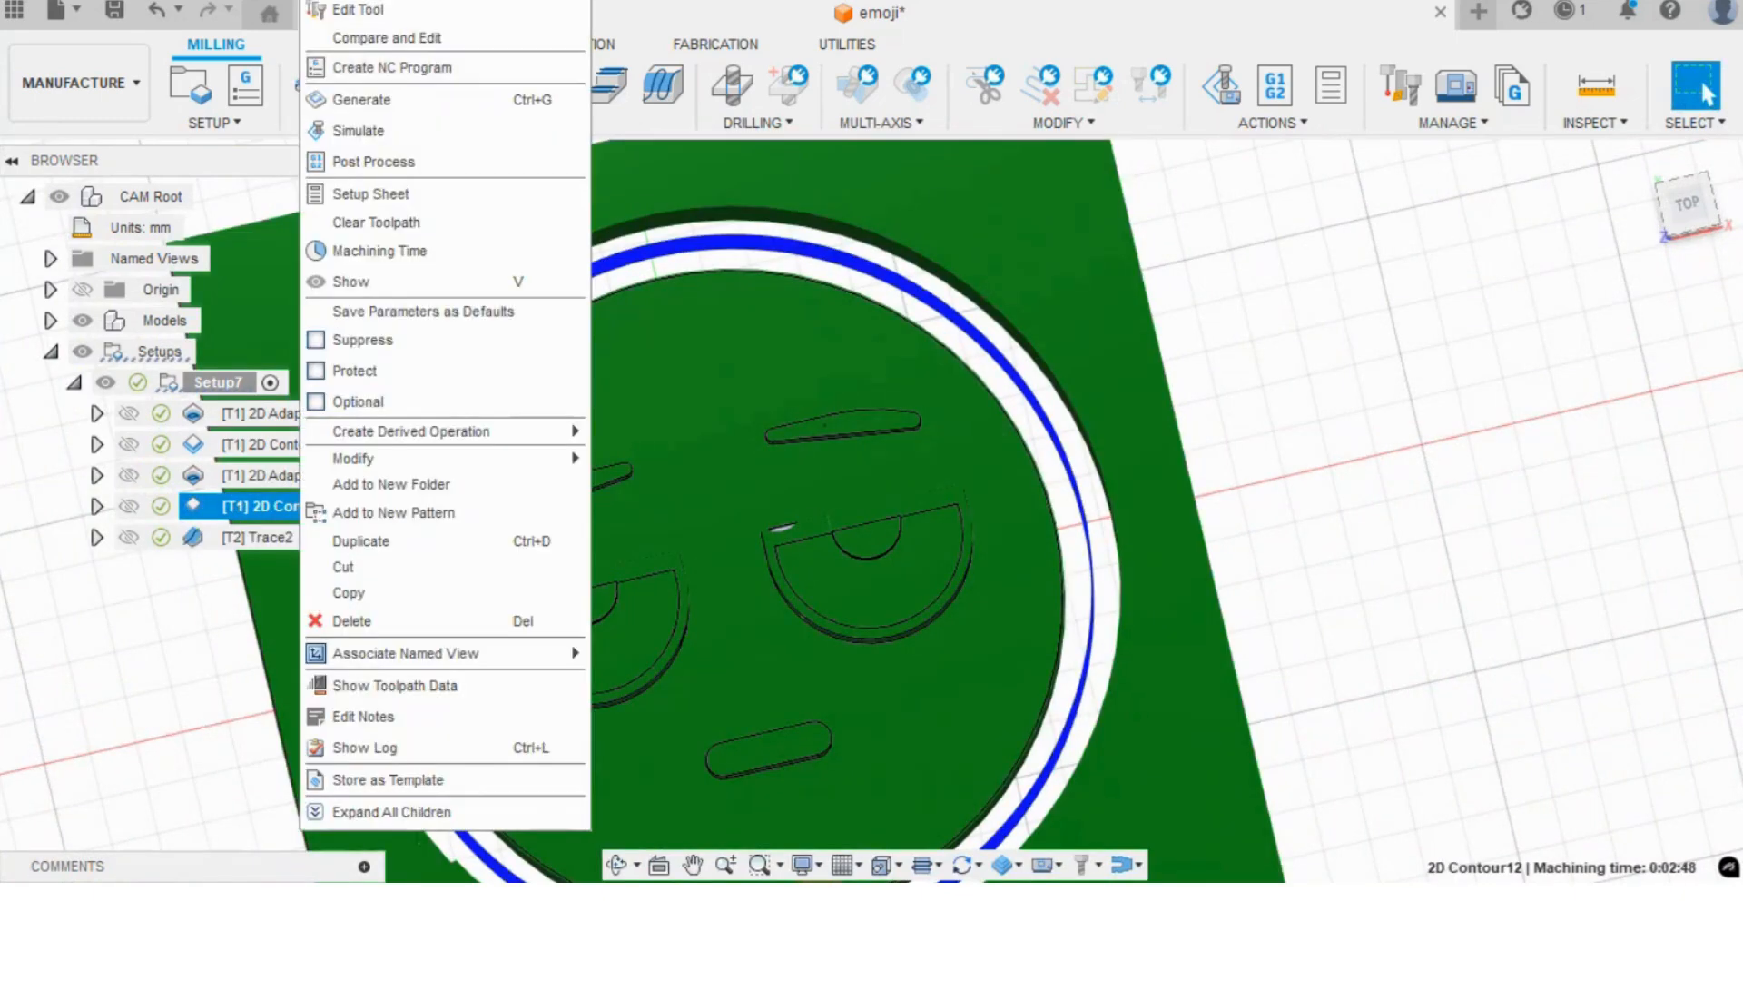
pyautogui.click(409, 3)
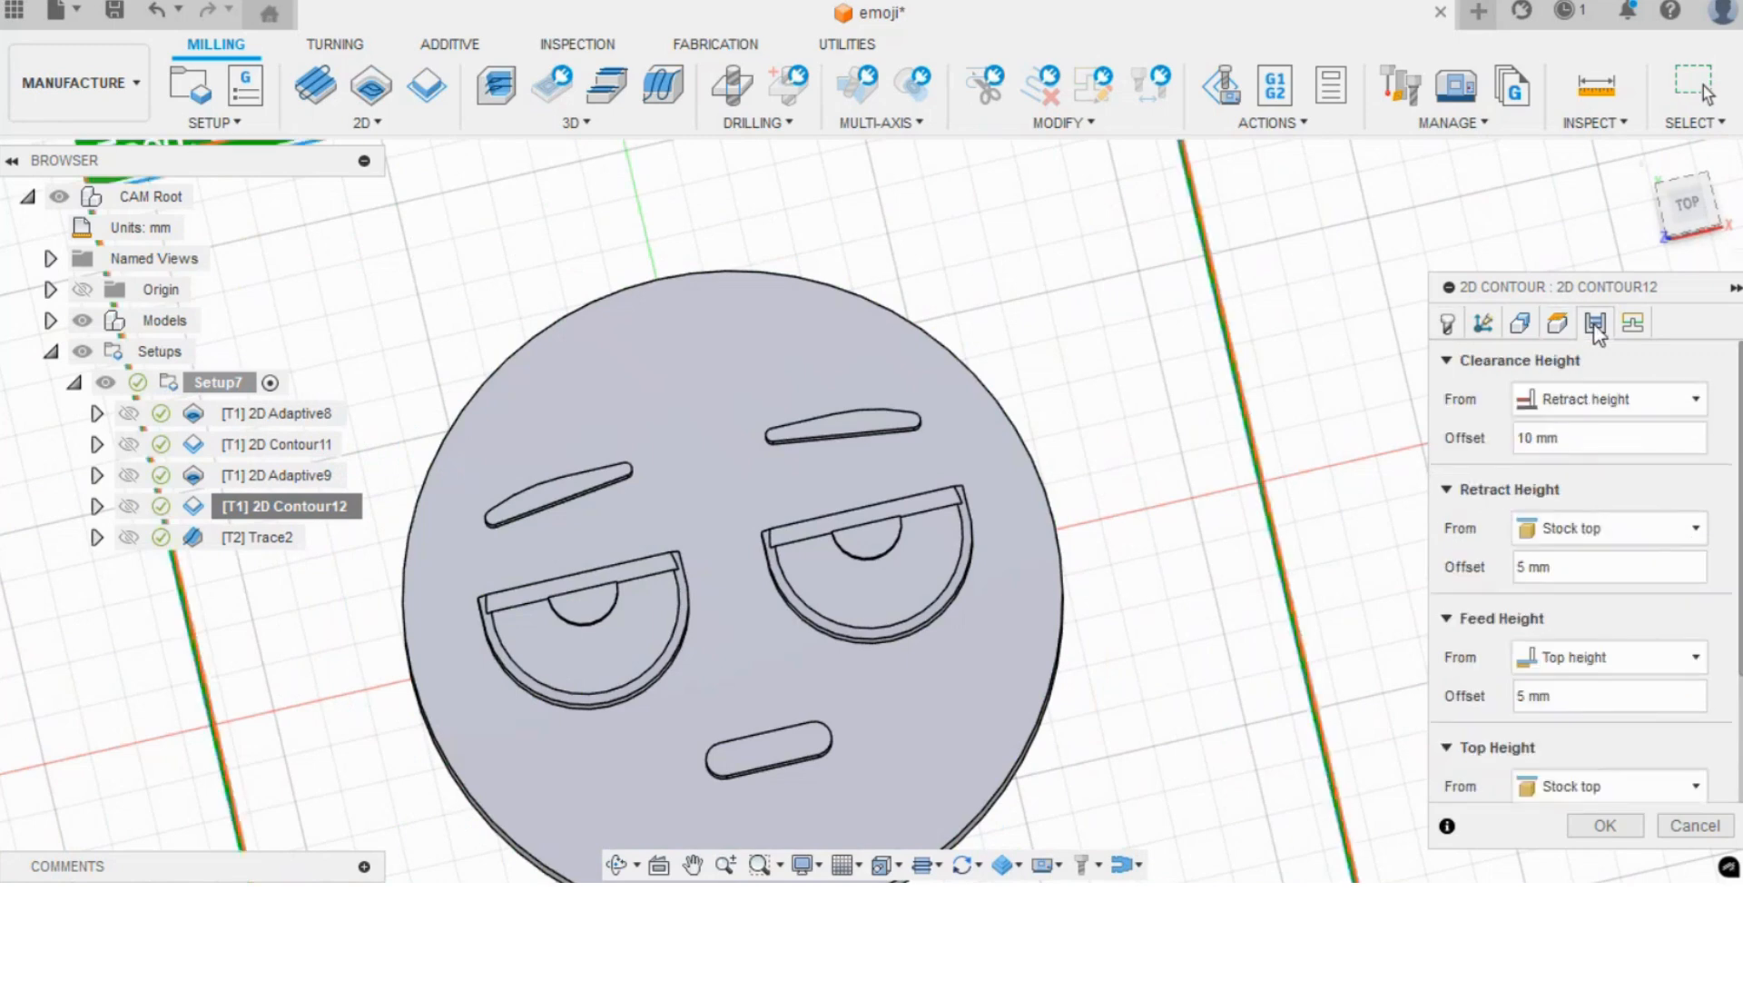
pyautogui.click(1593, 325)
pyautogui.scroll(-6, 1560, 515)
pyautogui.click(1606, 657)
pyautogui.scroll(-3, 1584, 559)
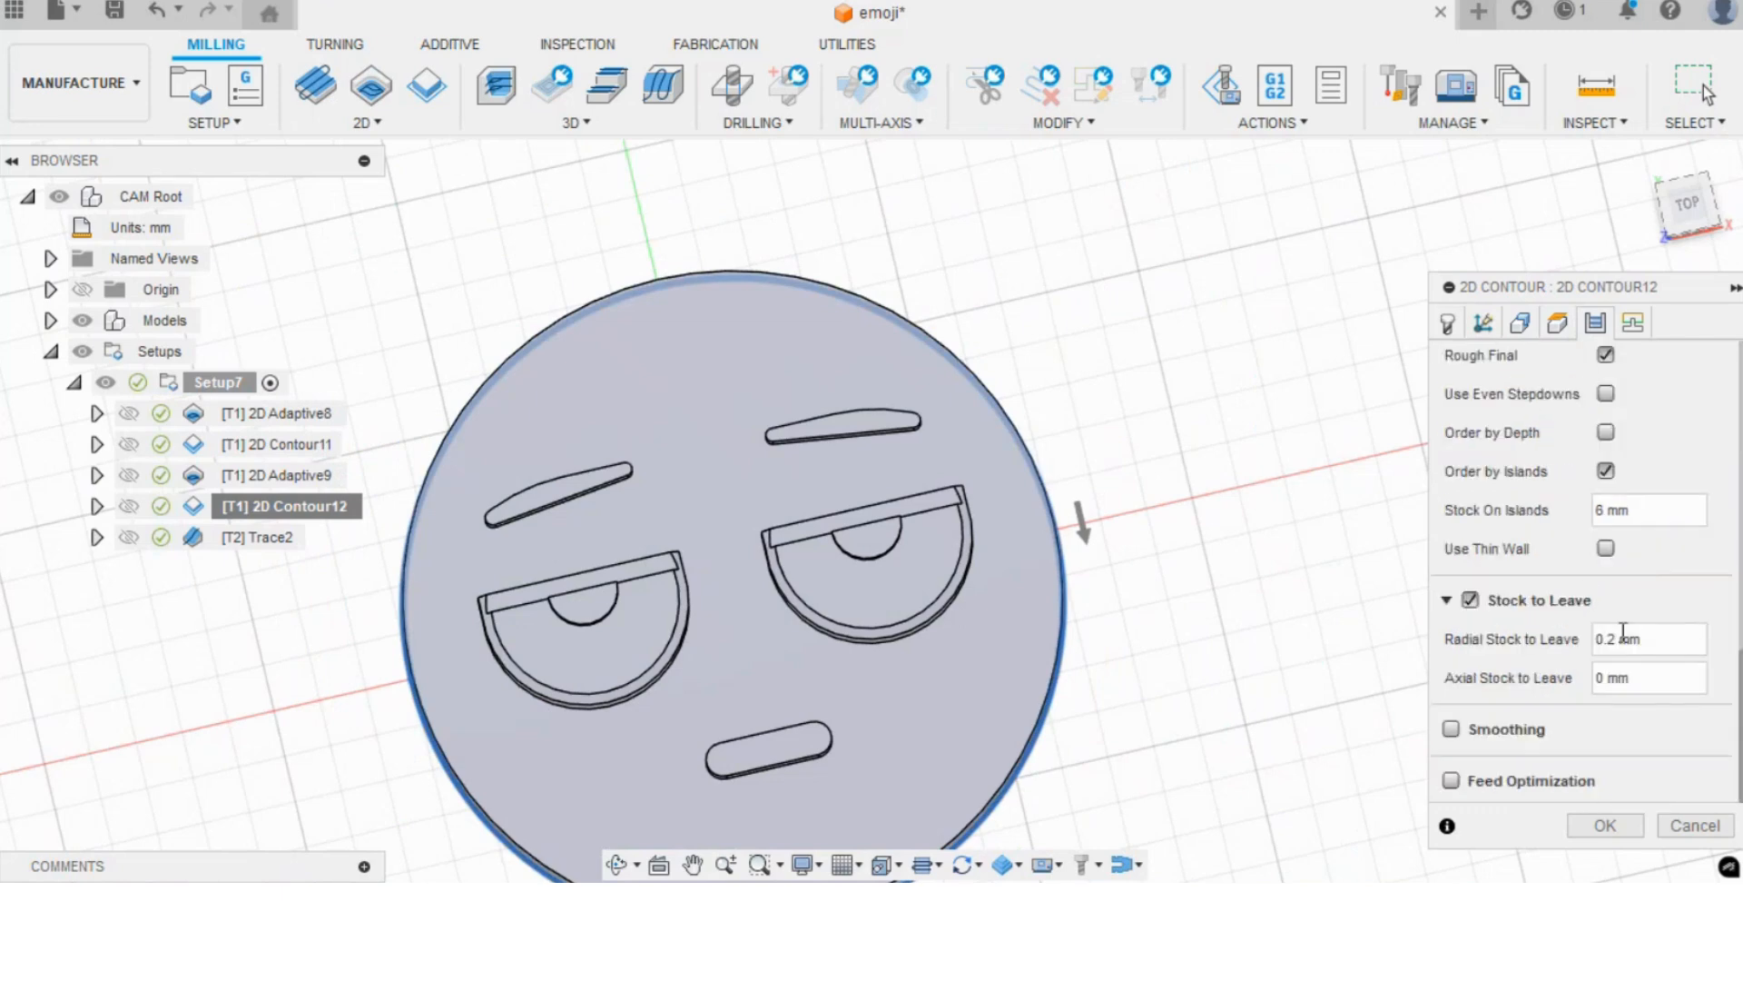
pyautogui.click(1607, 677)
pyautogui.press('Return')
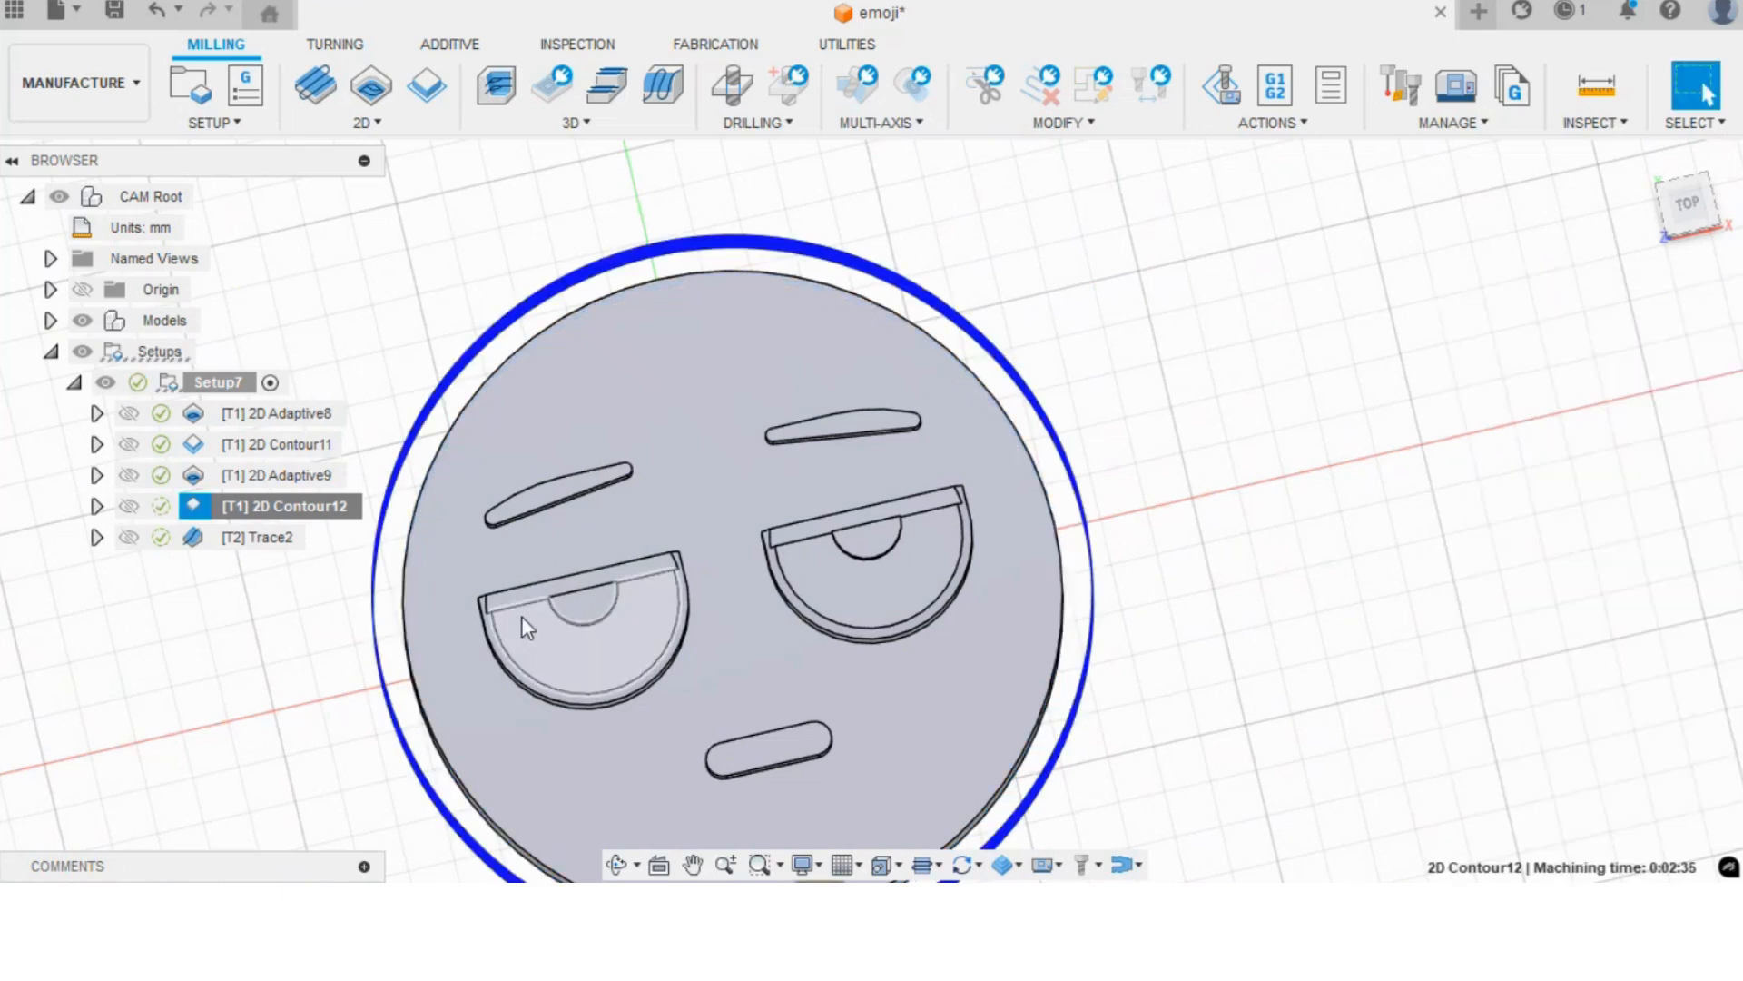
# - Inspect the inner contour, second adaptive and outer contour toolpaths against the machined stock from angled and top views
pyautogui.scroll(3, 576, 613)
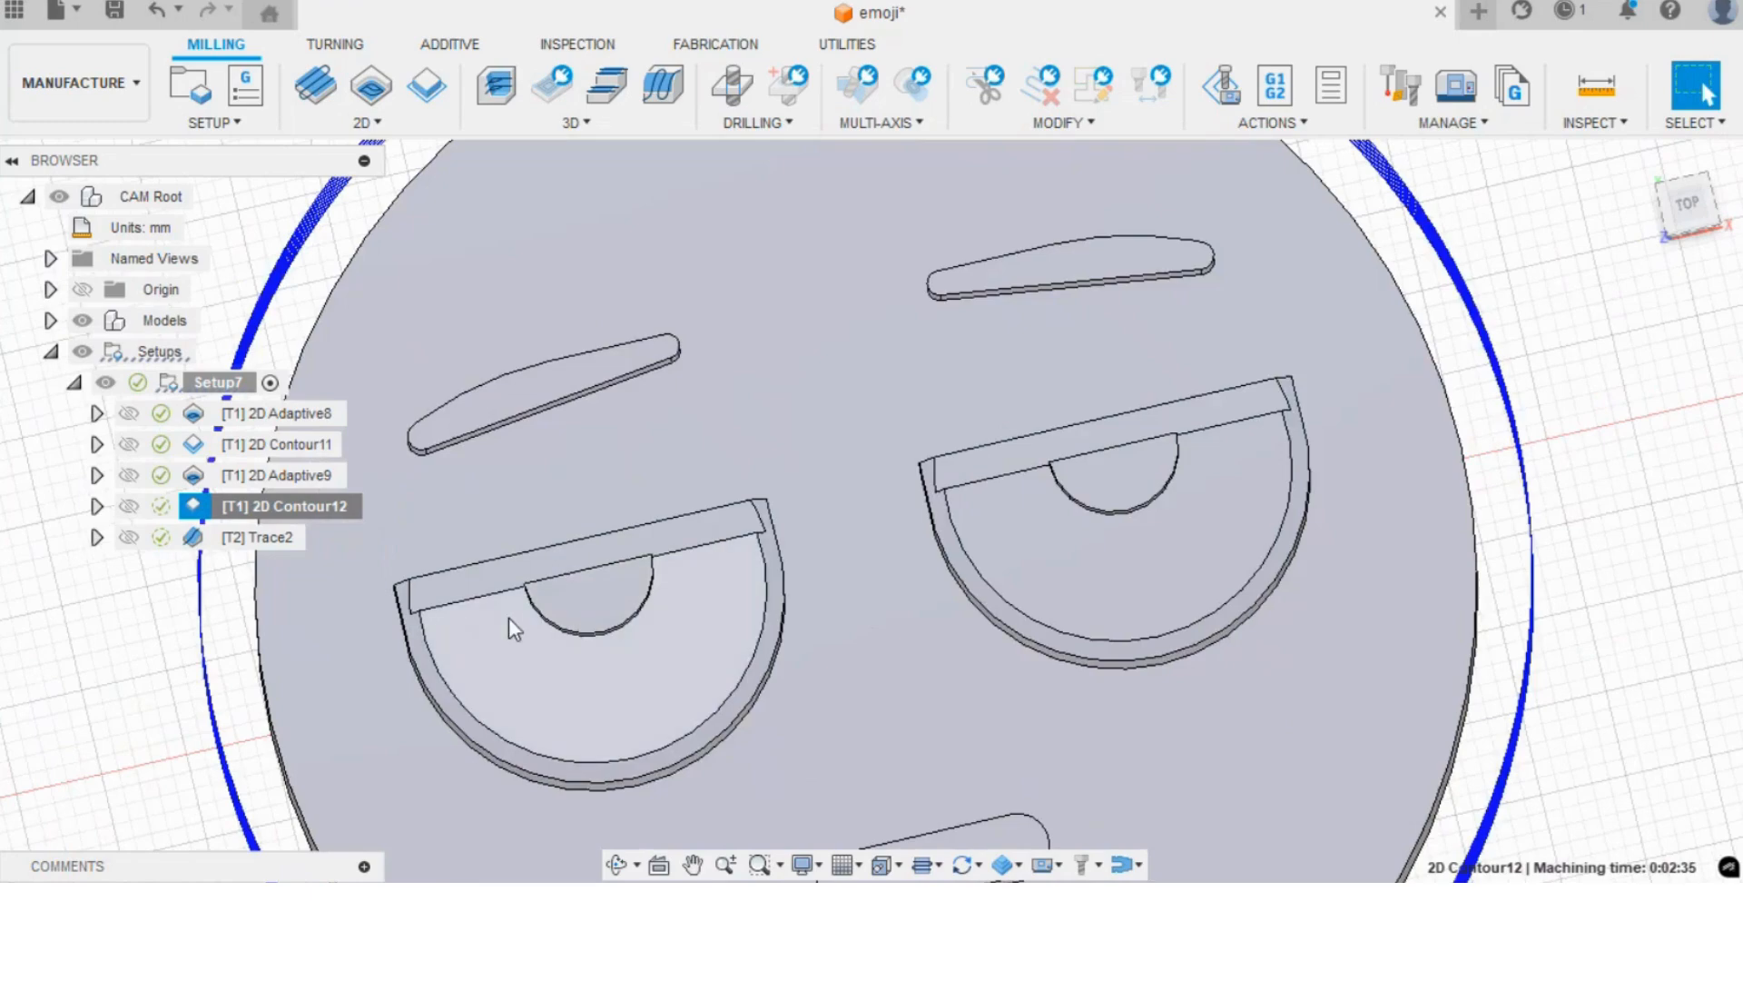
pyautogui.scroll(-4, 508, 617)
pyautogui.keyDown('shift'); pyautogui.moveTo(446, 640); pyautogui.dragTo(647, 647, button='middle'); pyautogui.keyUp('shift')
pyautogui.click(277, 444)
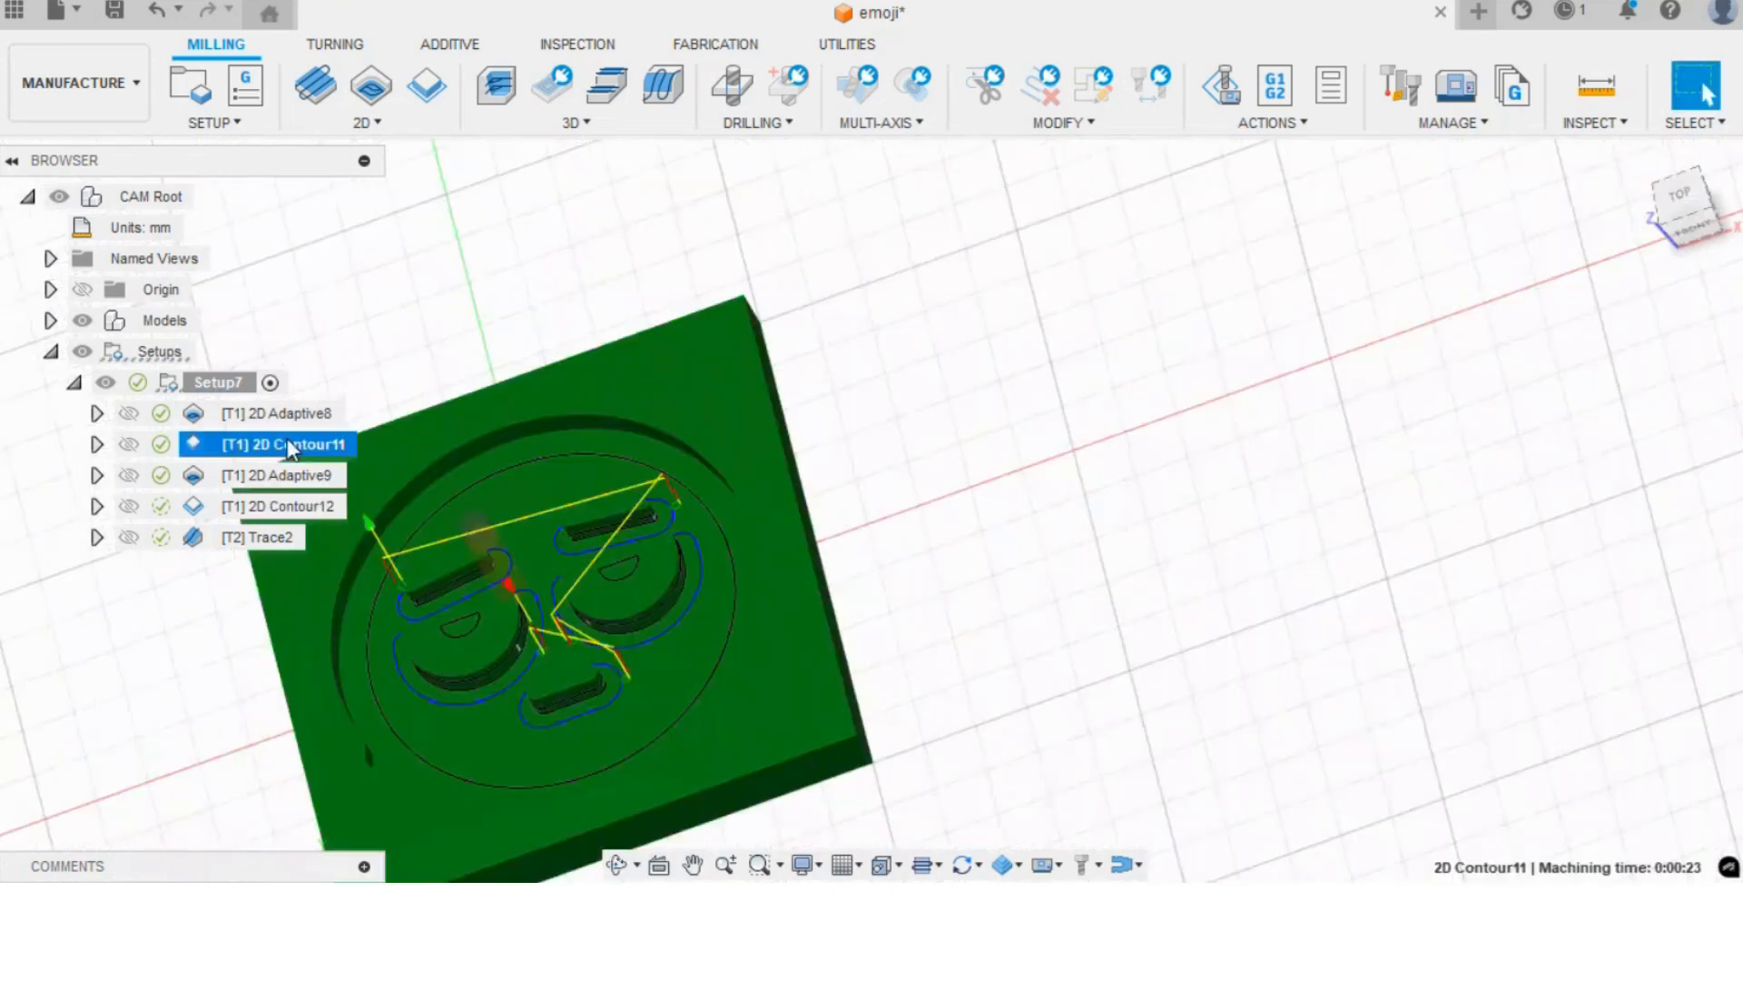
pyautogui.click(291, 475)
pyautogui.click(318, 504)
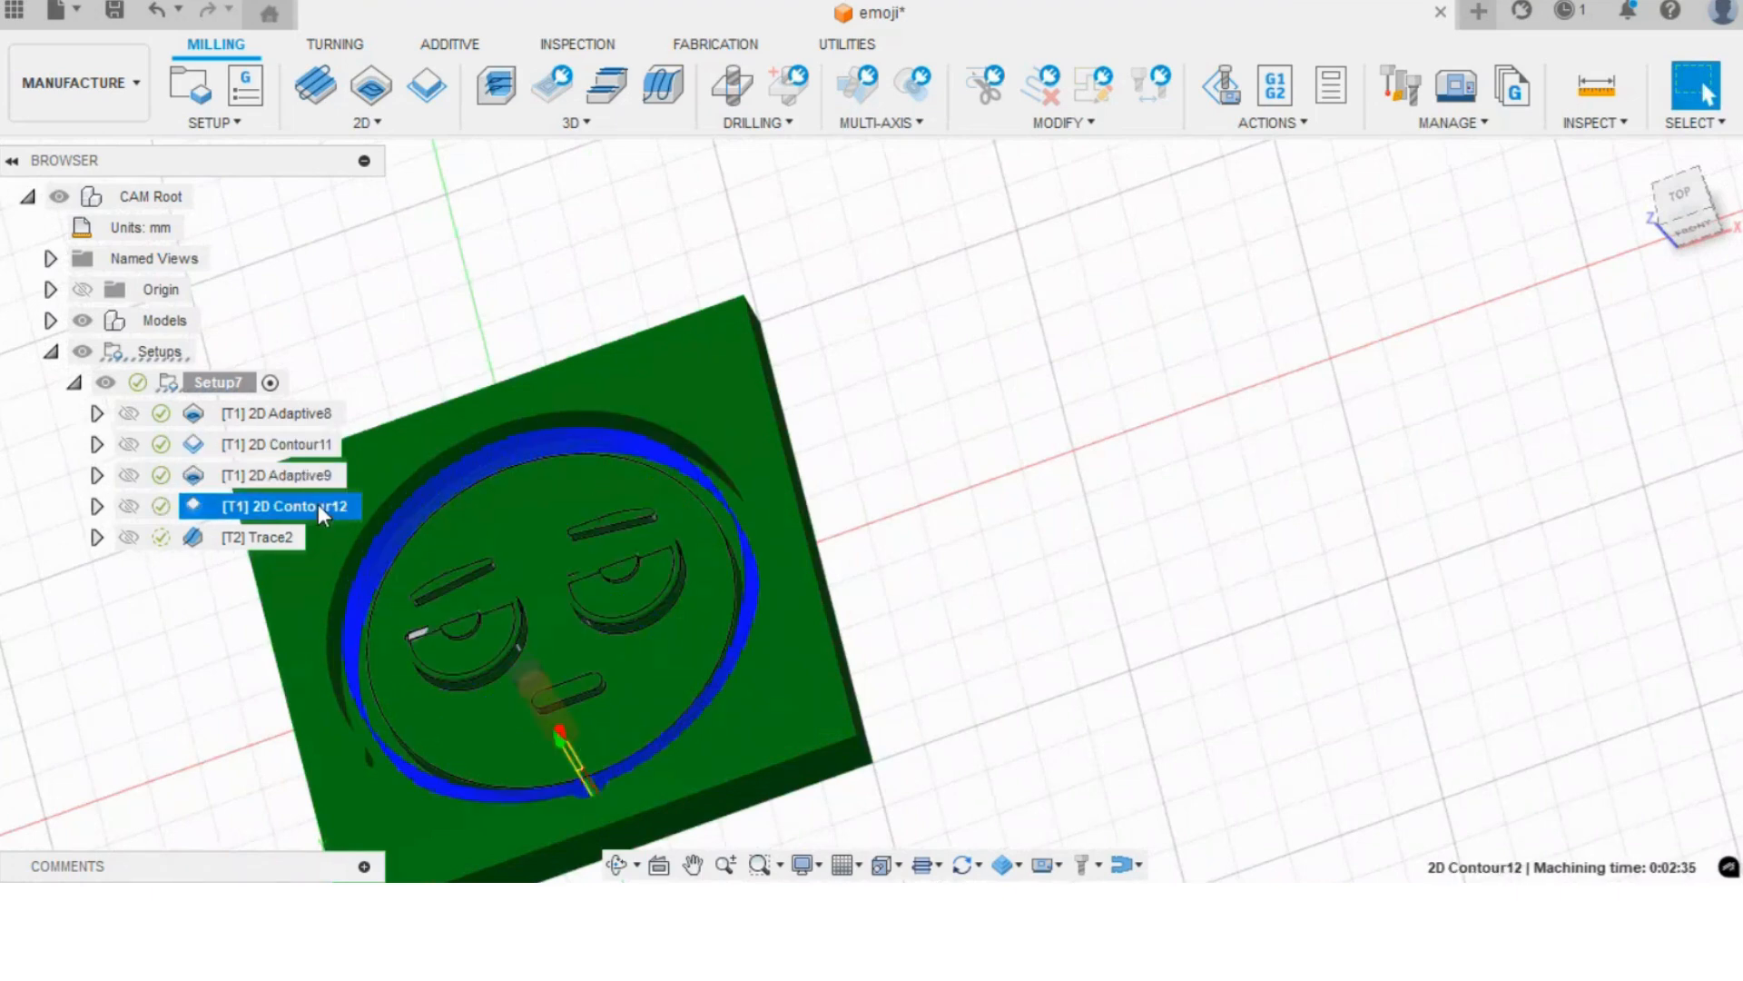
pyautogui.scroll(2, 539, 608)
pyautogui.keyDown('shift'); pyautogui.moveTo(539, 608); pyautogui.dragTo(635, 608, button='middle'); pyautogui.keyUp('shift')
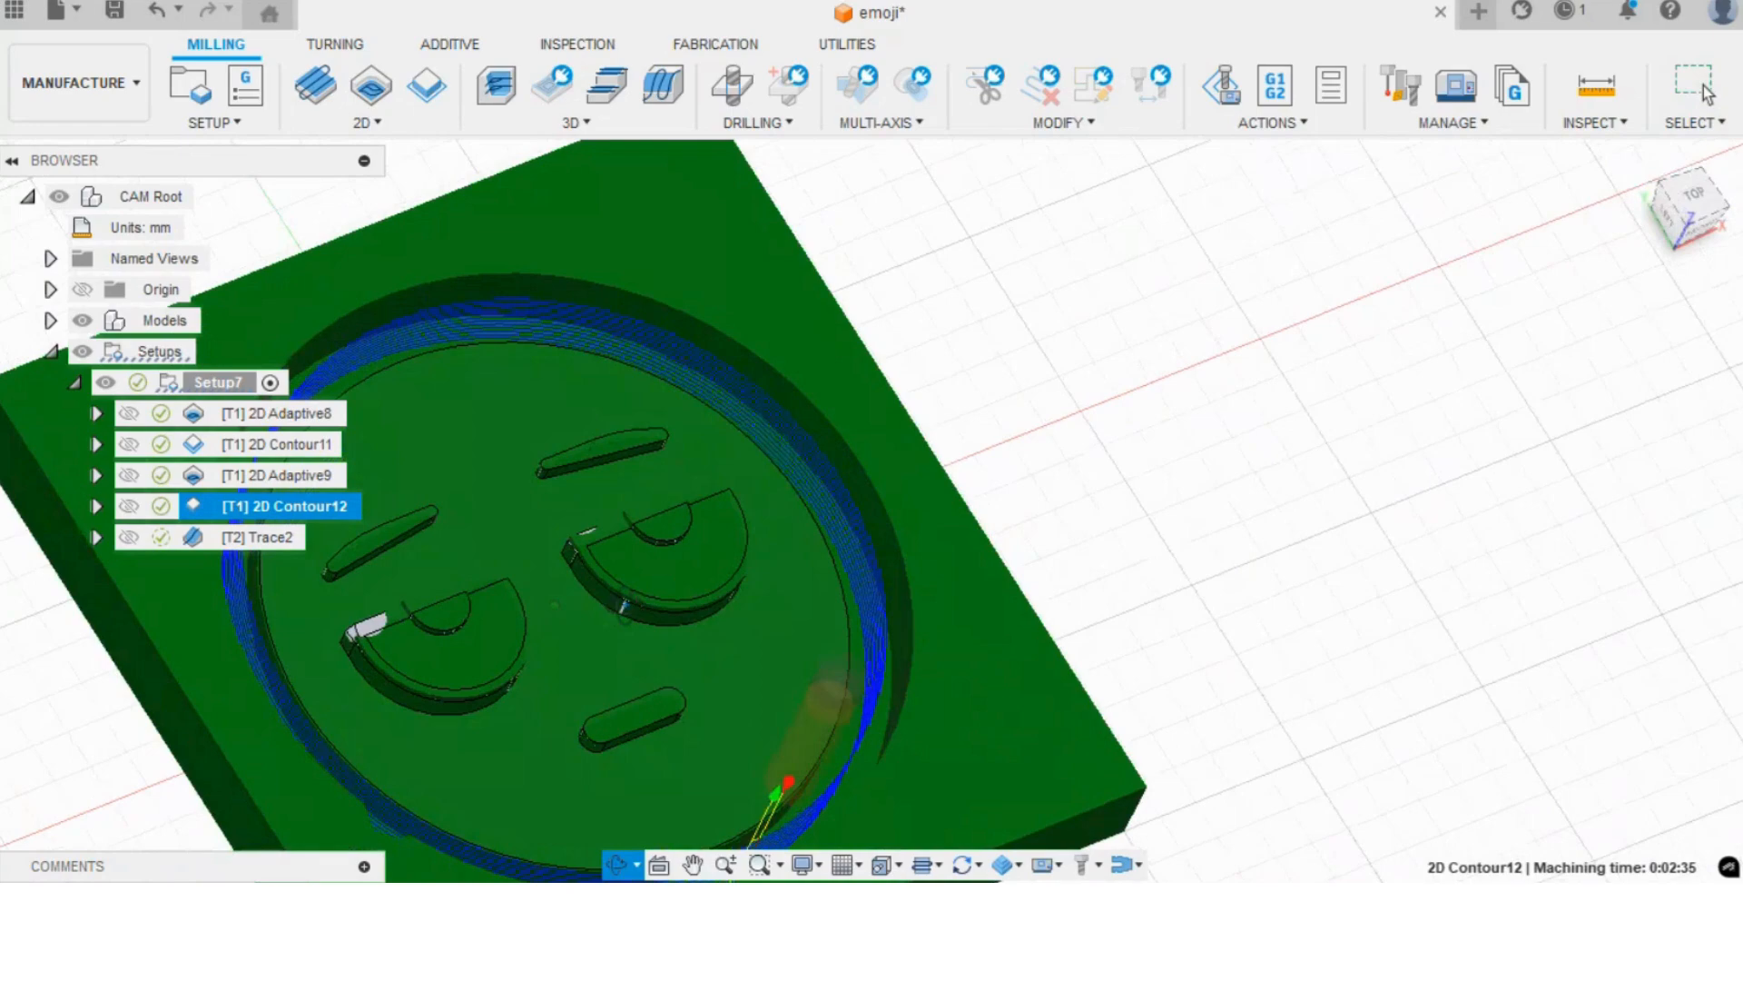
pyautogui.scroll(-6, 1153, 689)
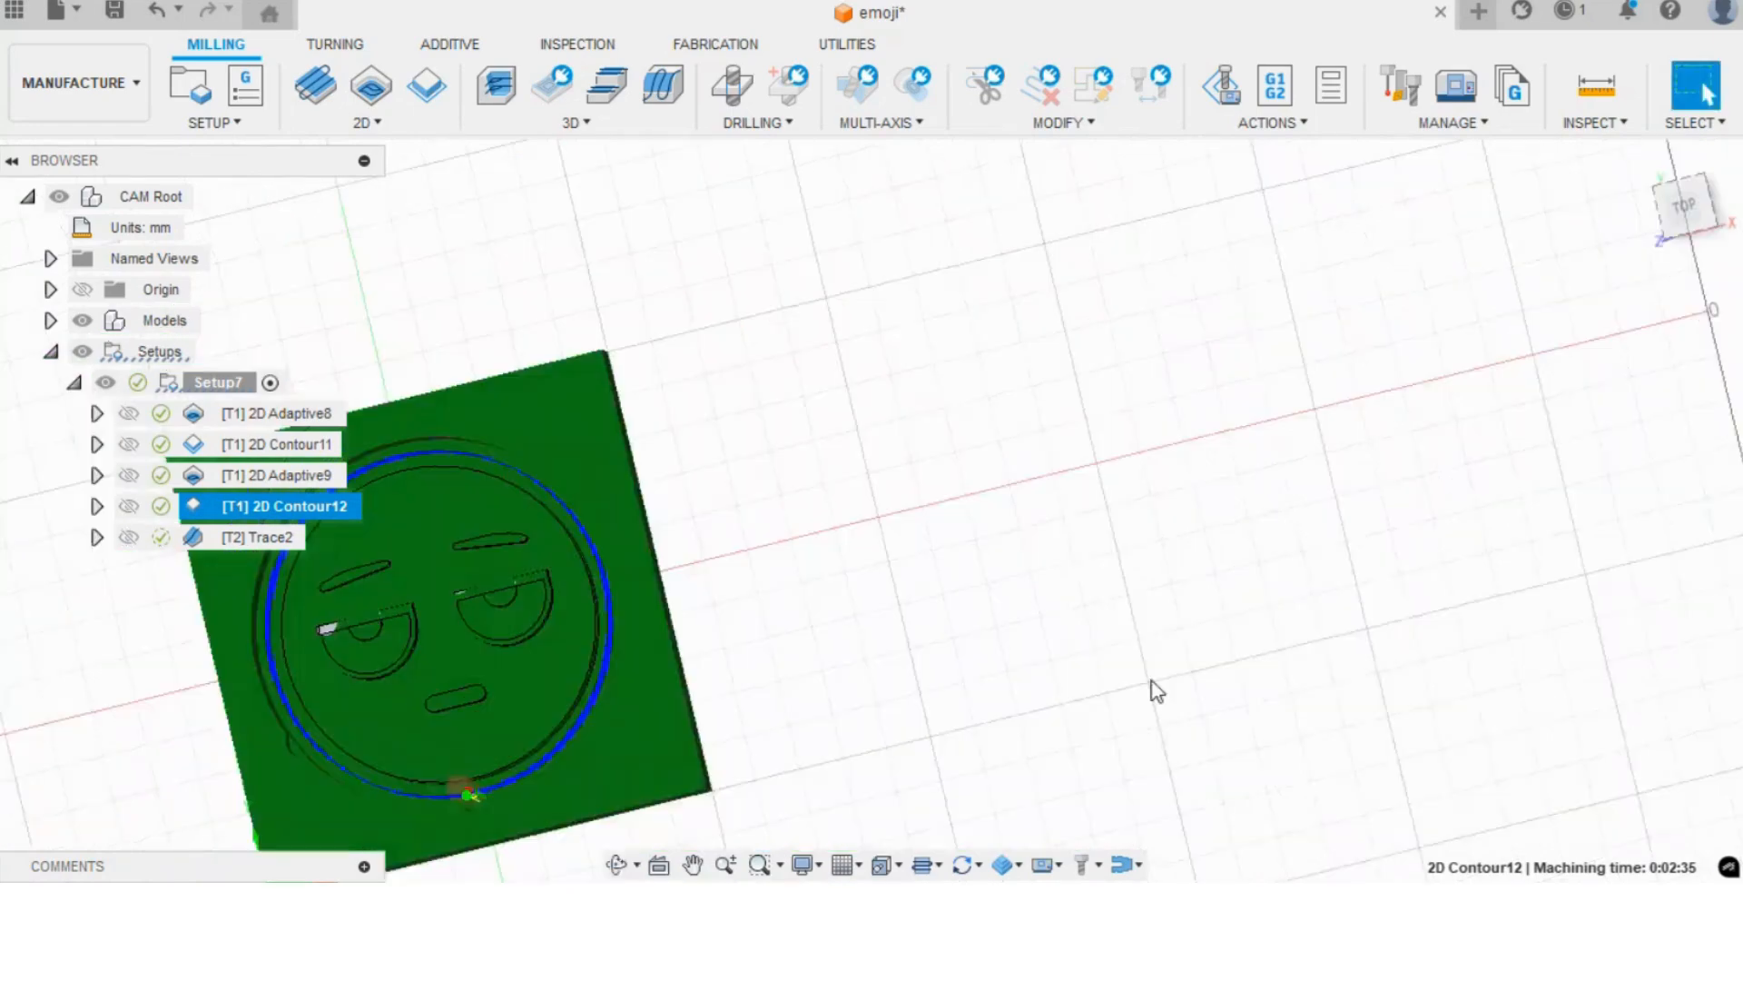
pyautogui.click(1686, 202)
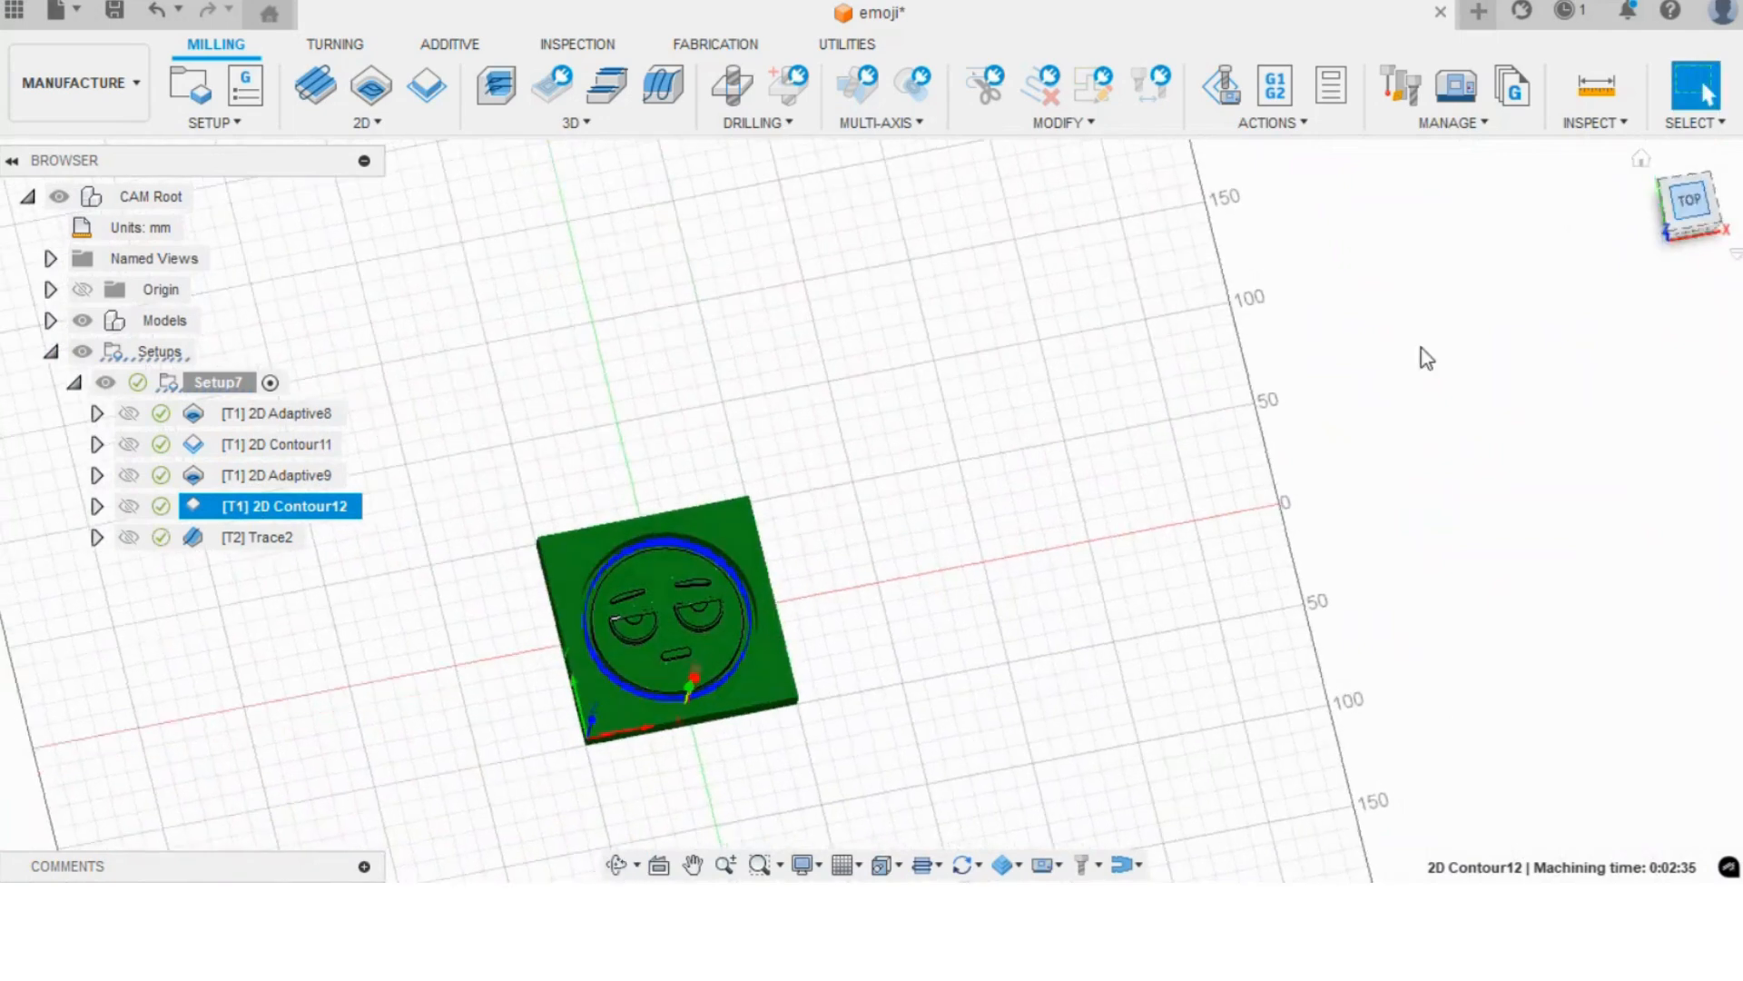
pyautogui.scroll(8, 595, 561)
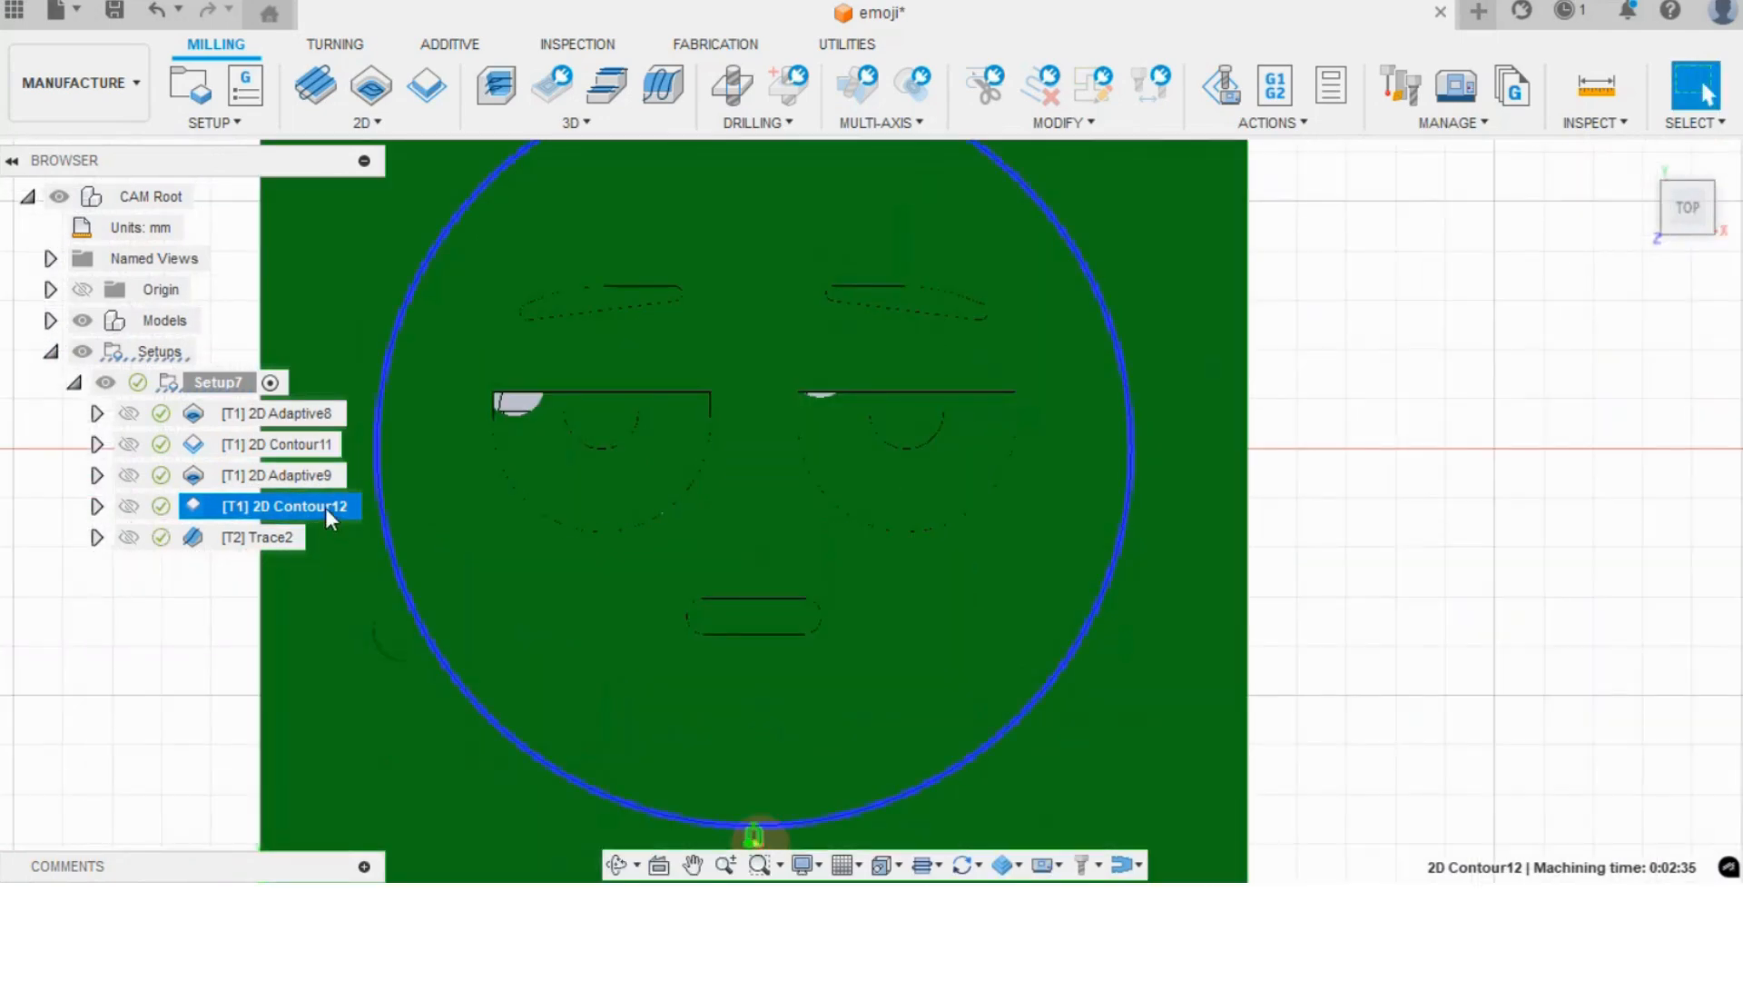
pyautogui.scroll(-3, 605, 562)
pyautogui.click(249, 608)
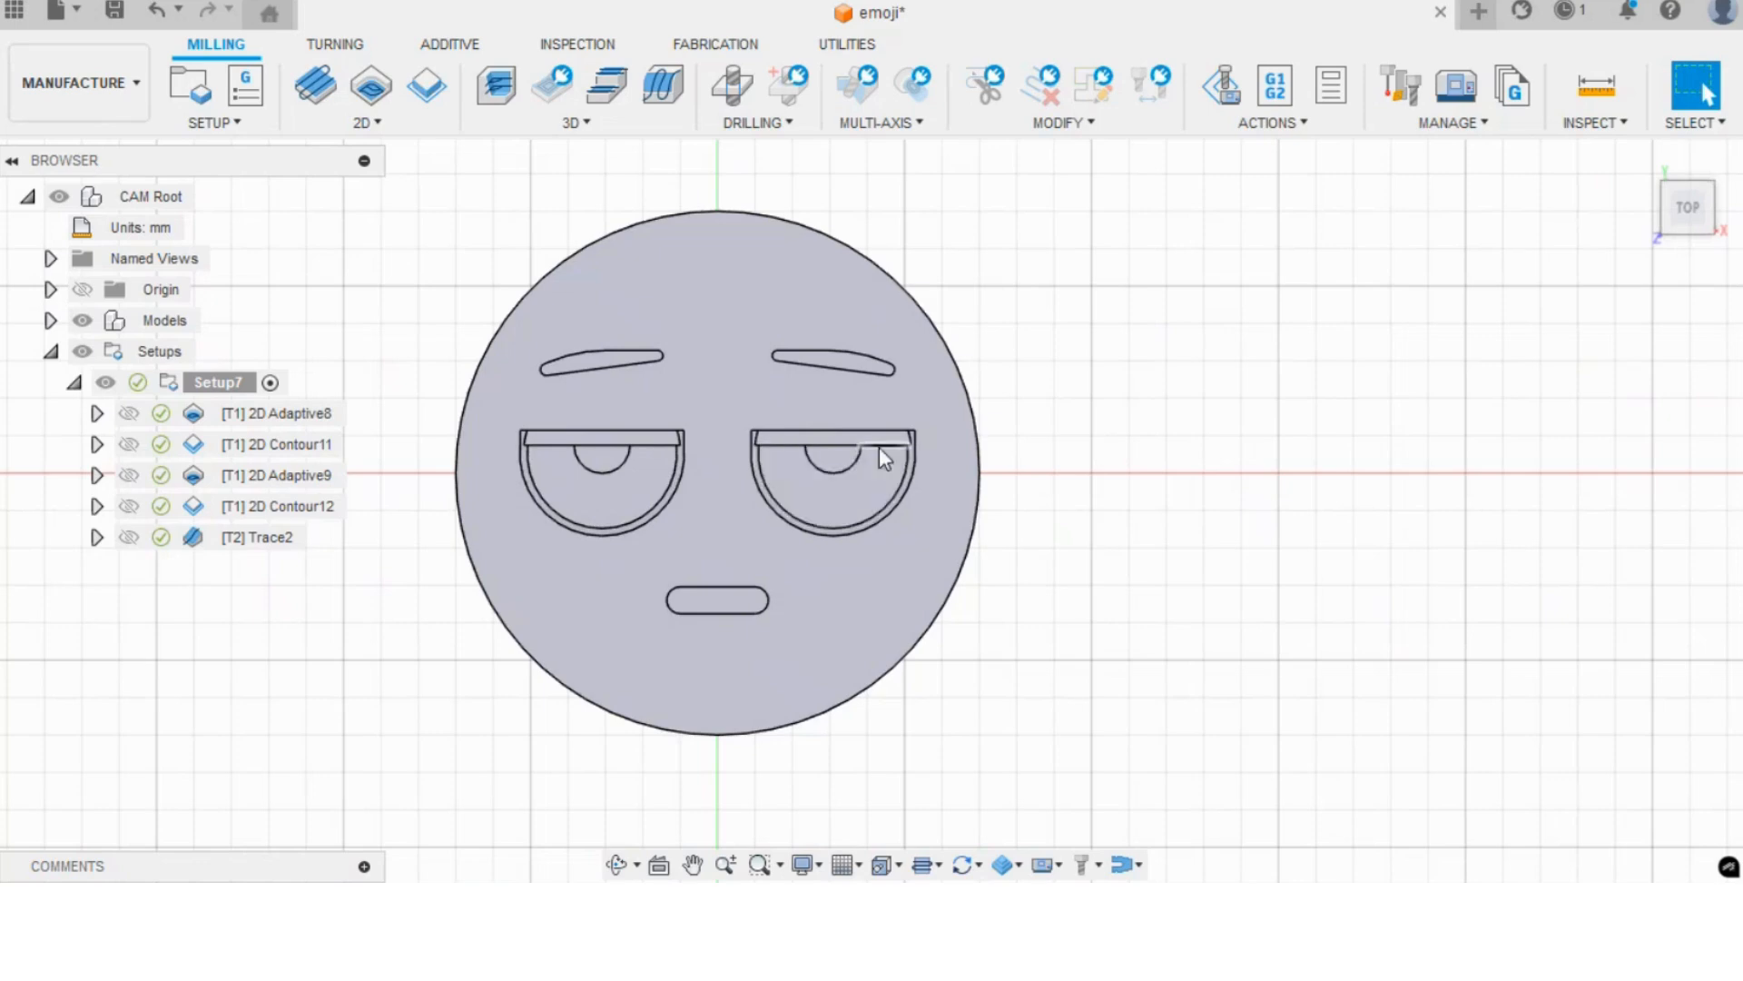
# - Reopen the eye trace operation for editing and bring up its curve selections
pyautogui.click(257, 536)
pyautogui.scroll(-2, 770, 583)
pyautogui.keyDown('shift'); pyautogui.moveTo(1053, 529); pyautogui.dragTo(993, 483, button='middle'); pyautogui.keyUp('shift')
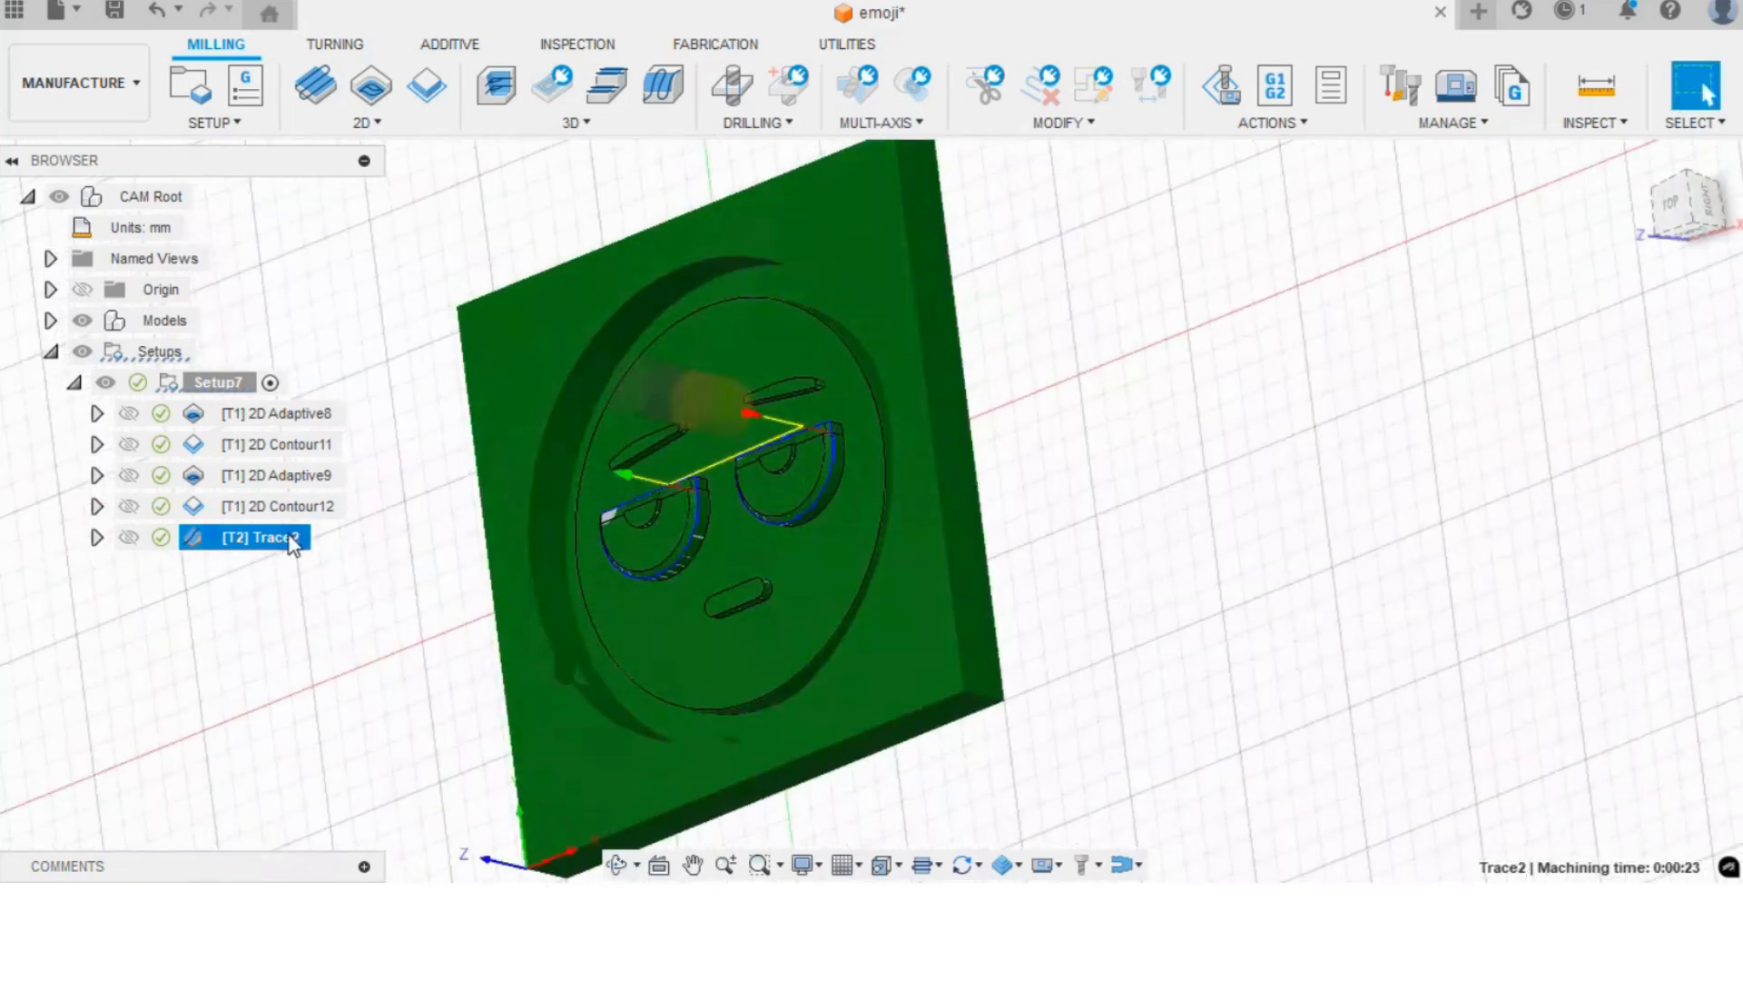
pyautogui.rightClick(296, 534)
pyautogui.click(853, 129)
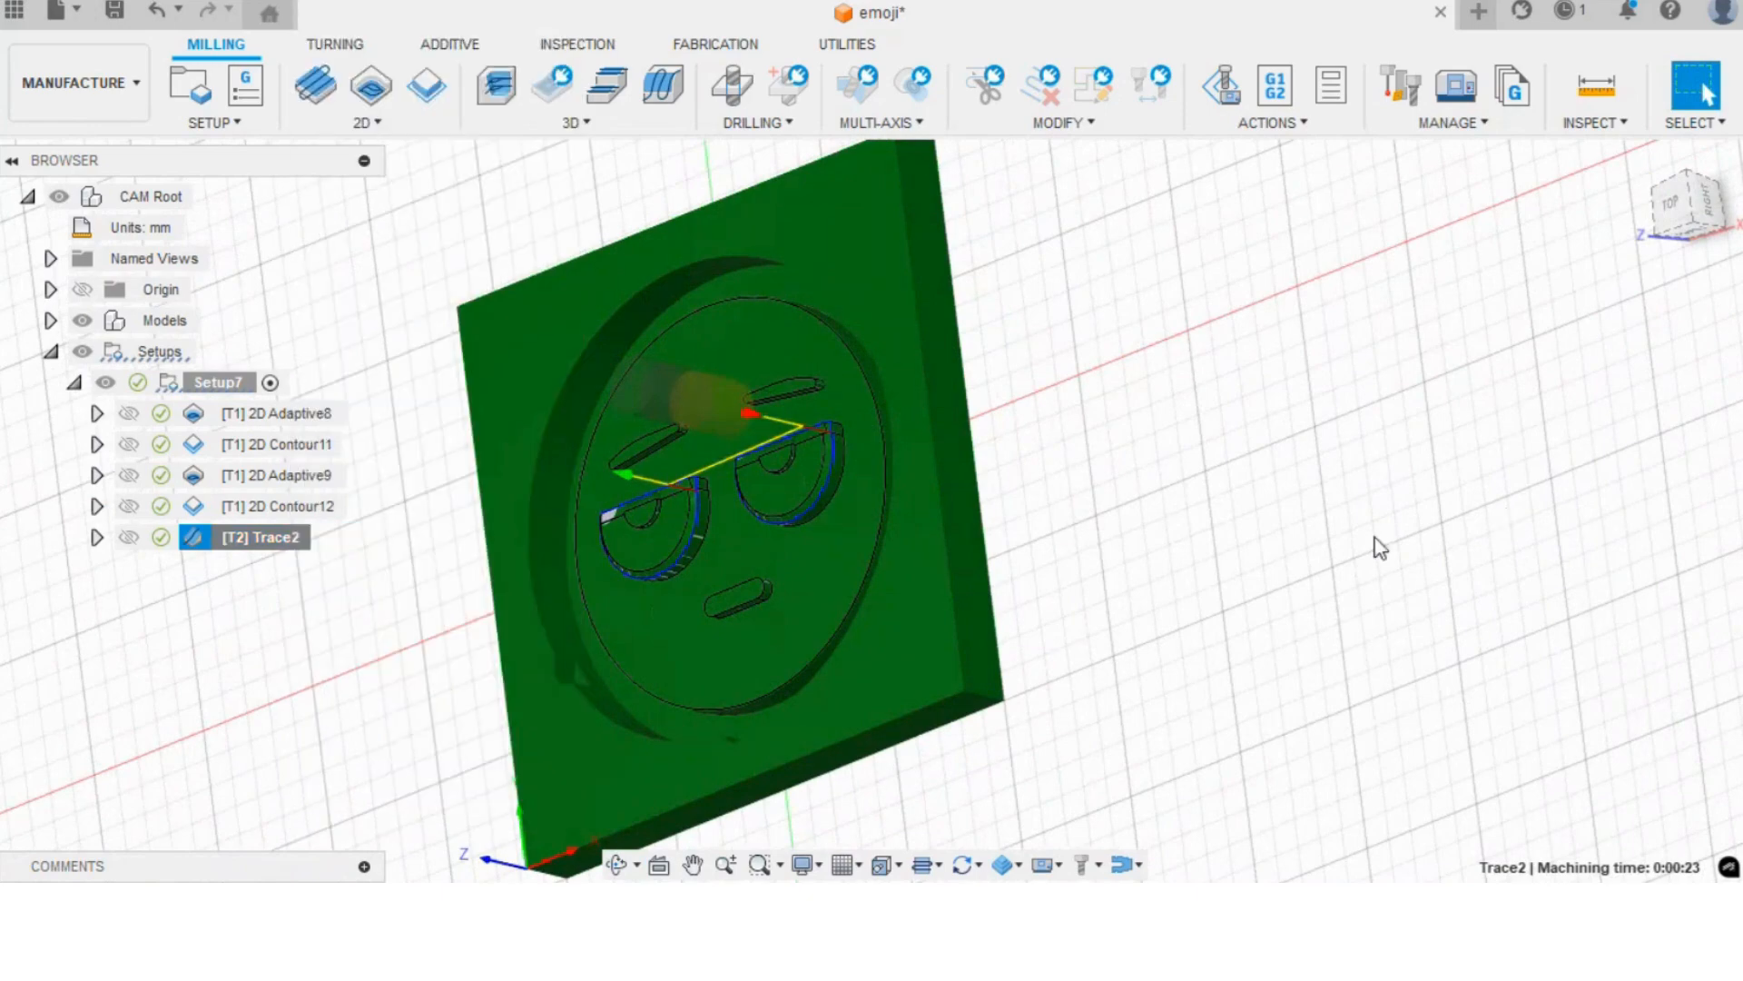
pyautogui.click(1557, 322)
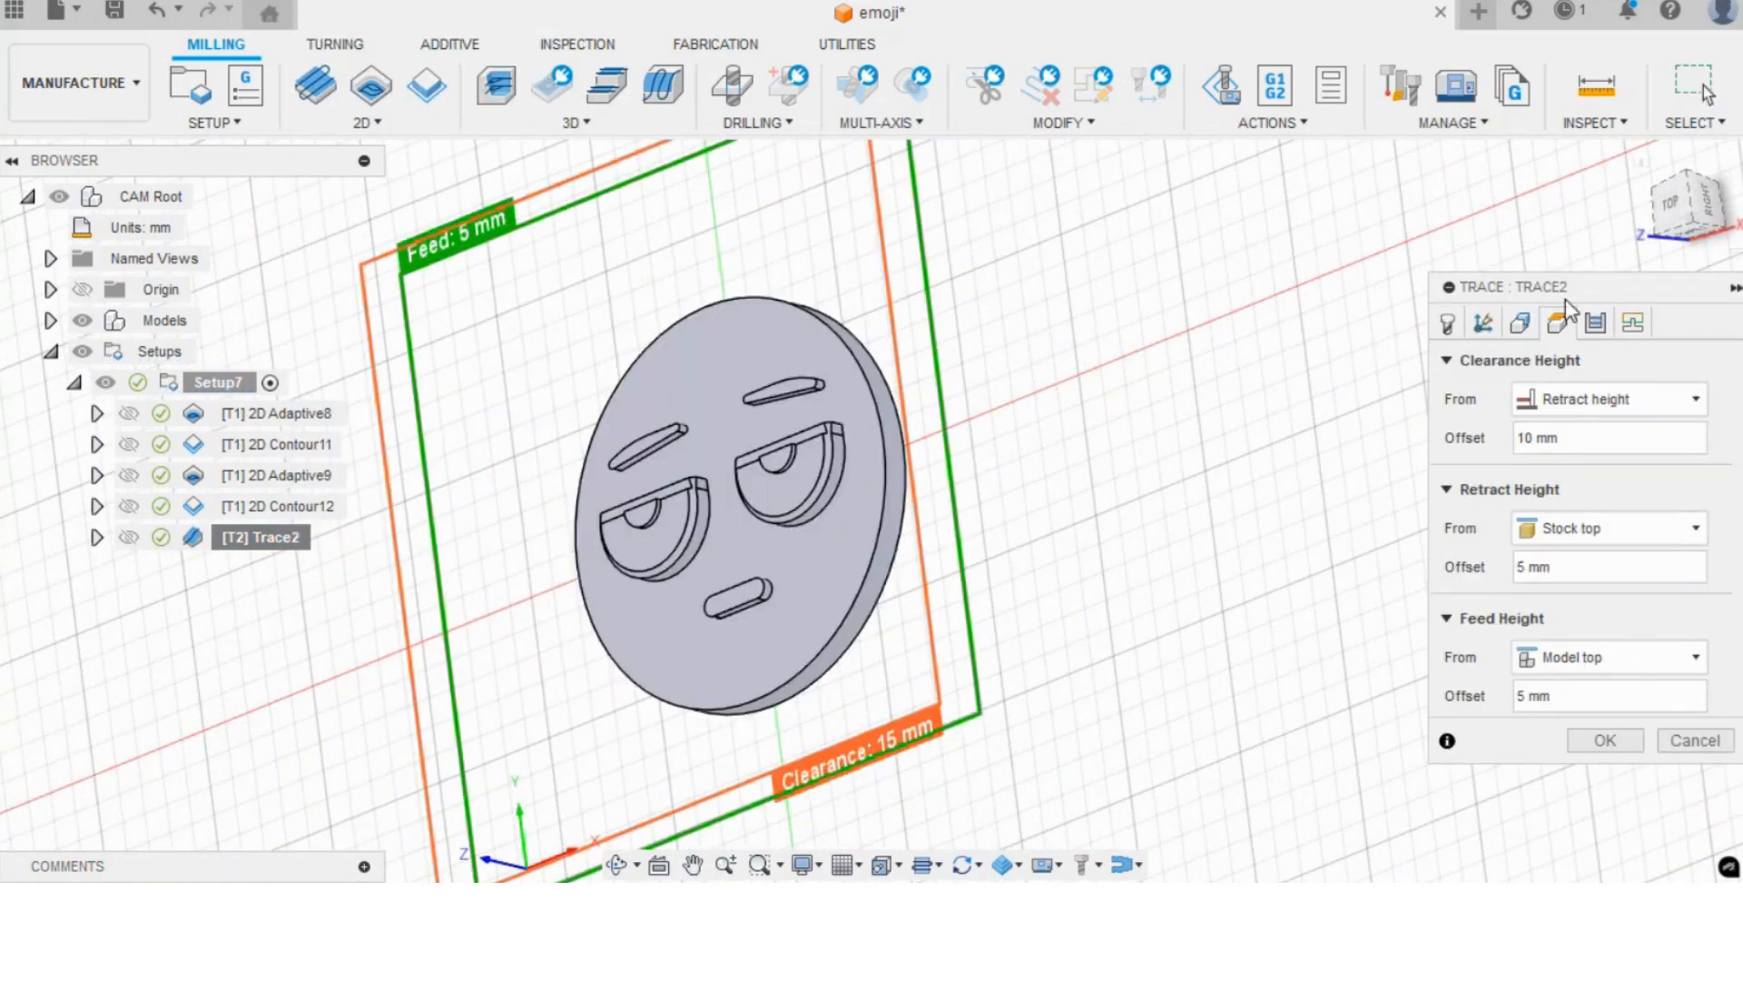
pyautogui.click(1484, 323)
pyautogui.moveTo(482, 529)
pyautogui.keyDown('shift'); pyautogui.mouseDown(button='middle')
pyautogui.moveTo(627, 465)
pyautogui.moveTo(544, 448)
pyautogui.mouseUp(button='middle'); pyautogui.keyUp('shift')
pyautogui.click(1510, 444)
# - Change the right eye's closed chain to an open chain of the curved edge and both short side edges, omitting the straight upper edge
pyautogui.rightClick(1531, 443)
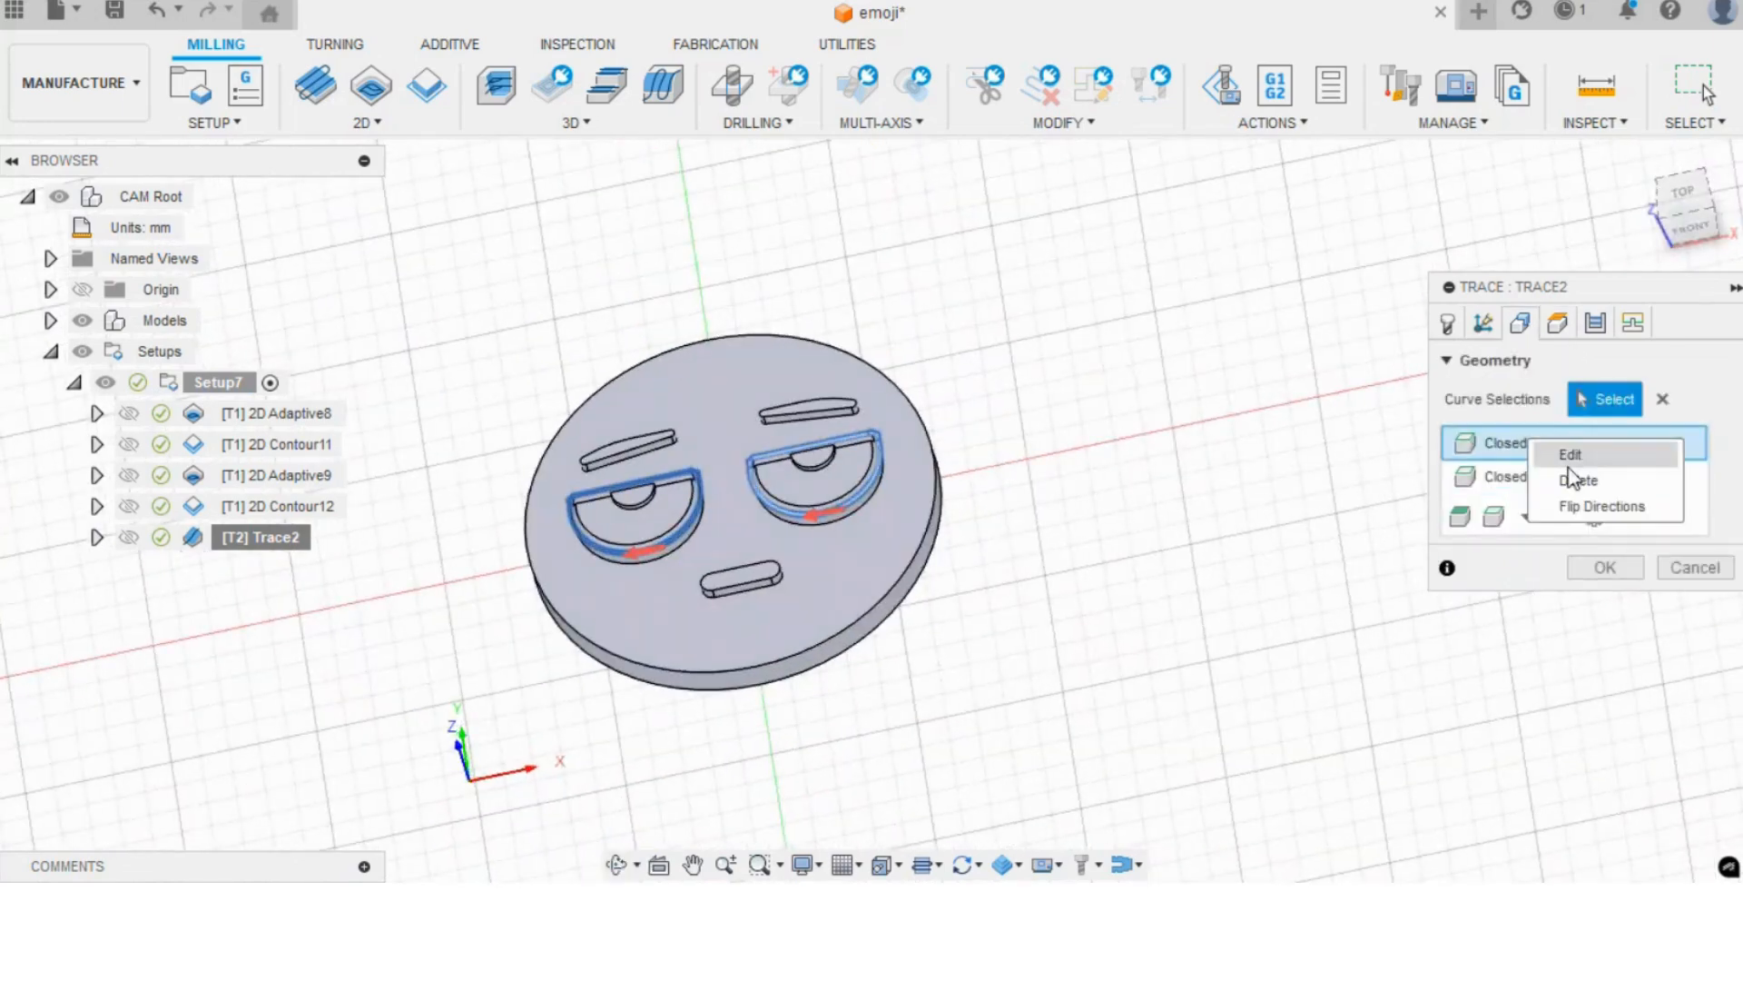
pyautogui.click(1570, 456)
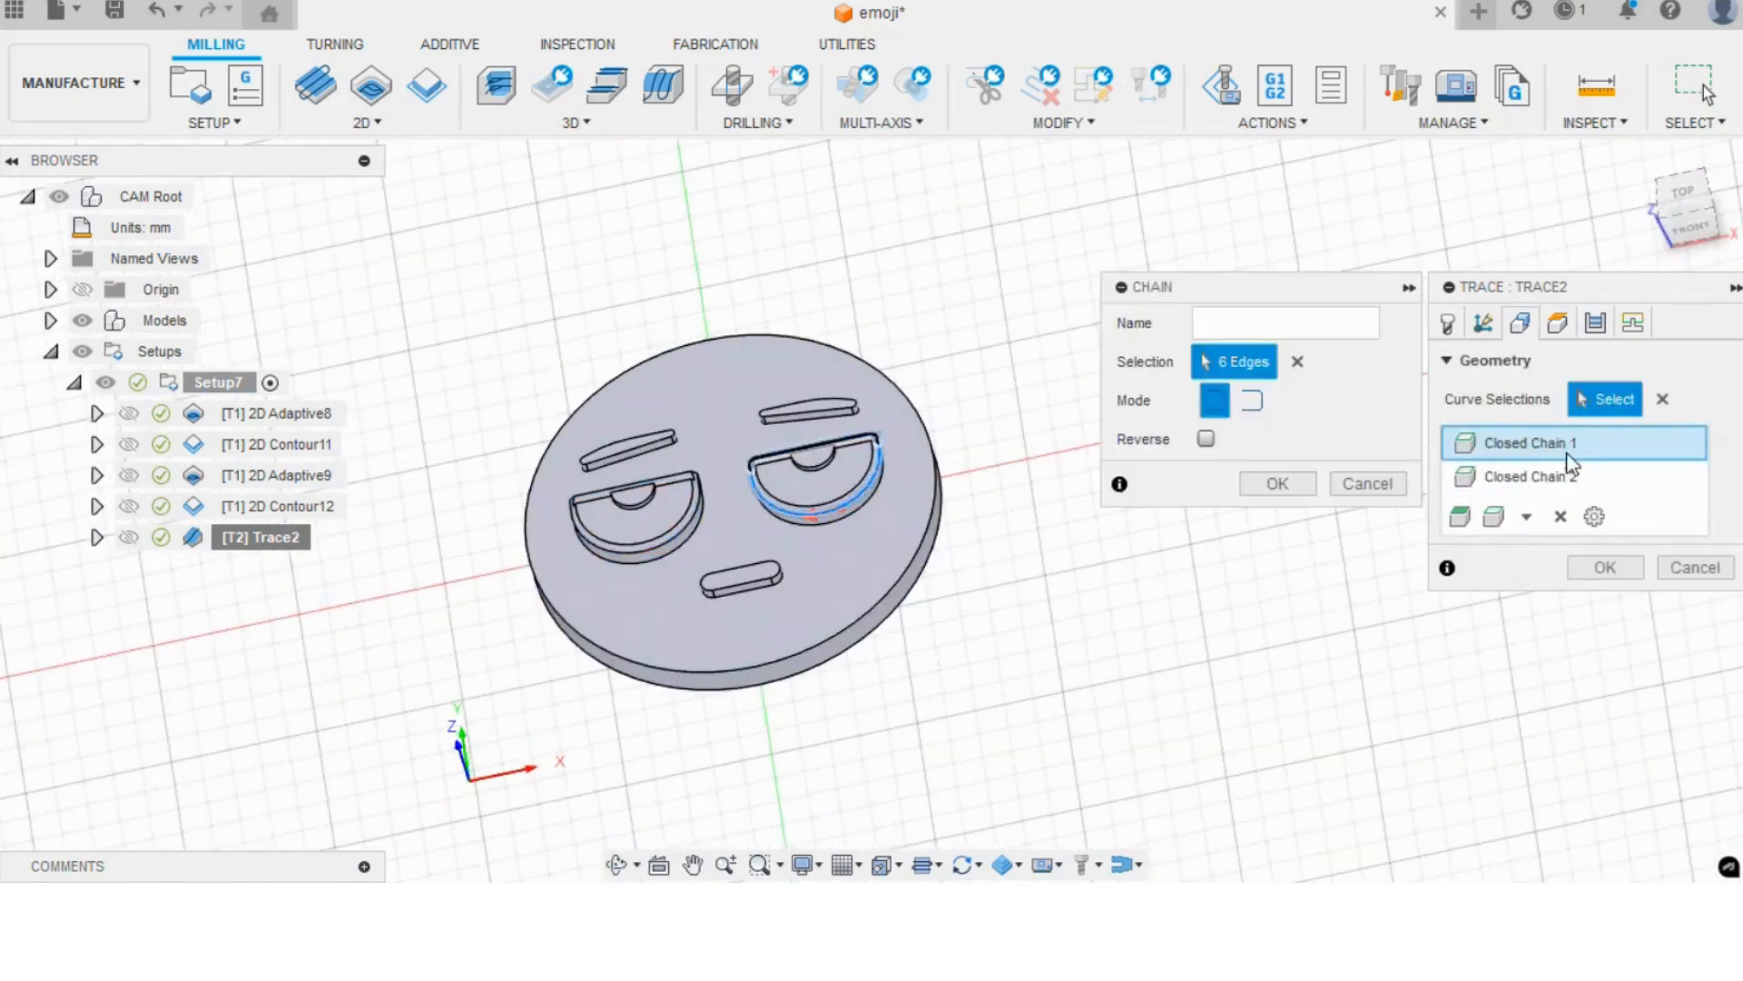
pyautogui.click(1255, 406)
pyautogui.scroll(5, 821, 476)
pyautogui.keyDown('shift'); pyautogui.moveTo(820, 476); pyautogui.dragTo(1003, 383, button='middle'); pyautogui.keyUp('shift')
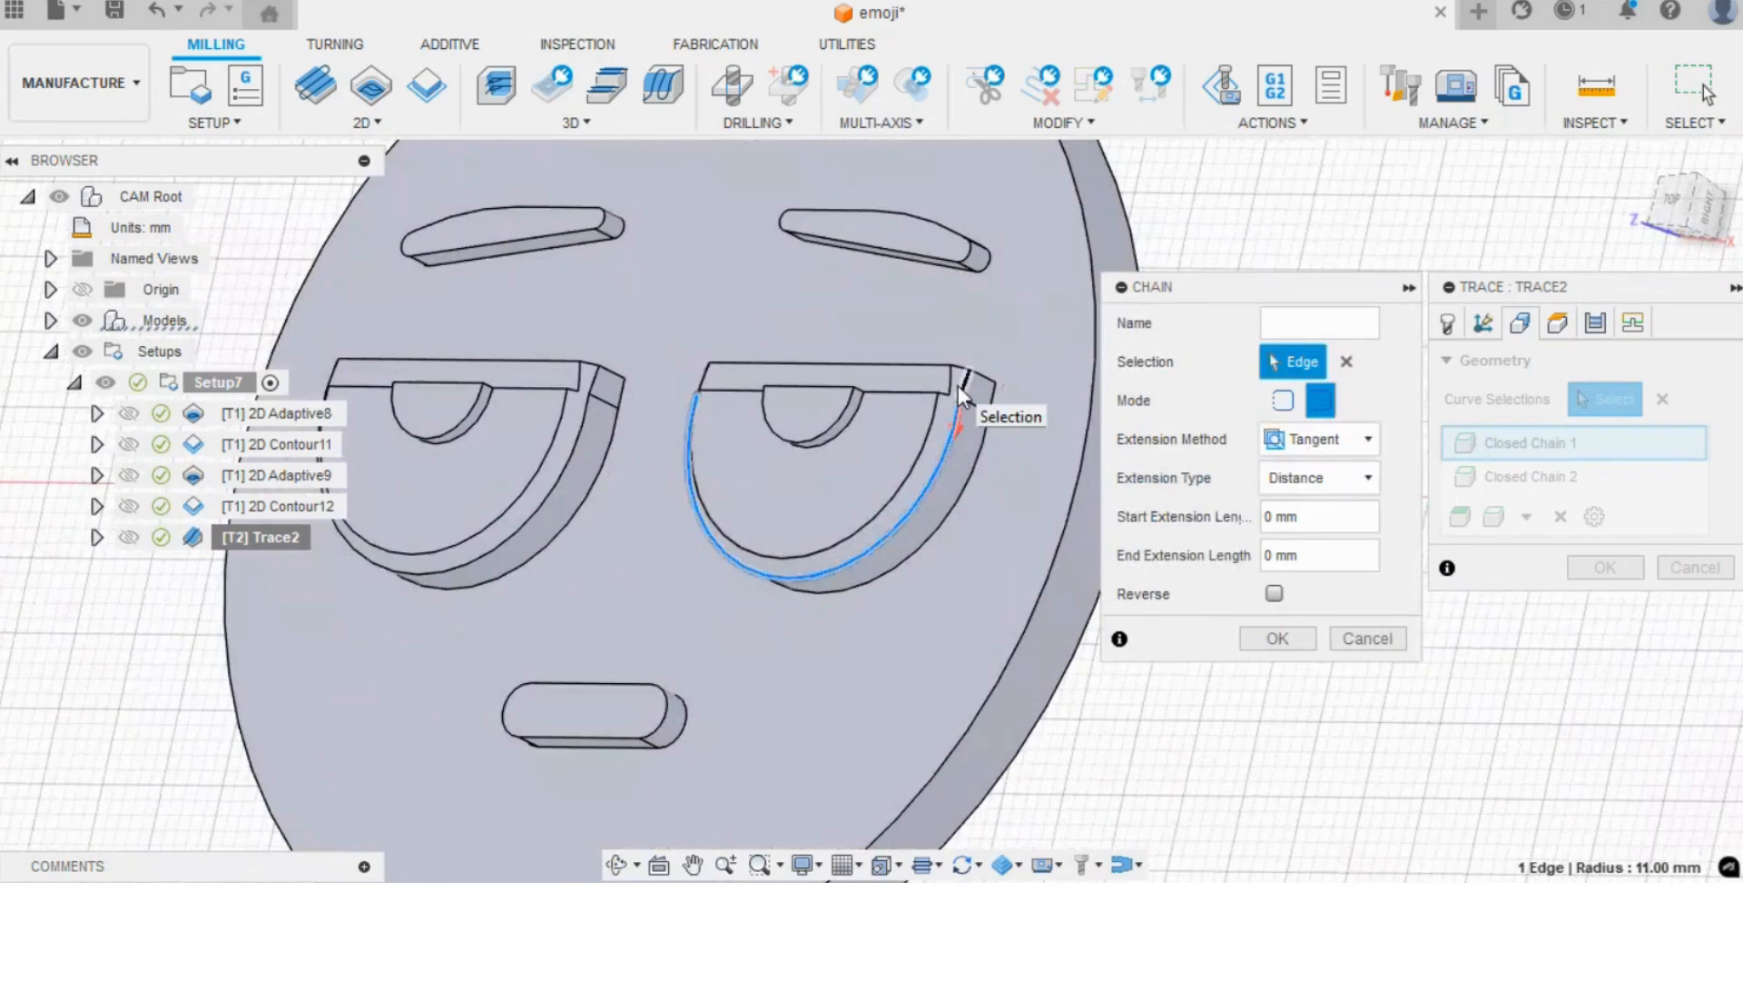
pyautogui.click(957, 385)
pyautogui.scroll(3, 690, 404)
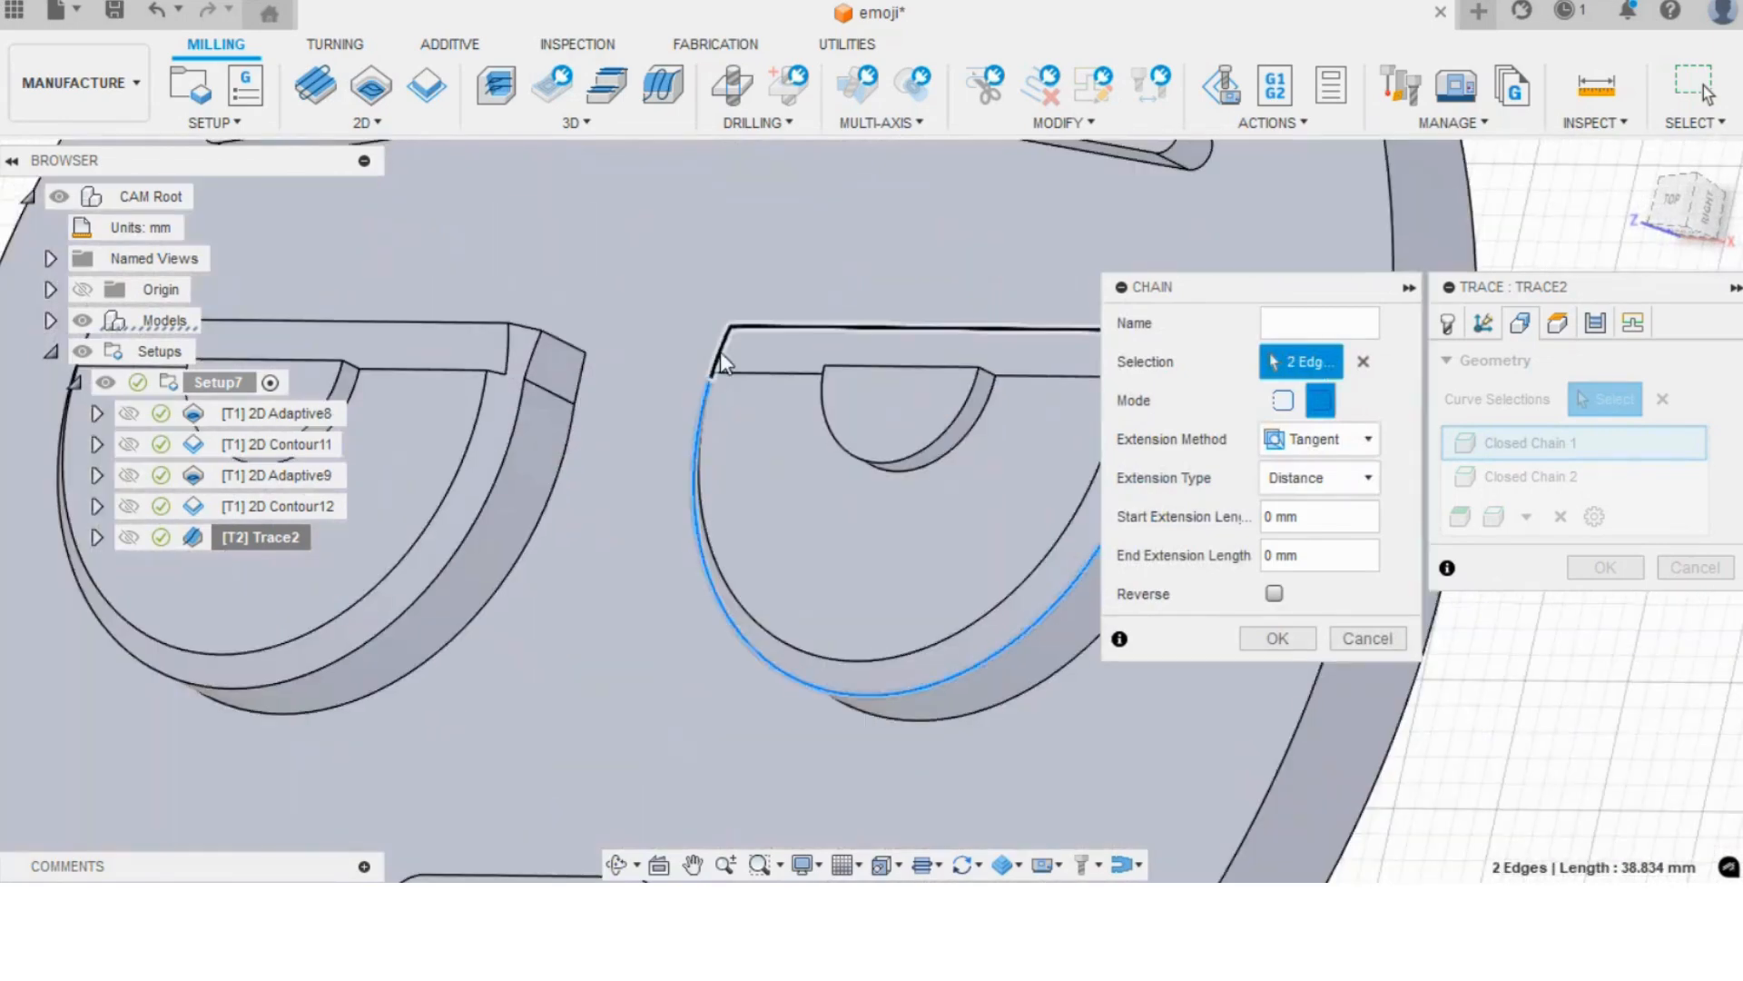
pyautogui.keyDown('shift'); pyautogui.moveTo(679, 385); pyautogui.dragTo(806, 352, button='middle'); pyautogui.keyUp('shift')
pyautogui.click(806, 352)
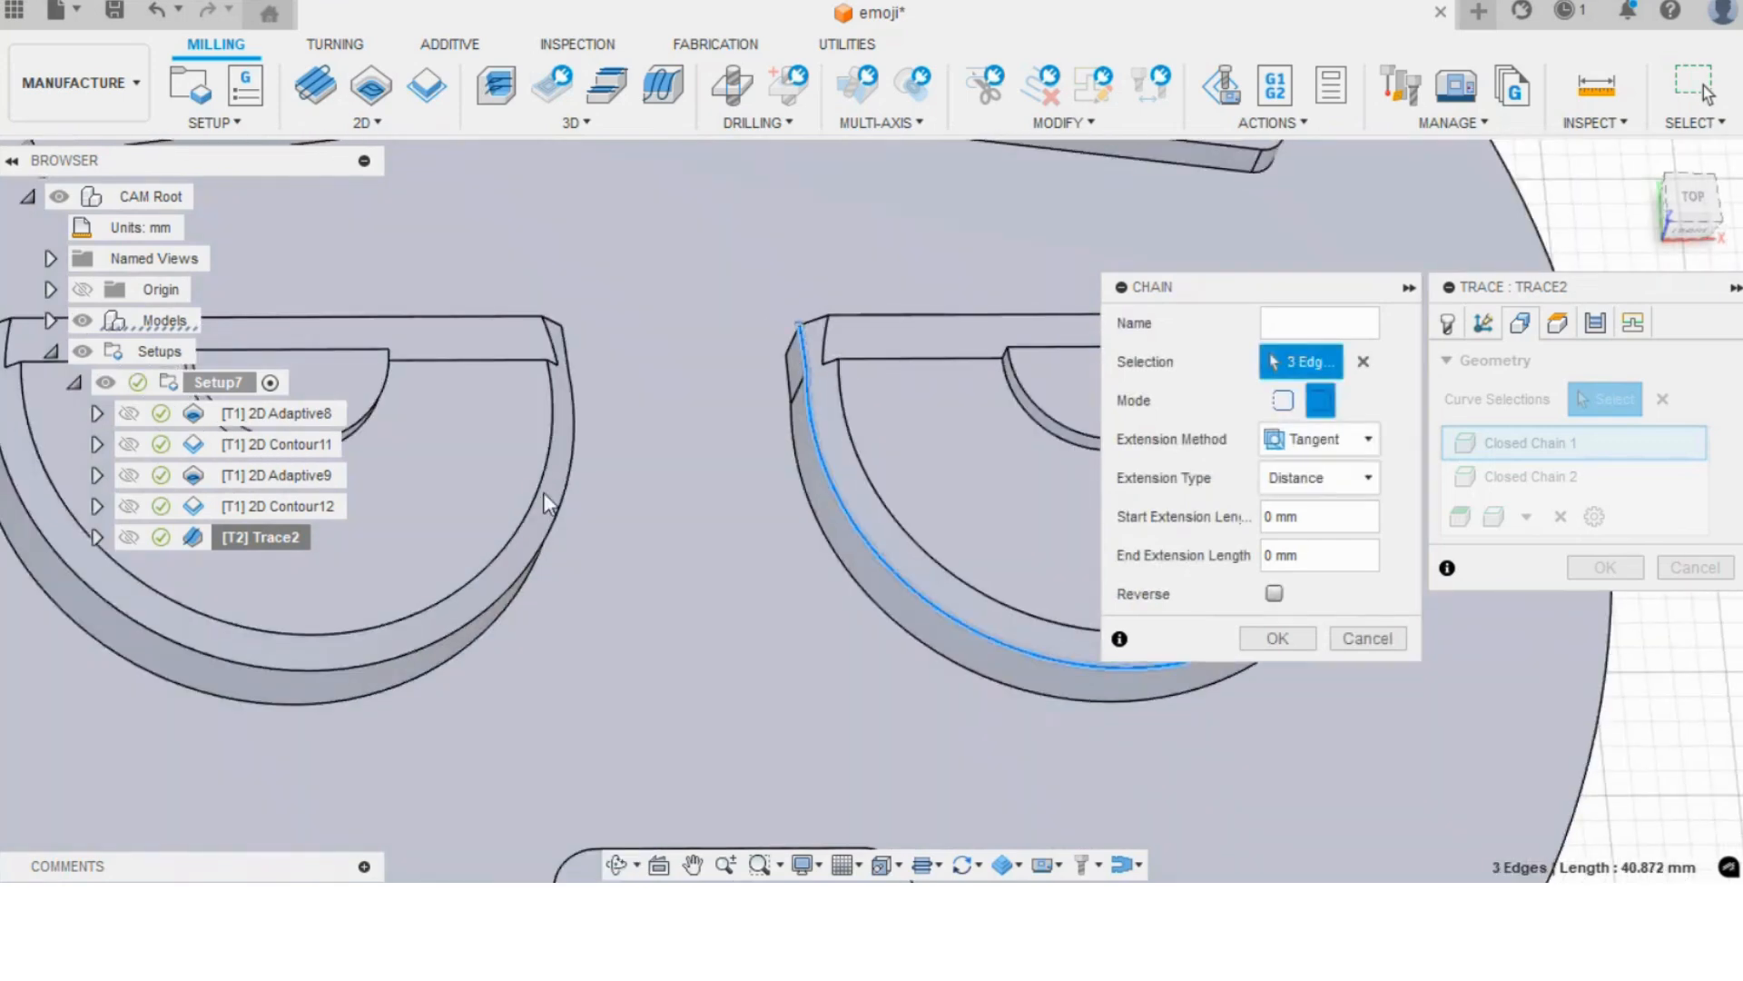
pyautogui.click(1280, 639)
# - Change the left eye's chain to an open chain of the curved edge and both short side edges, and regenerate the trace toolpath
pyautogui.rightClick(1525, 484)
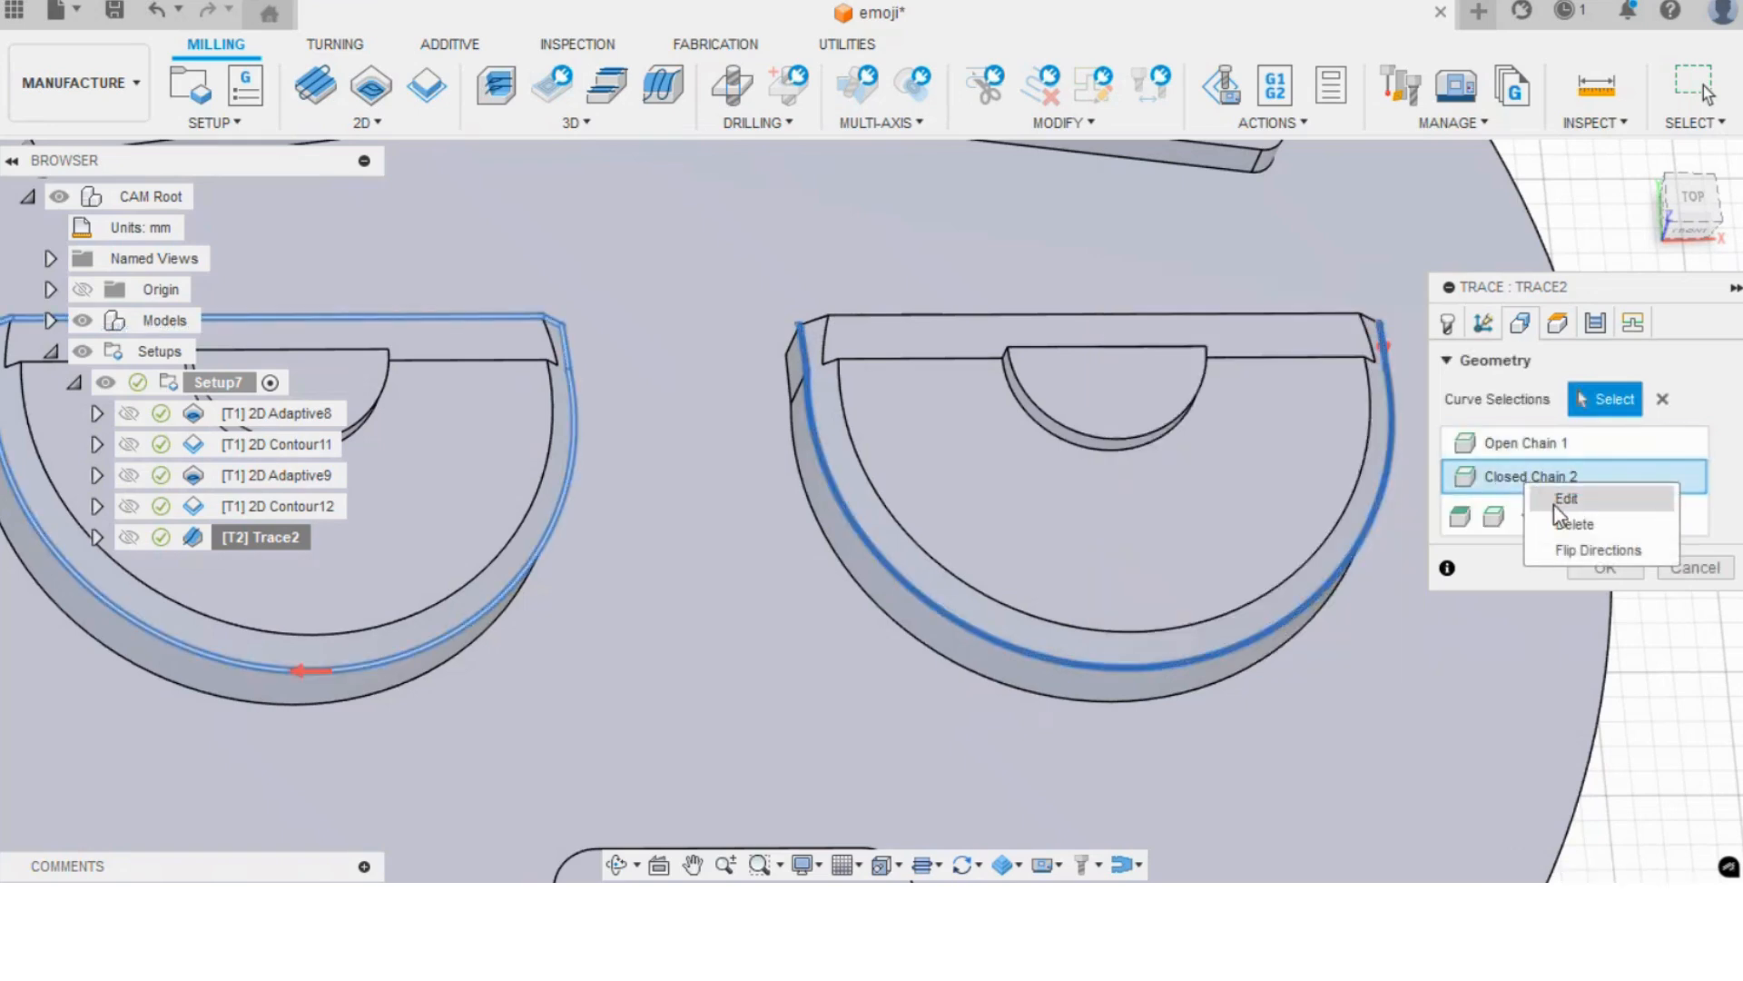
pyautogui.click(1554, 498)
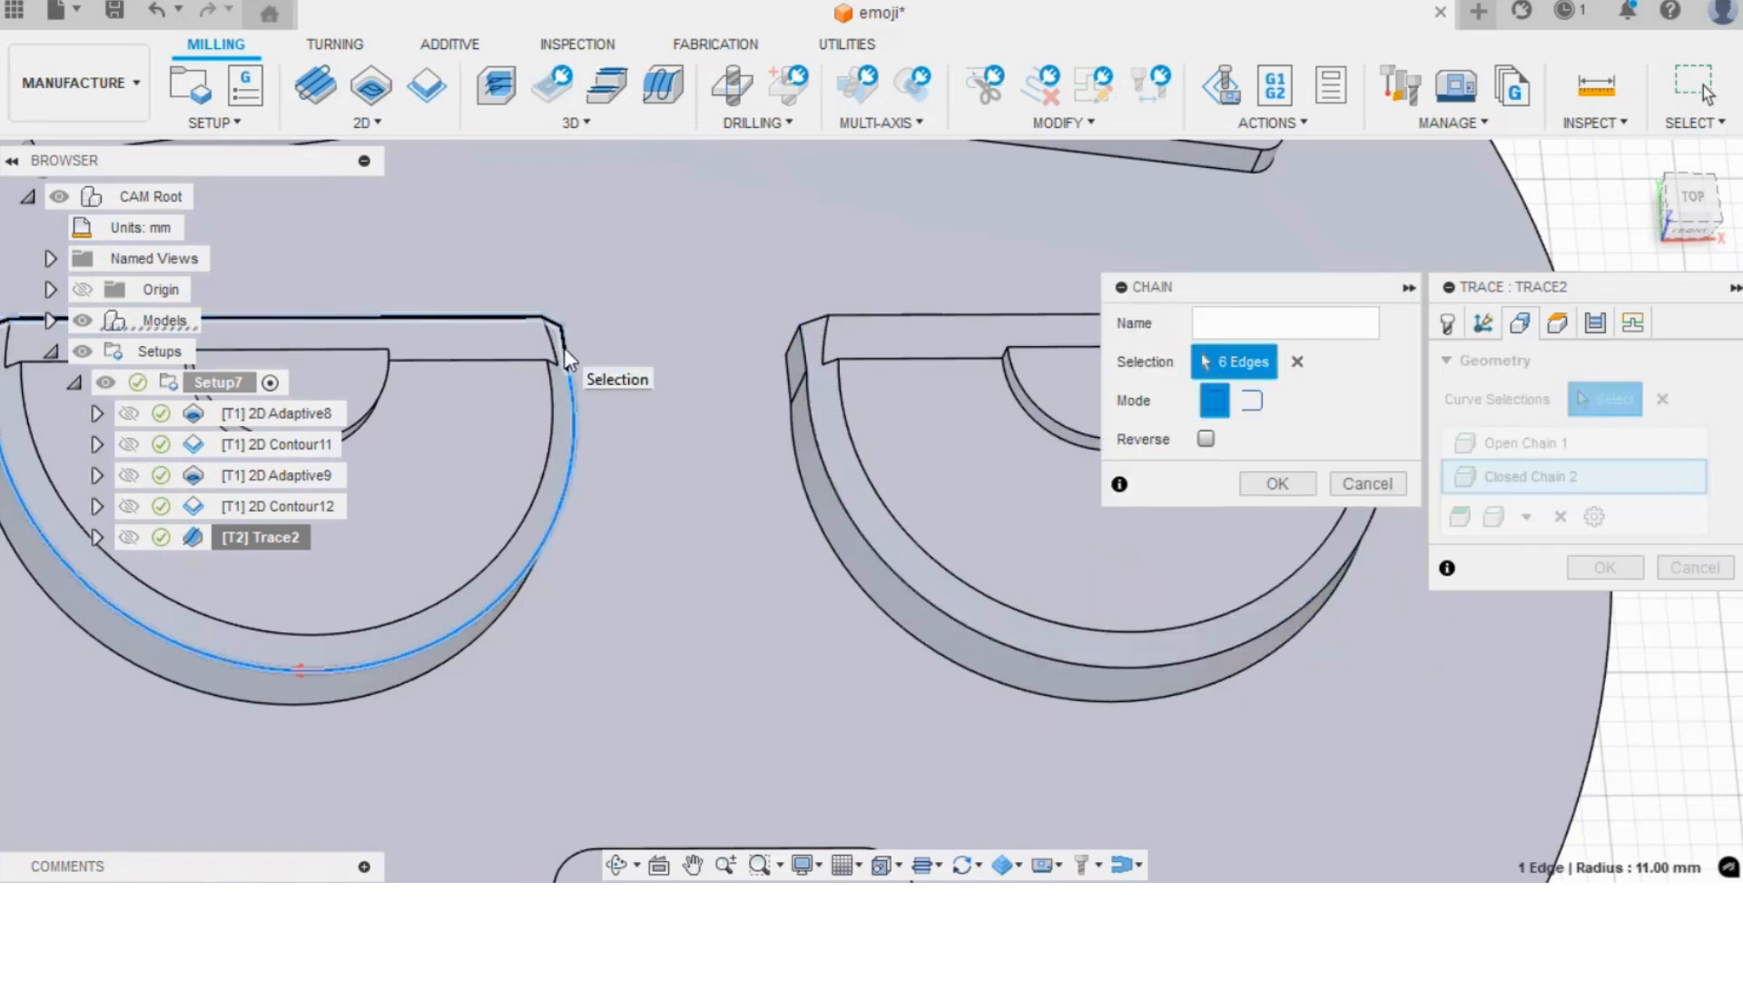
pyautogui.scroll(-3, 566, 339)
pyautogui.click(1254, 402)
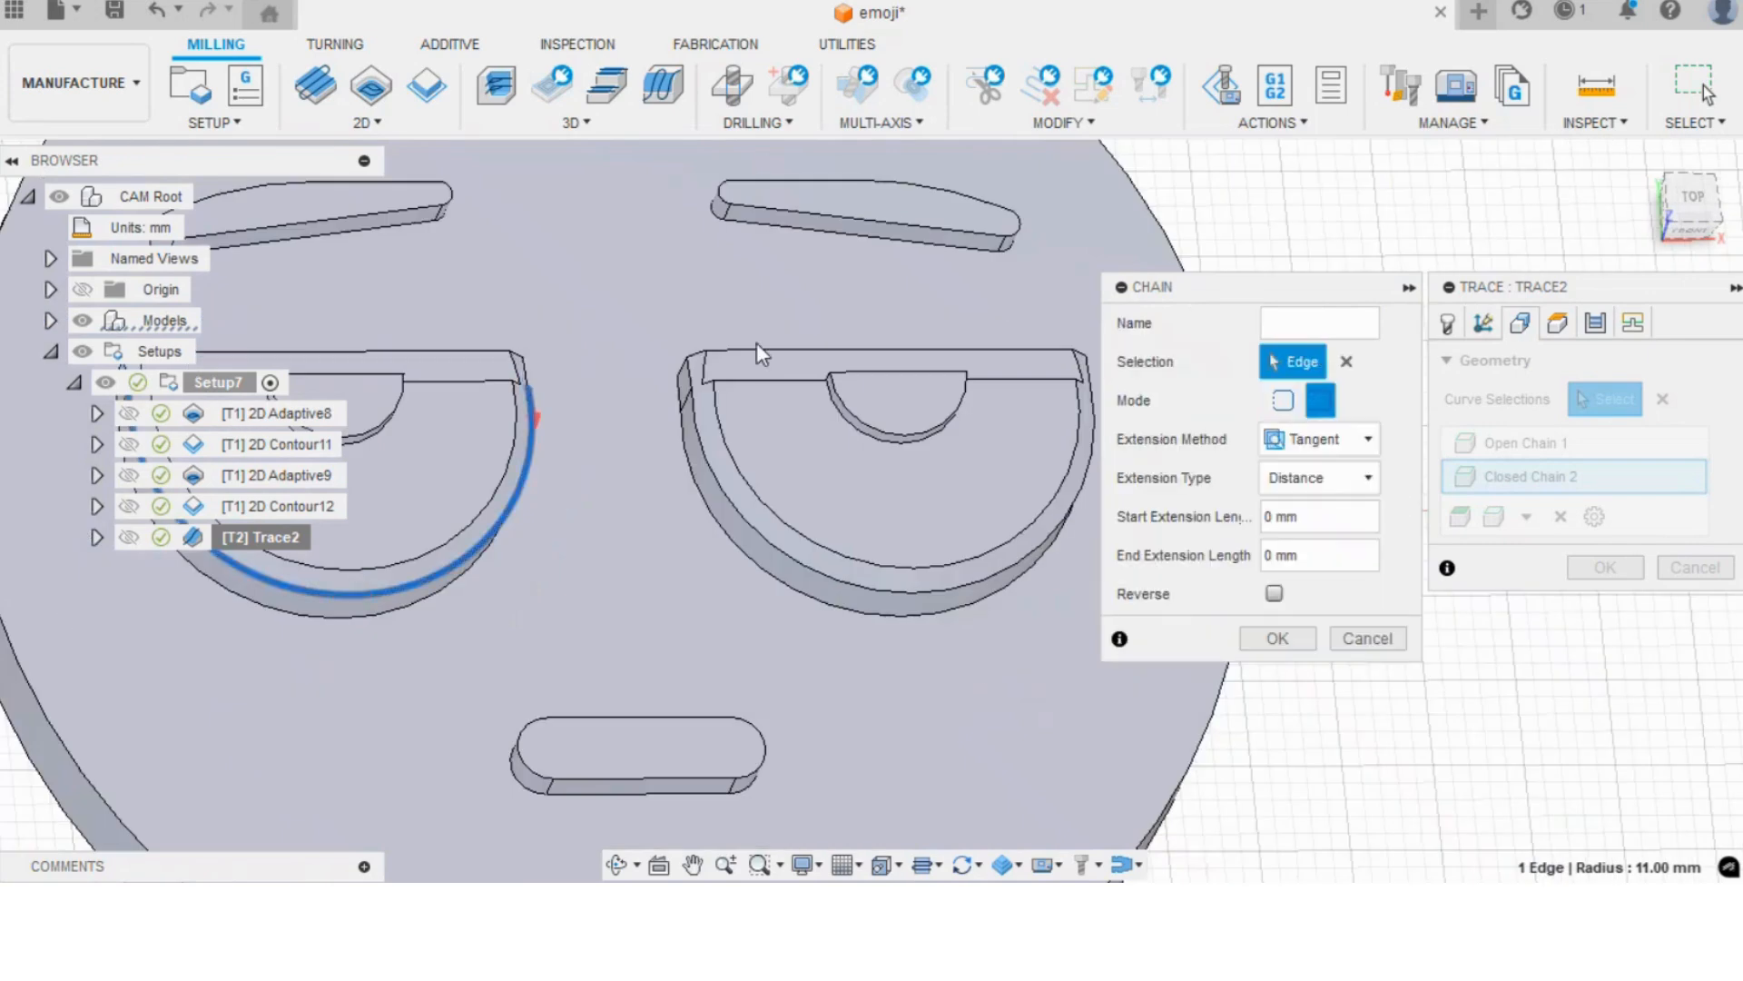
pyautogui.click(526, 367)
pyautogui.scroll(-3, 474, 376)
pyautogui.scroll(-2, 831, 434)
pyautogui.scroll(2, 447, 417)
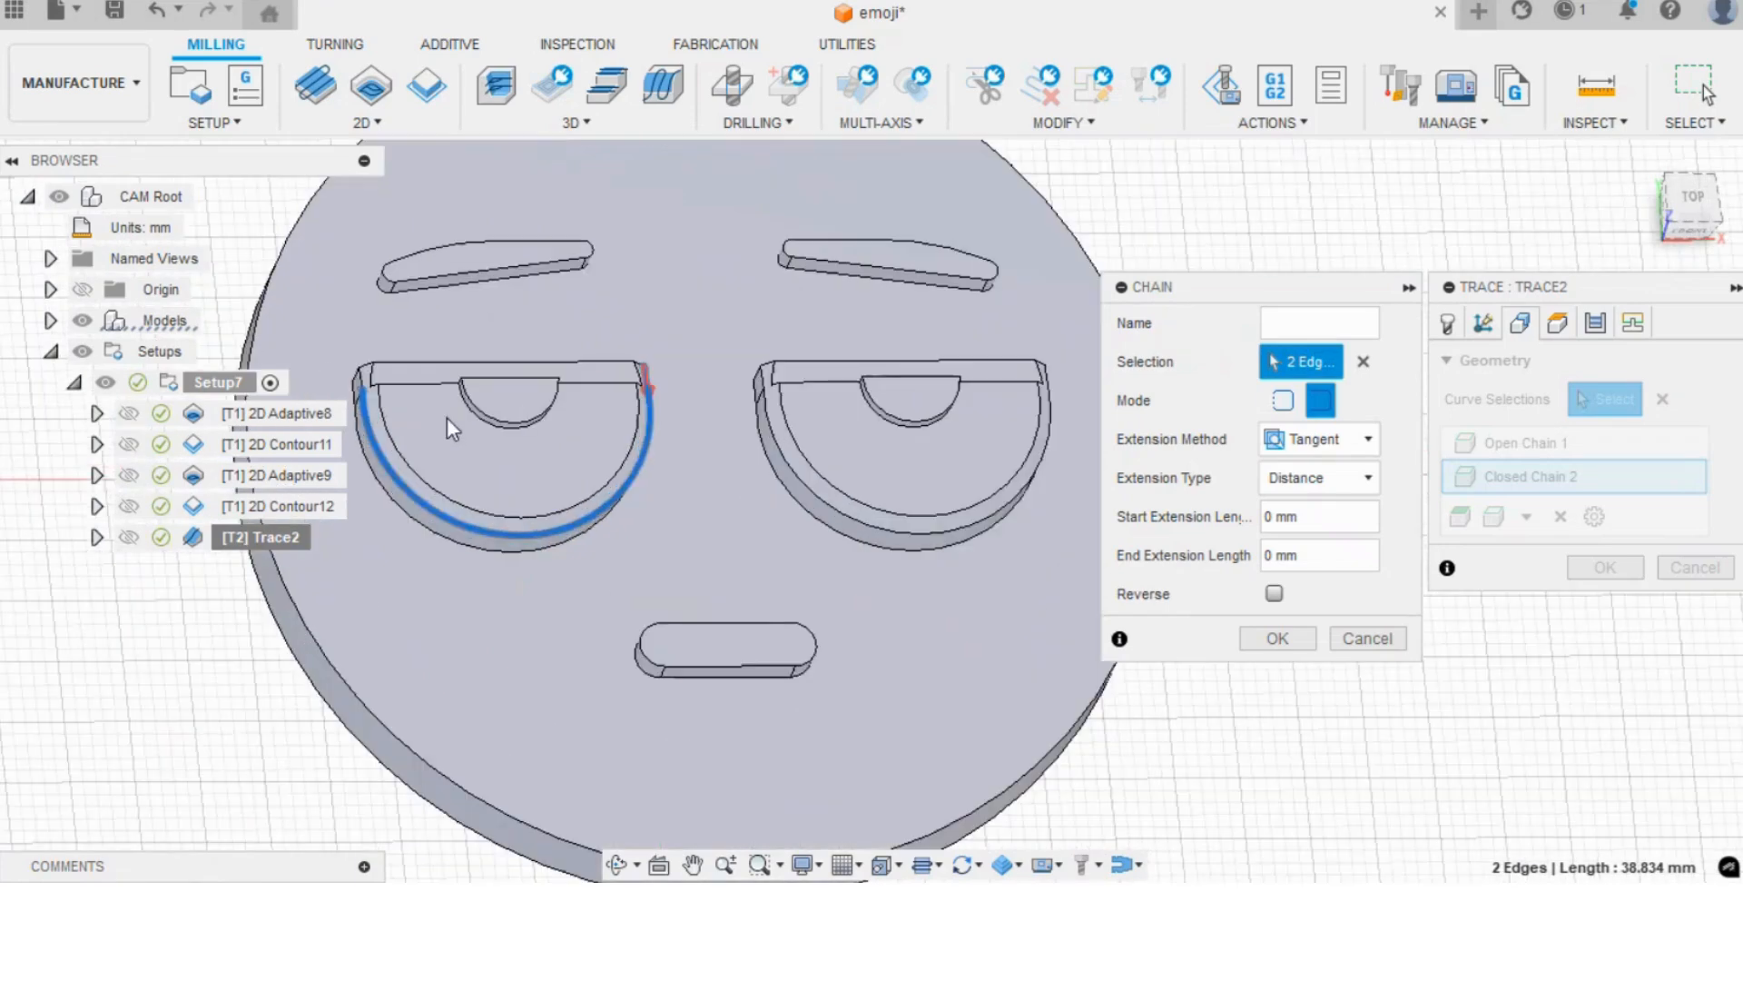
pyautogui.click(360, 378)
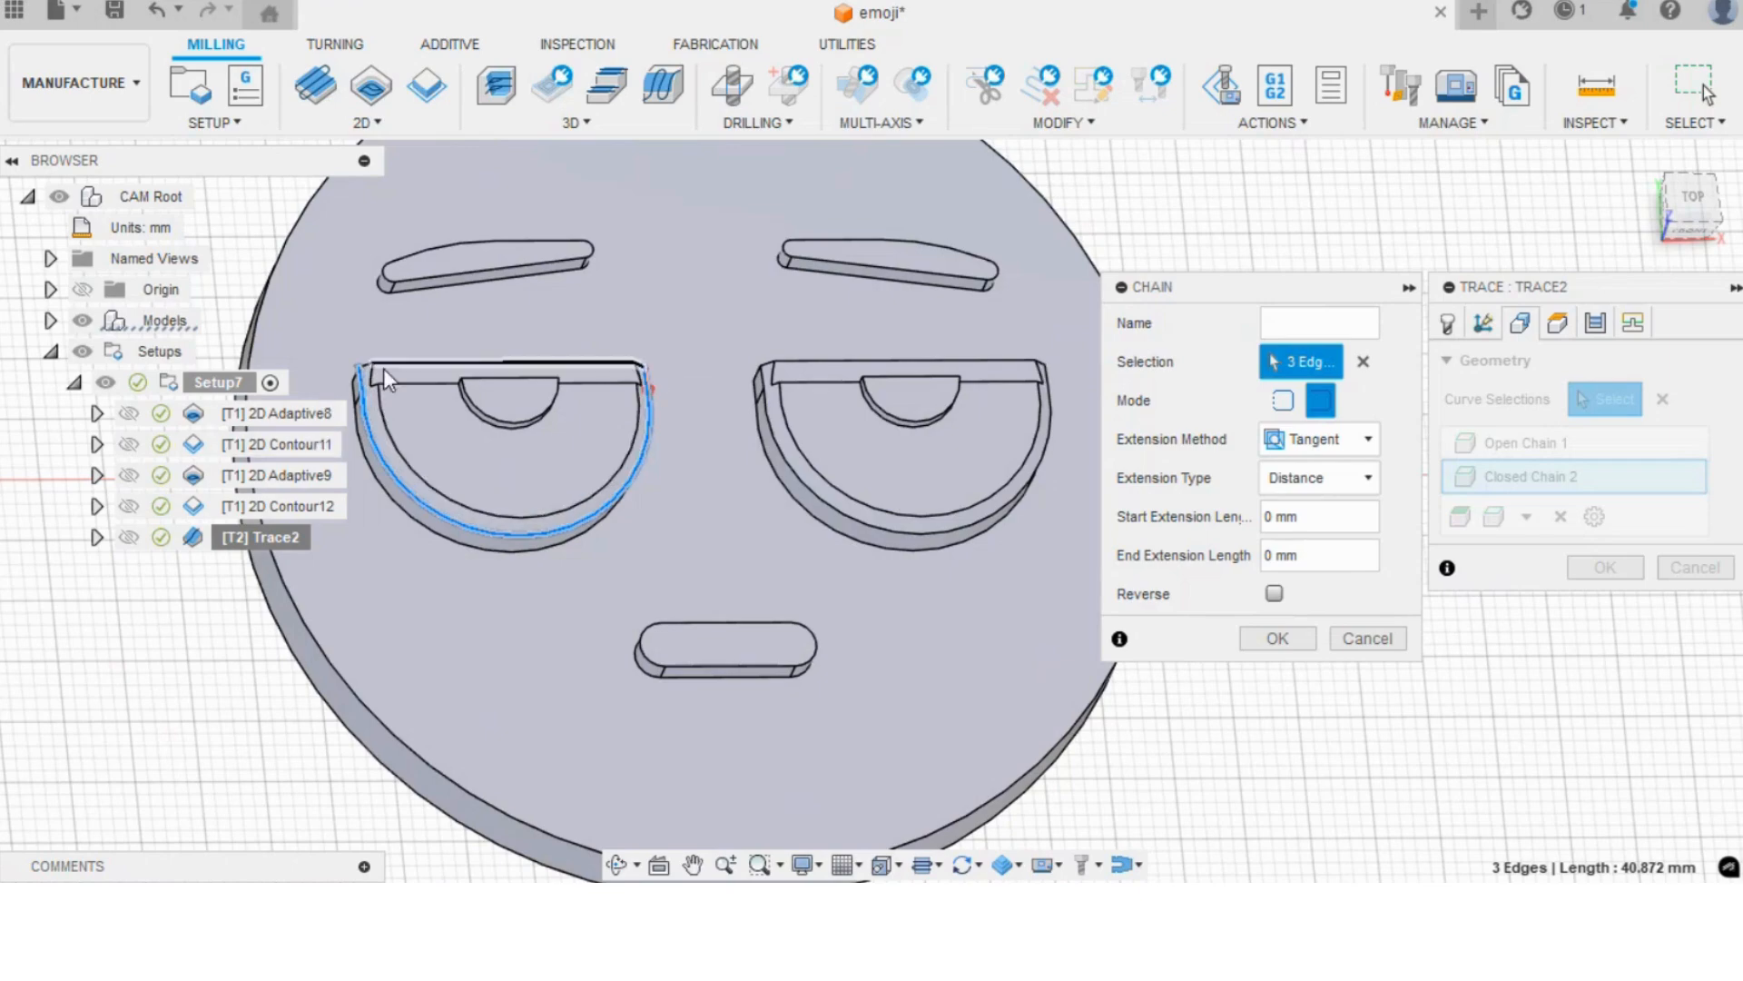
pyautogui.click(1289, 639)
pyautogui.click(1605, 567)
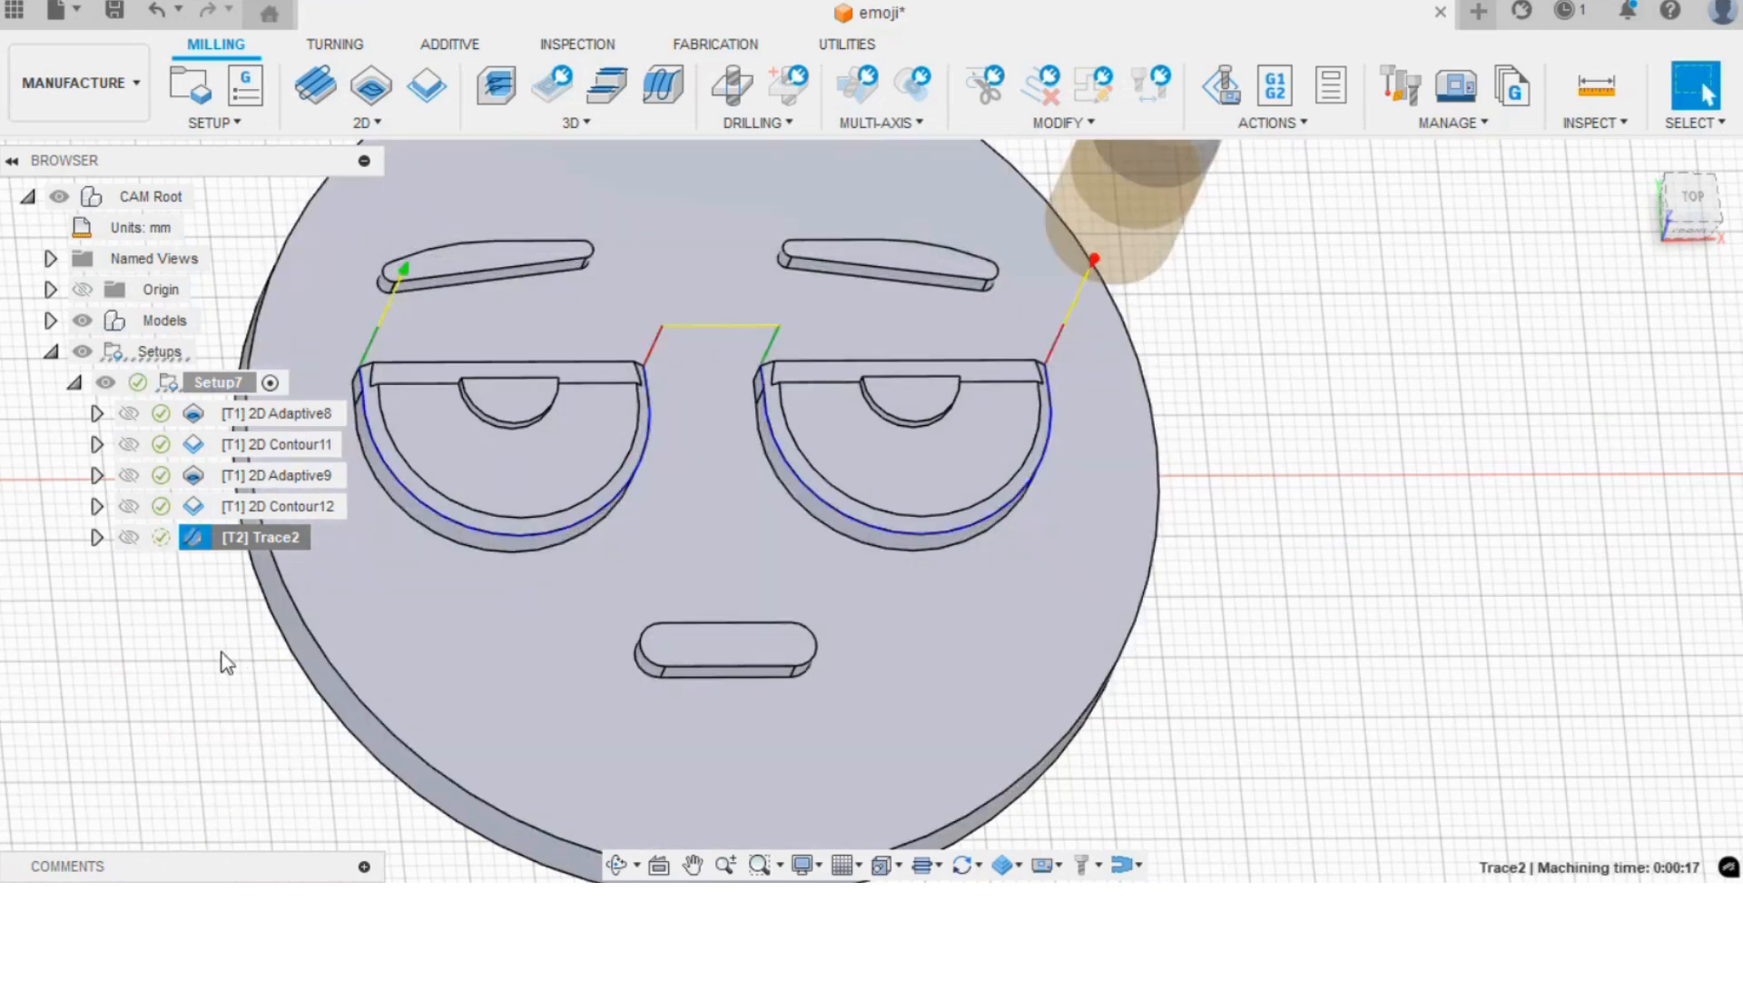
pyautogui.scroll(-3, 584, 574)
pyautogui.keyDown('shift'); pyautogui.moveTo(737, 564); pyautogui.dragTo(1115, 542, button='middle'); pyautogui.keyUp('shift')
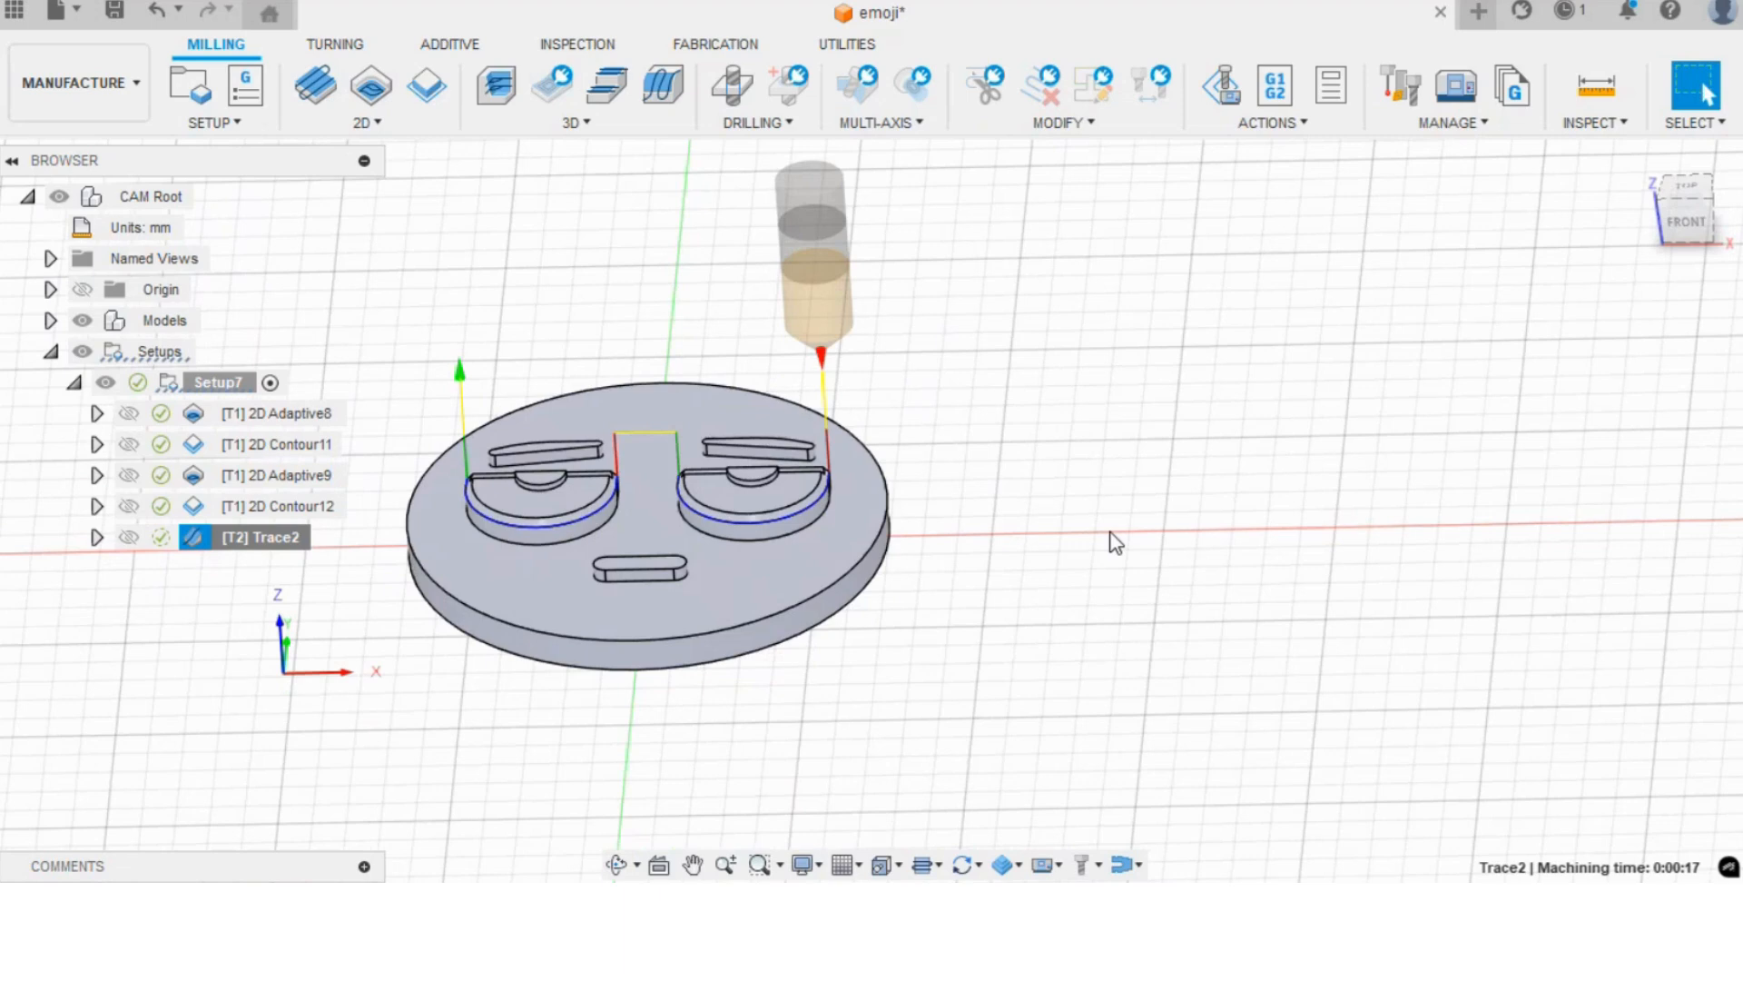
pyautogui.click(1116, 542)
pyautogui.click(253, 127)
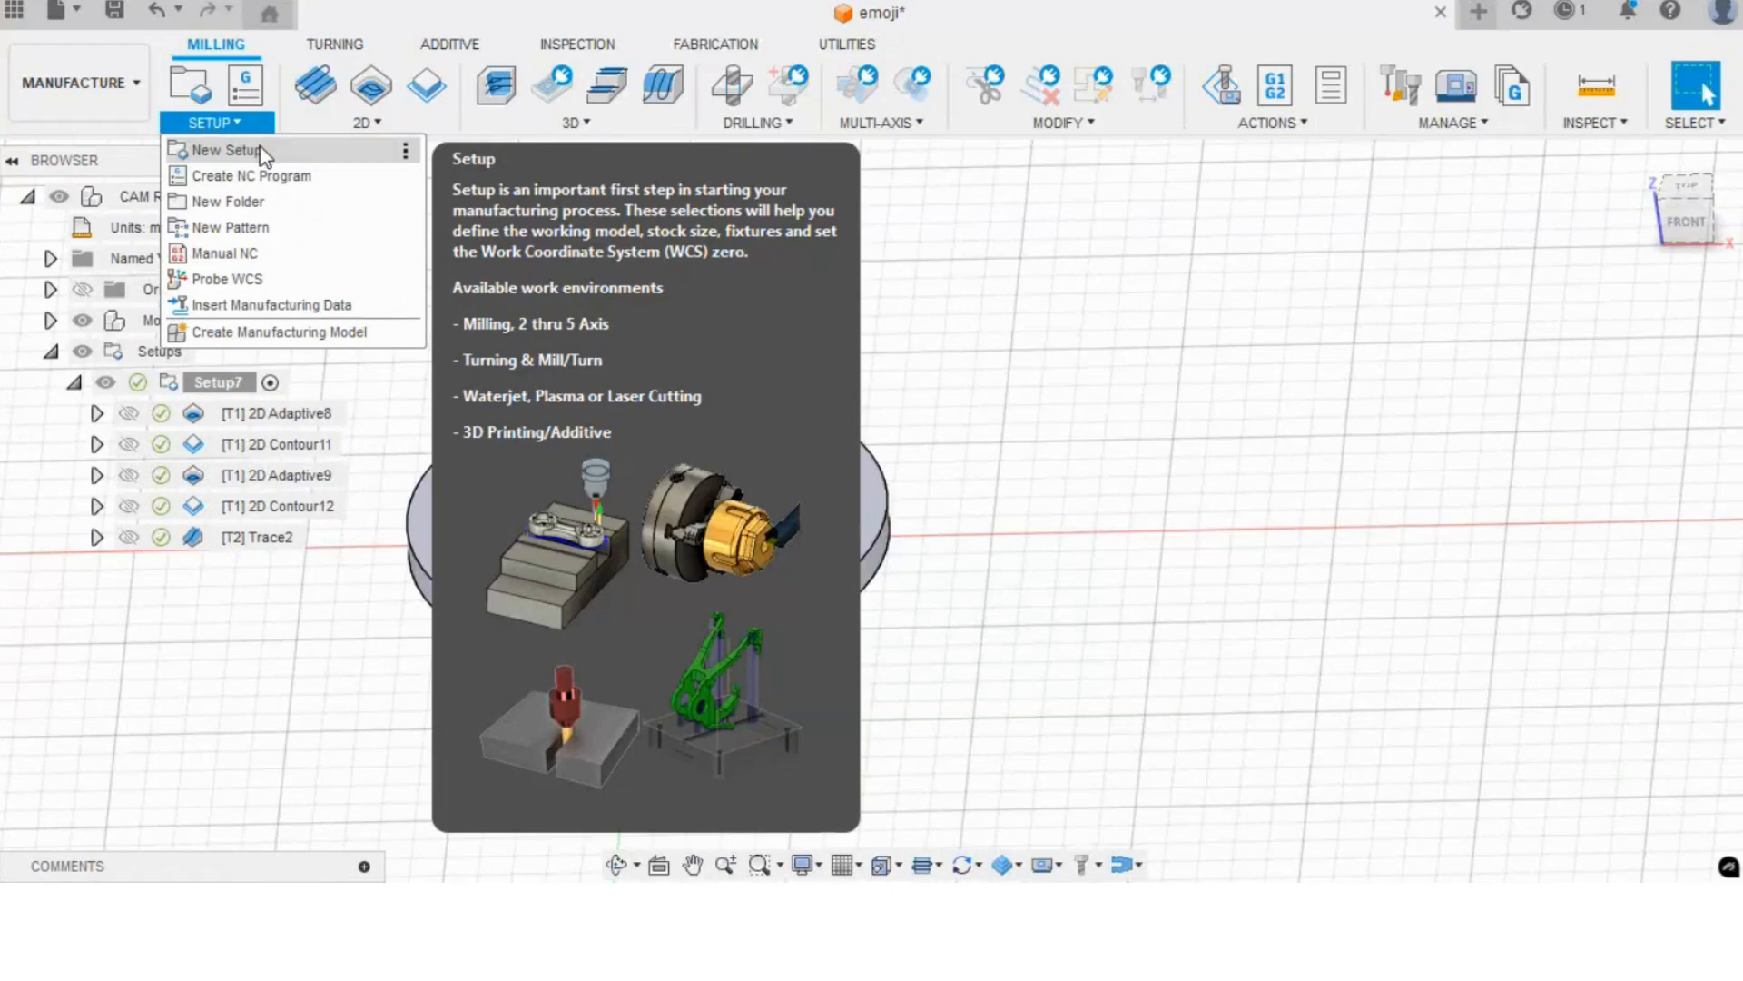
pyautogui.click(261, 151)
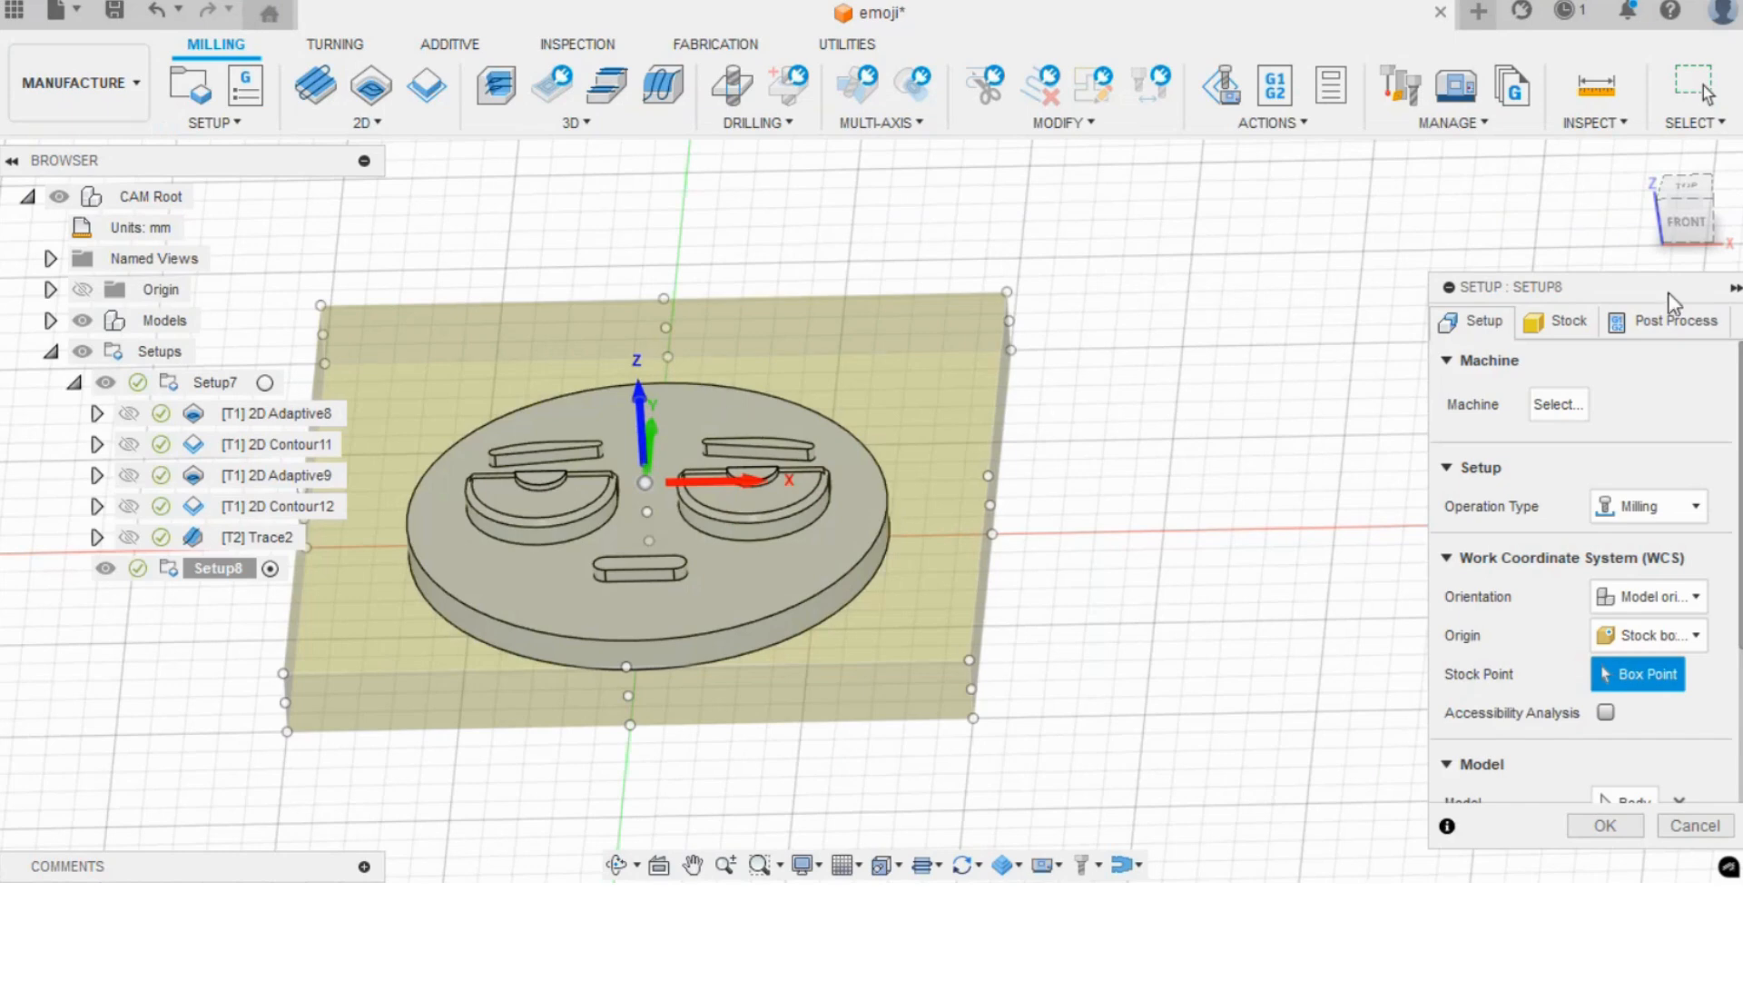
pyautogui.click(1690, 823)
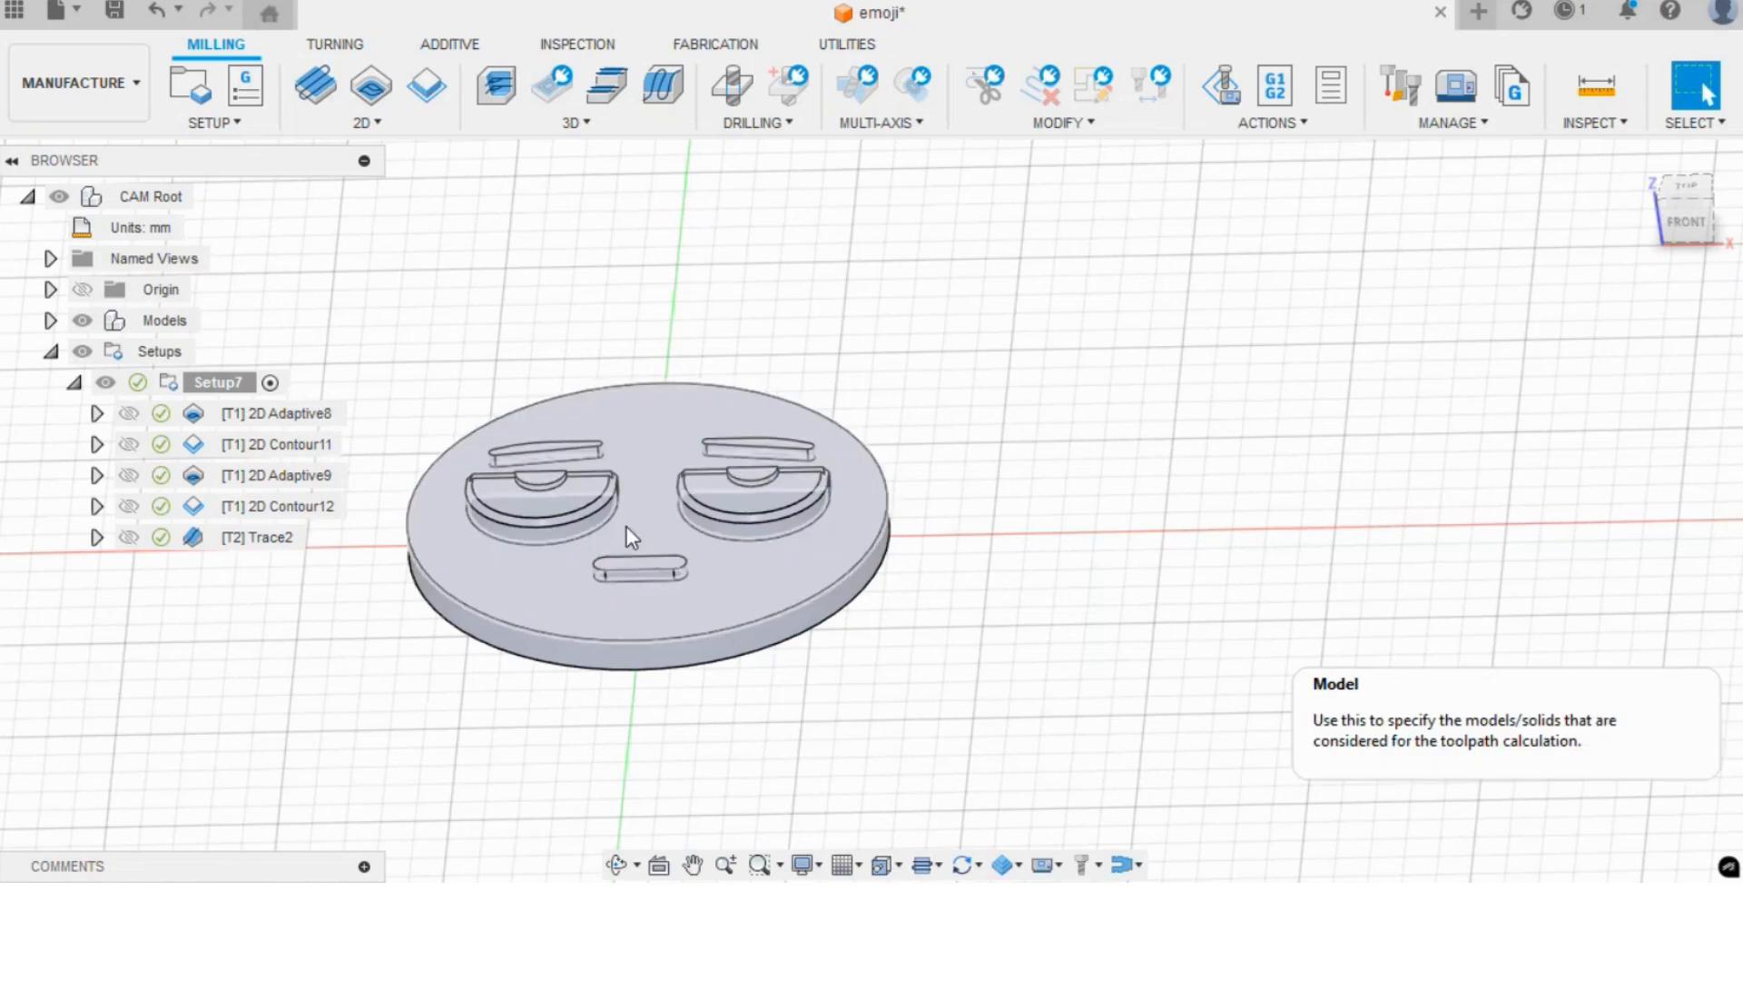
# - Create a new milling setup for machining the flat underside of the emoji disc
pyautogui.scroll(3, 612, 445)
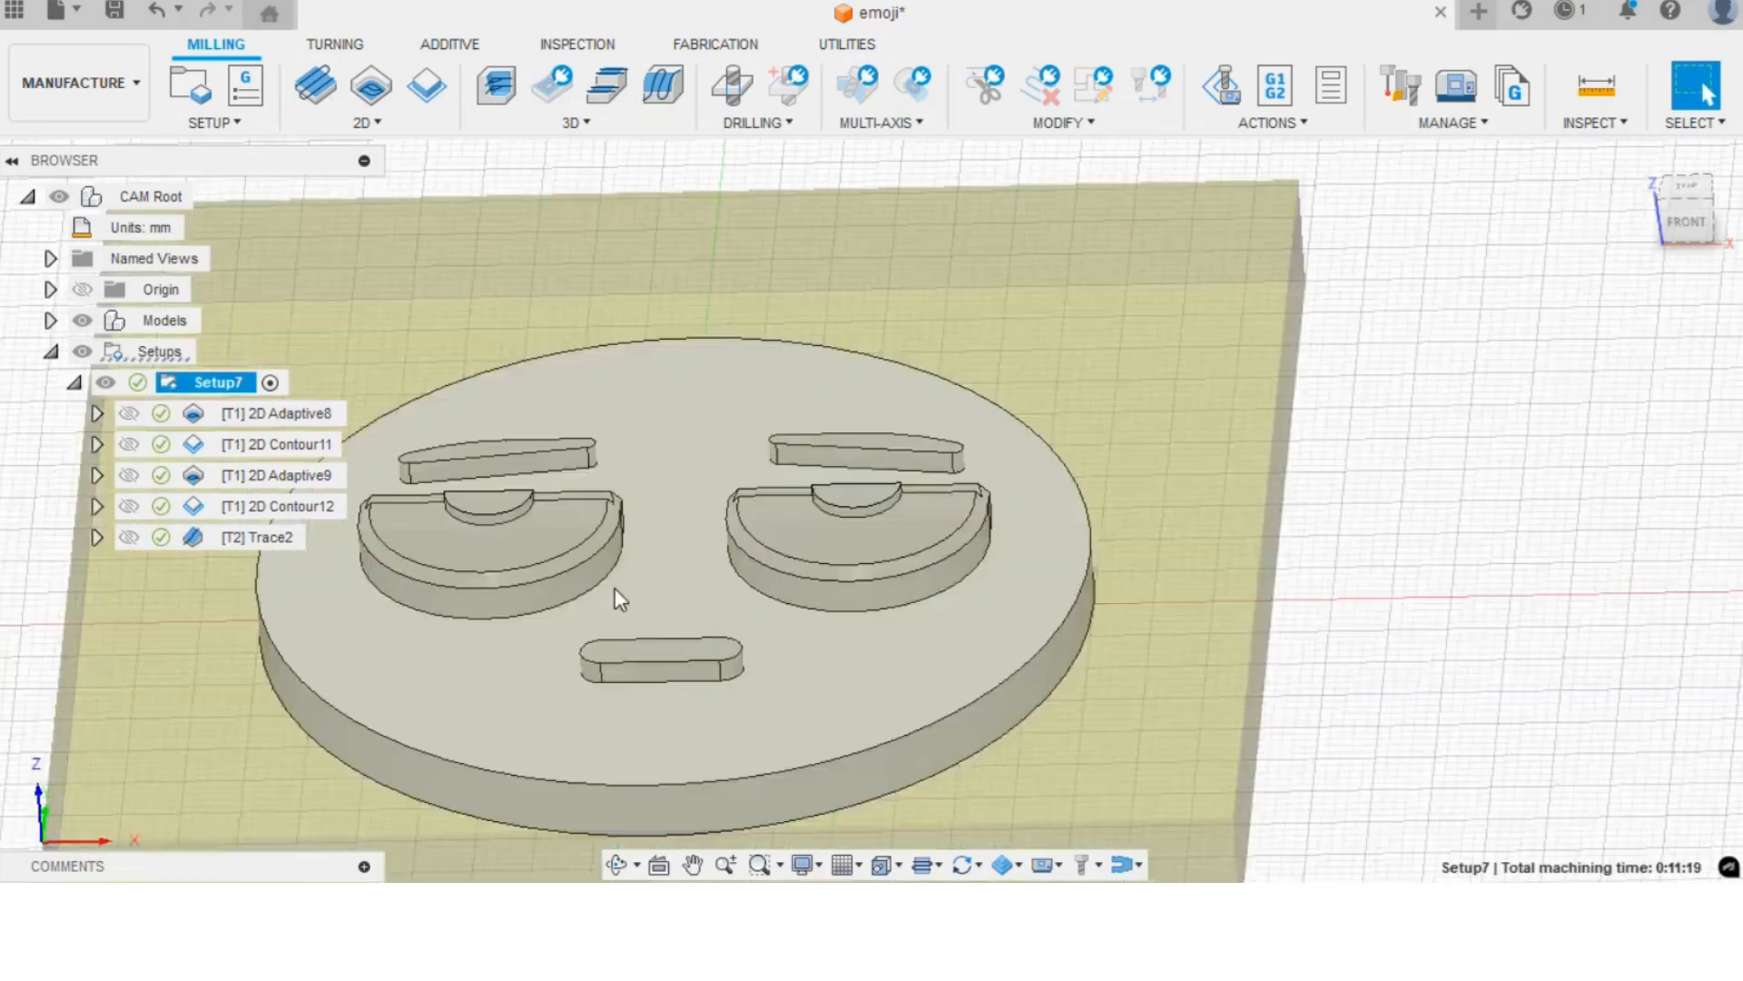
pyautogui.scroll(-3, 615, 588)
pyautogui.keyDown('shift'); pyautogui.moveTo(635, 610); pyautogui.dragTo(608, 586, button='middle'); pyautogui.keyUp('shift')
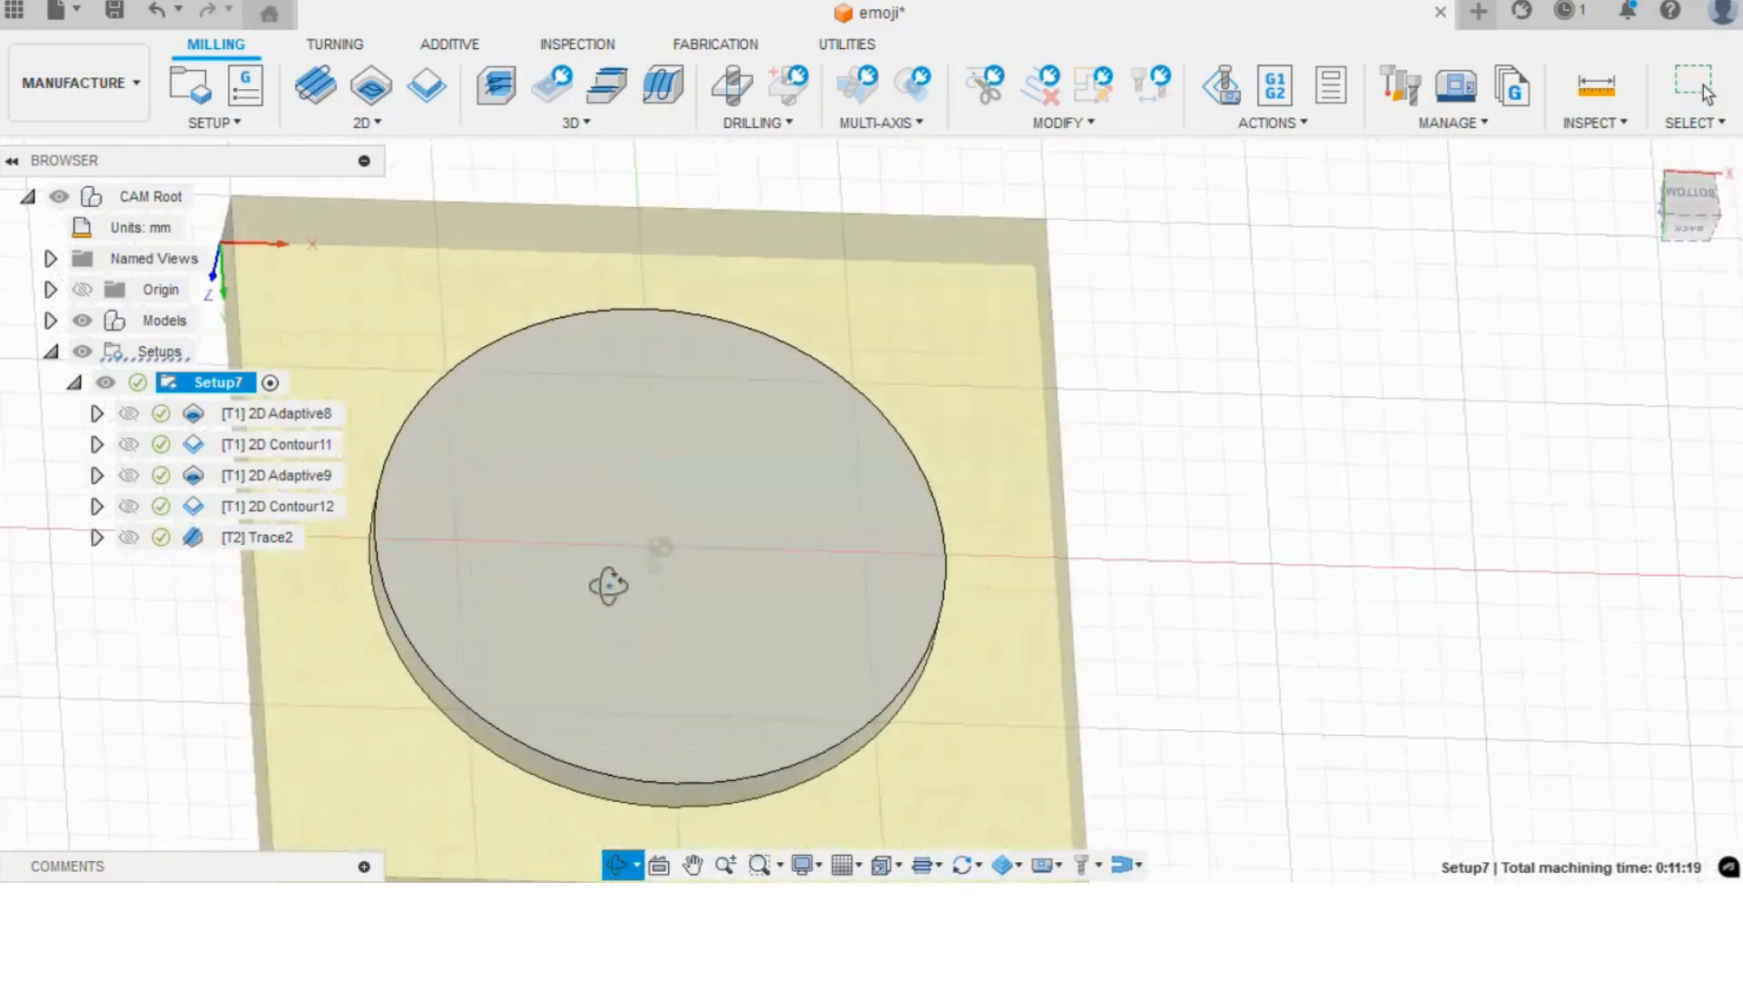
pyautogui.click(1694, 201)
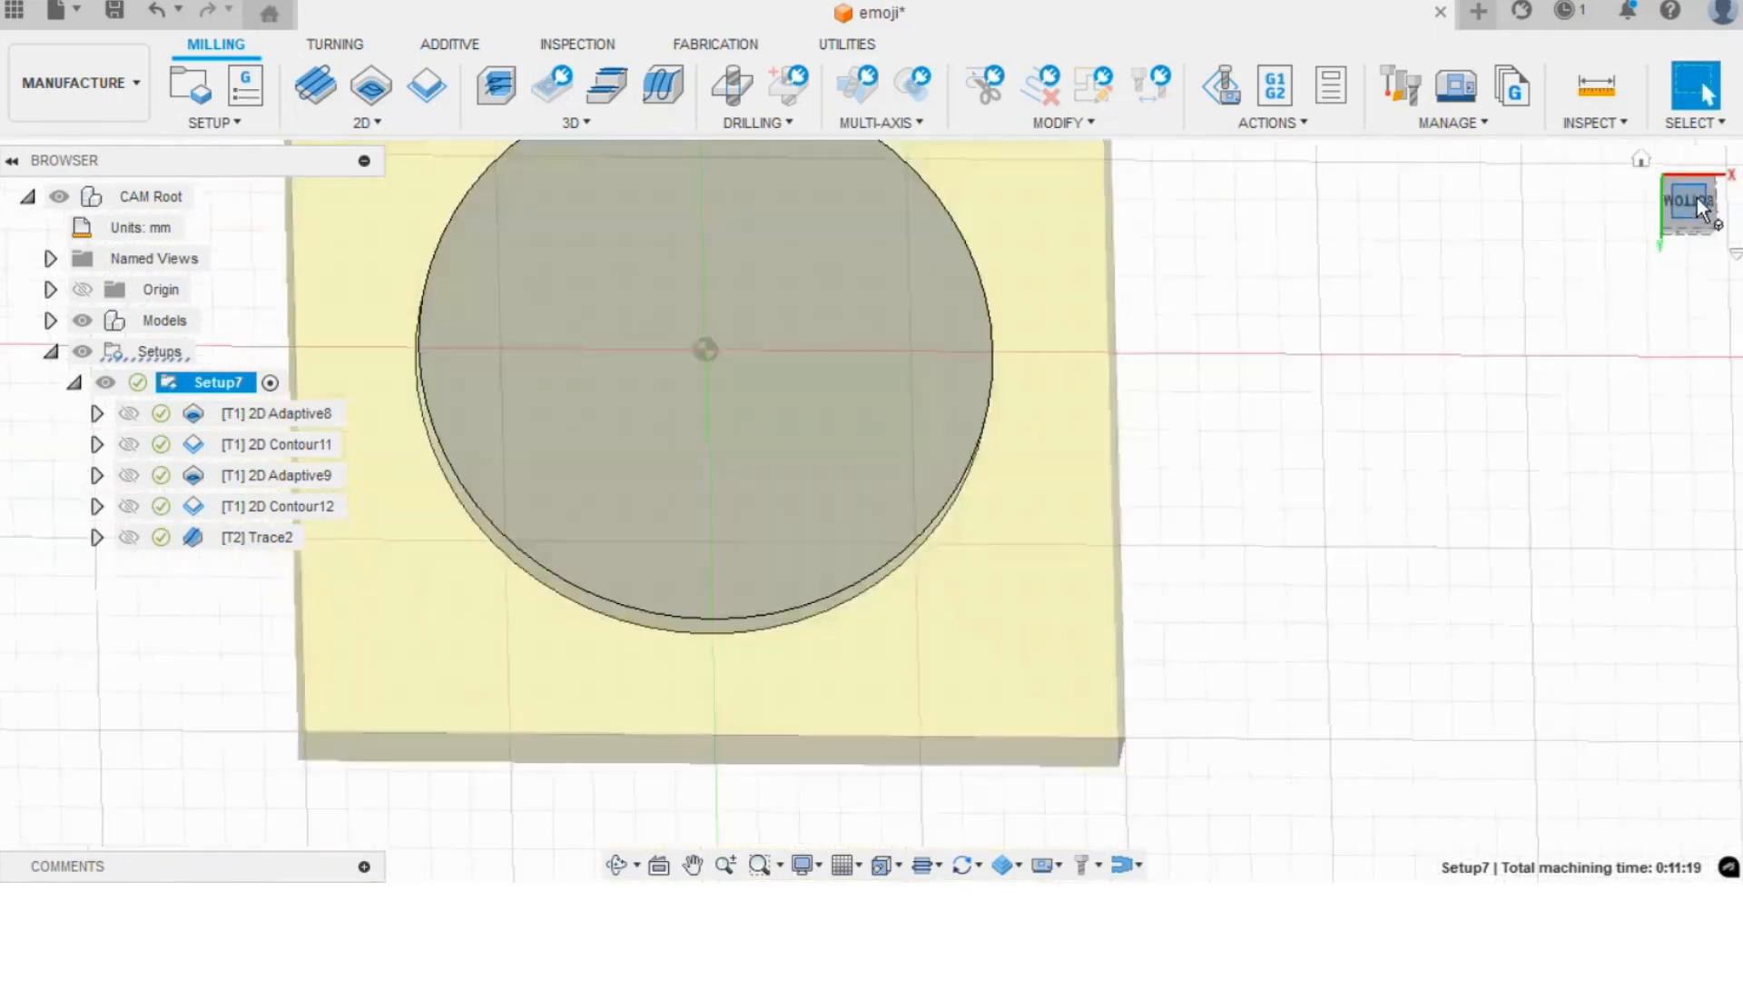
pyautogui.scroll(-4, 802, 436)
pyautogui.scroll(2, 899, 273)
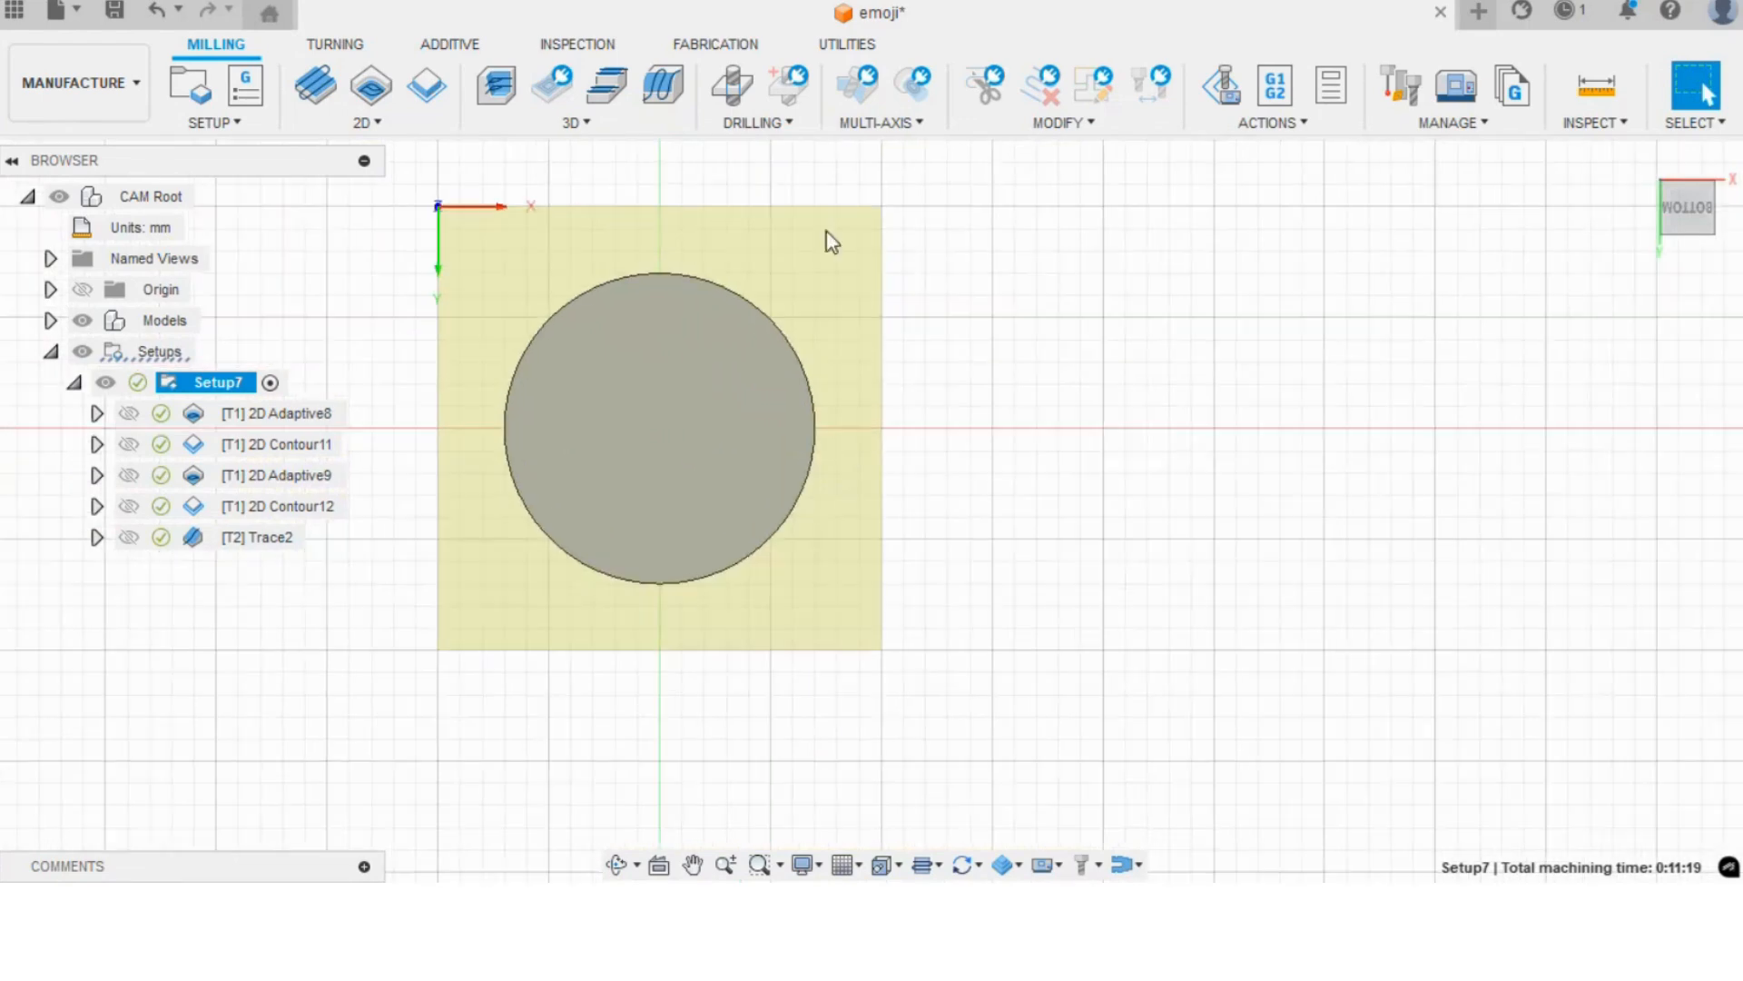
pyautogui.scroll(1, 581, 225)
pyautogui.click(215, 123)
pyautogui.click(250, 147)
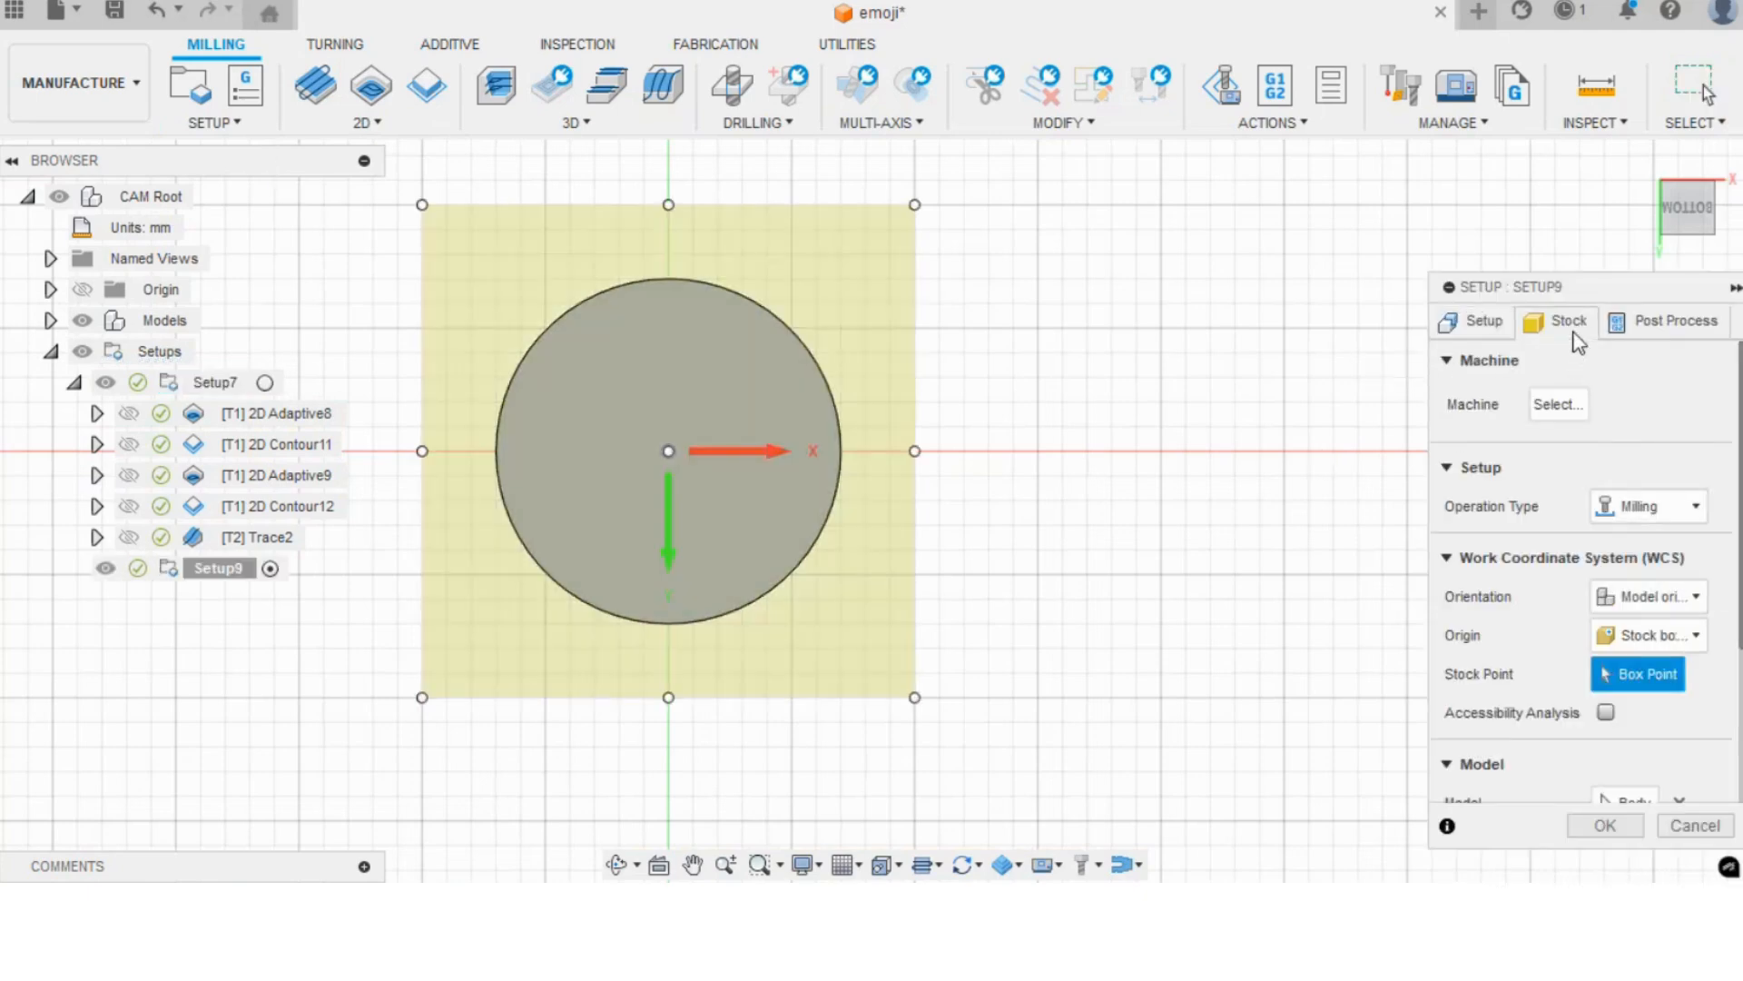
pyautogui.click(1575, 334)
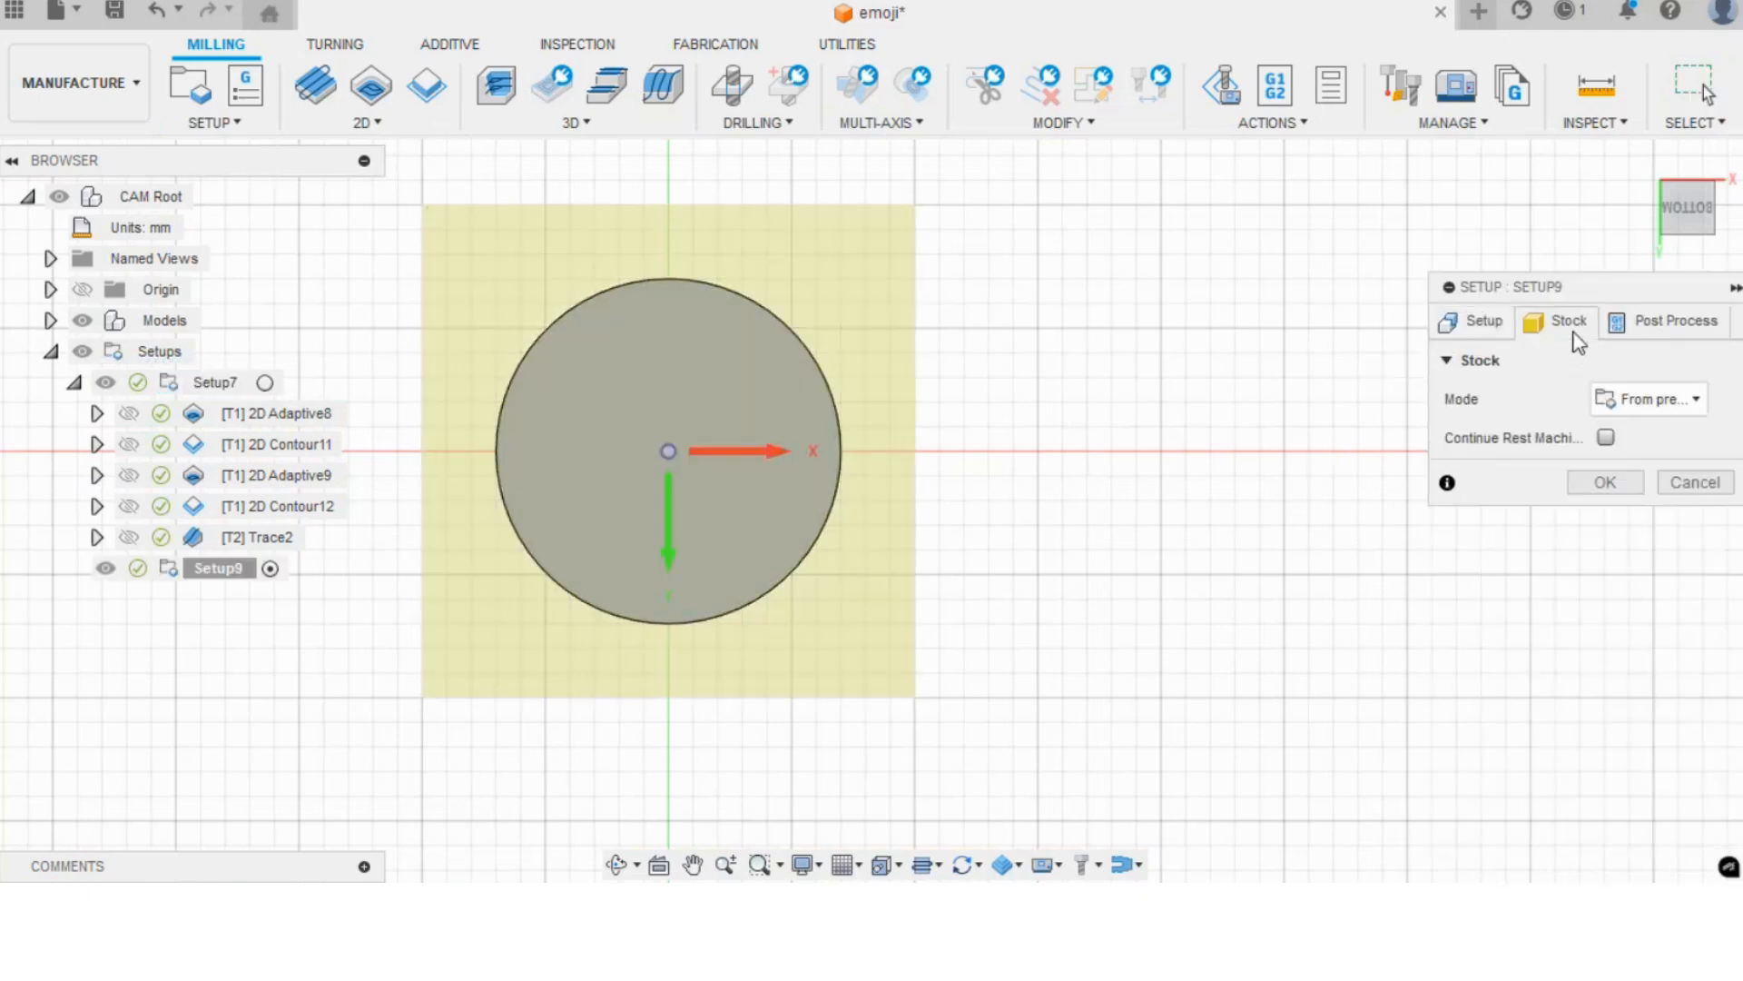
pyautogui.click(1478, 325)
# - Orient the new setup by Z axis/plane with the Z axis flipped, and place its origin at the front-left corner of the stock's underside face
pyautogui.keyDown('shift'); pyautogui.moveTo(654, 724); pyautogui.dragTo(660, 563, button='middle'); pyautogui.keyUp('shift')
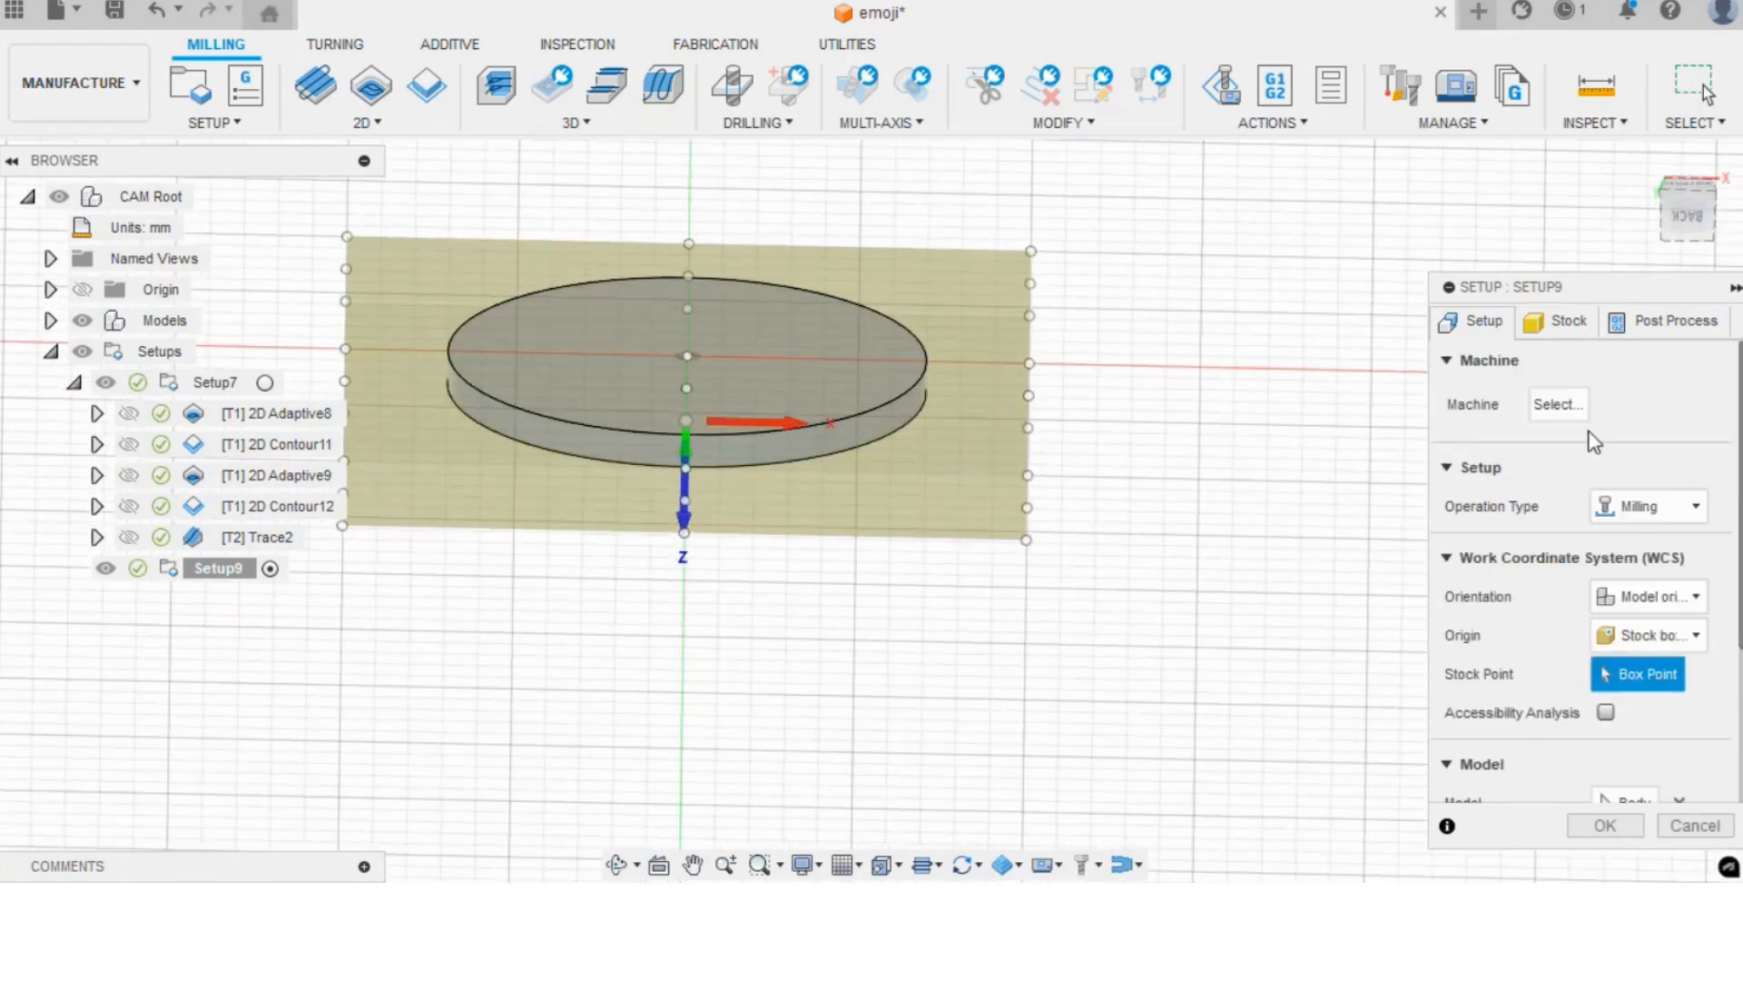
pyautogui.scroll(-3, 1608, 545)
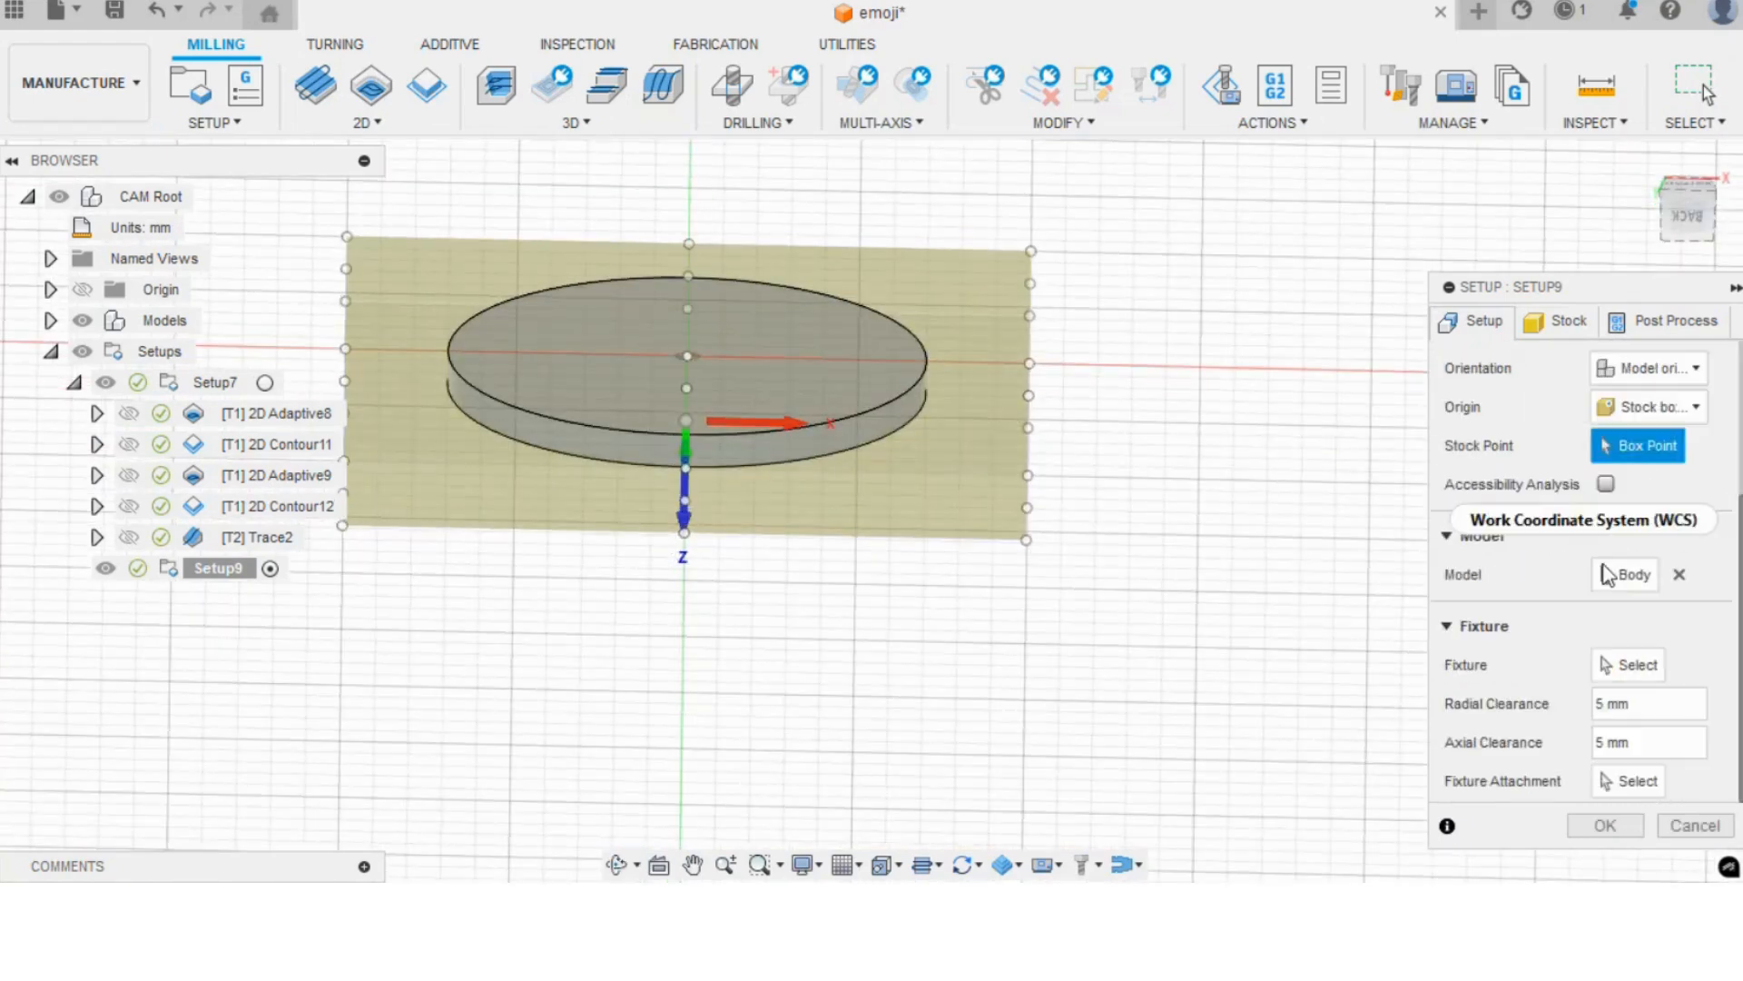
pyautogui.click(1669, 367)
pyautogui.click(1645, 427)
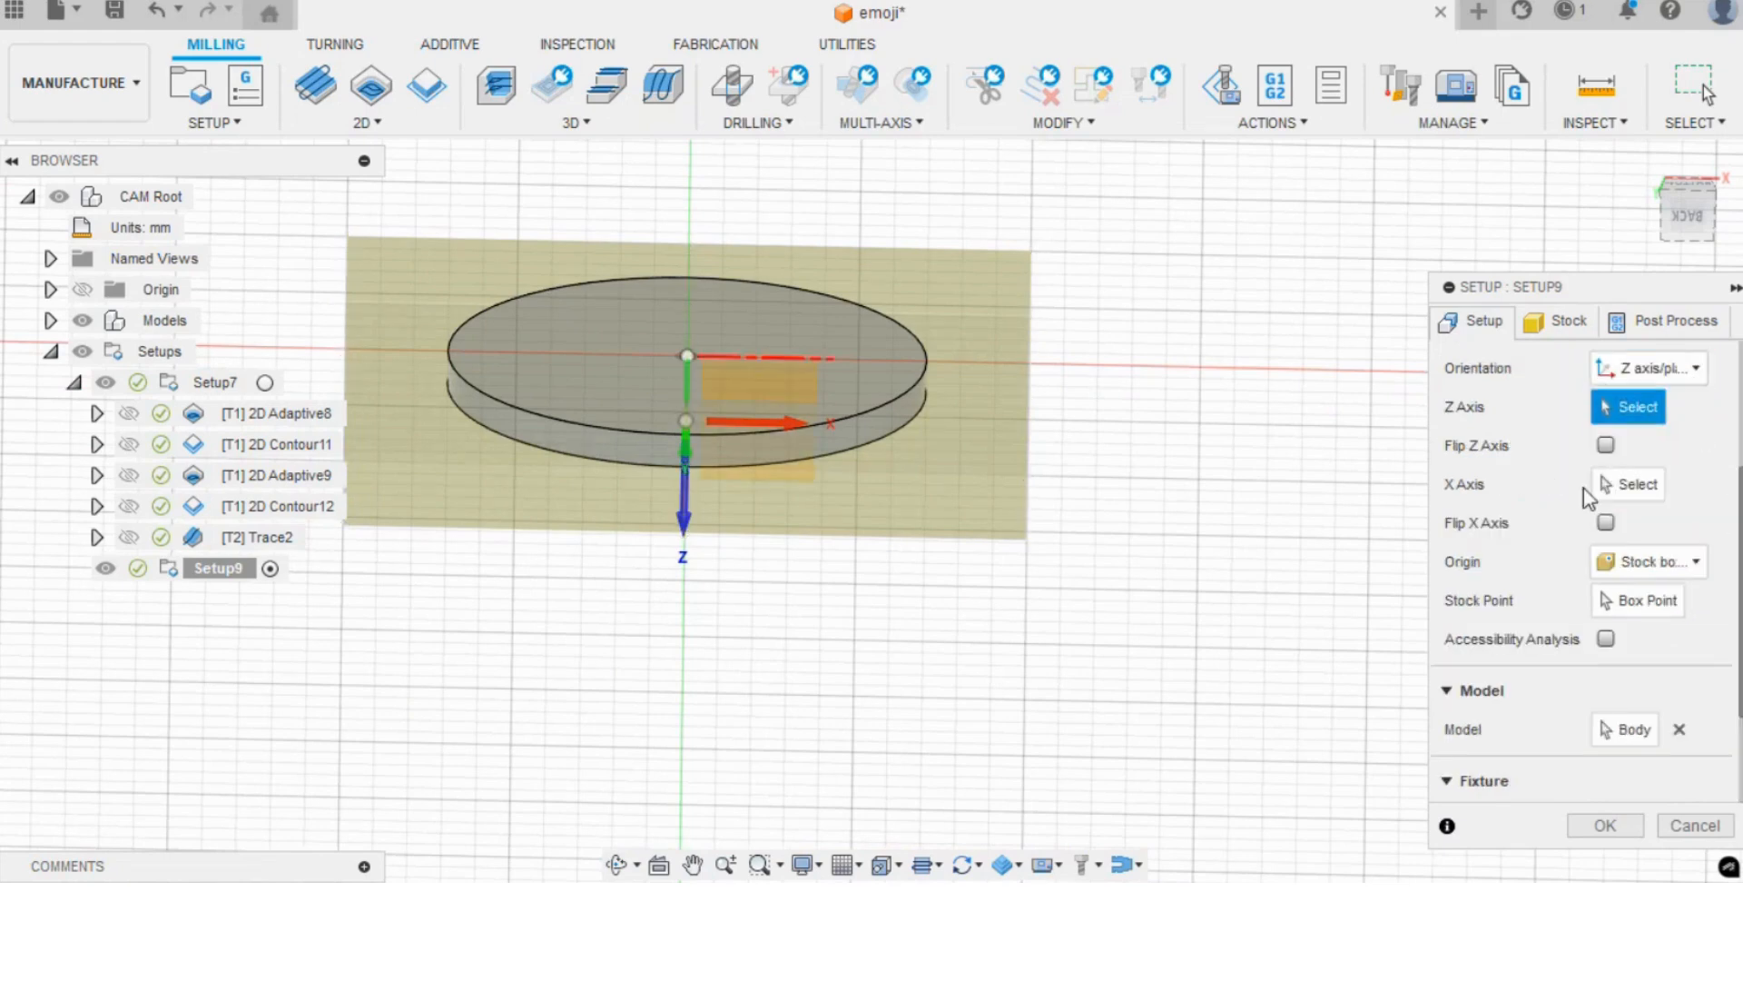
pyautogui.click(1606, 445)
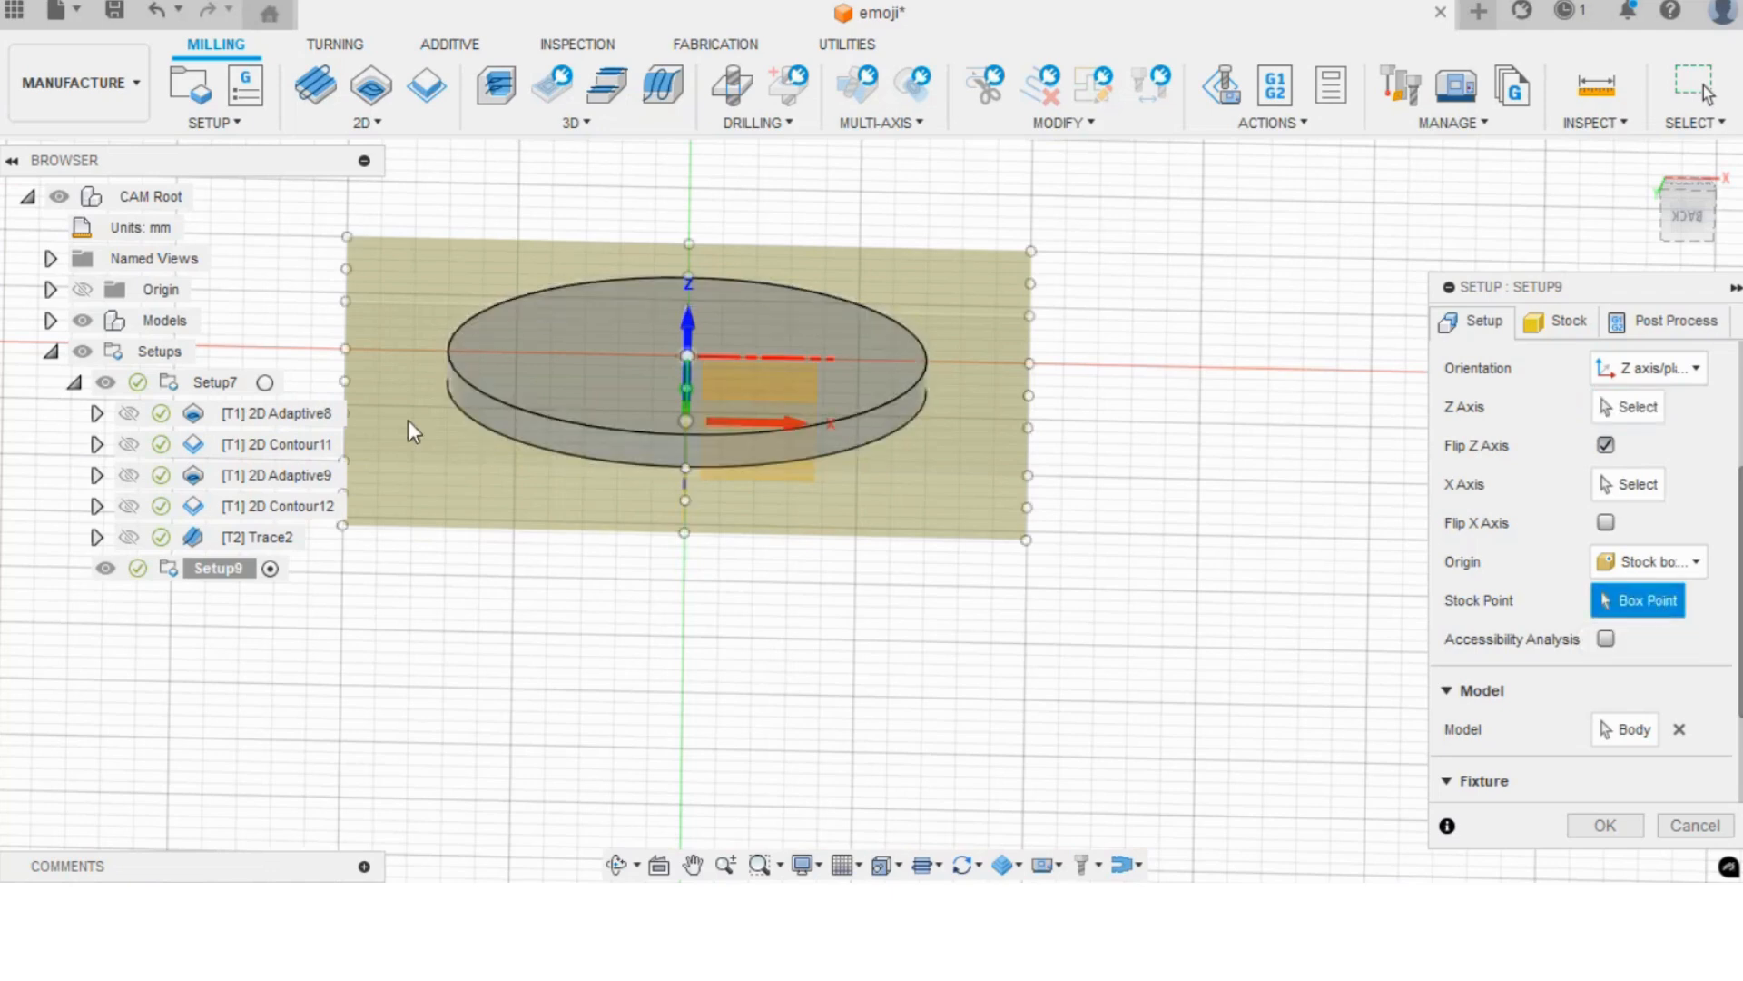
pyautogui.scroll(-2, 545, 490)
pyautogui.click(393, 466)
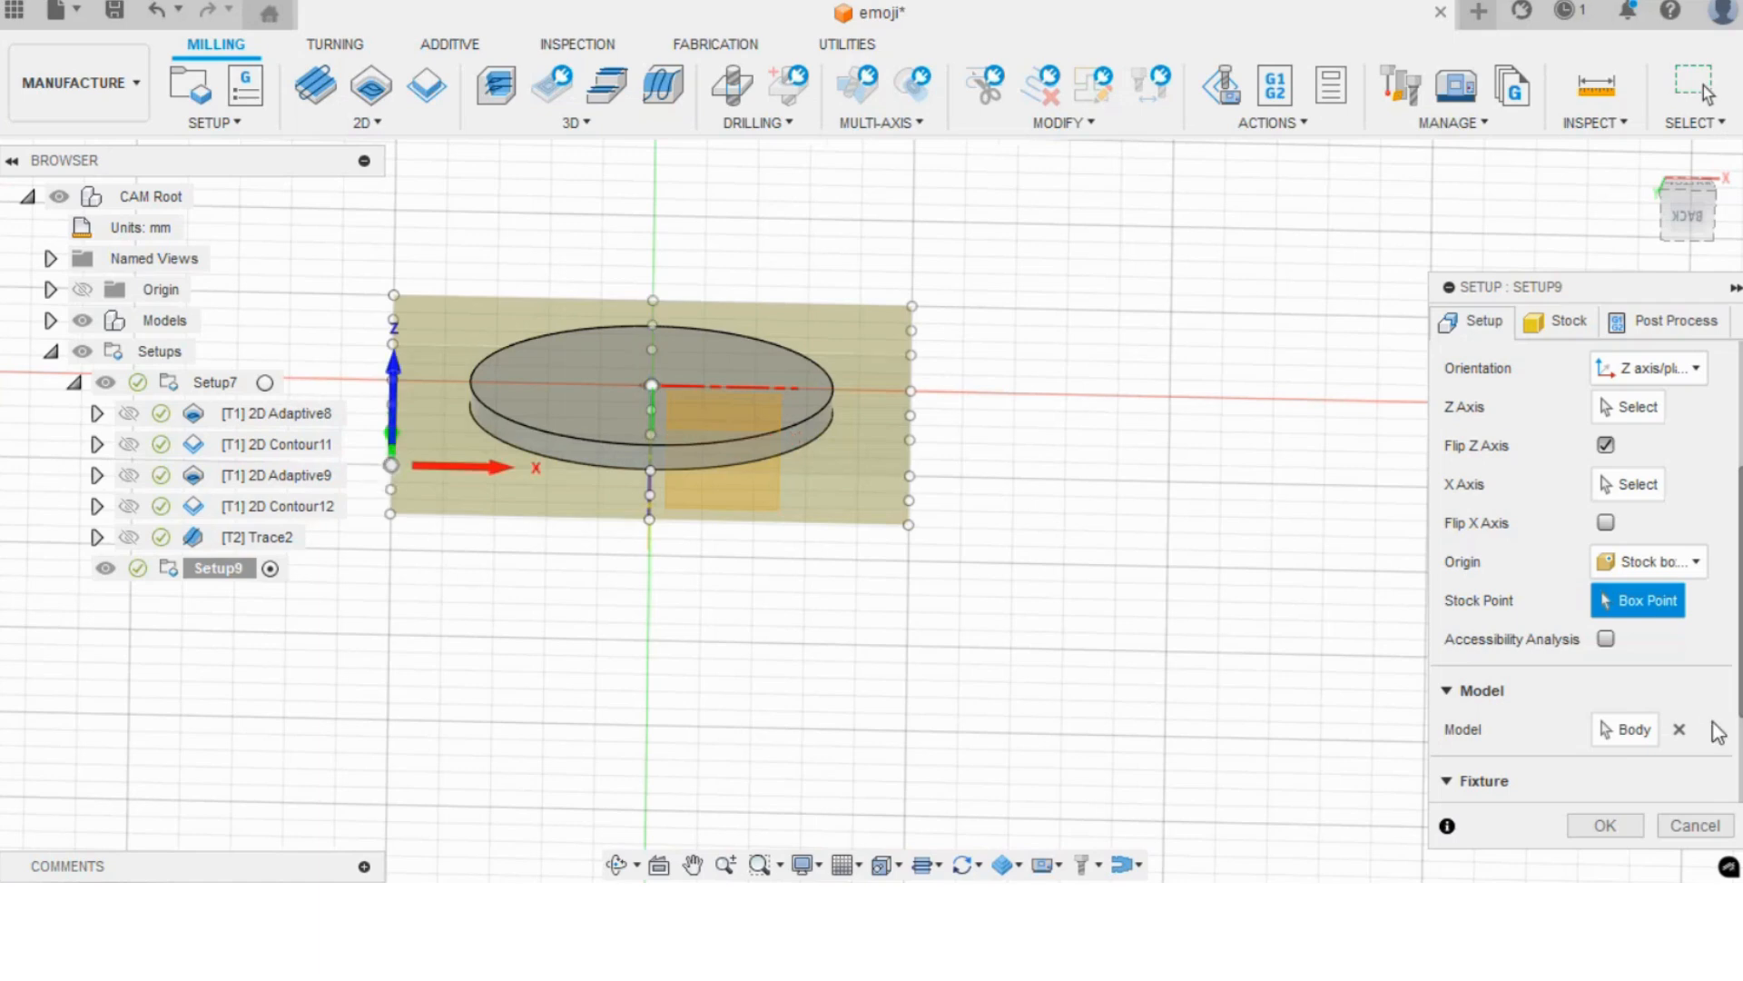
# - Keep the stock mode at From preceding setup and accept the underside setup
pyautogui.click(1558, 322)
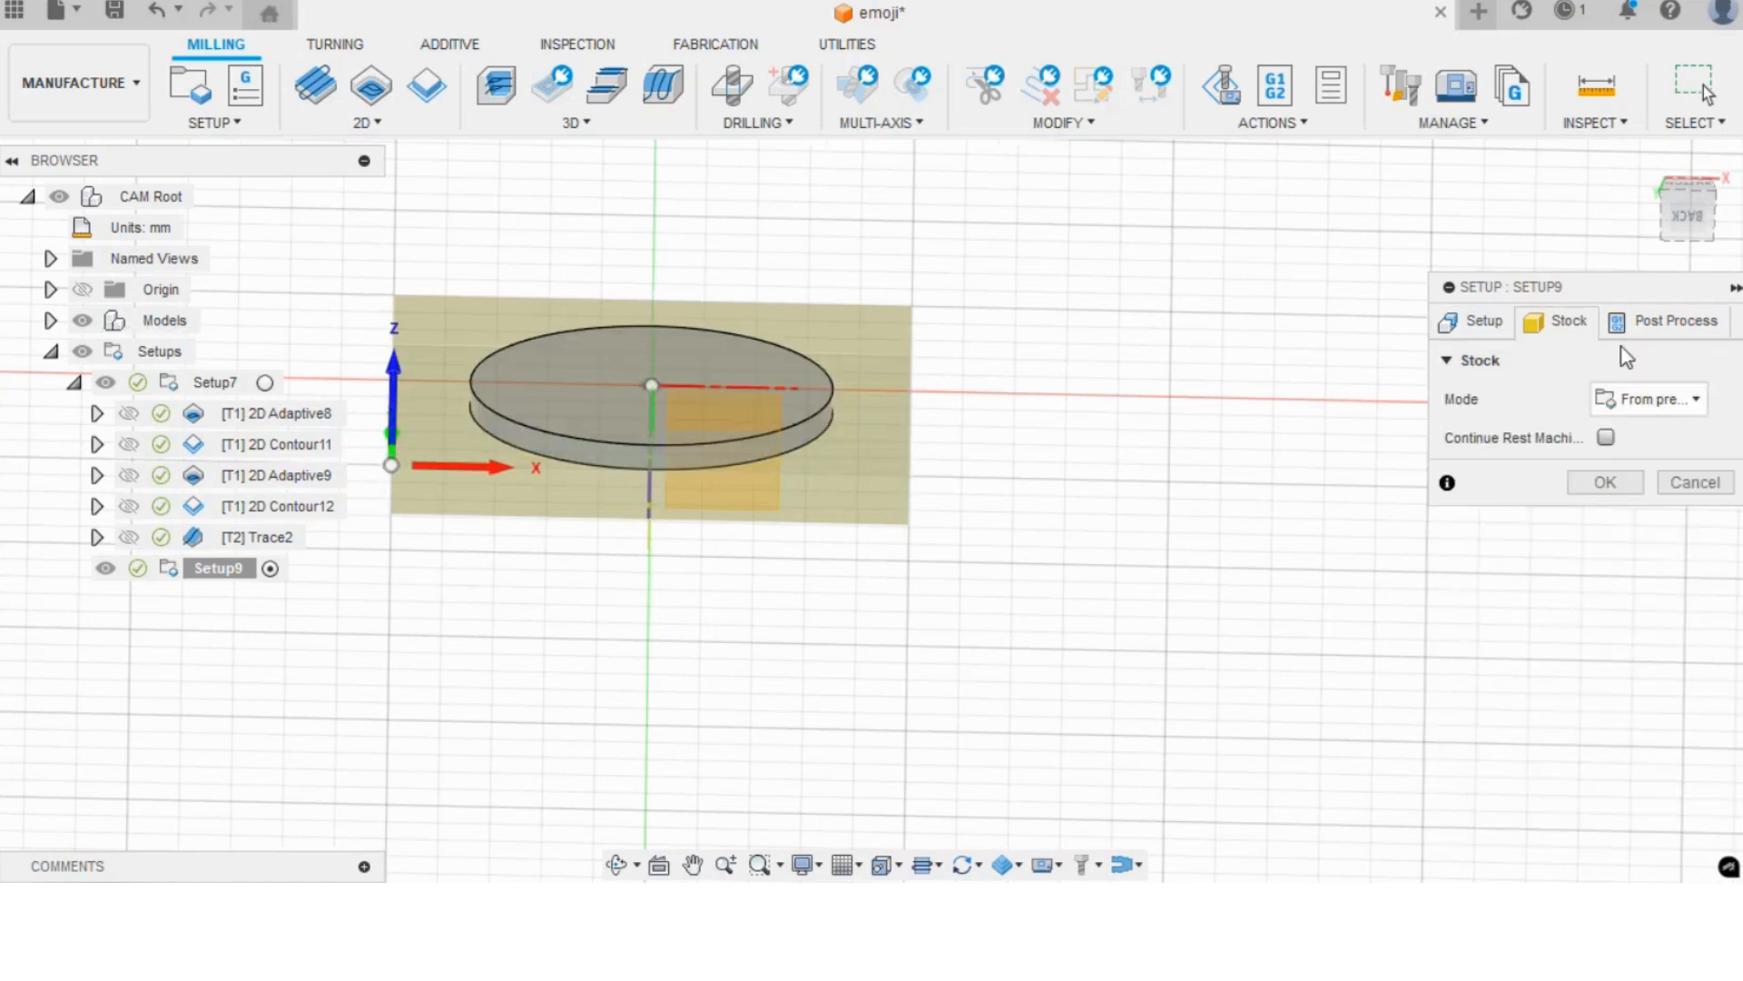
pyautogui.click(1671, 404)
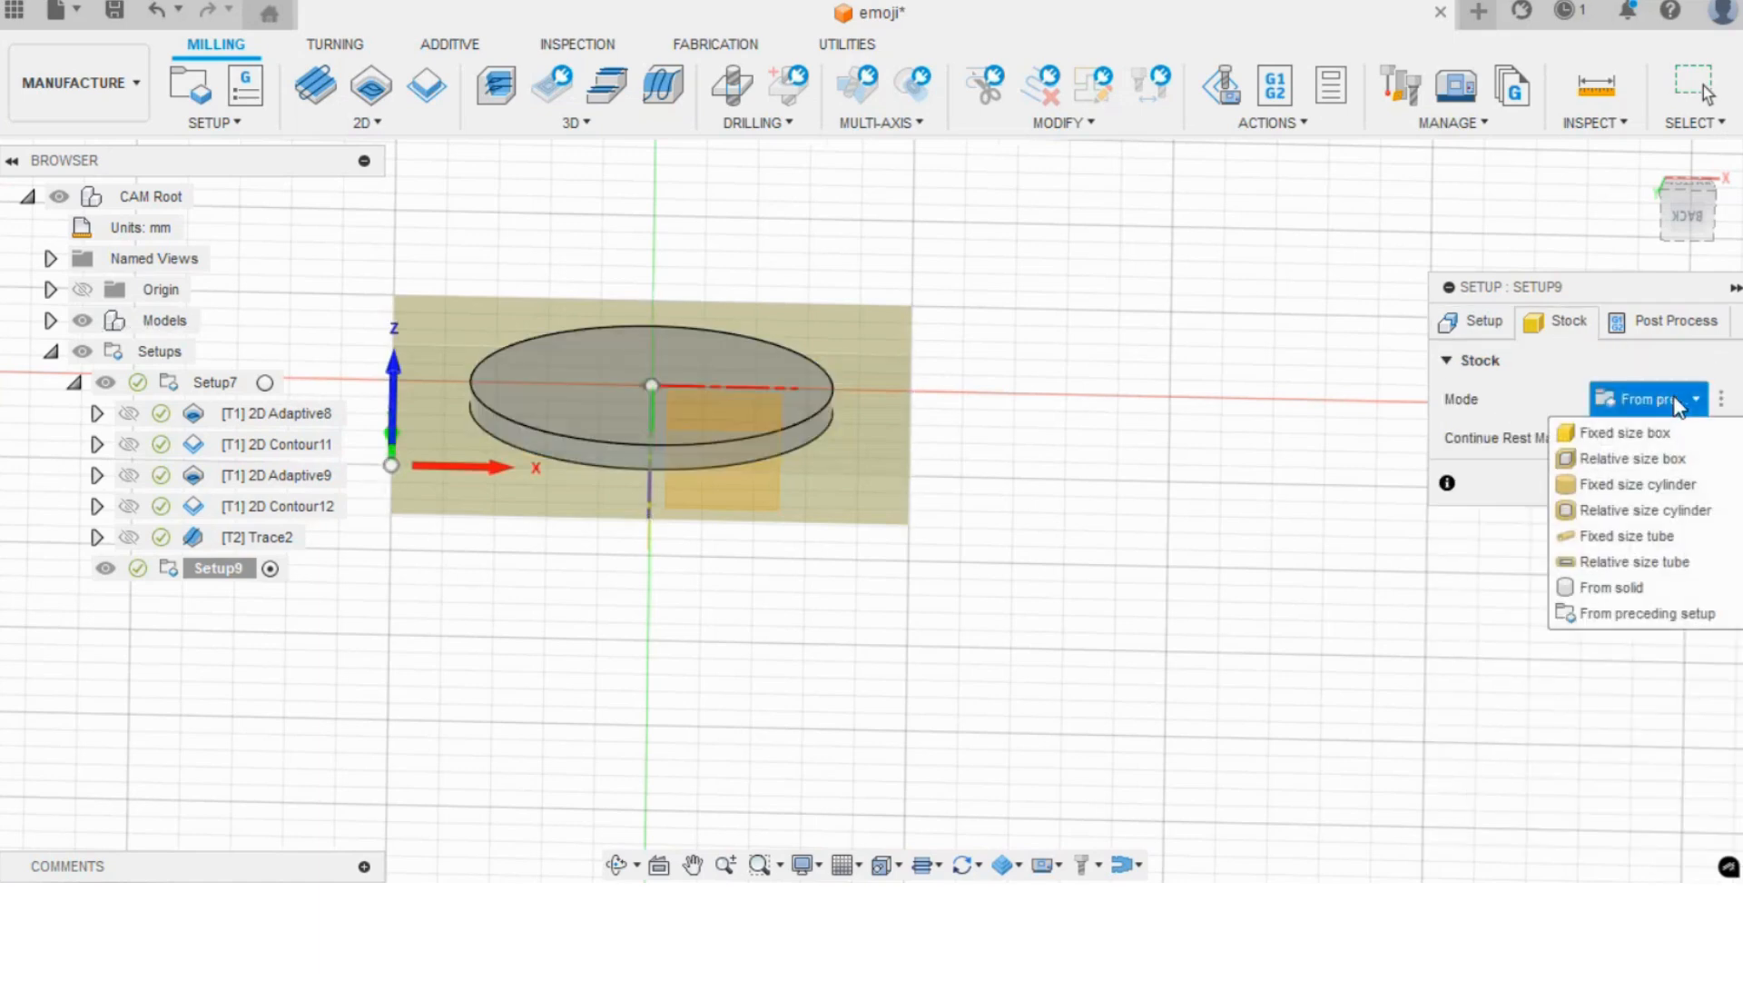
pyautogui.click(1671, 403)
pyautogui.click(1694, 399)
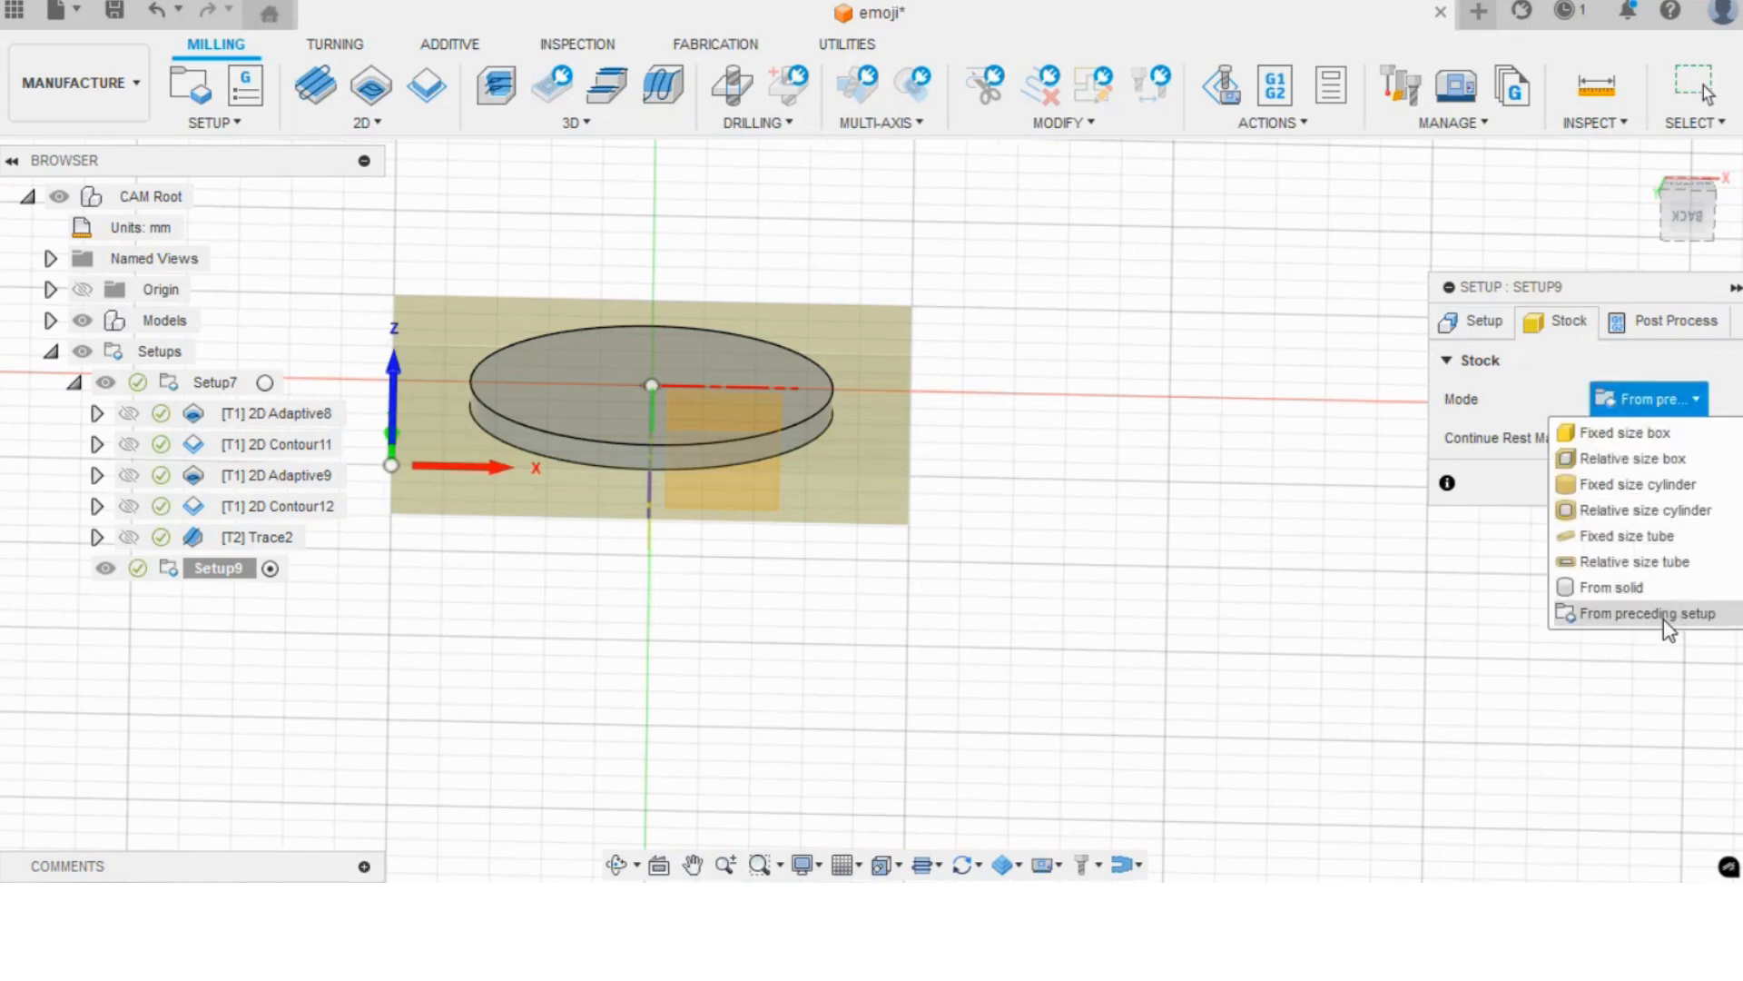
pyautogui.click(1504, 469)
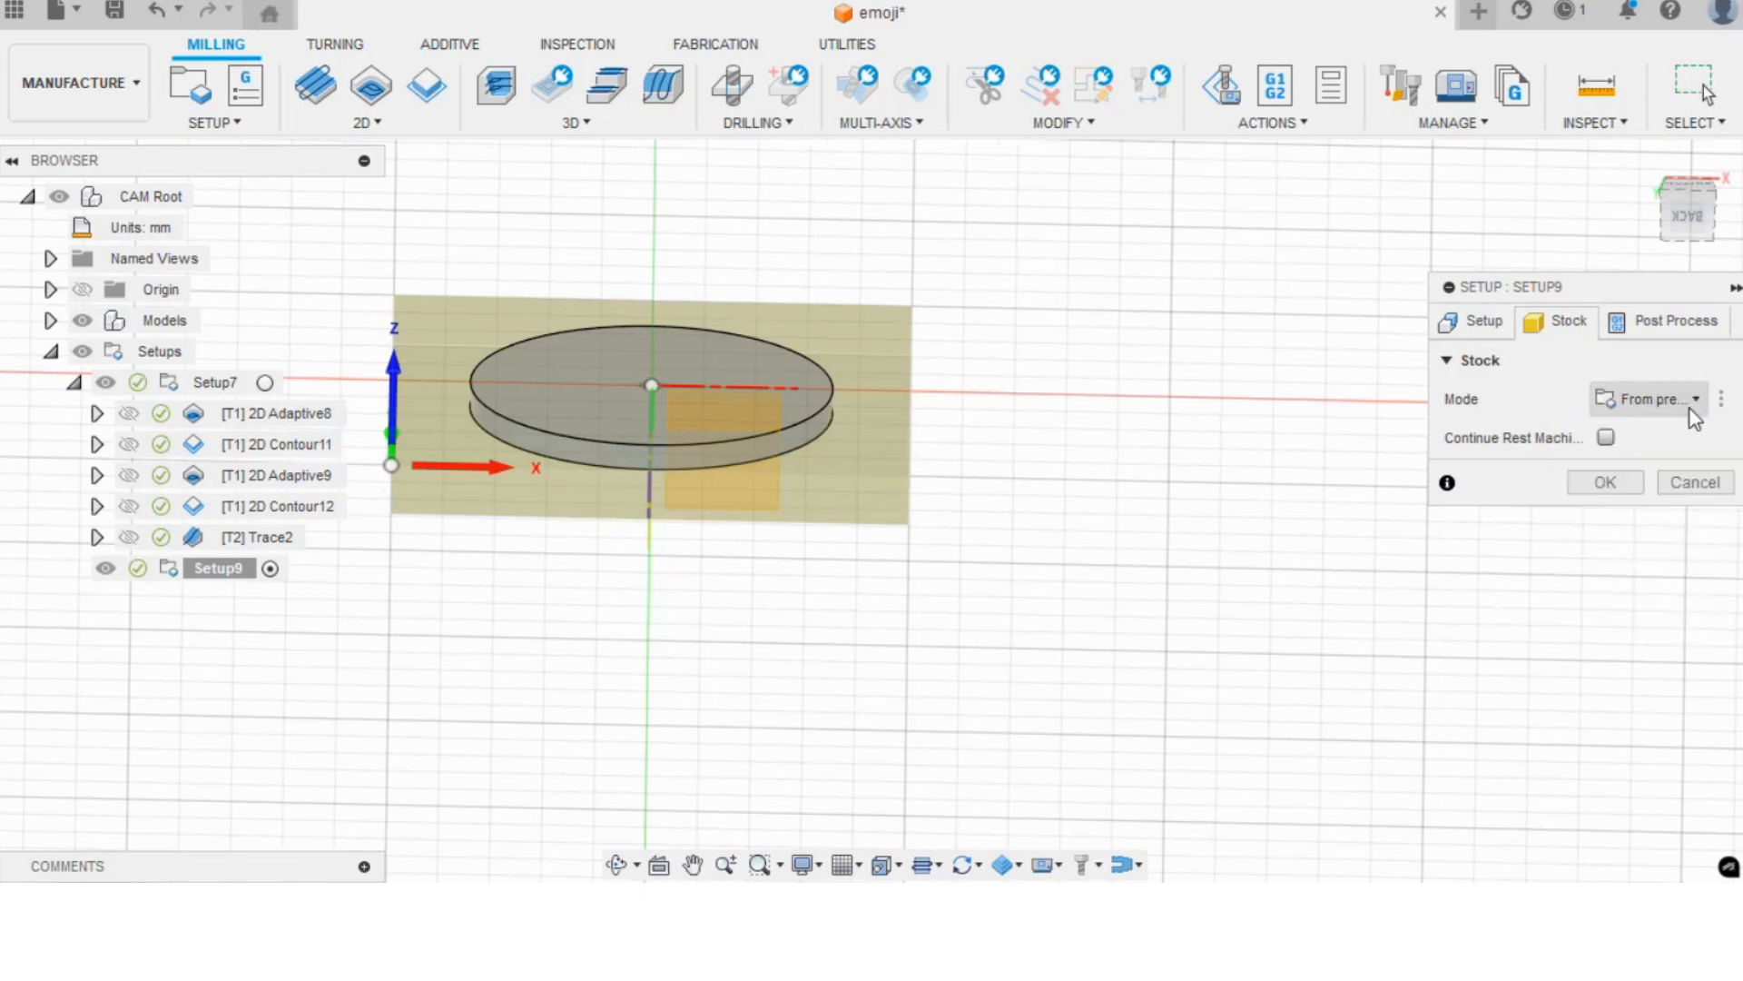
pyautogui.click(1591, 489)
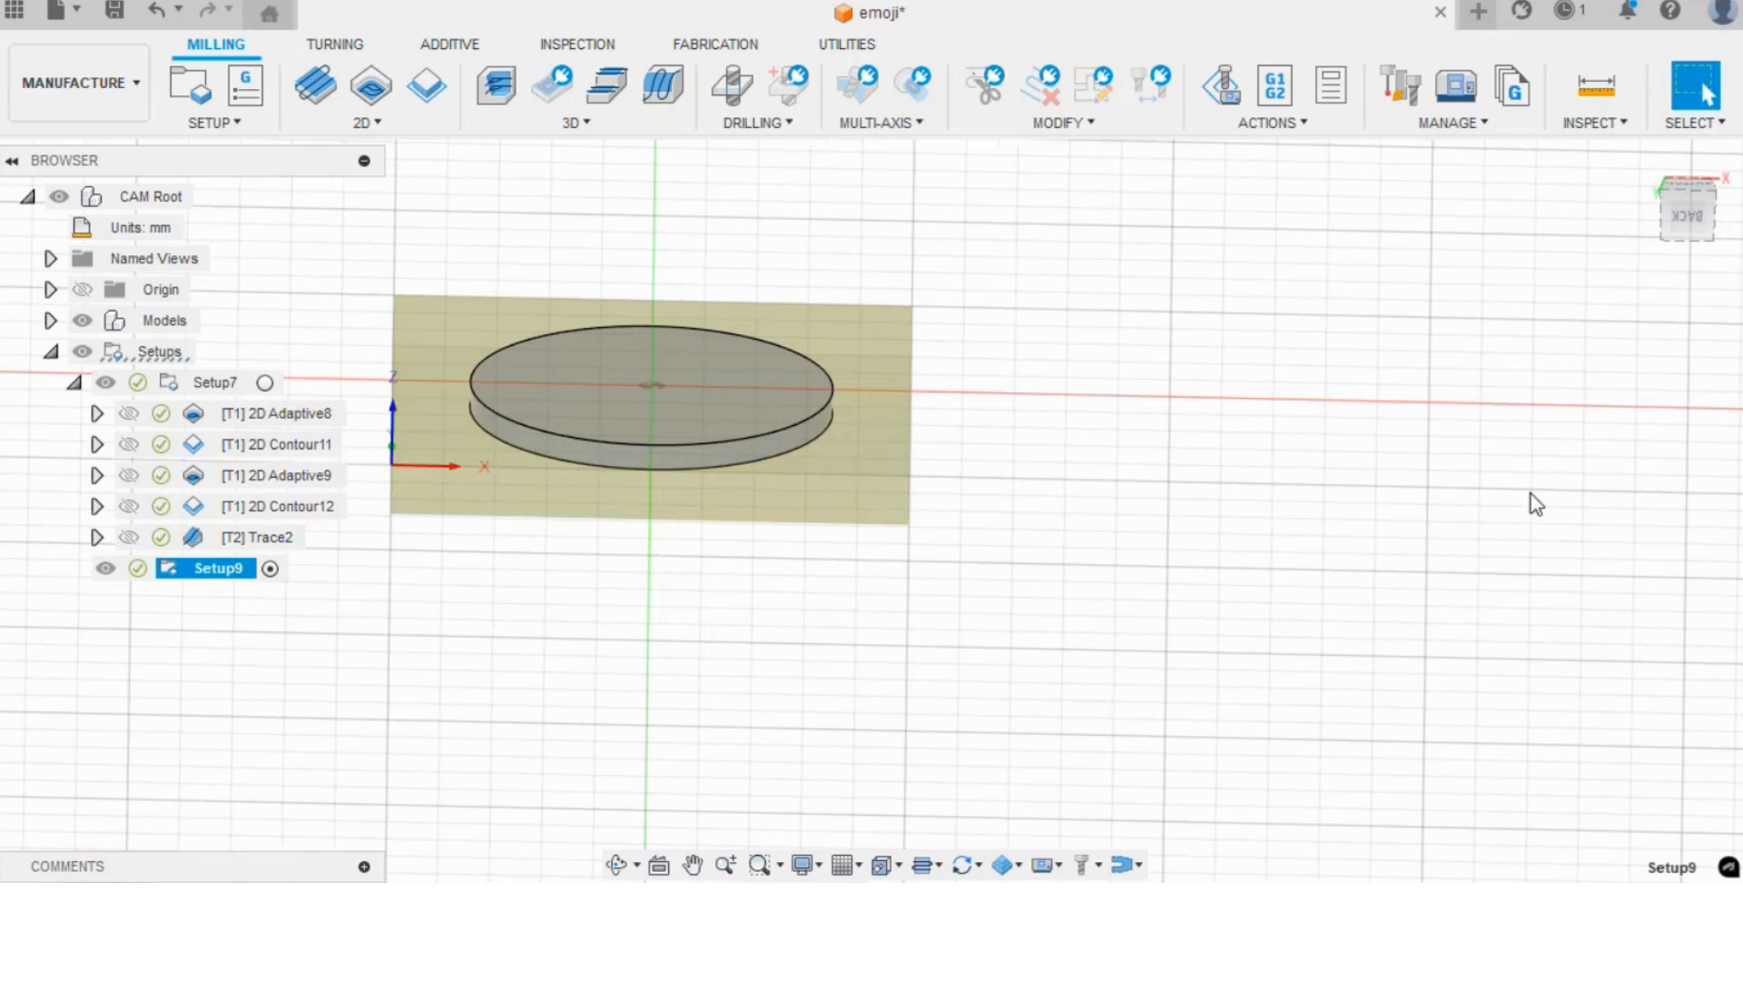
# - Start a Face operation in the underside setup and assign it the #1 Ø6mm flat end mill
pyautogui.click(329, 127)
pyautogui.click(313, 155)
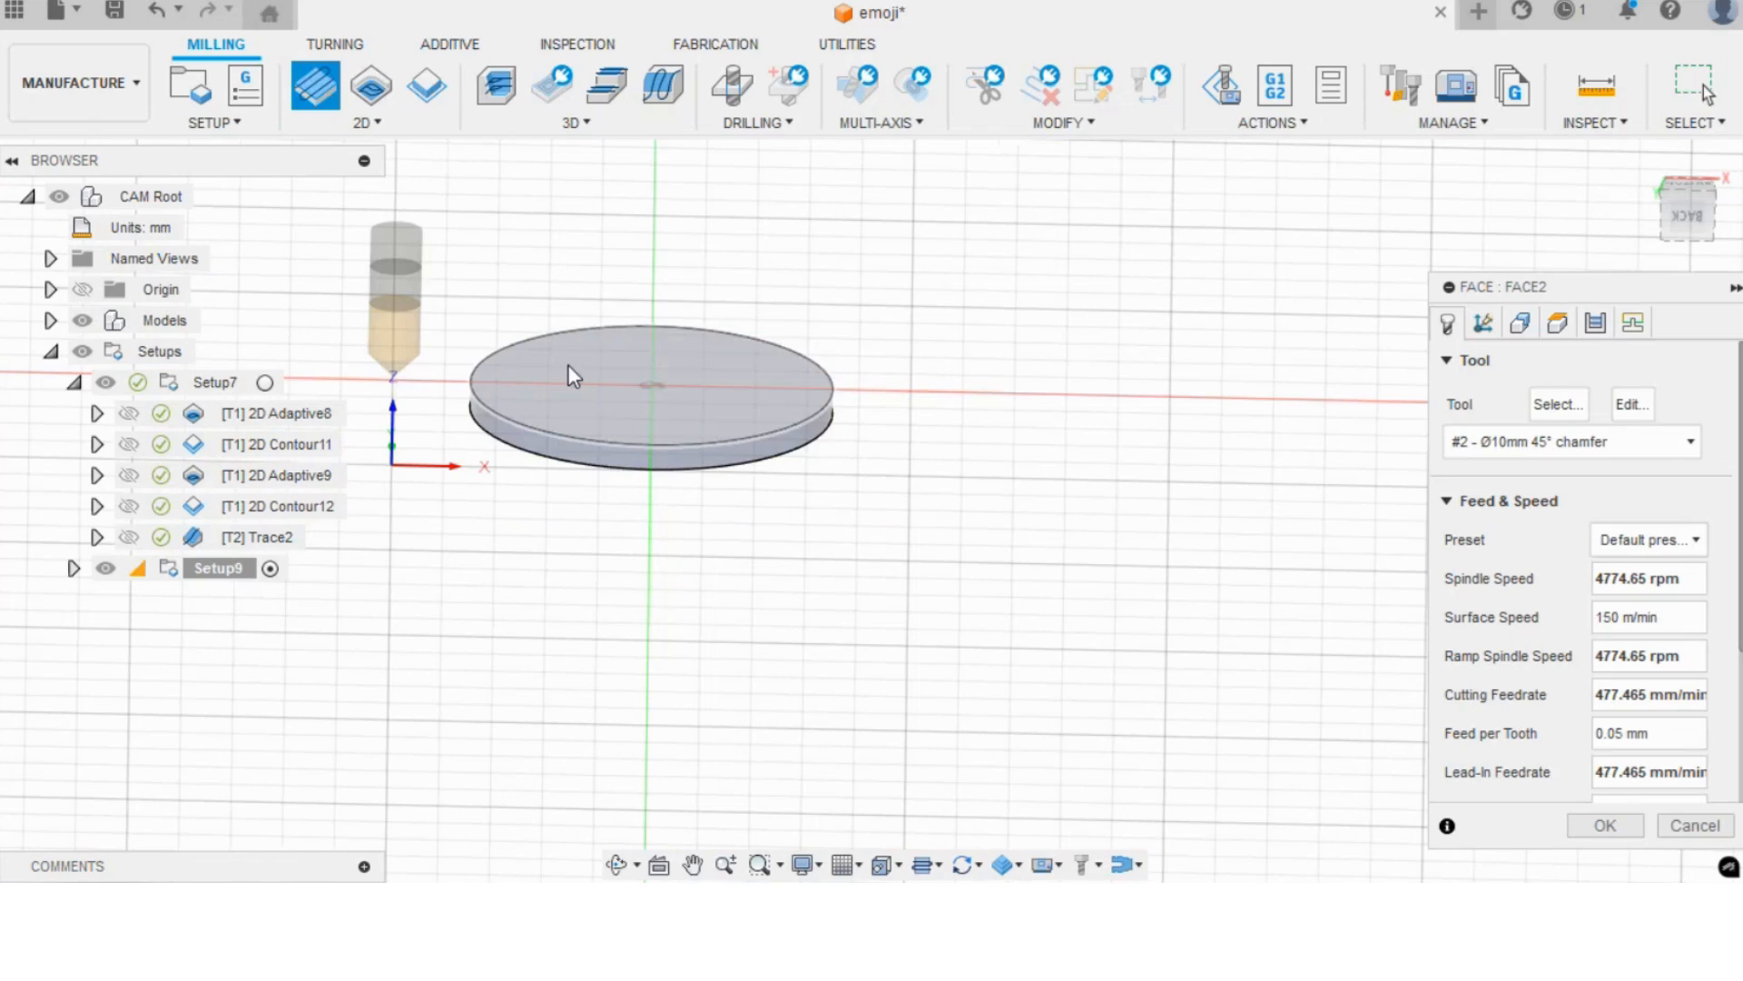
pyautogui.scroll(2, 572, 363)
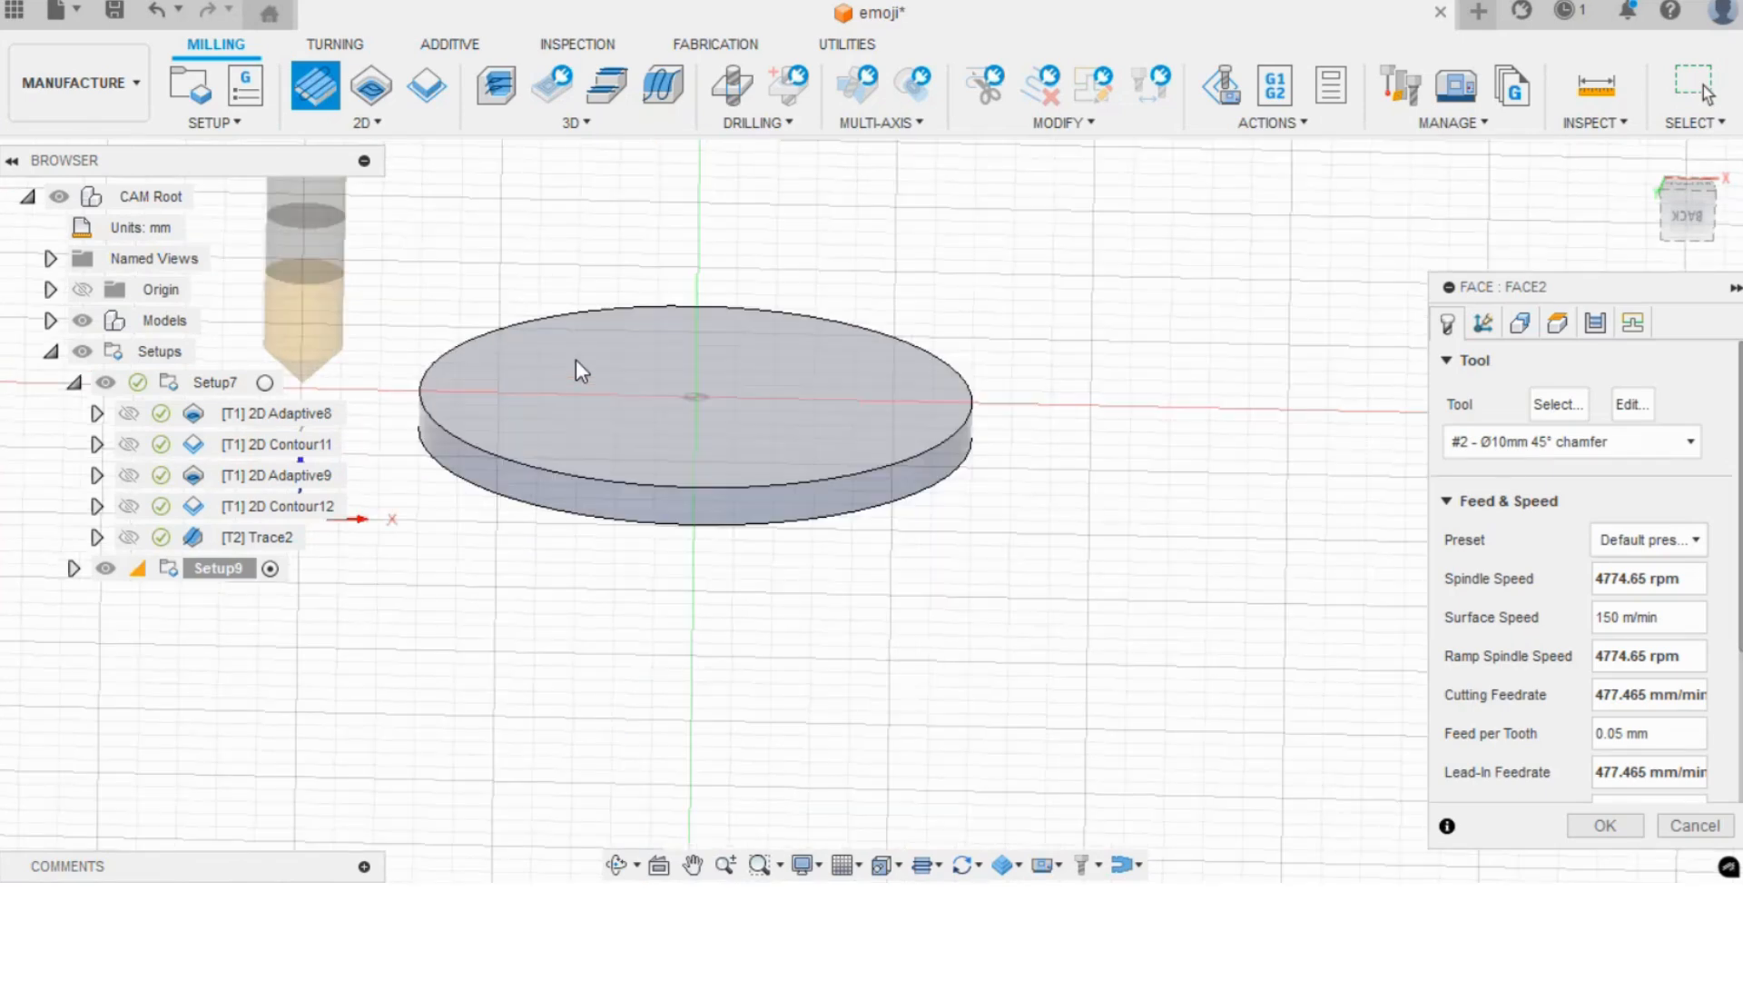
pyautogui.keyDown('shift'); pyautogui.moveTo(576, 359); pyautogui.dragTo(654, 320, button='middle'); pyautogui.keyUp('shift')
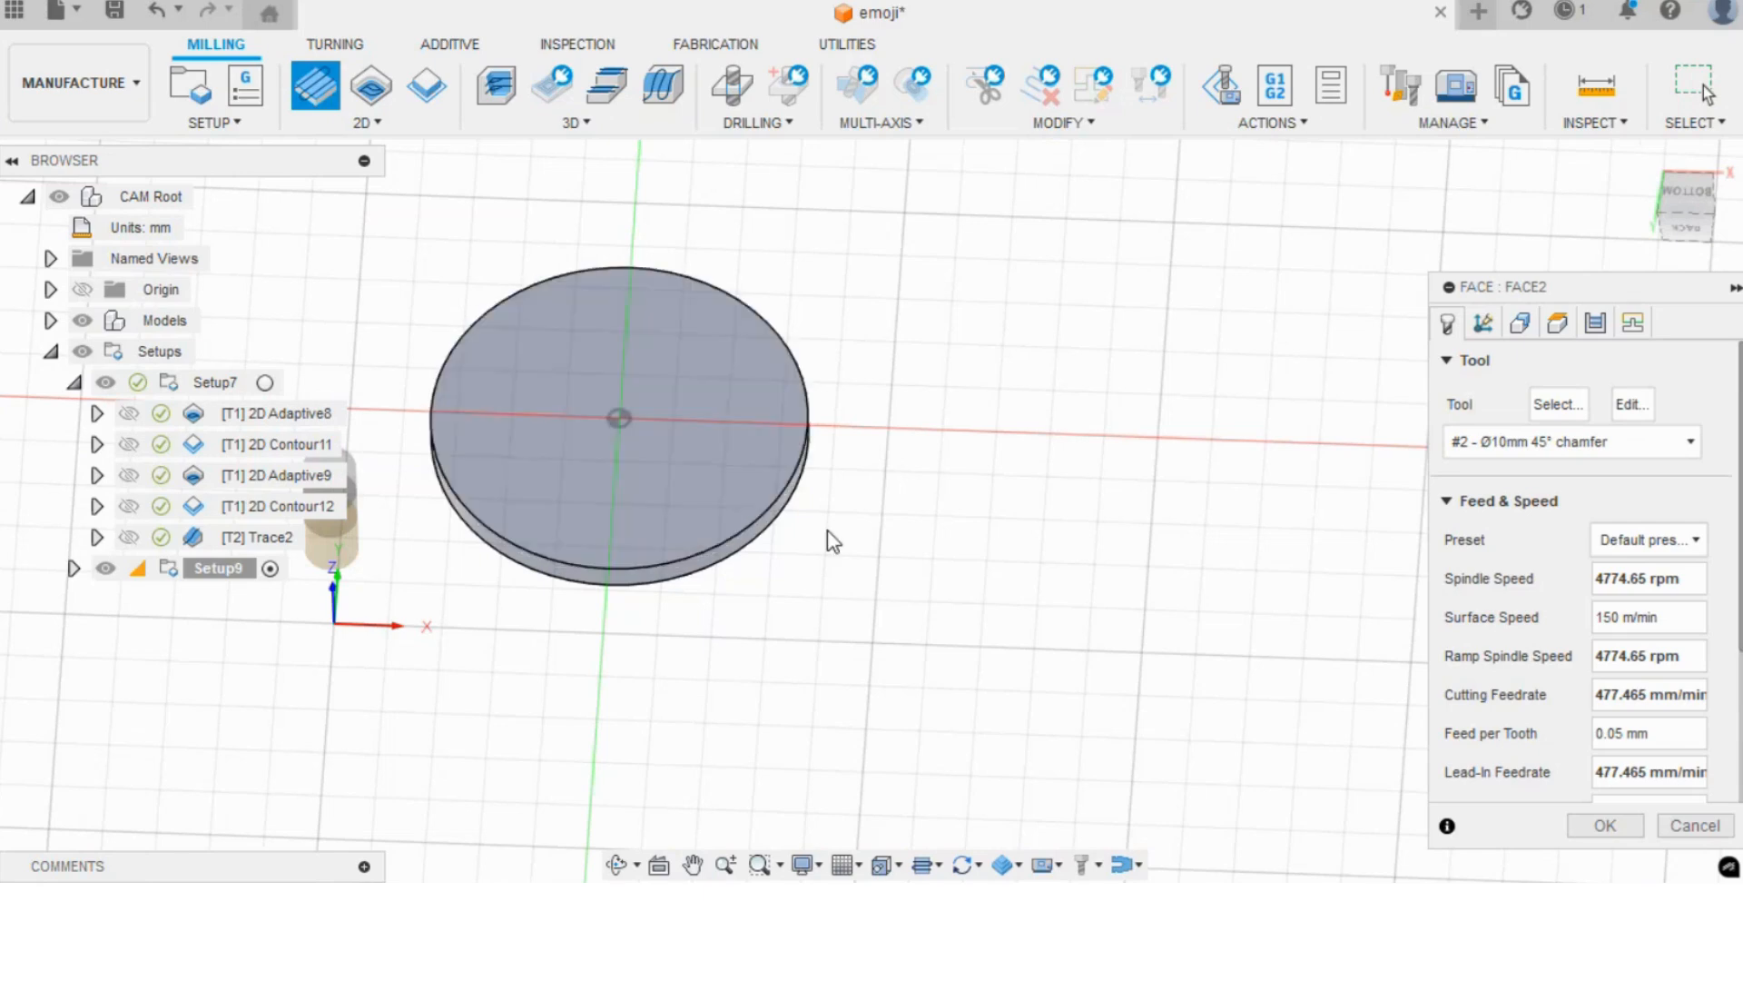
pyautogui.scroll(-2, 835, 527)
pyautogui.scroll(2, 608, 531)
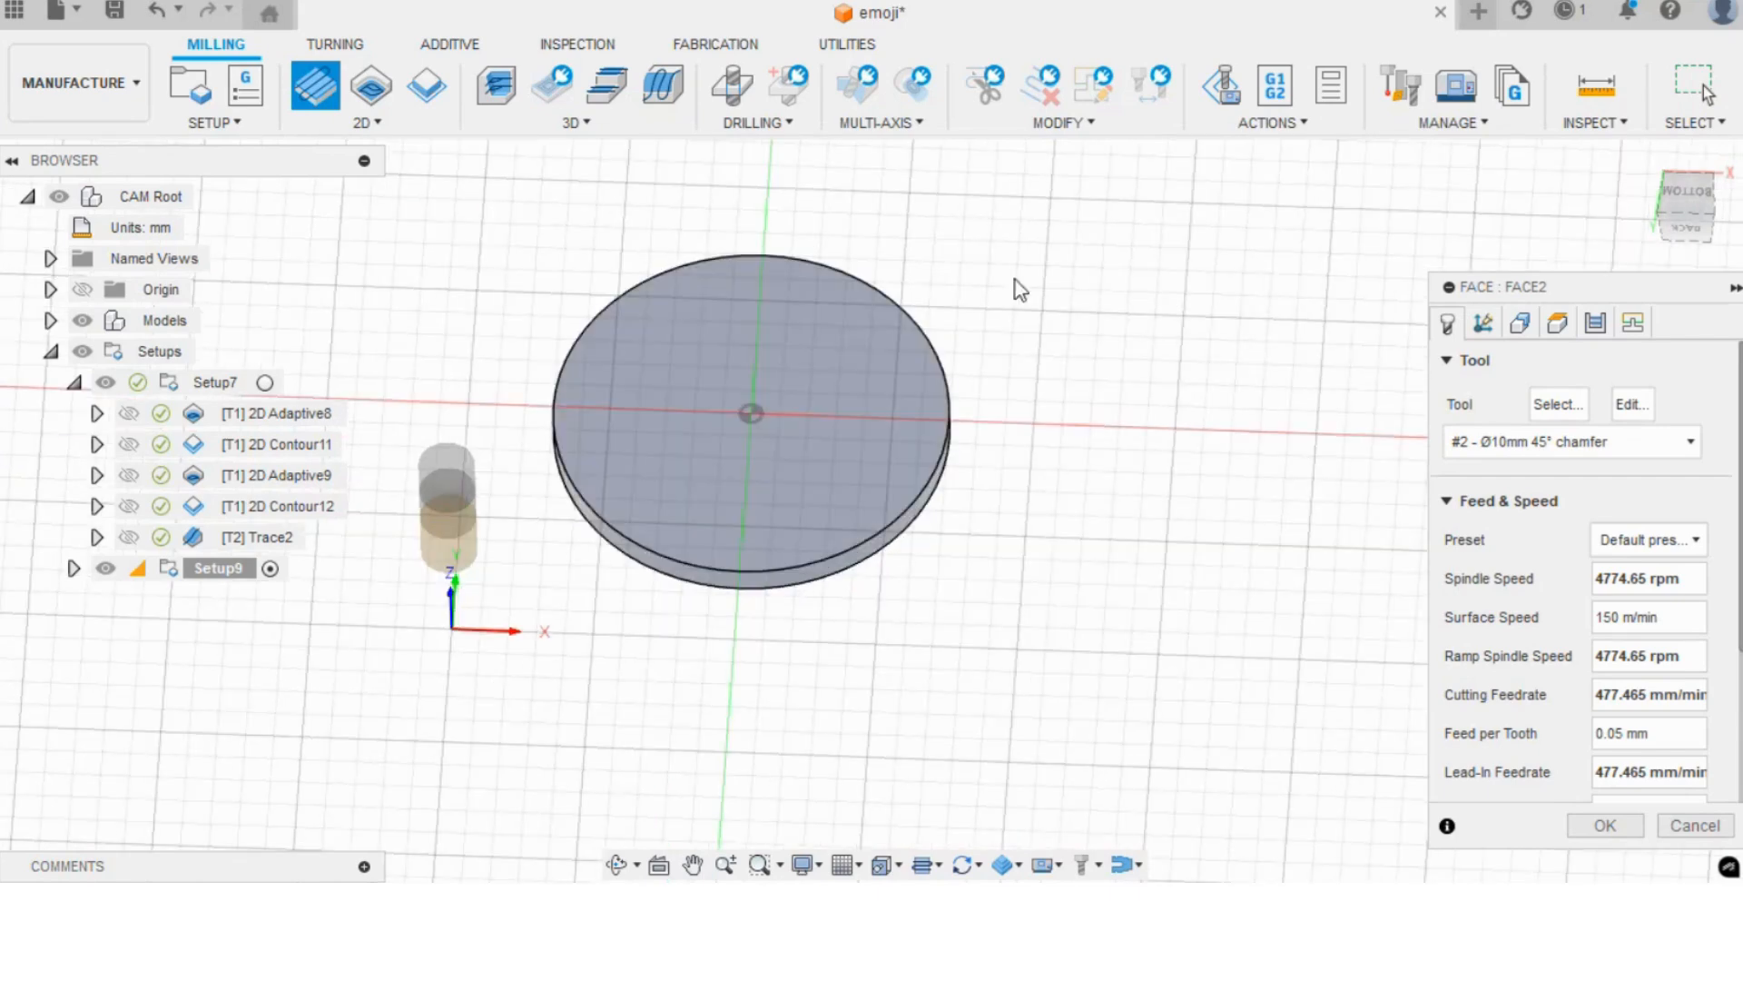
pyautogui.click(1563, 407)
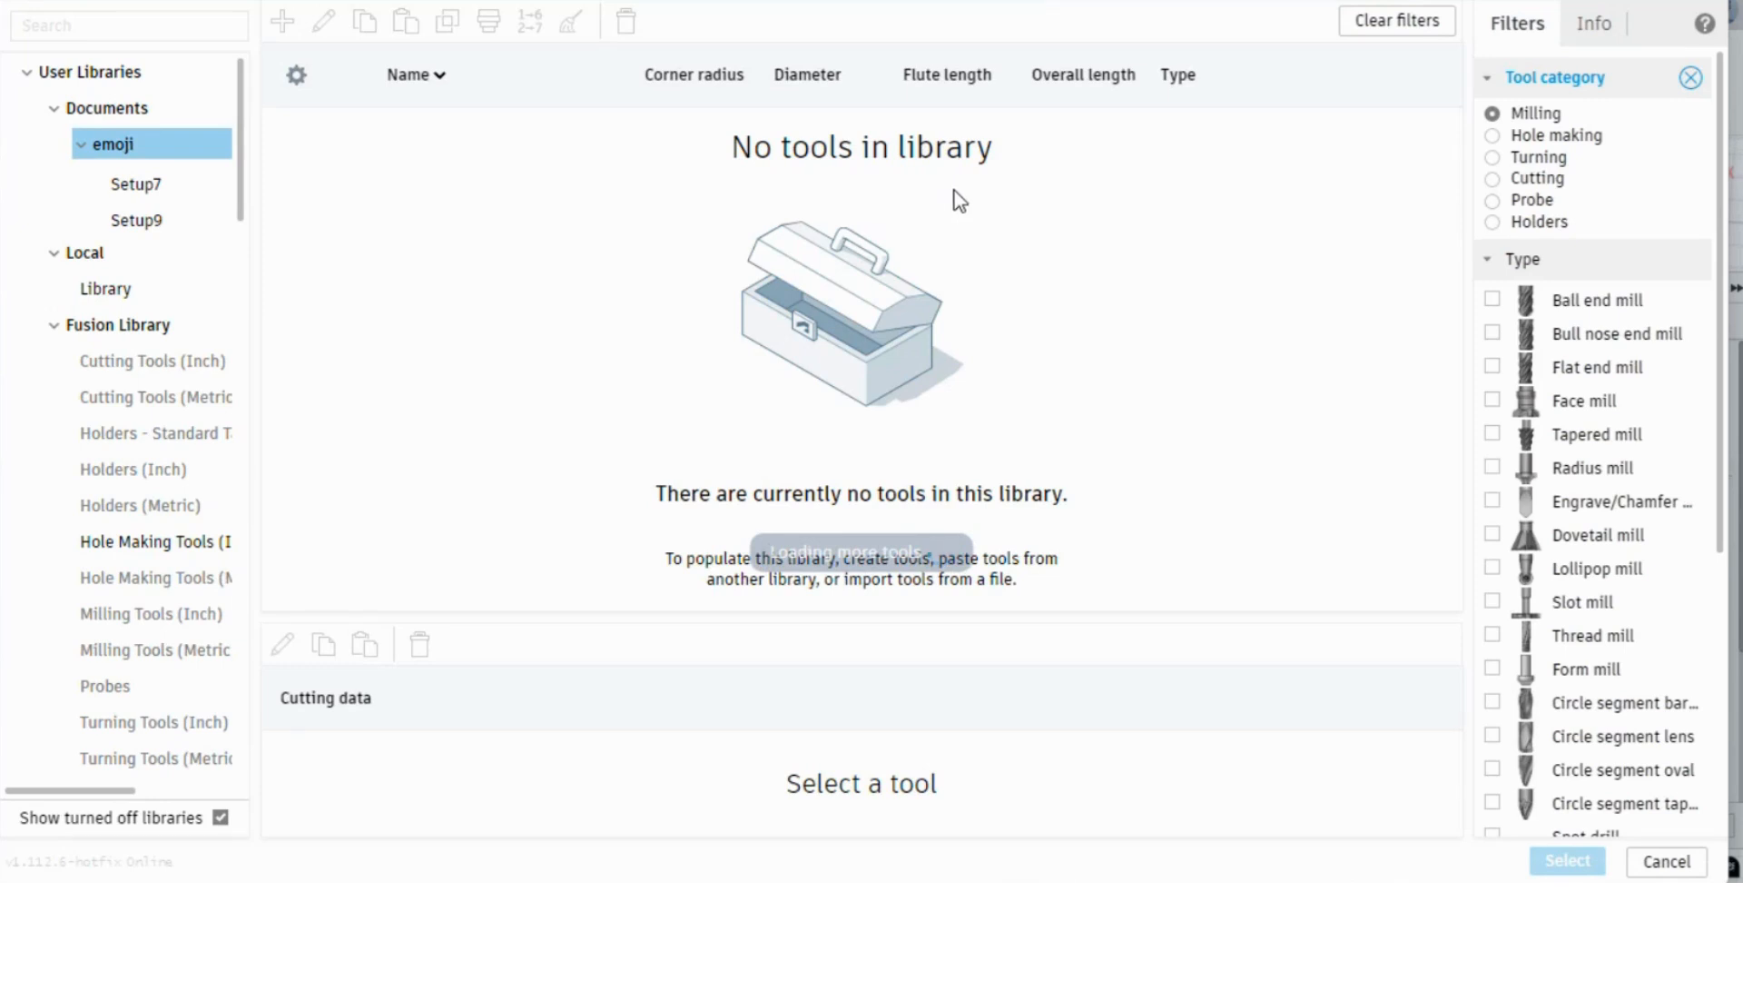
pyautogui.click(505, 211)
pyautogui.click(1580, 866)
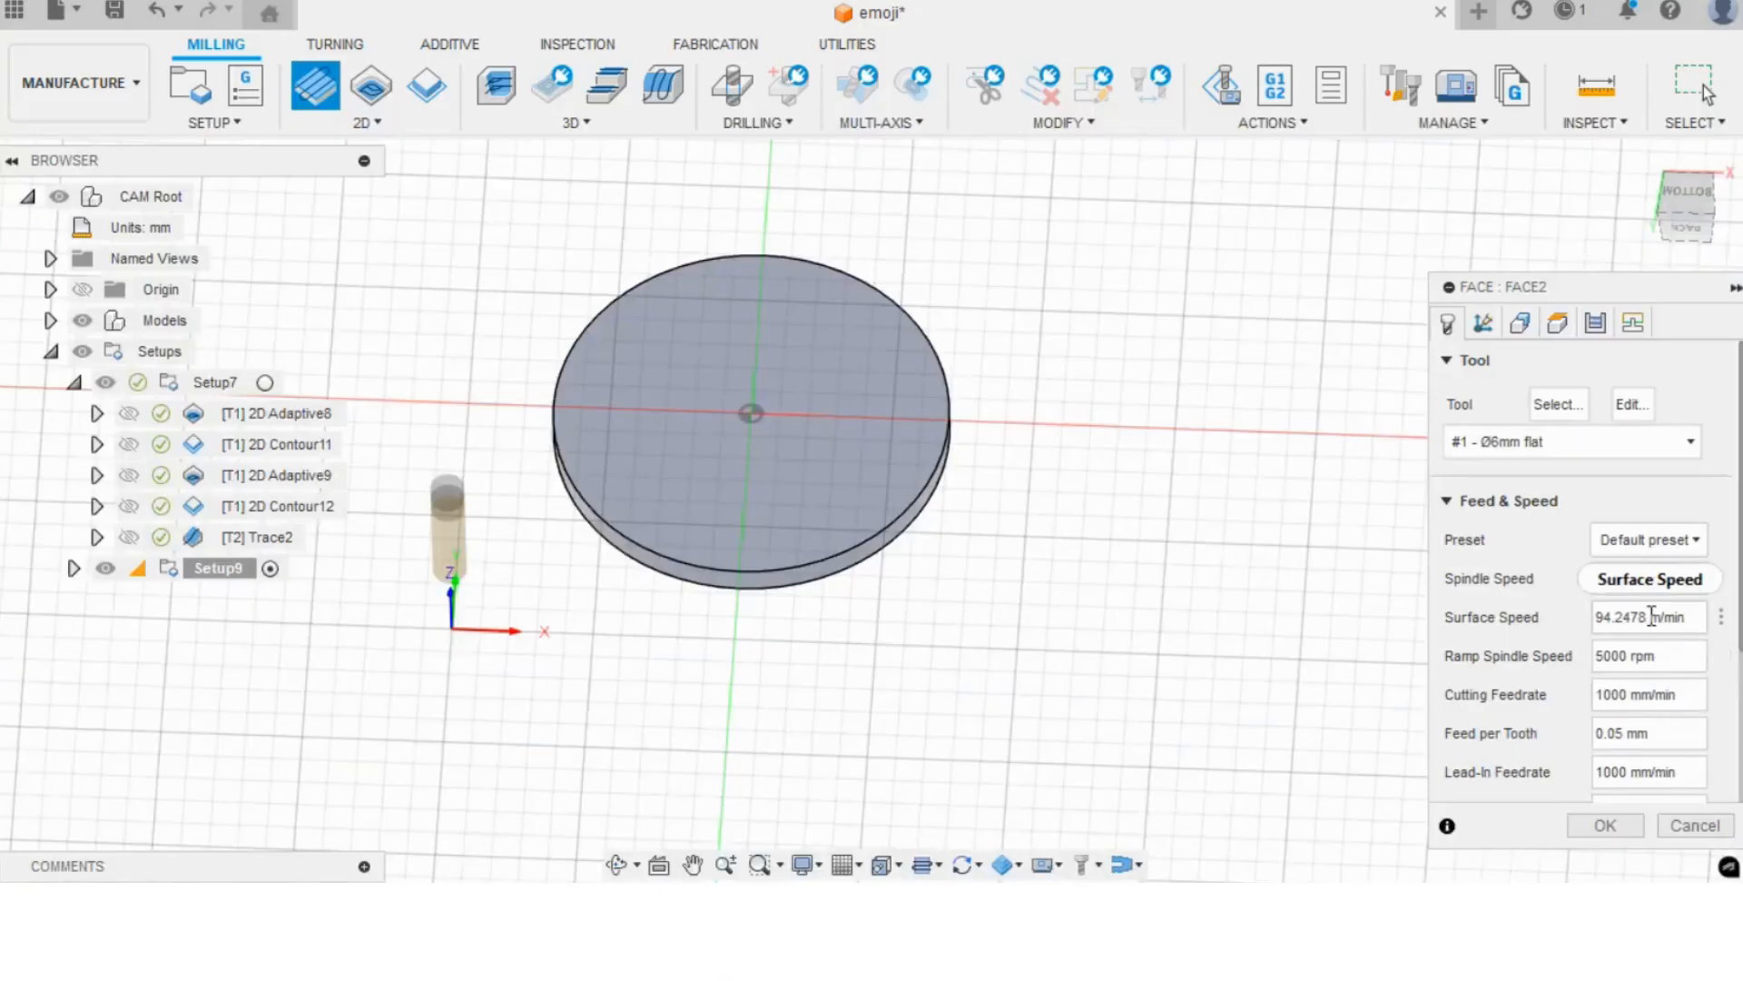
# - Set the face operation's surface speed to 150 m/min and its feed per tooth to 0.02 mm
pyautogui.moveTo(1648, 618); pyautogui.dragTo(1595, 624)
pyautogui.write('150m/min')
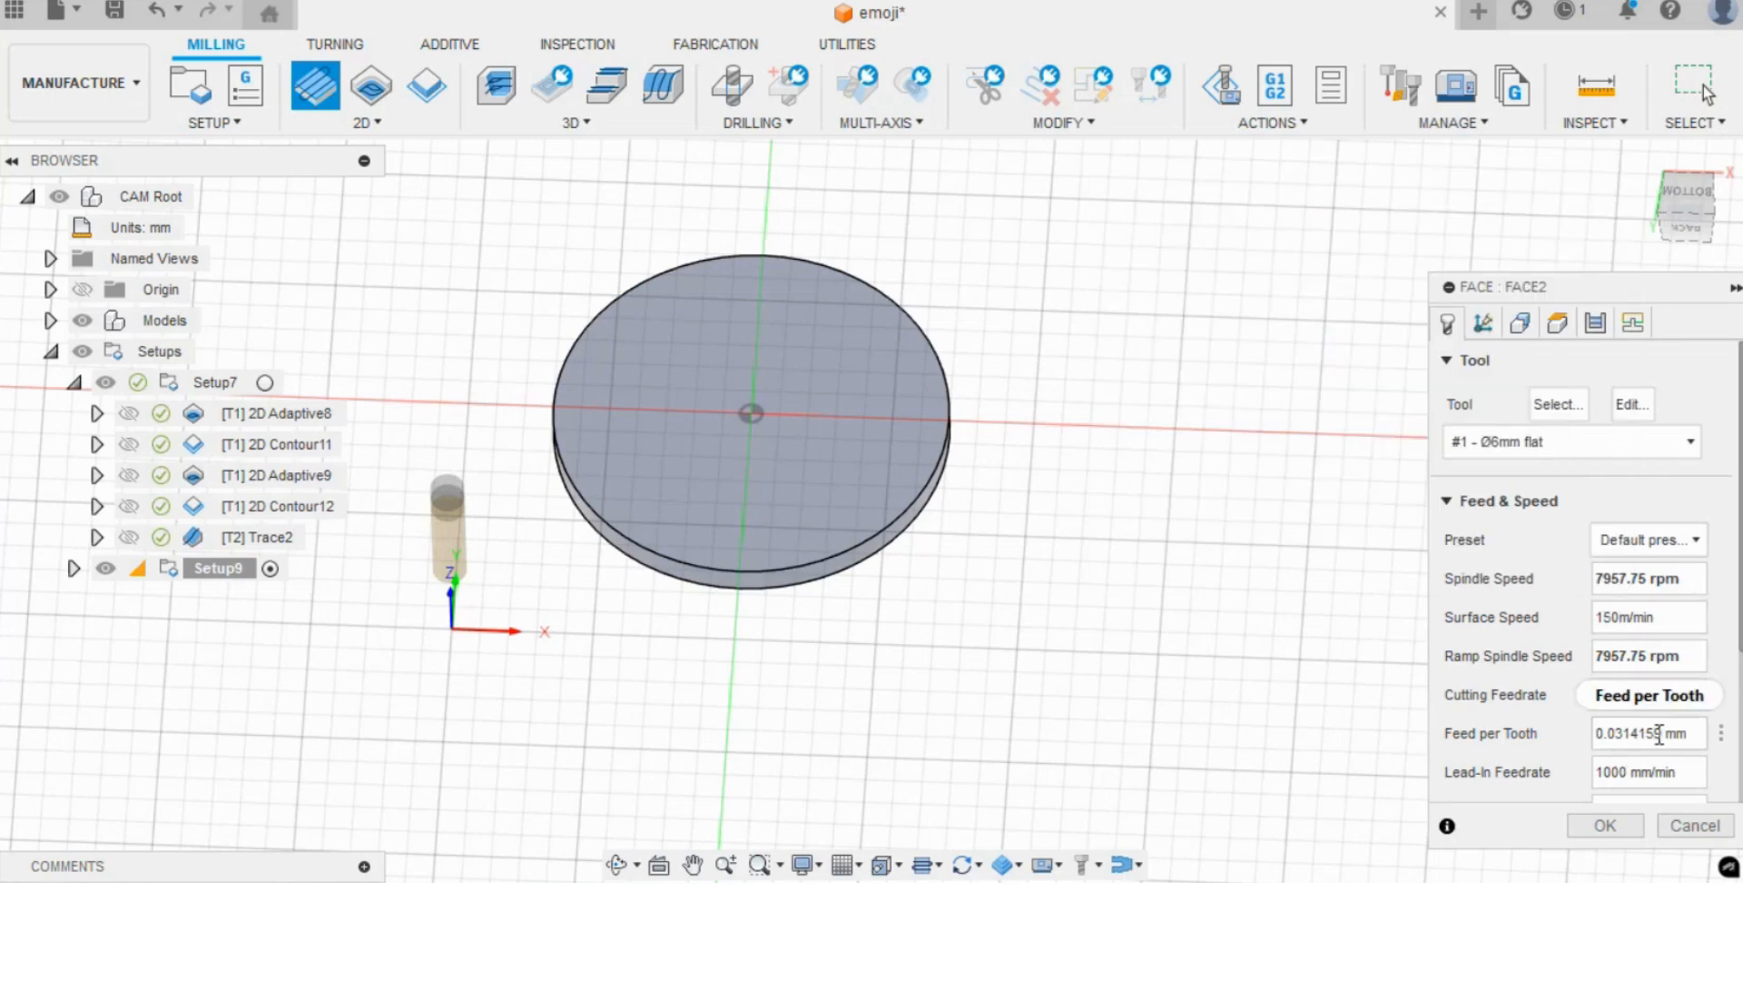
pyautogui.moveTo(1664, 733); pyautogui.dragTo(1619, 736)
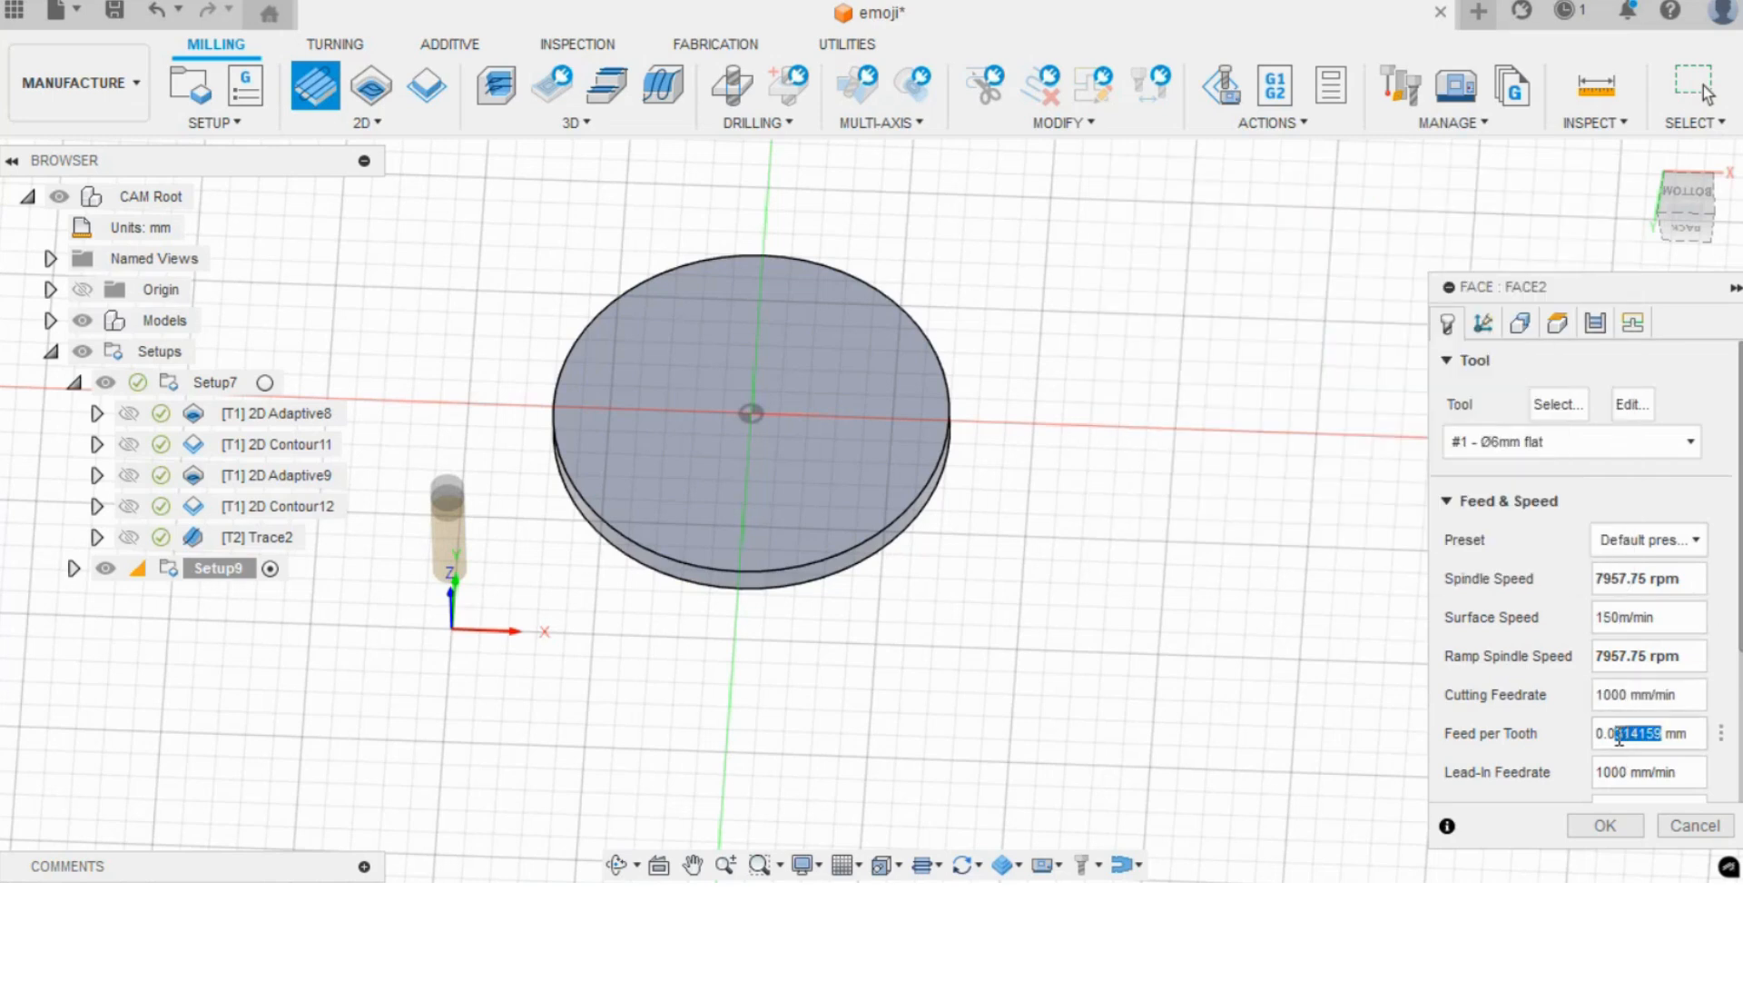
pyautogui.write('2')
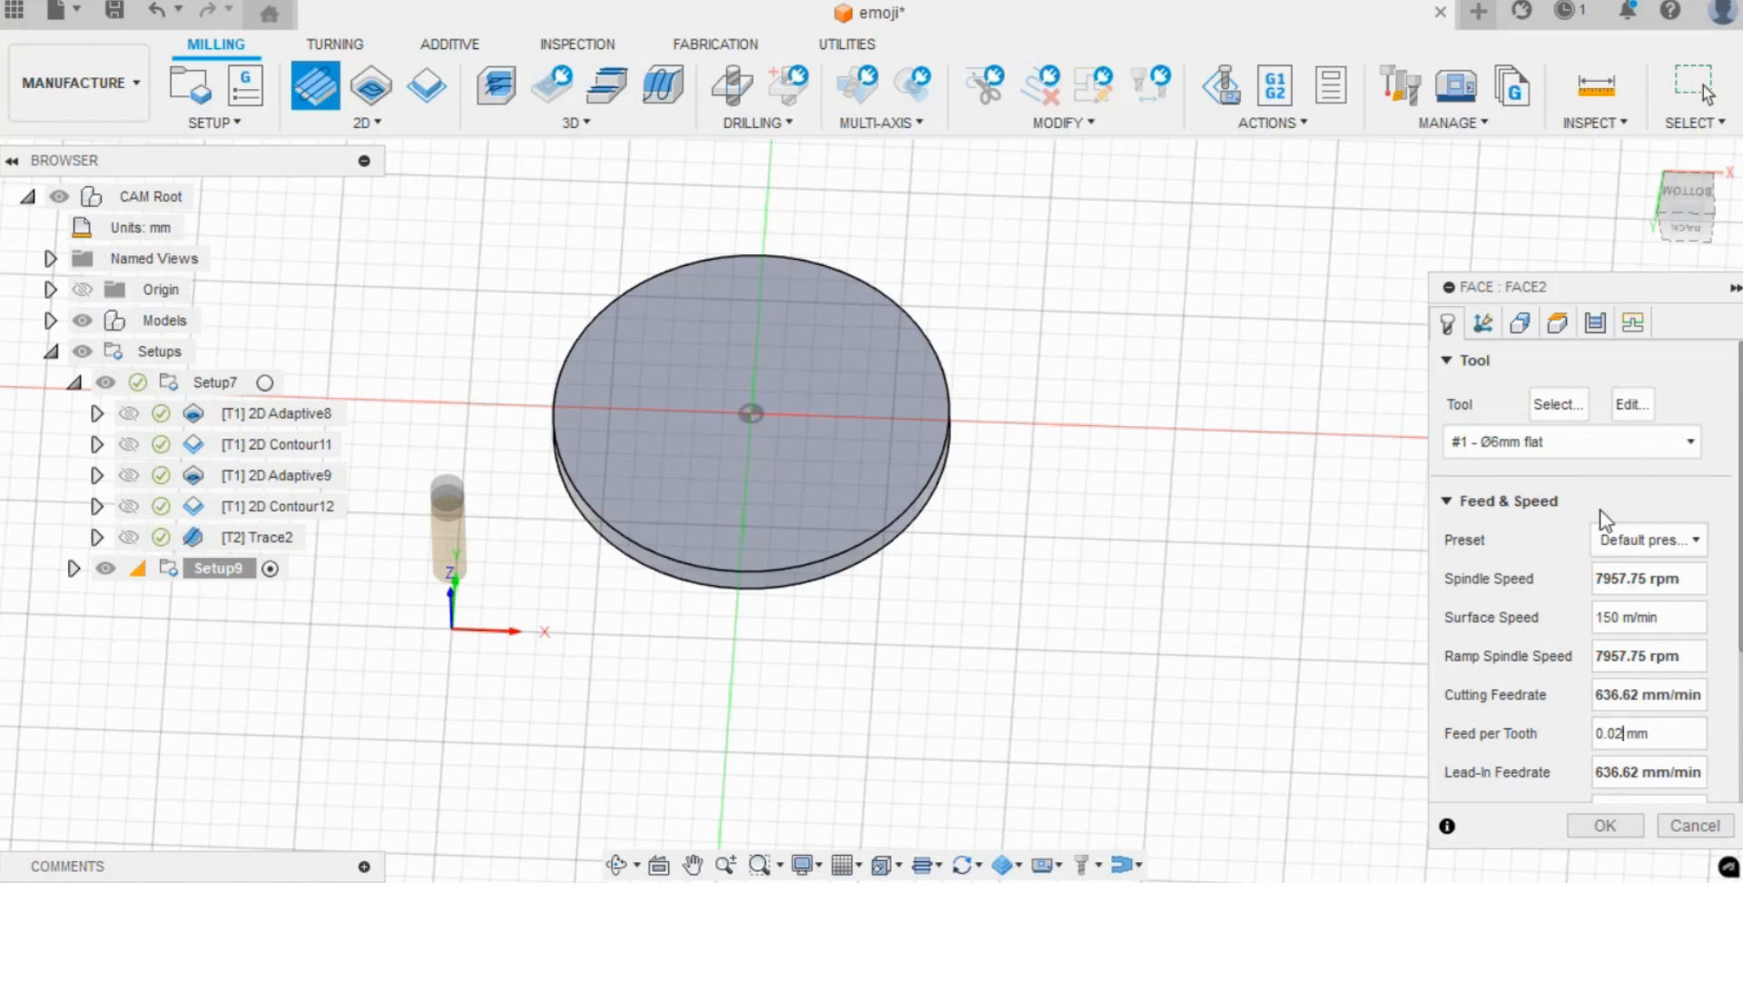
# - Check the face operation's stock contour, passes, heights and linking settings, and generate the facing toolpath with their default values
pyautogui.click(1520, 323)
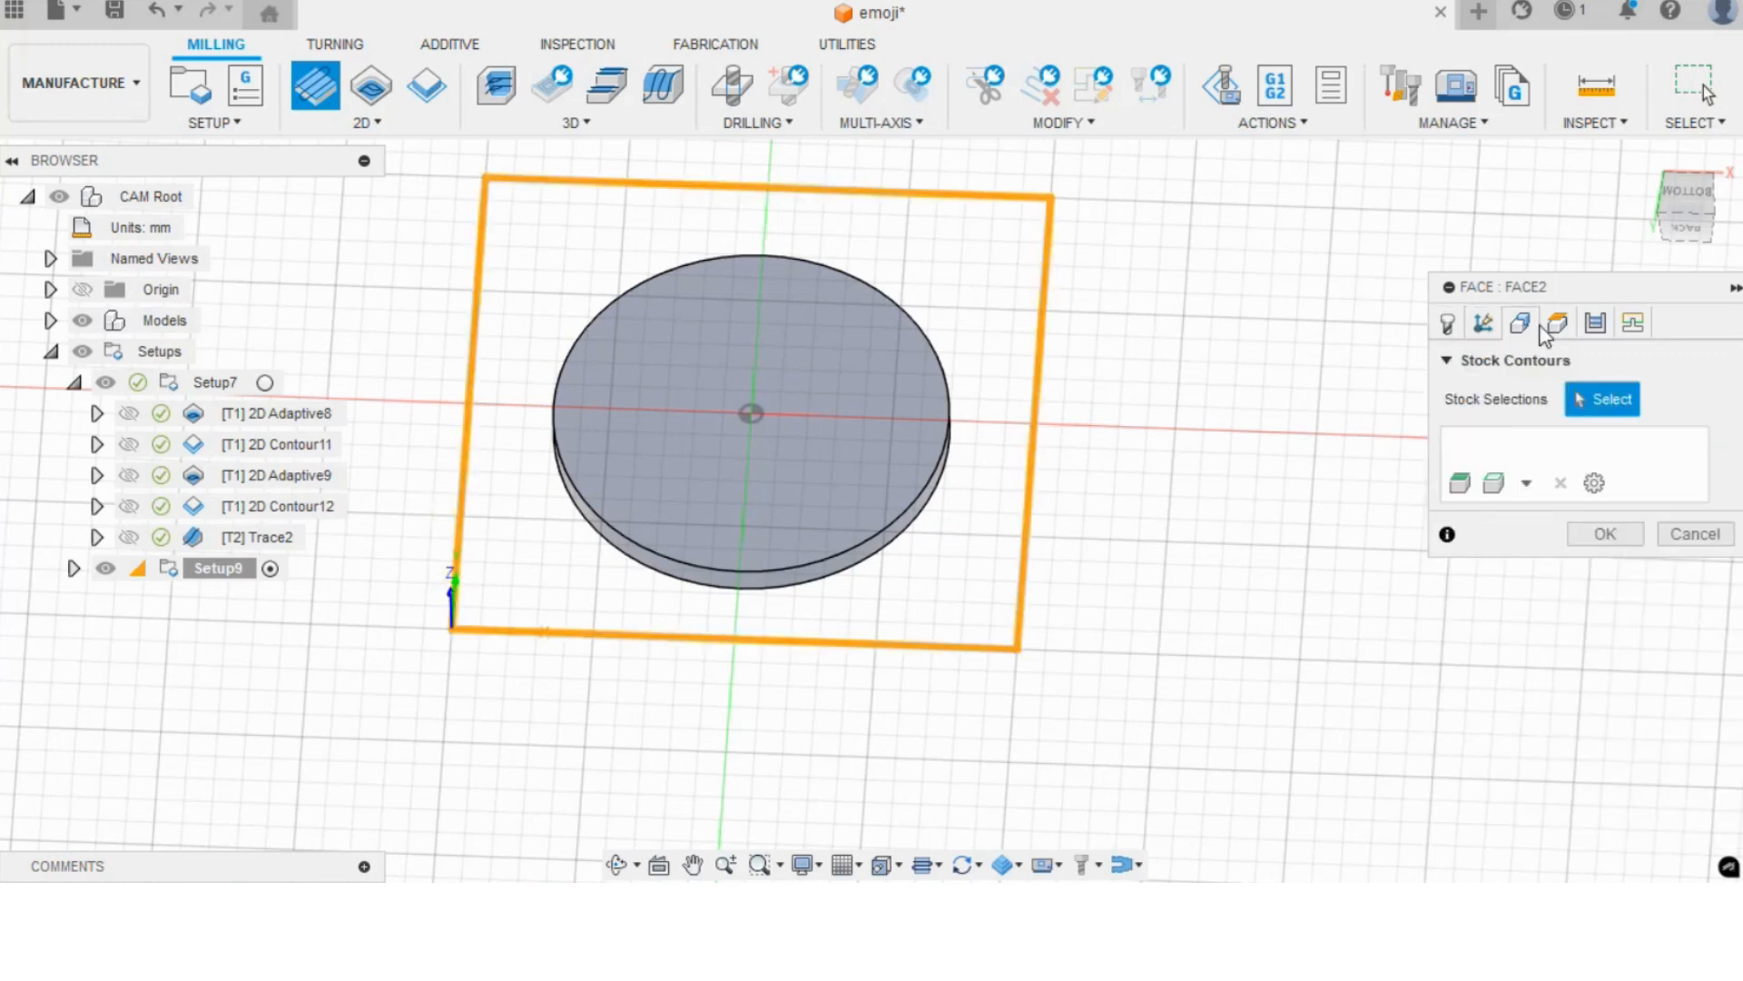
pyautogui.click(1595, 323)
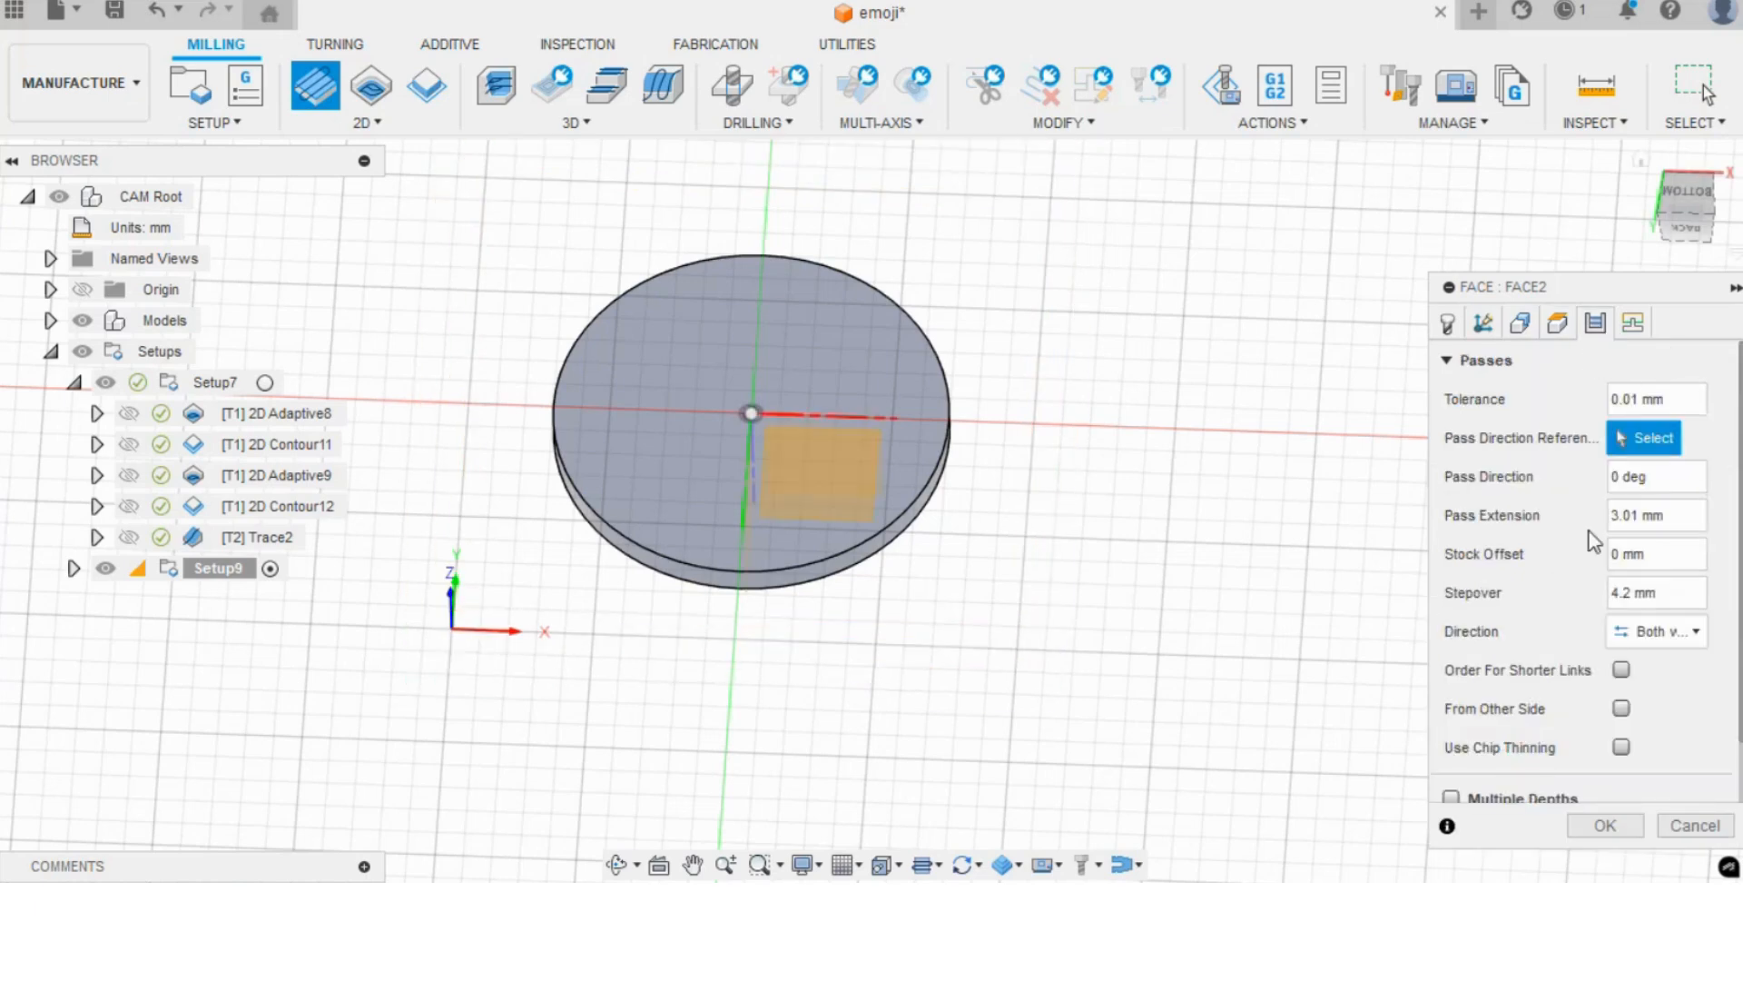
pyautogui.scroll(-2, 1570, 572)
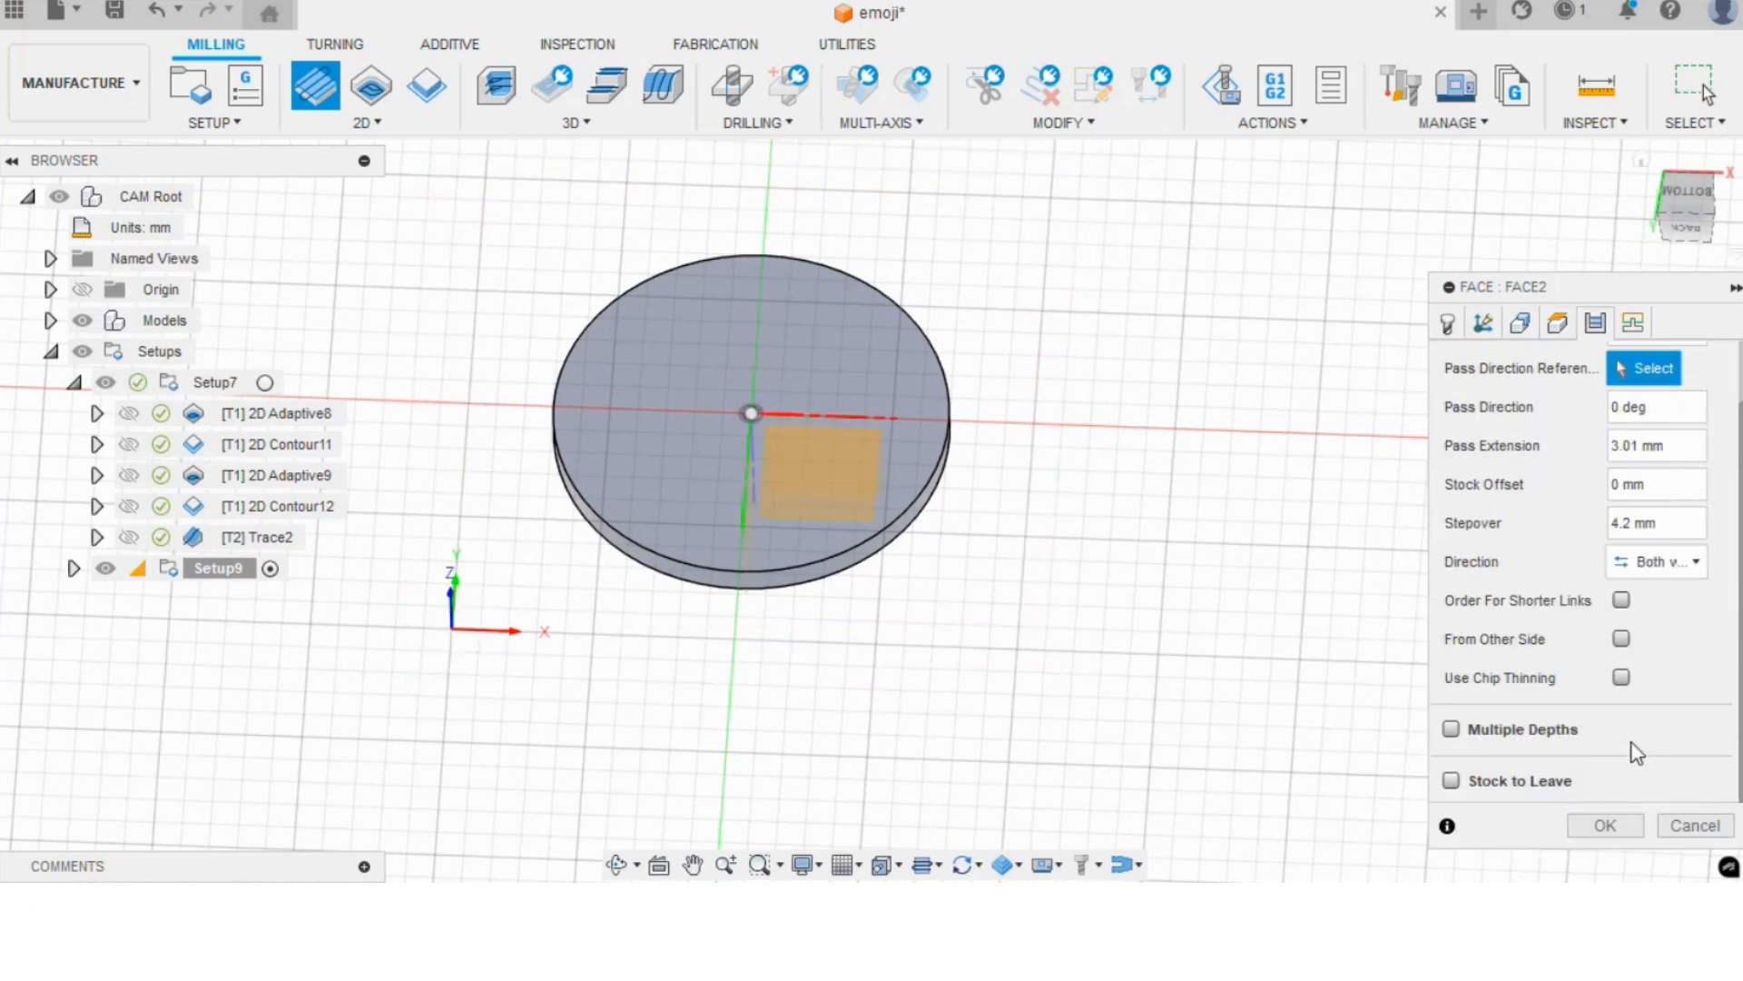
pyautogui.click(1638, 325)
pyautogui.scroll(1, 1516, 563)
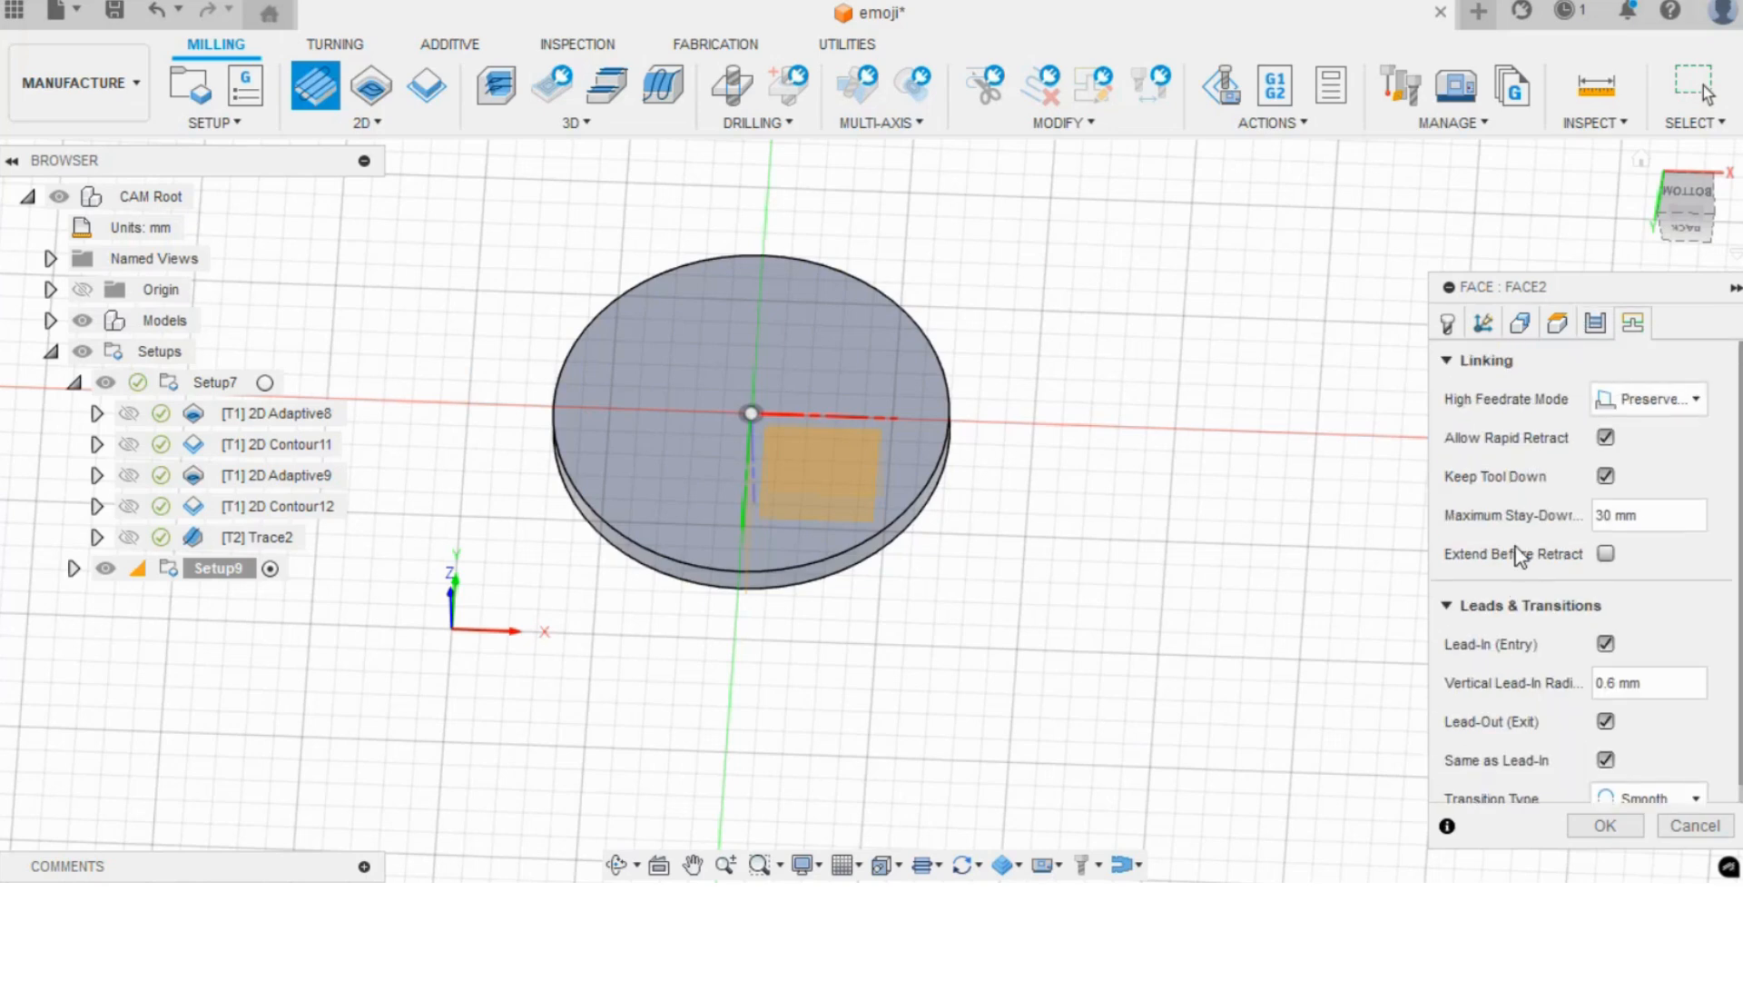
pyautogui.click(1558, 324)
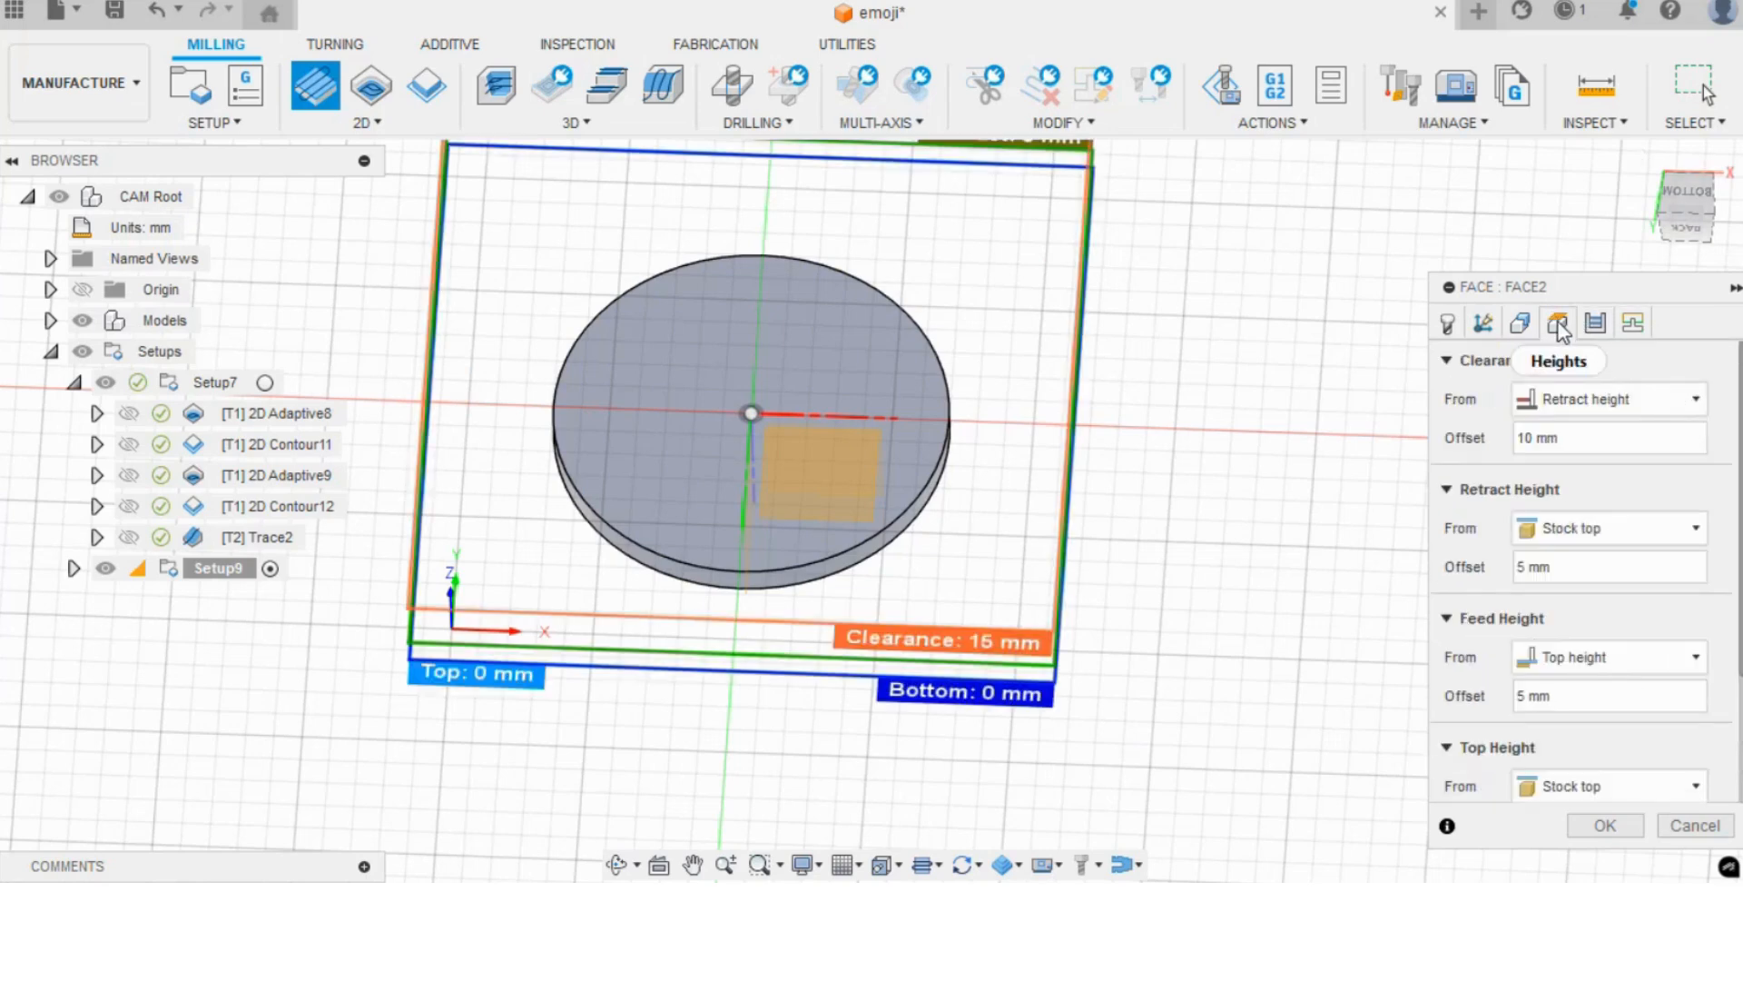
pyautogui.click(1596, 323)
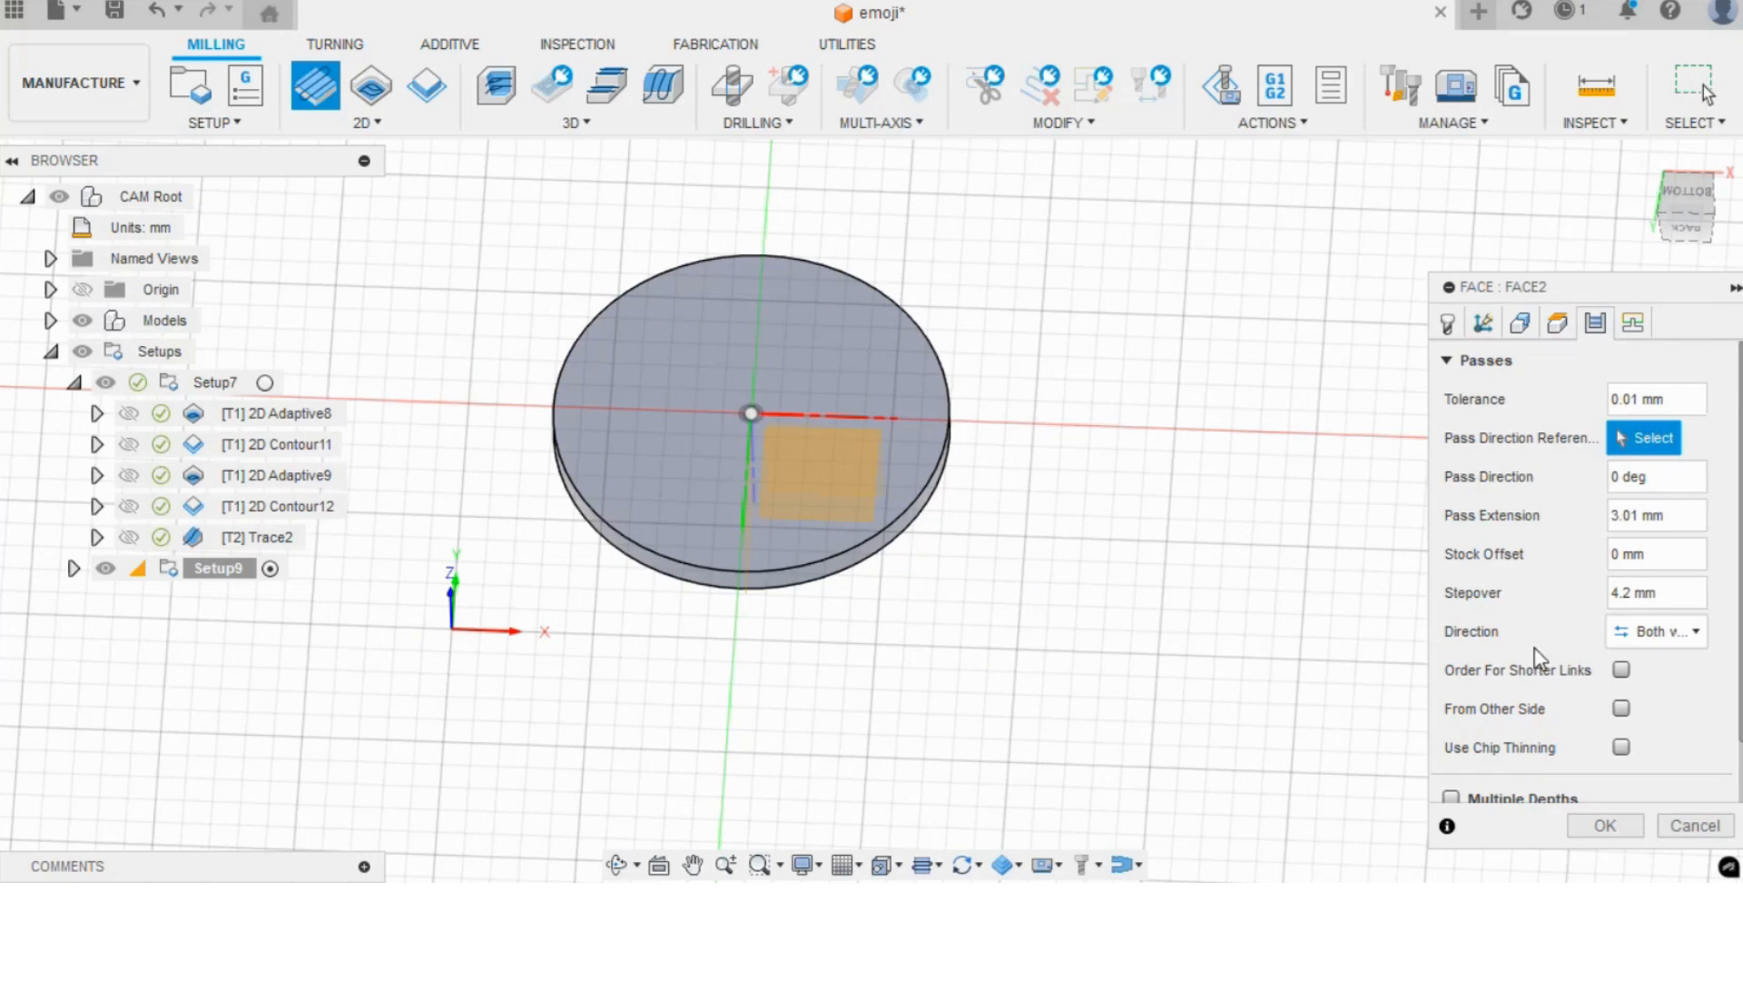
pyautogui.scroll(-1, 1558, 690)
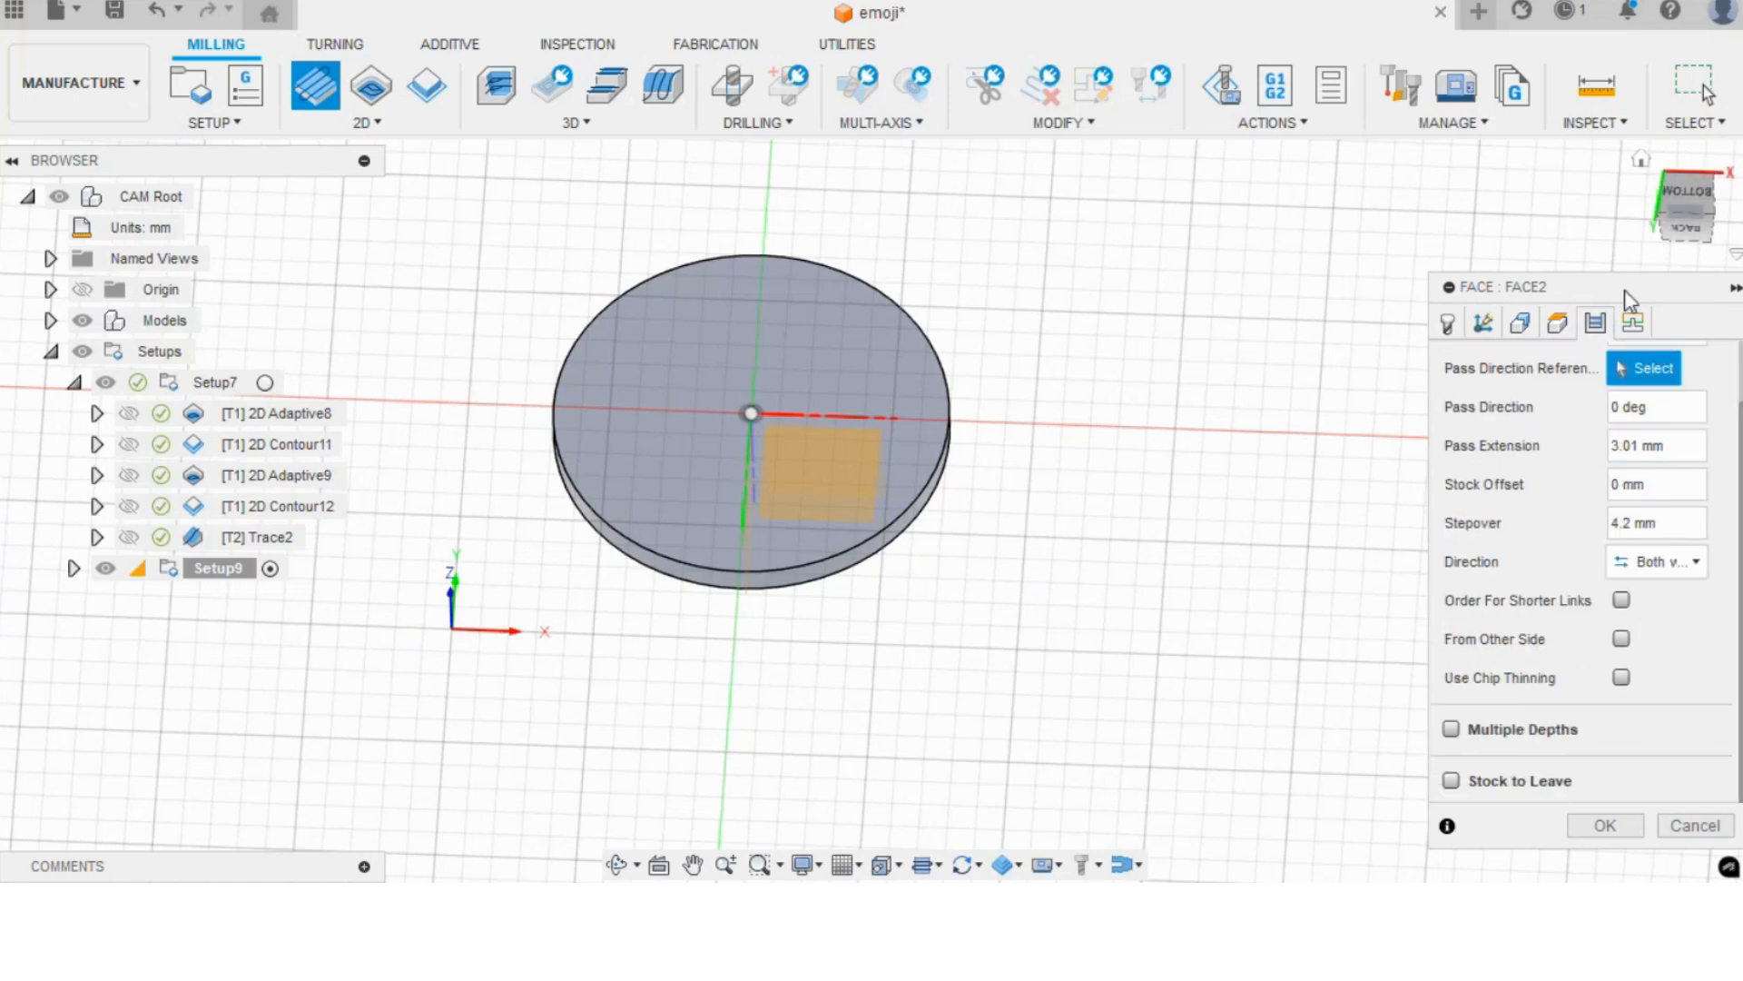
pyautogui.click(1633, 322)
pyautogui.scroll(1, 1559, 645)
pyautogui.scroll(-1, 1560, 645)
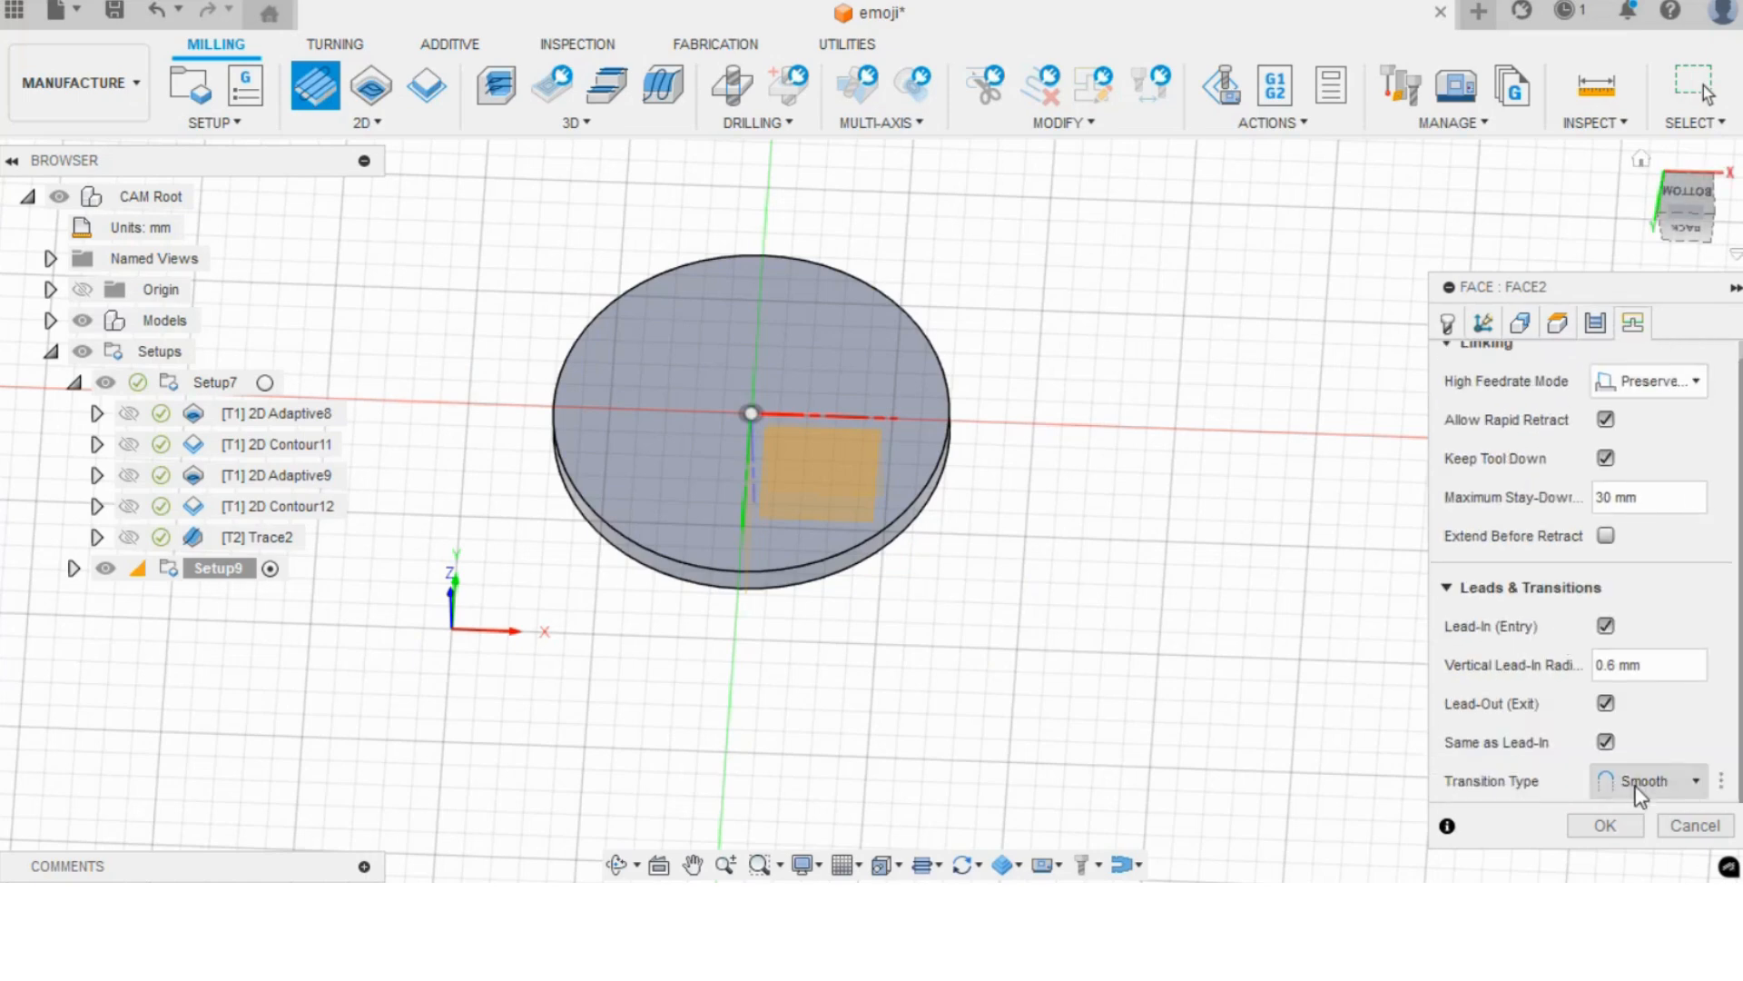
pyautogui.click(1605, 826)
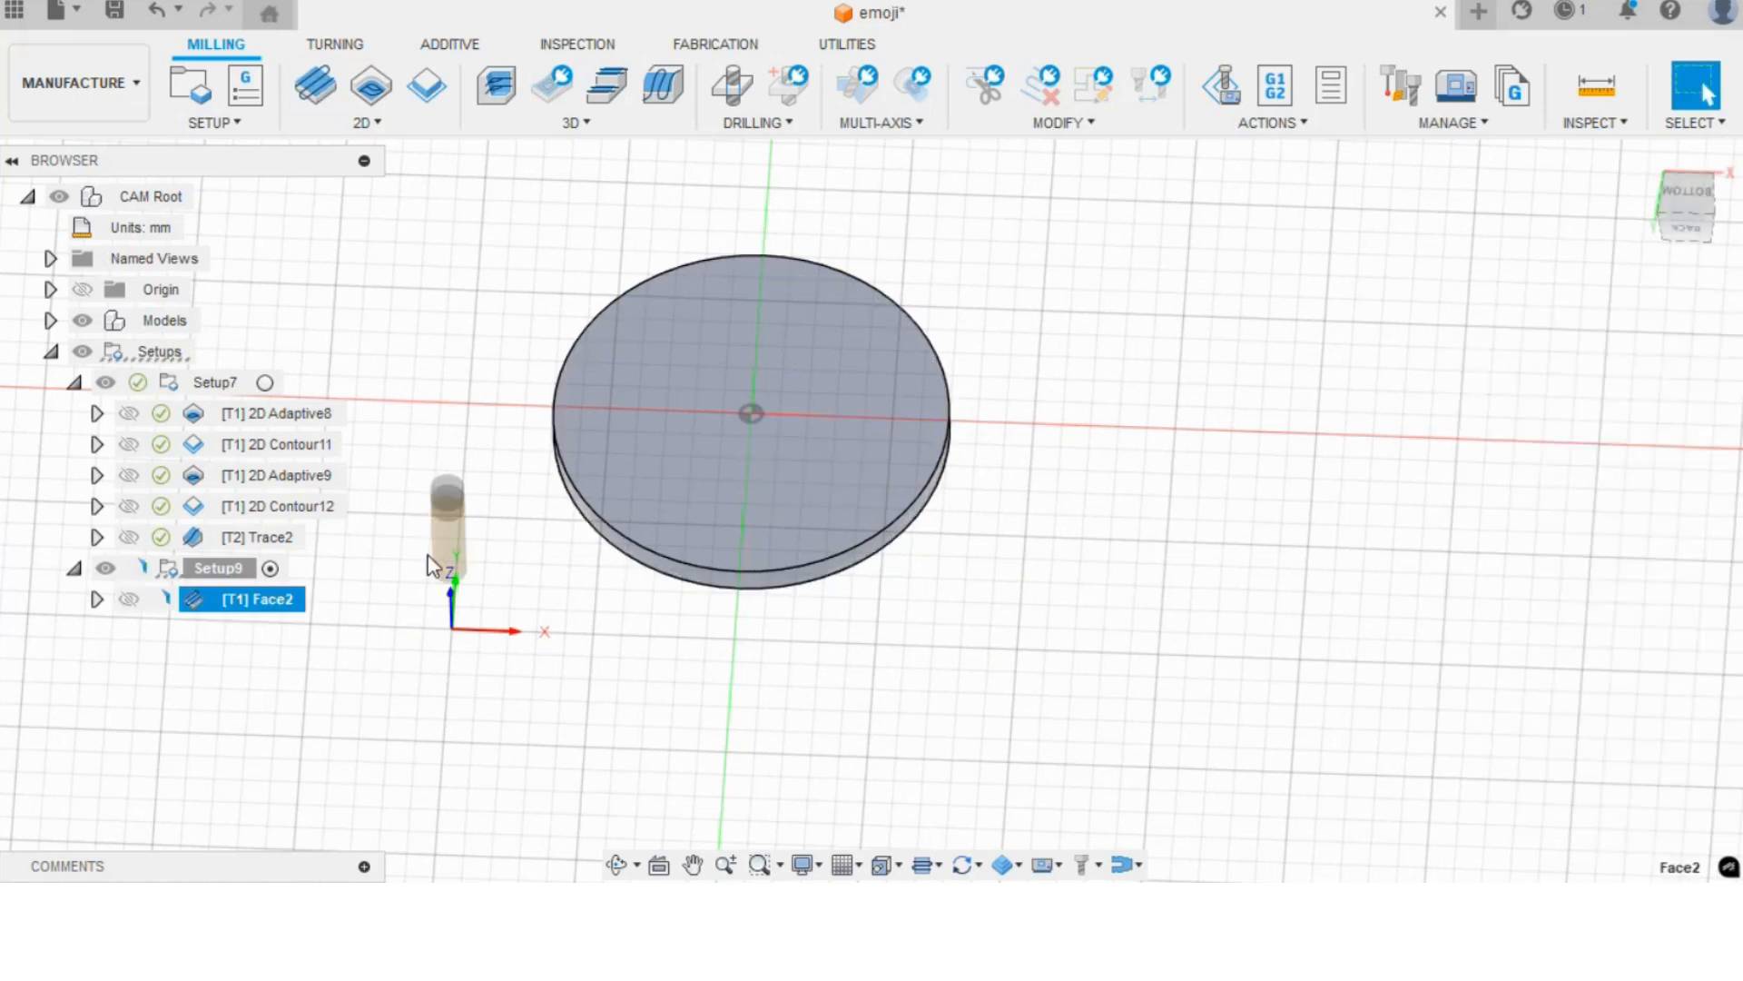
pyautogui.scroll(2, 673, 574)
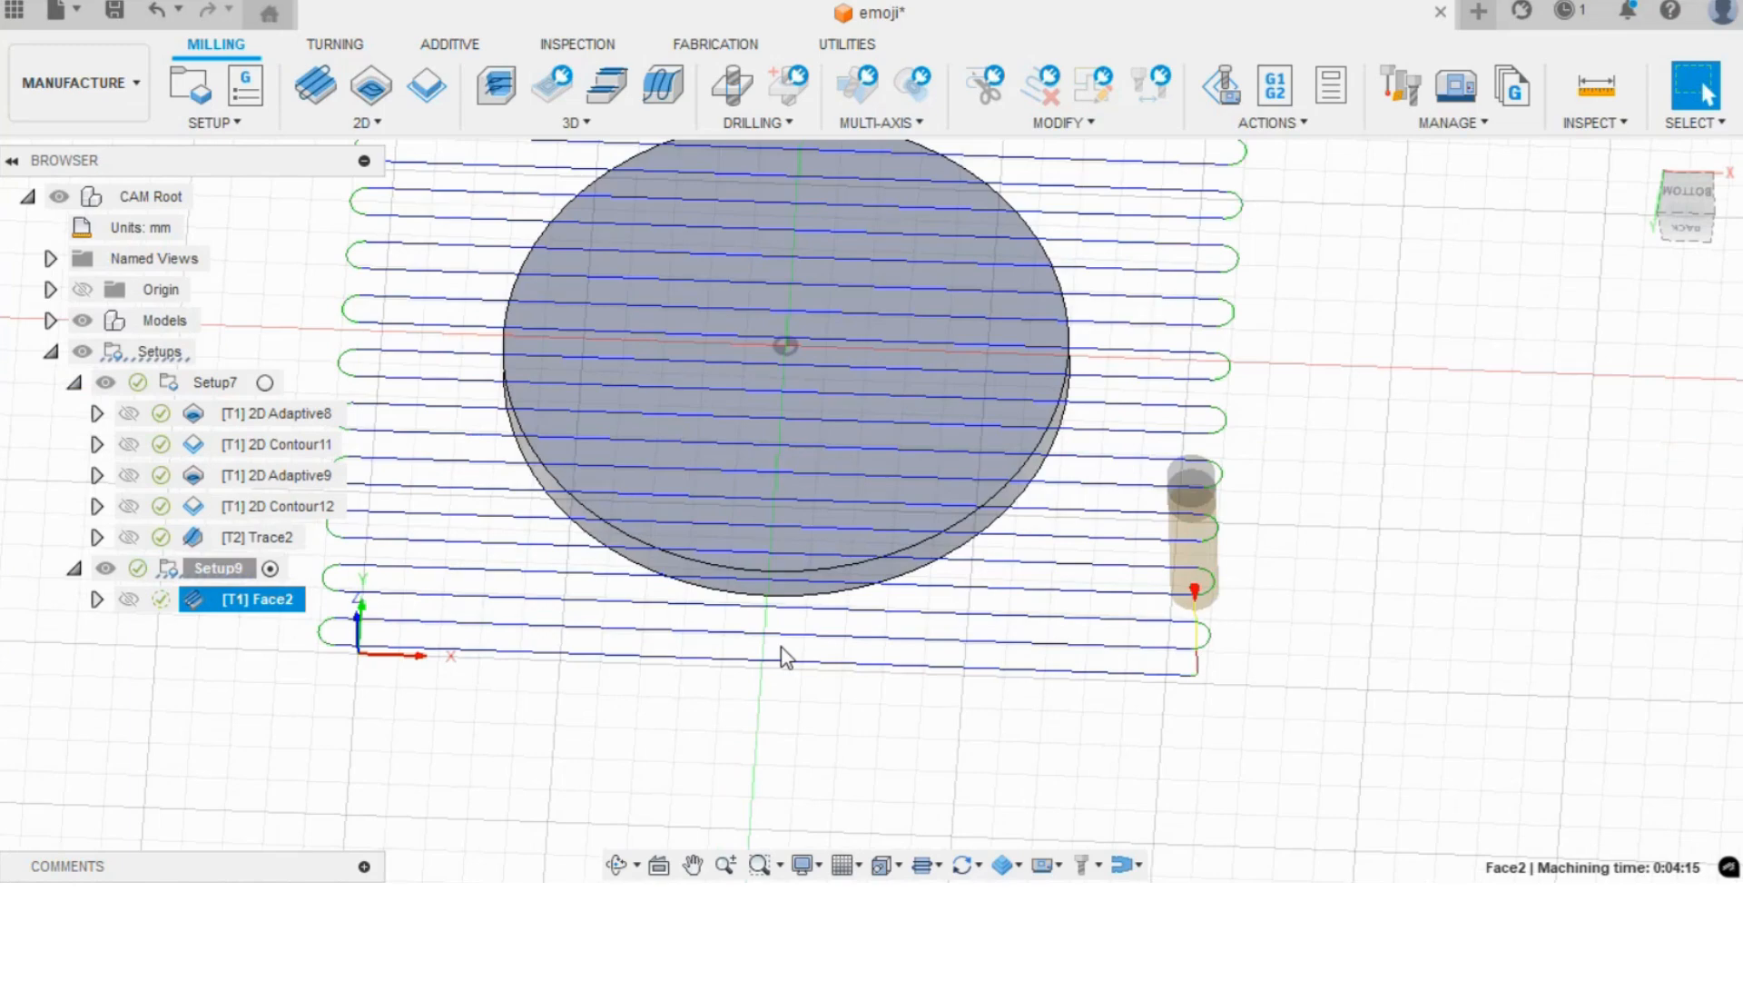
# - Inspect the generated facing toolpath and its remaining stock on the underside of the emoji from several angles
pyautogui.keyDown('shift'); pyautogui.moveTo(781, 646); pyautogui.dragTo(786, 535, button='middle'); pyautogui.keyUp('shift')
pyautogui.scroll(2, 808, 434)
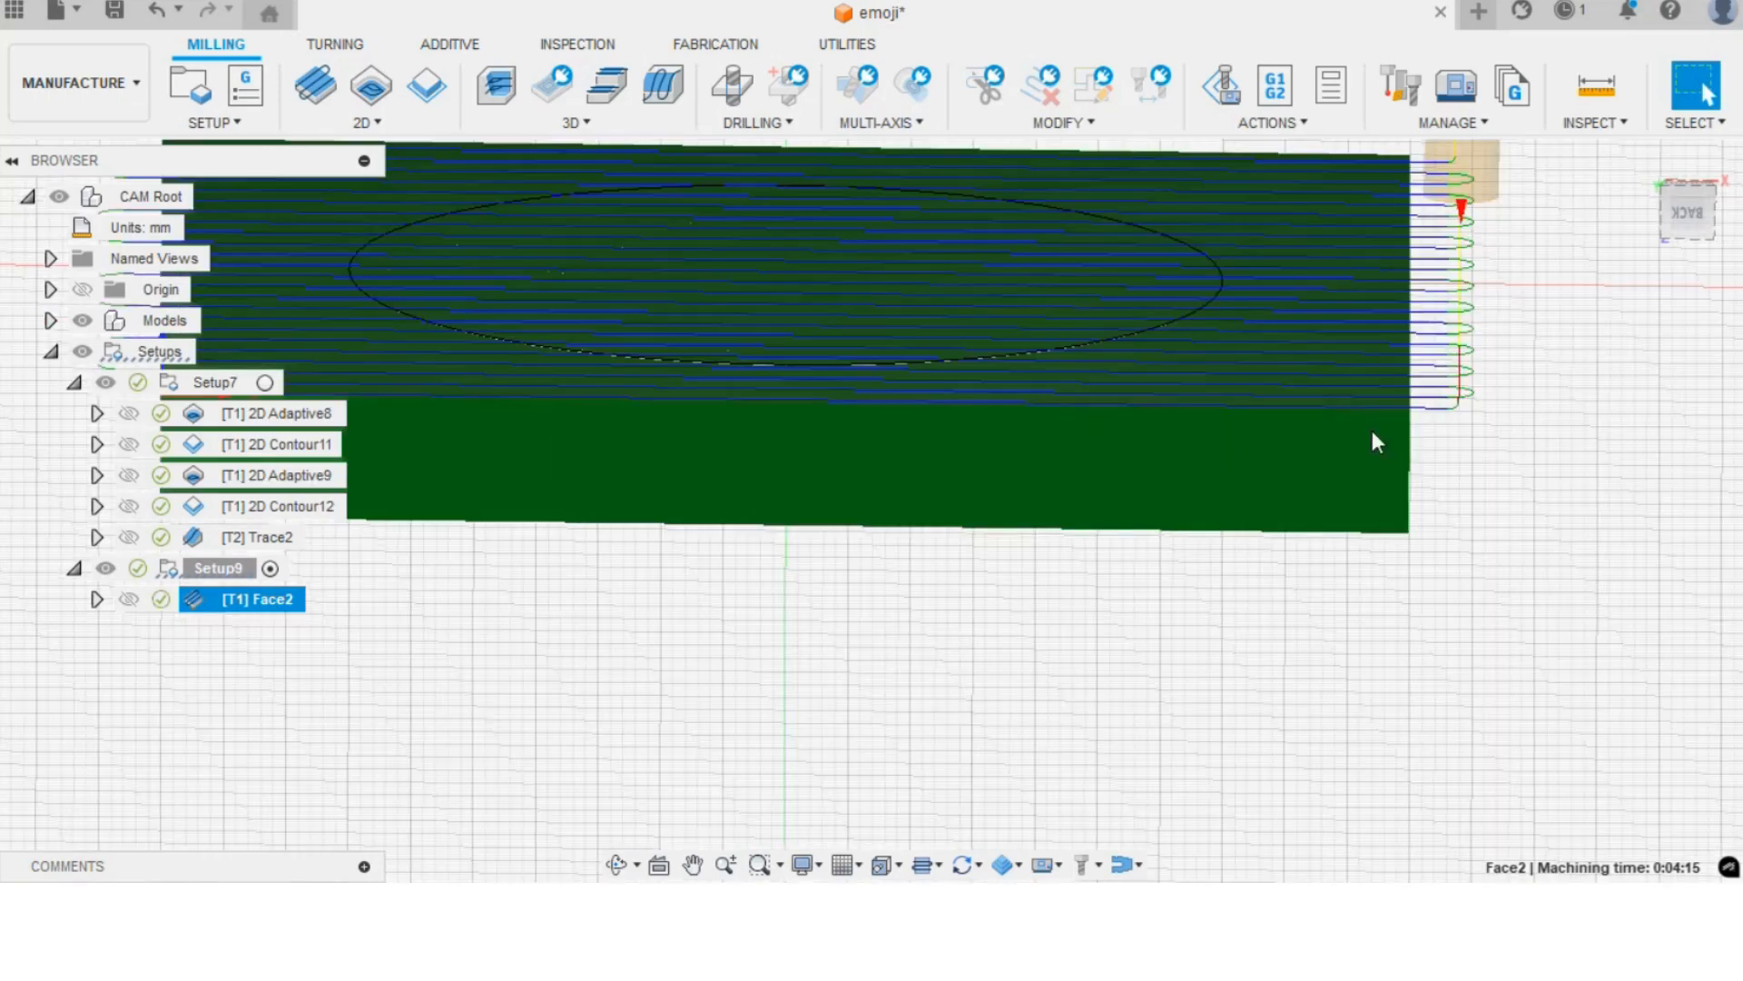
pyautogui.scroll(-2, 1123, 445)
pyautogui.click(750, 471)
pyautogui.click(257, 599)
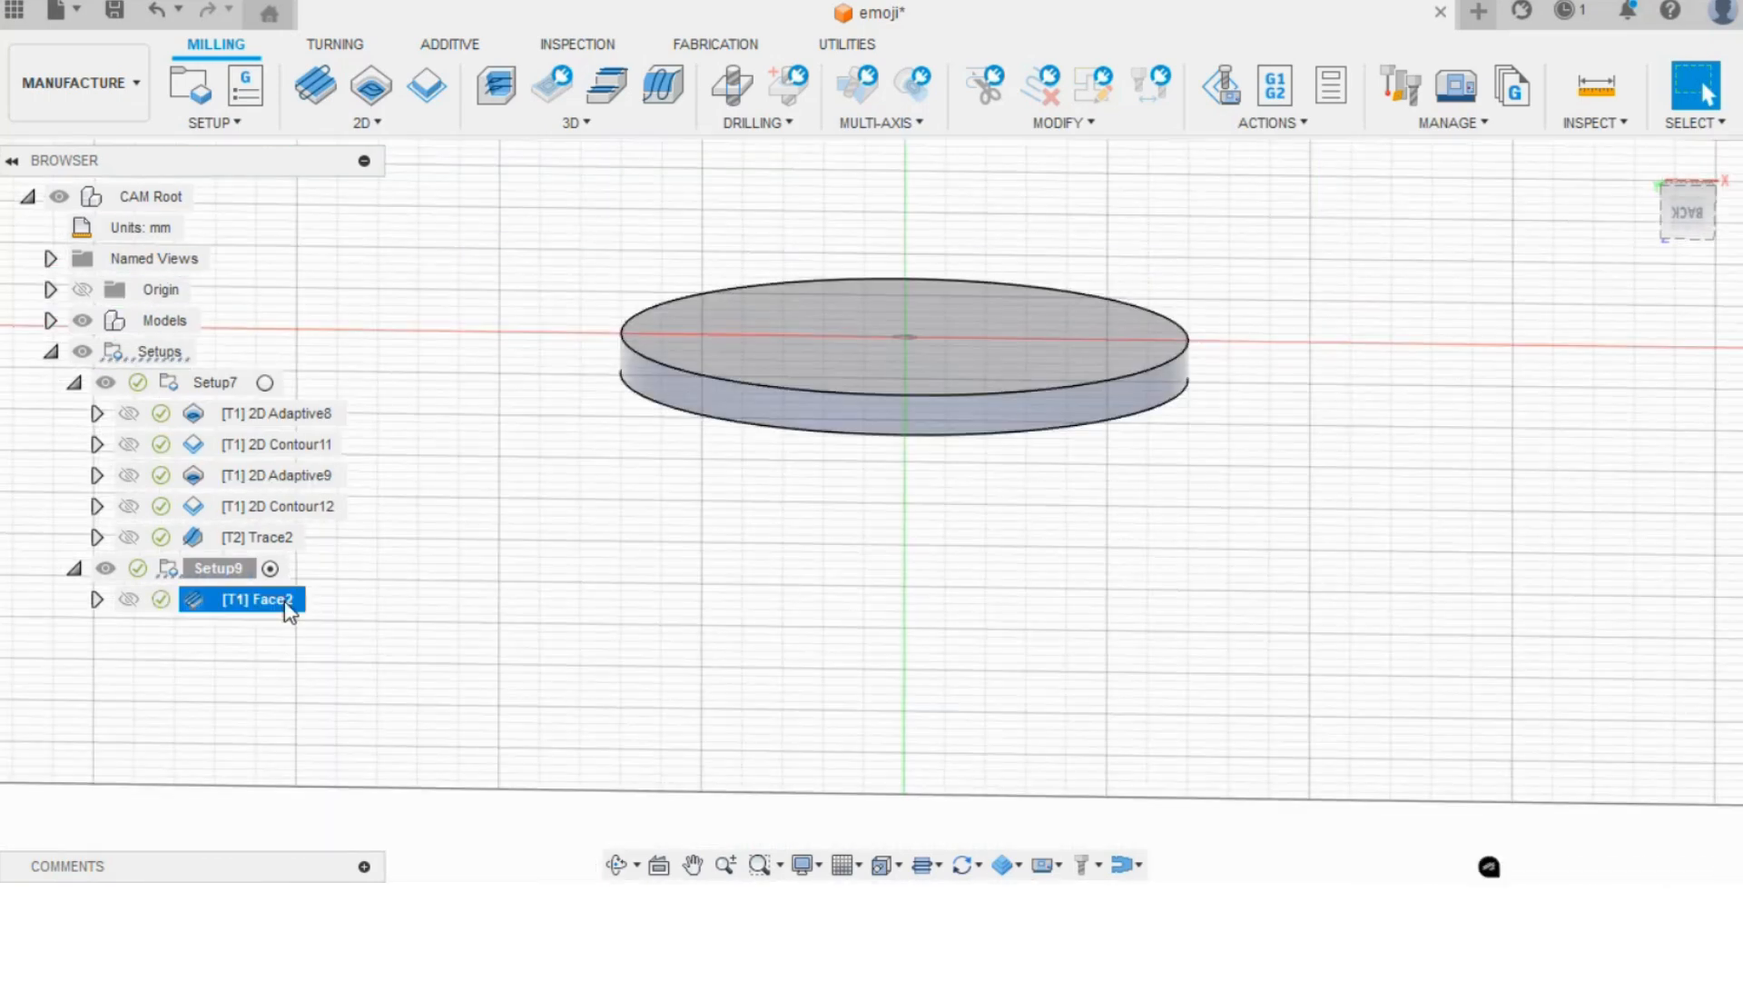
pyautogui.keyDown('shift'); pyautogui.moveTo(1230, 494); pyautogui.dragTo(788, 445, button='middle'); pyautogui.keyUp('shift')
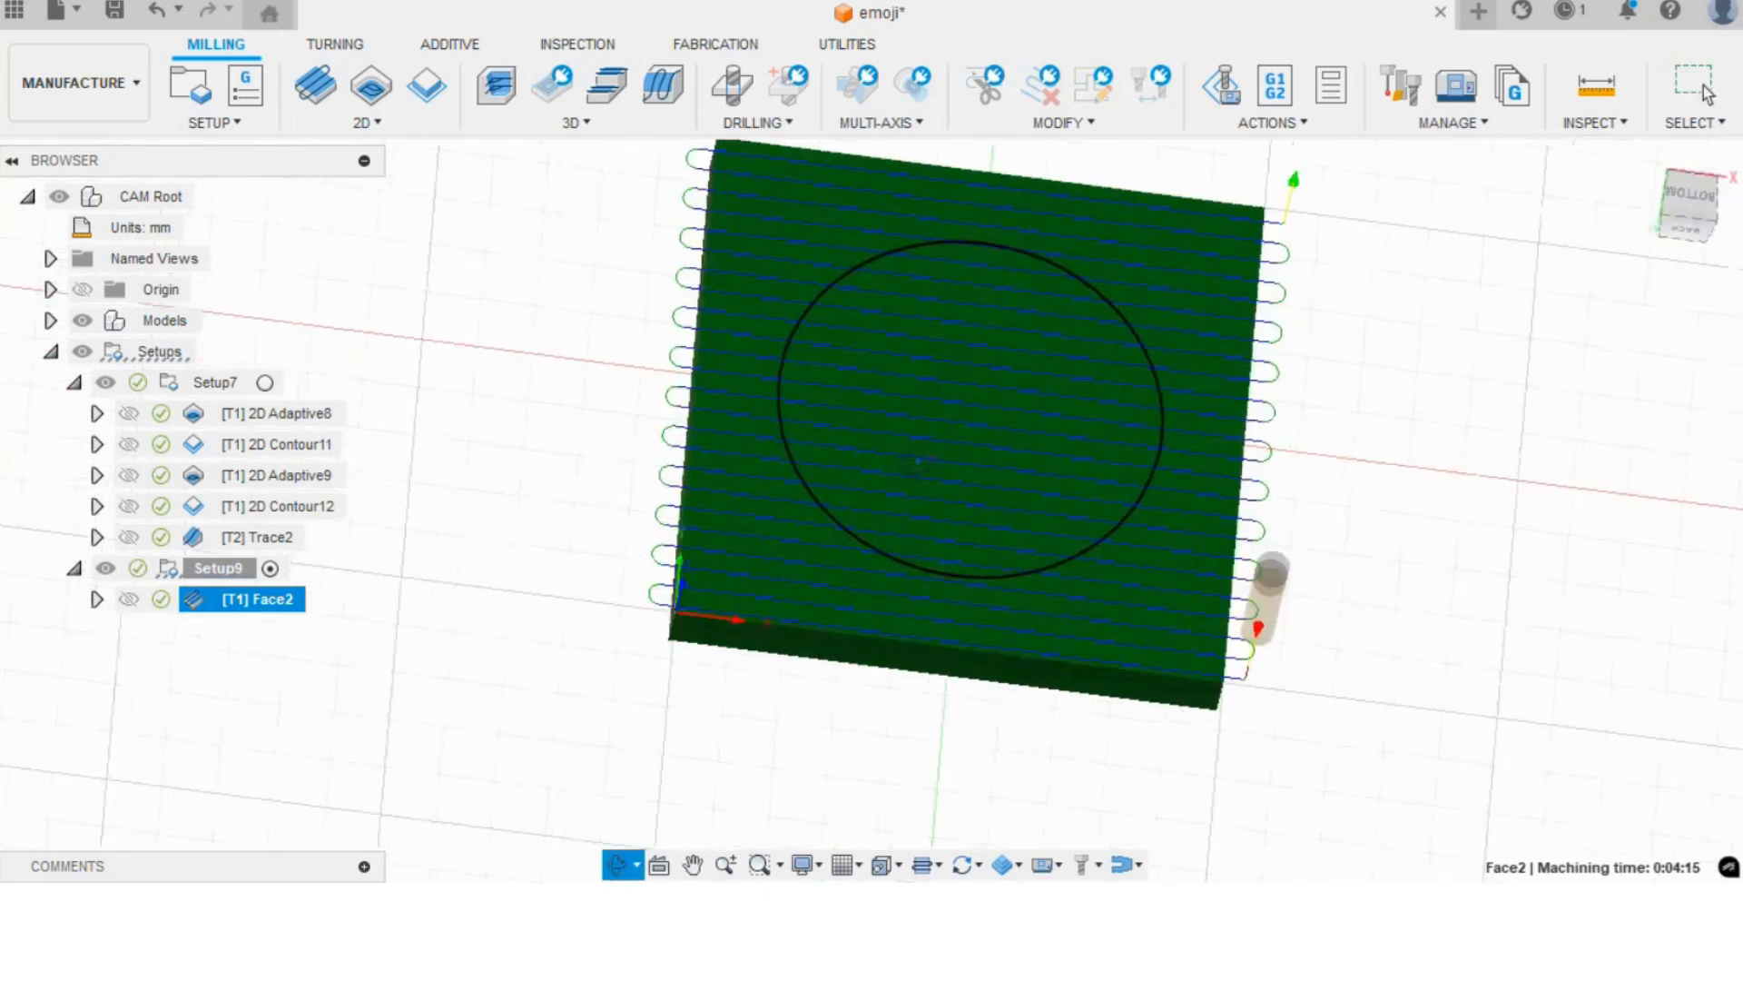
pyautogui.scroll(-2, 745, 445)
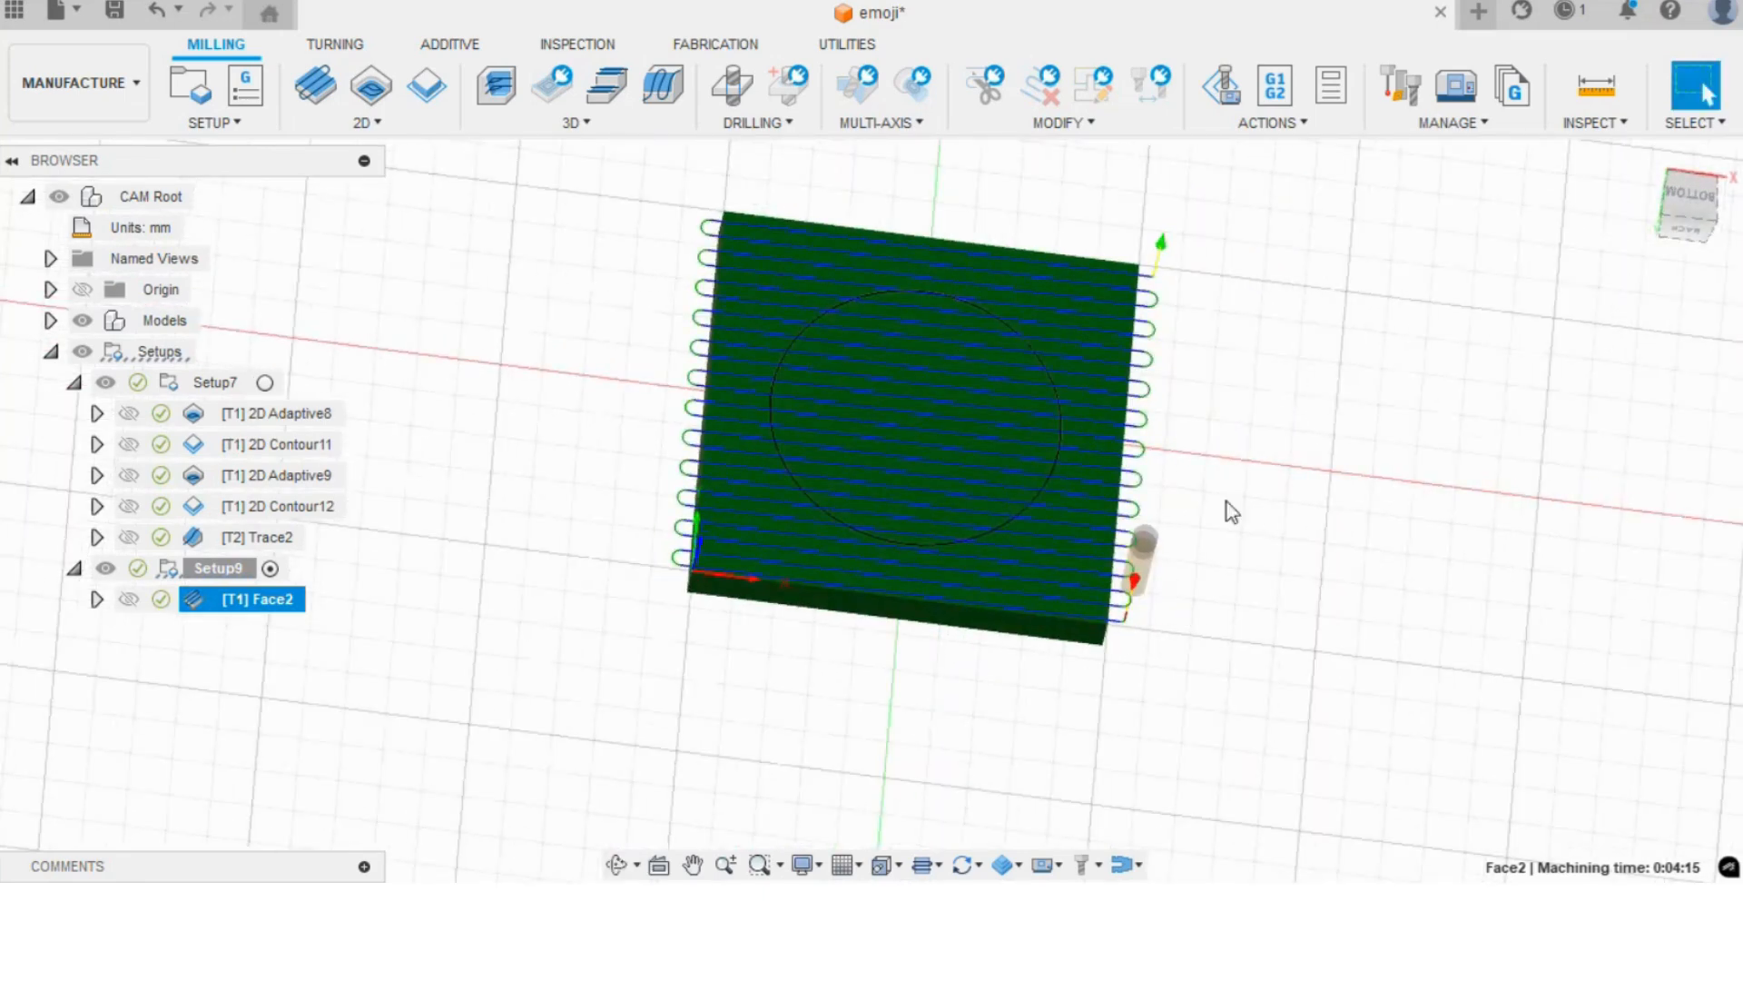
pyautogui.keyDown('shift'); pyautogui.moveTo(882, 665); pyautogui.dragTo(854, 362, button='middle'); pyautogui.keyUp('shift')
# - Compare the stock after the first setup's eye-chamfer trace with the stock for the underside facing operation, viewing both sides
pyautogui.click(218, 382)
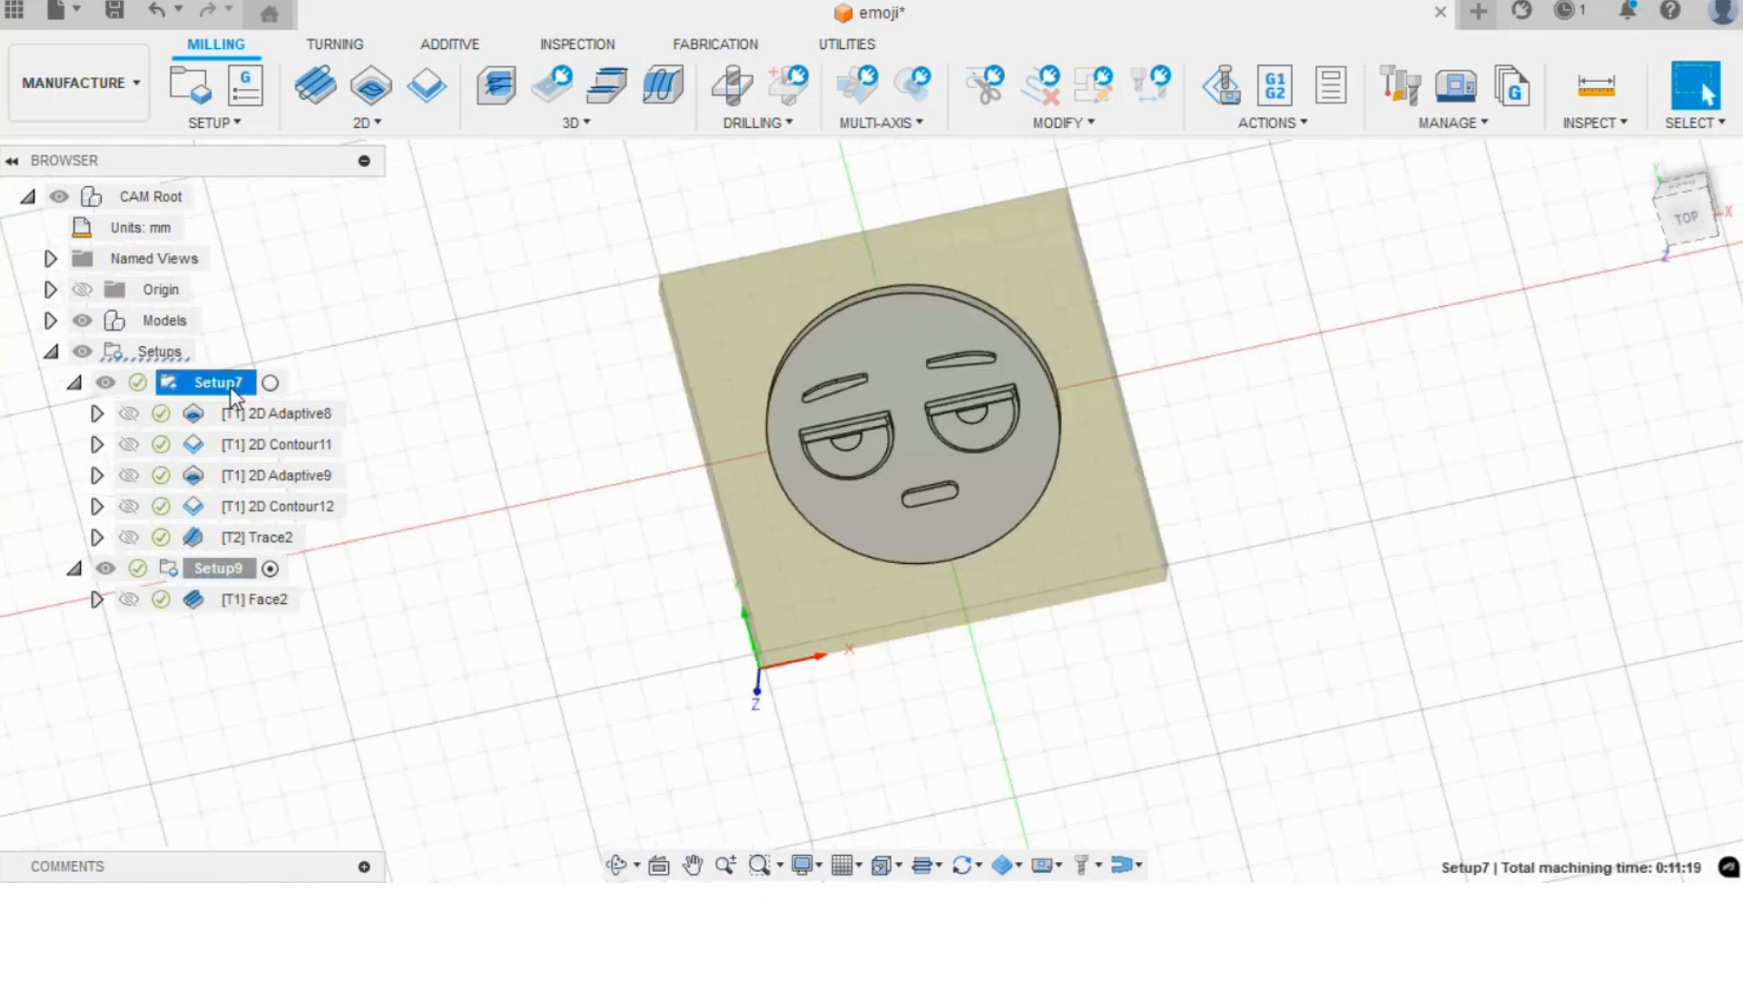
pyautogui.click(272, 538)
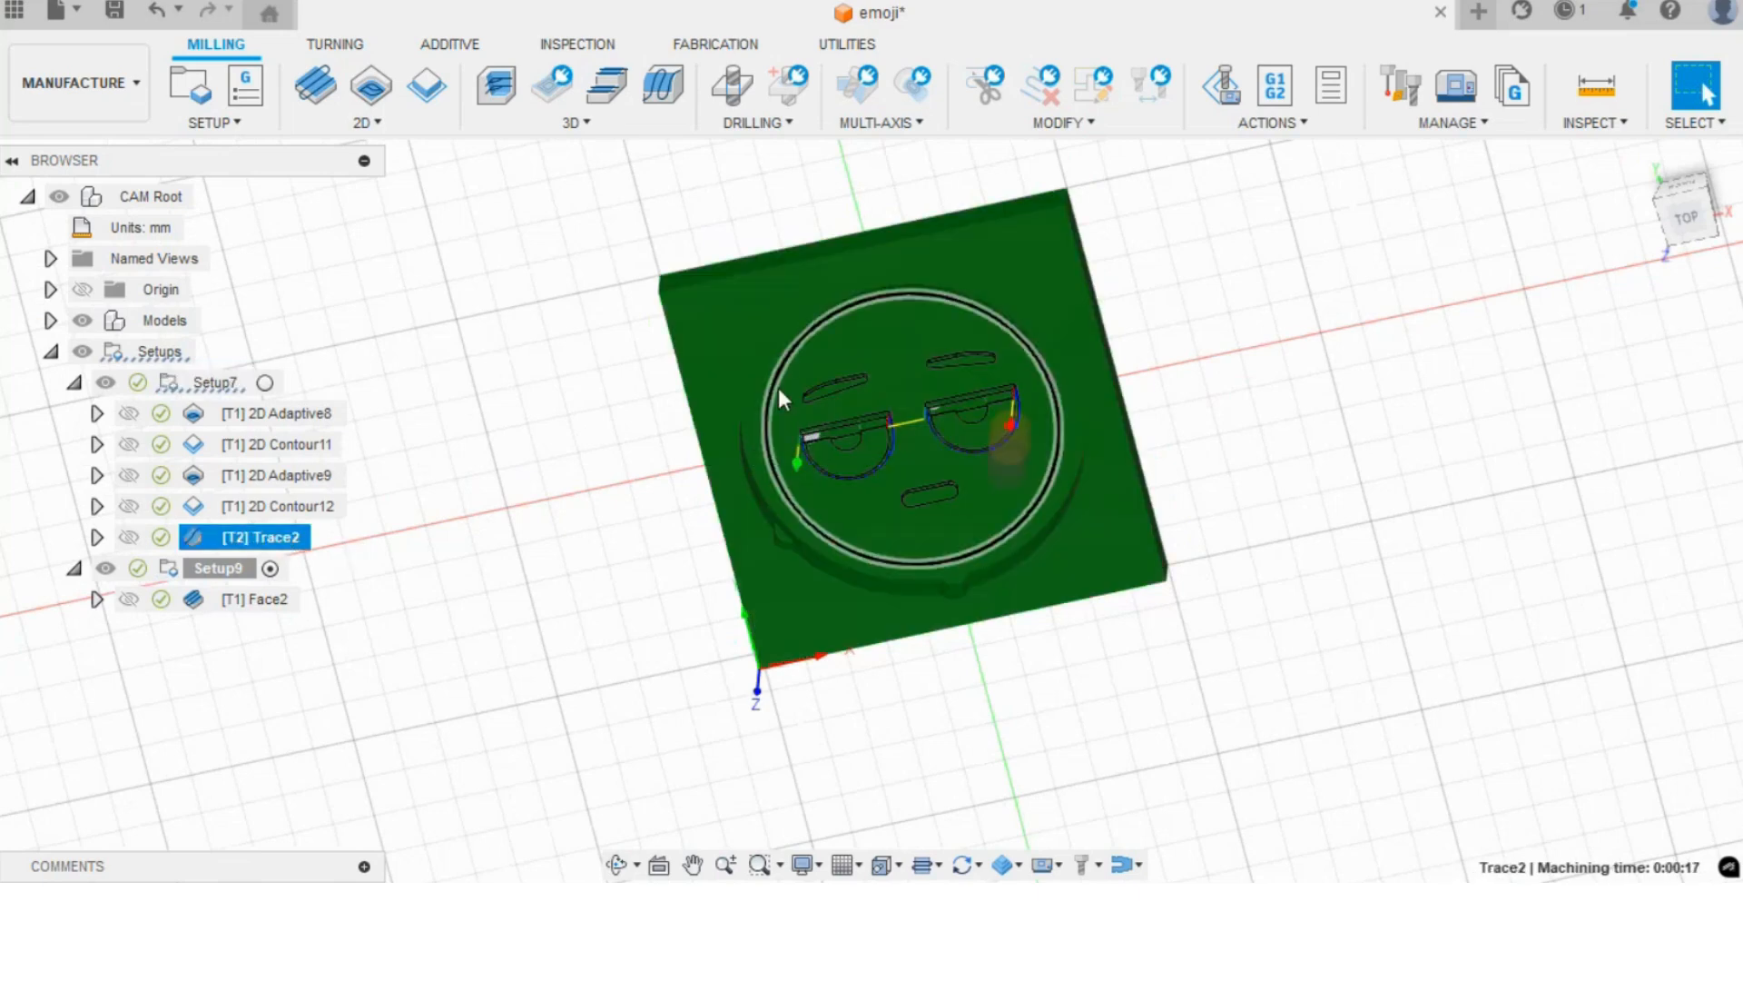
pyautogui.keyDown('shift'); pyautogui.moveTo(909, 329); pyautogui.dragTo(917, 545, button='middle'); pyautogui.keyUp('shift')
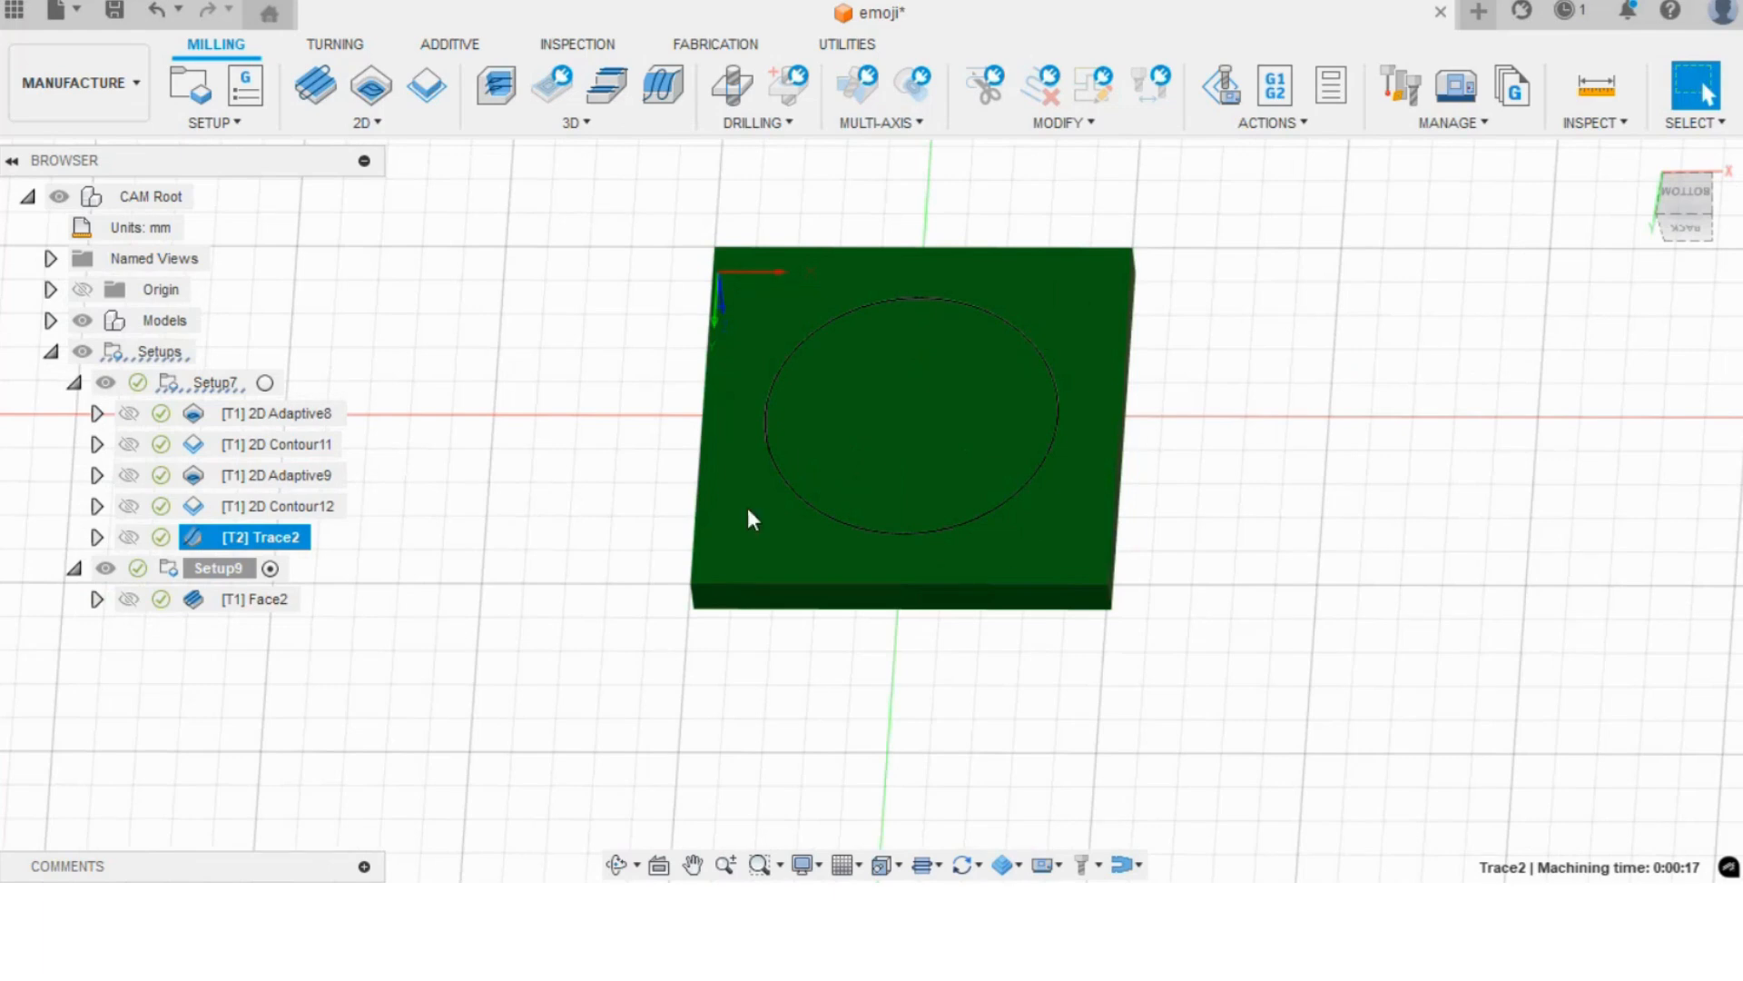
pyautogui.click(844, 640)
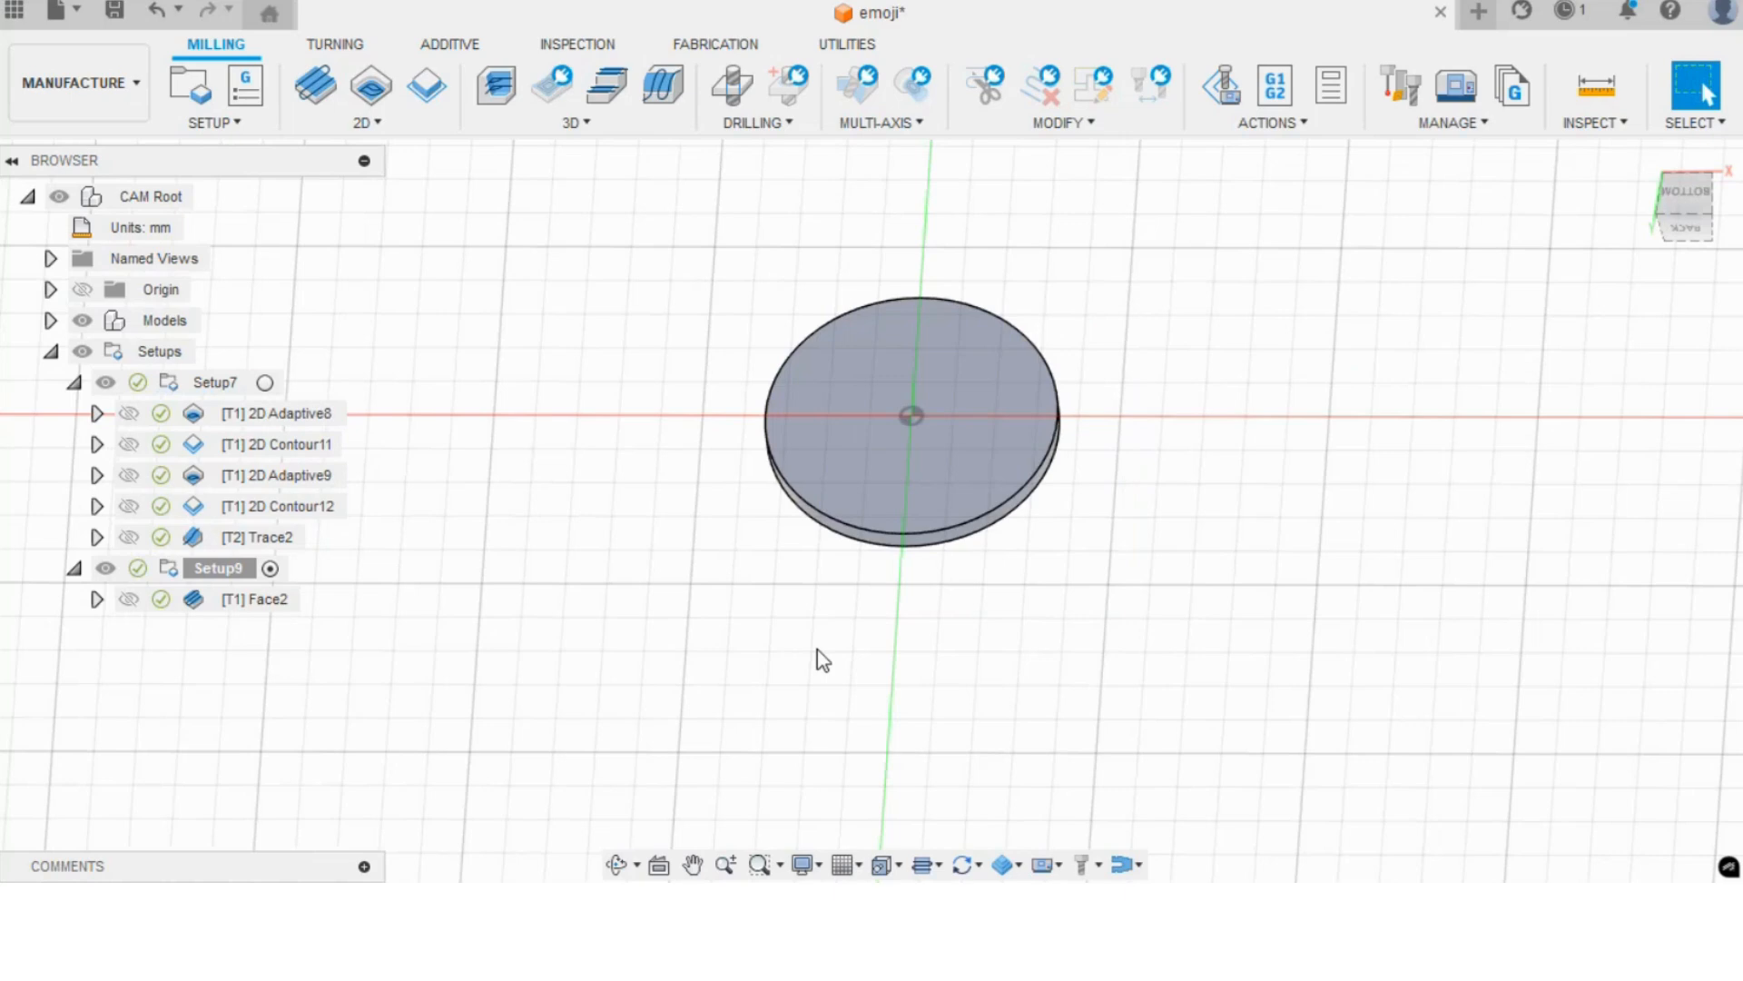
pyautogui.keyDown('shift'); pyautogui.moveTo(817, 660); pyautogui.dragTo(690, 363, button='middle'); pyautogui.keyUp('shift')
pyautogui.click(282, 599)
pyautogui.keyDown('shift'); pyautogui.moveTo(669, 528); pyautogui.dragTo(663, 545, button='middle'); pyautogui.keyUp('shift')
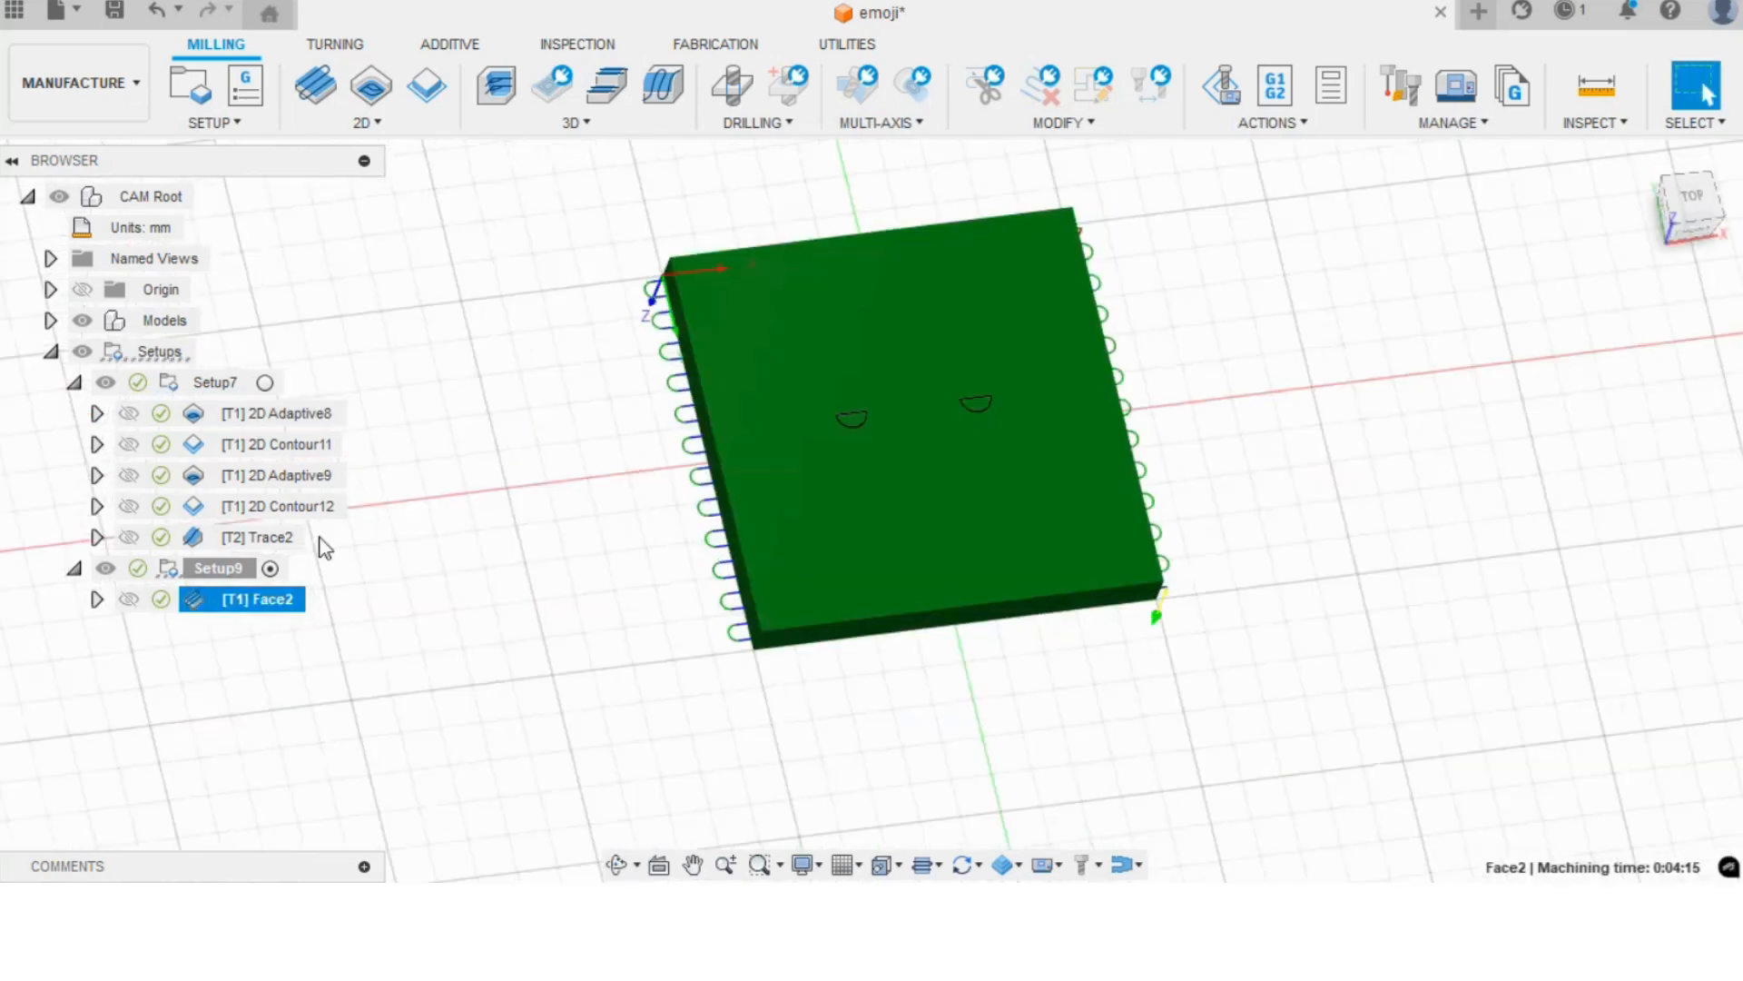
pyautogui.click(272, 537)
pyautogui.keyDown('shift'); pyautogui.moveTo(1021, 588); pyautogui.dragTo(990, 643, button='middle'); pyautogui.keyUp('shift')
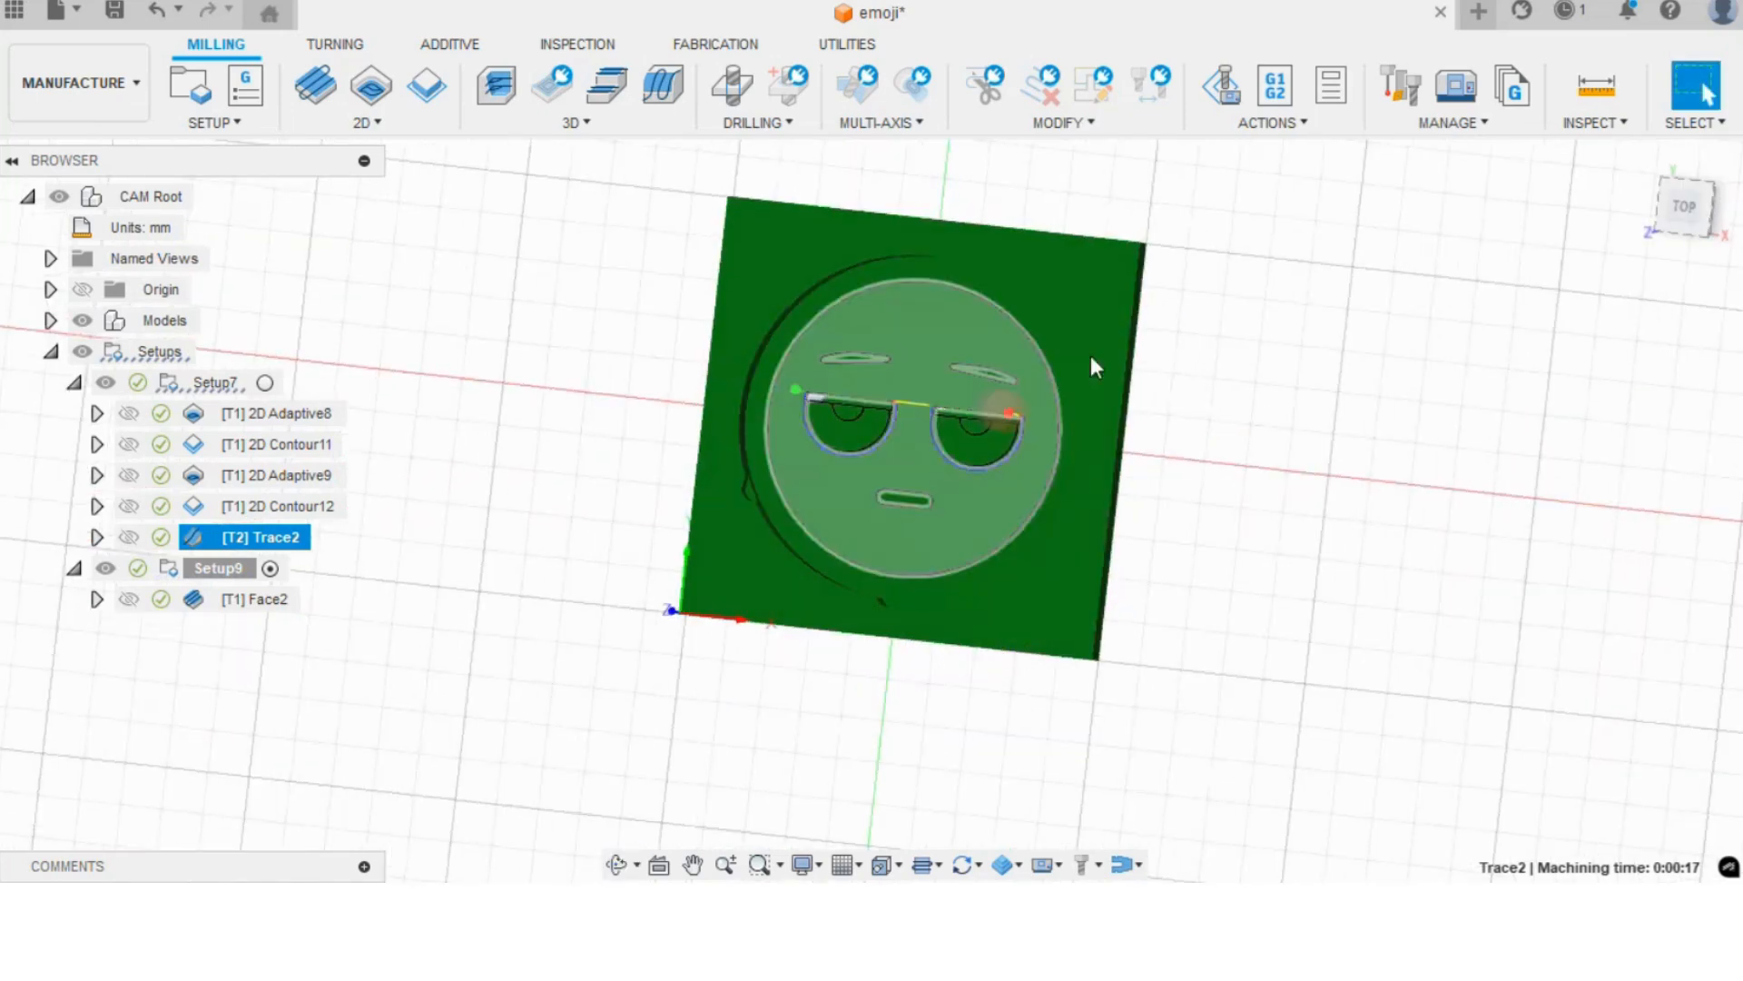
pyautogui.keyDown('shift'); pyautogui.moveTo(1135, 388); pyautogui.dragTo(1165, 342, button='middle'); pyautogui.keyUp('shift')
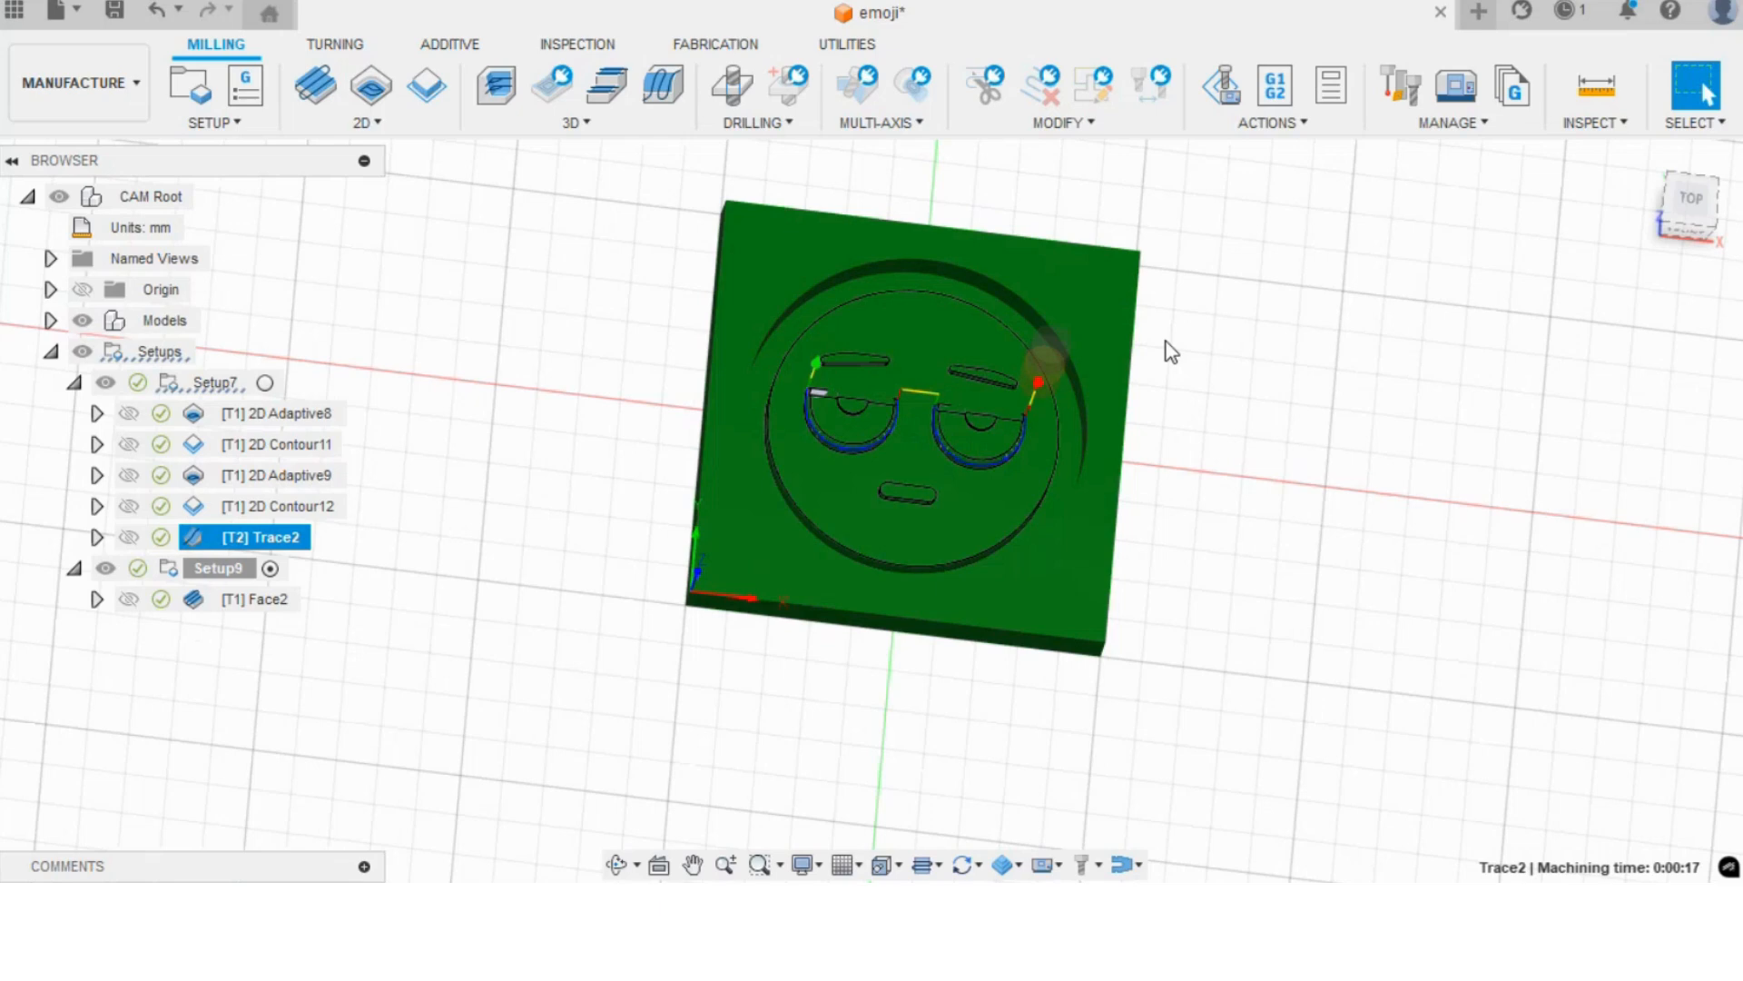
pyautogui.keyDown('shift'); pyautogui.moveTo(603, 447); pyautogui.dragTo(553, 444, button='middle'); pyautogui.keyUp('shift')
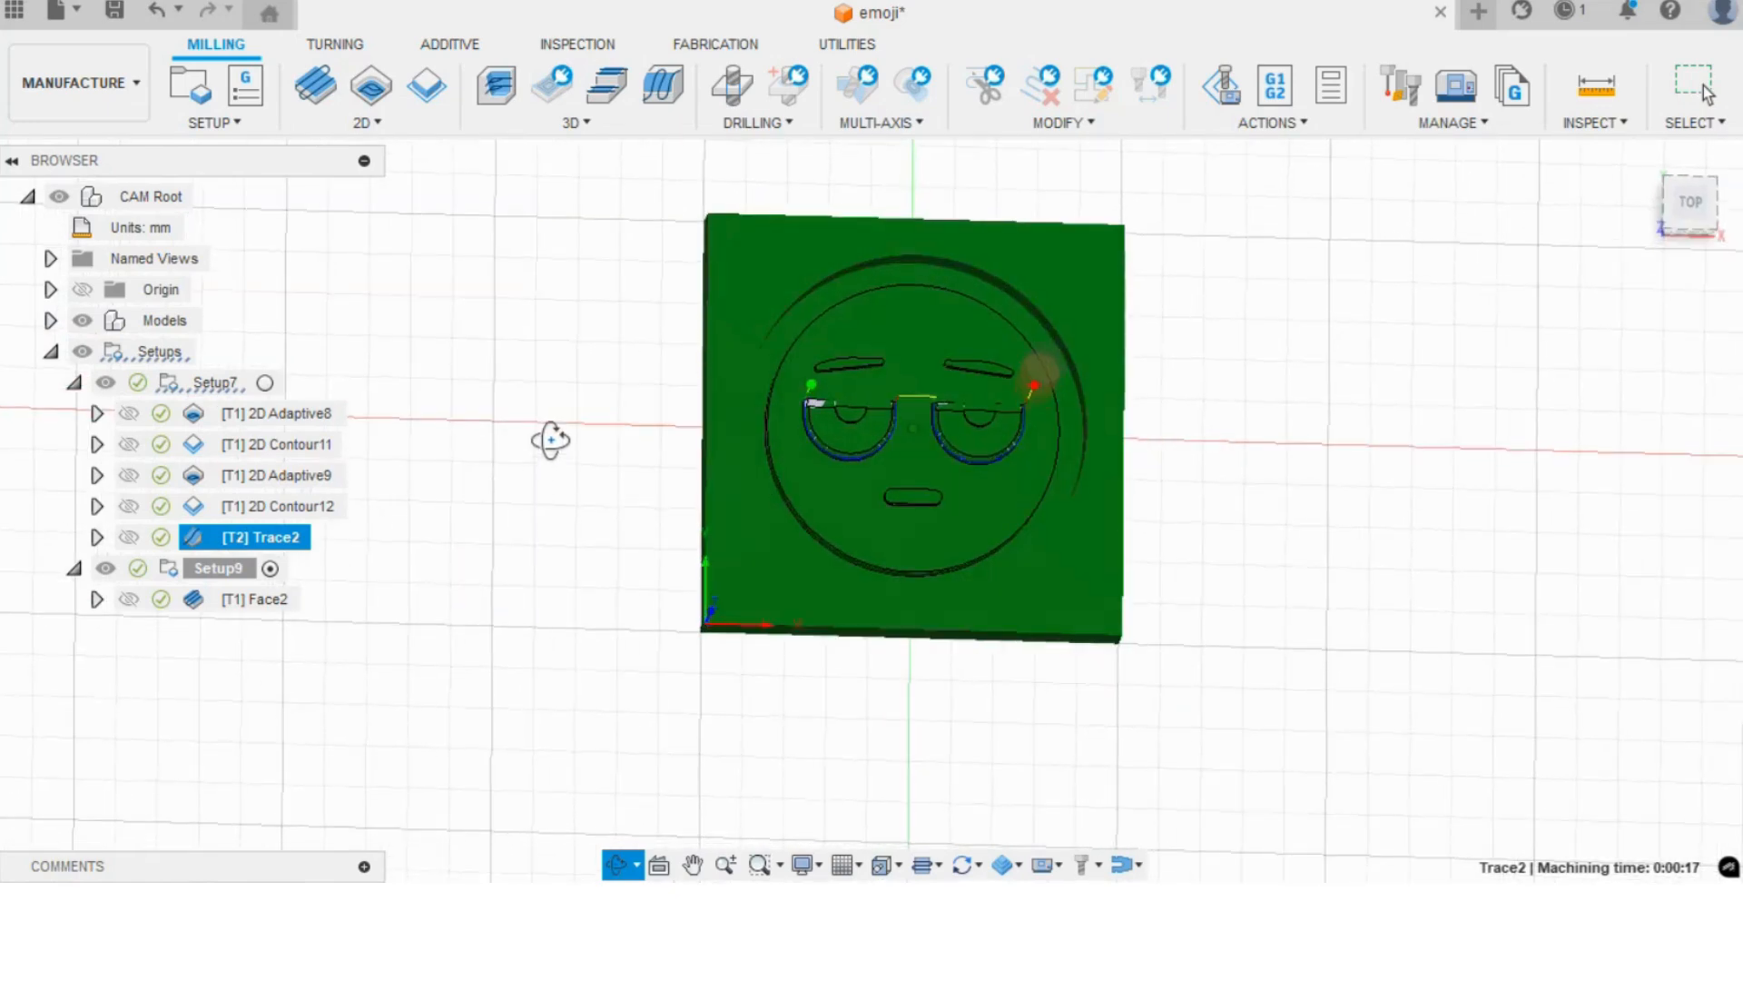